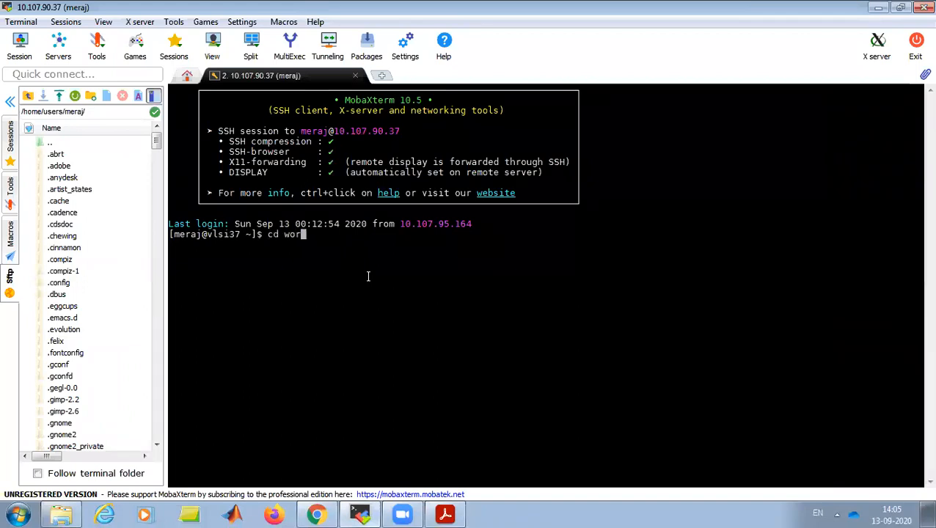
# Change to the work_umc180 directory and launch Virtuoso as a background process
pyautogui.write('k_umc180')
pyautogui.press('Return')
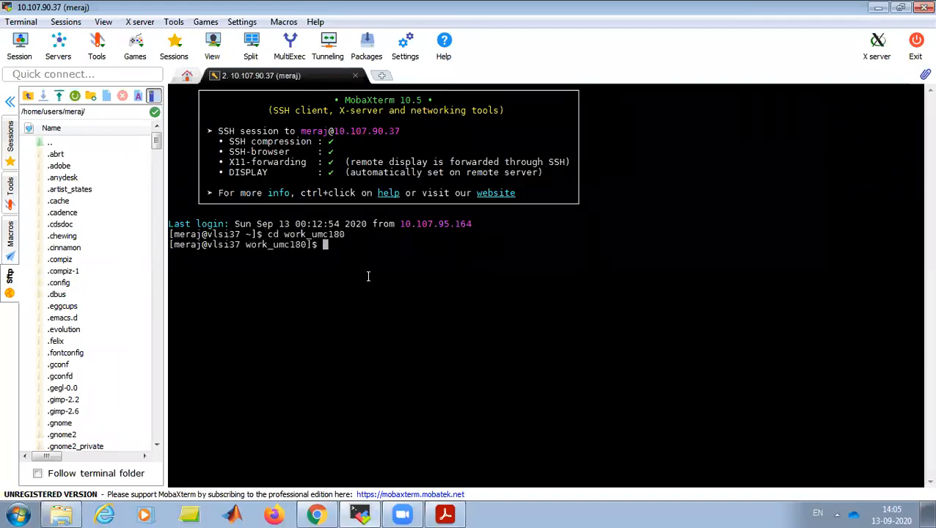
pyautogui.write('virtuoso&')
pyautogui.press('Return')
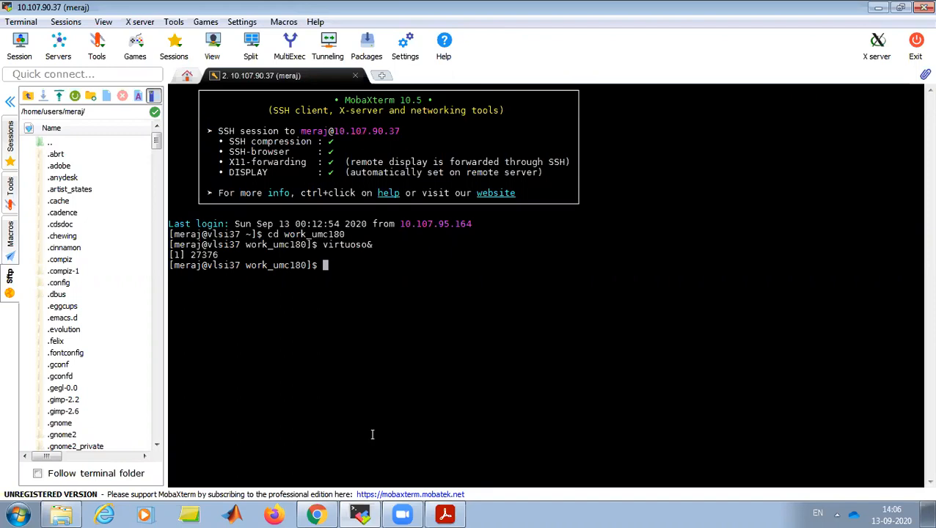
pyautogui.click(359, 513)
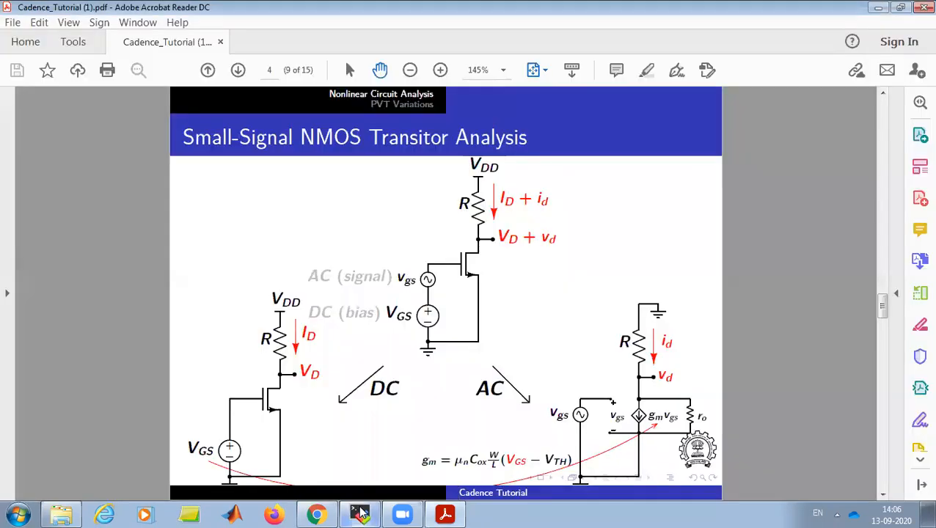
pyautogui.click(360, 513)
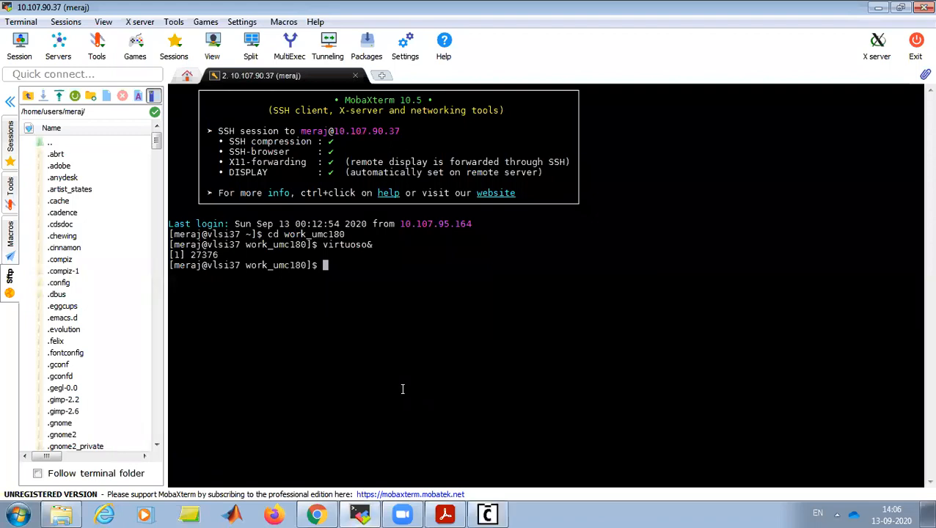
pyautogui.click(837, 513)
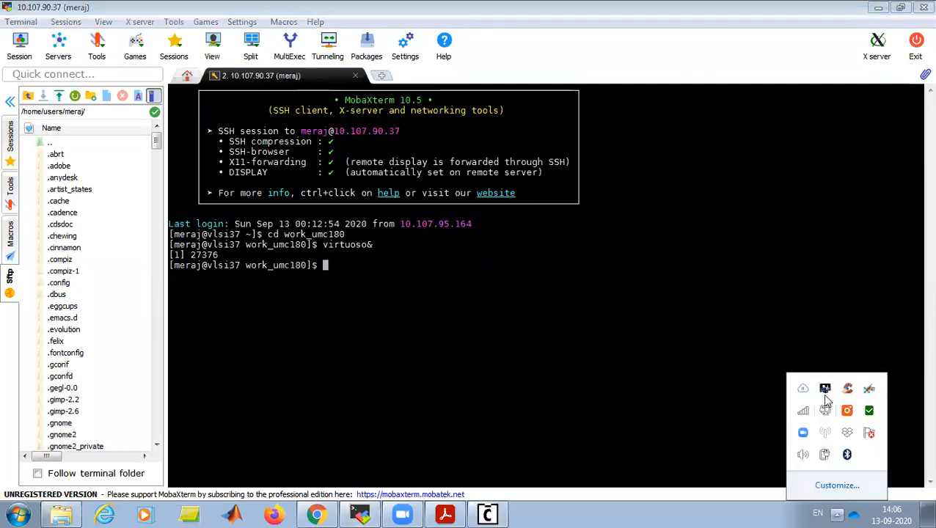
pyautogui.click(803, 413)
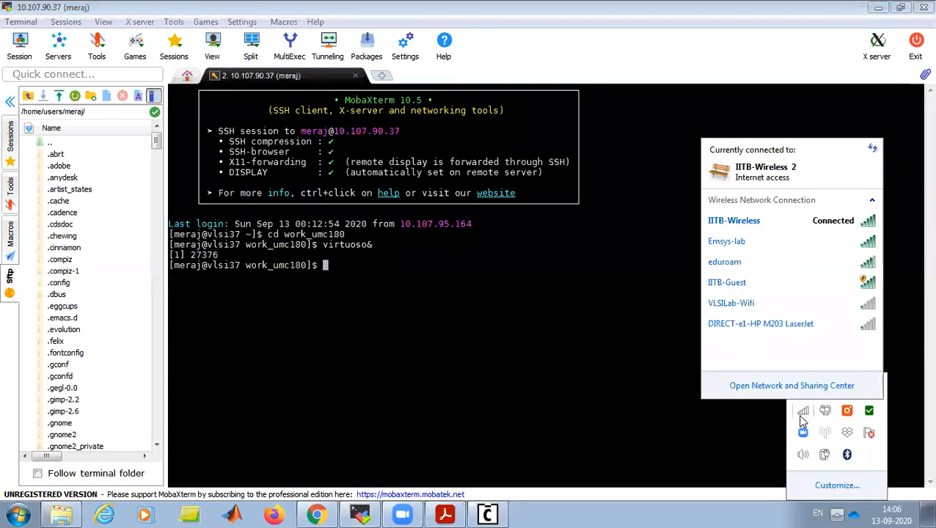
pyautogui.click(572, 357)
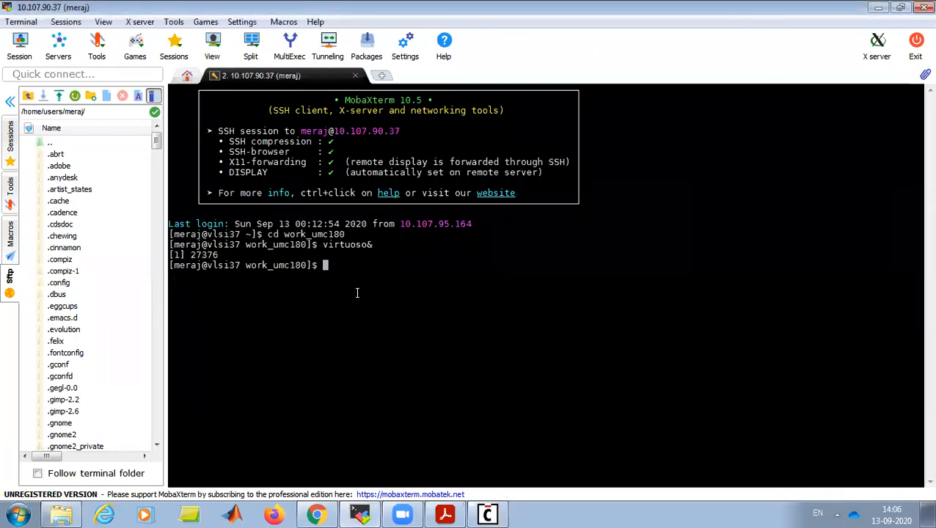
pyautogui.press('Return')
pyautogui.press('Return')
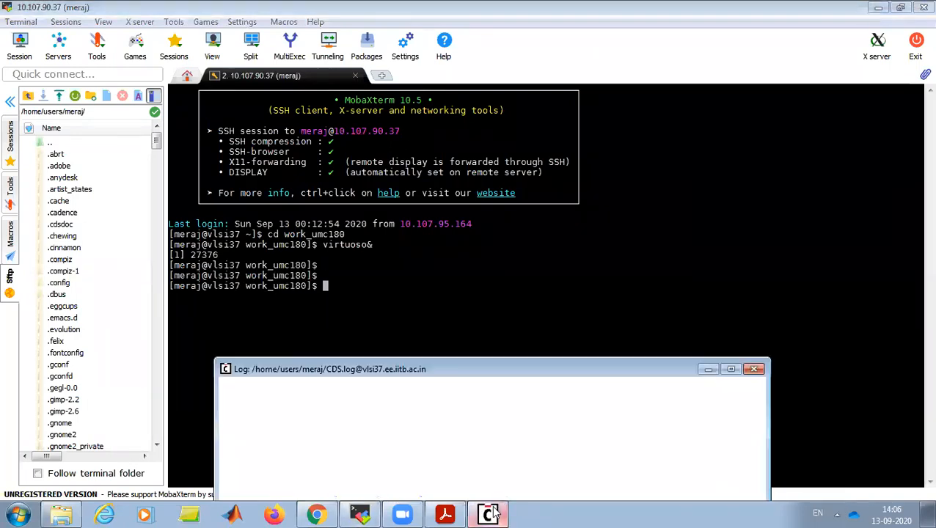
# Reposition the Virtuoso log window higher on the screen and open the Library Manager from it
pyautogui.moveTo(490, 373); pyautogui.dragTo(493, 343)
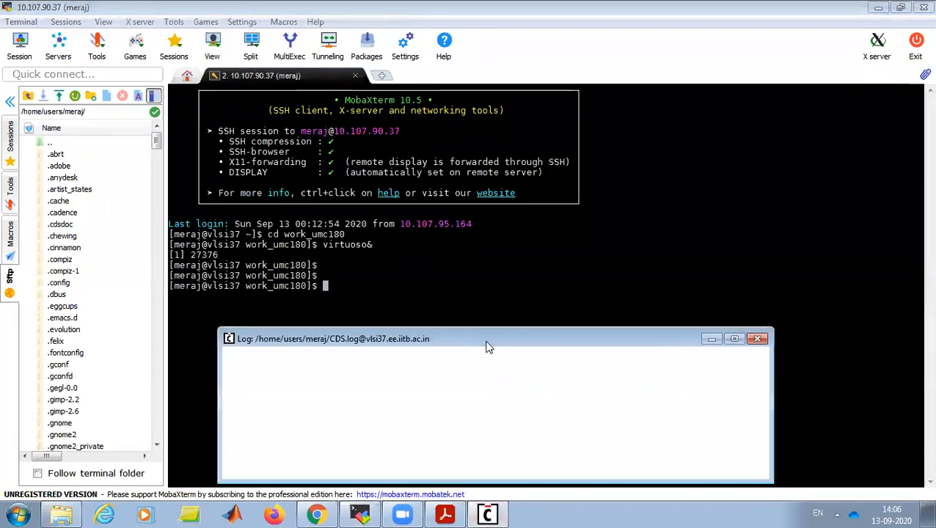
pyautogui.moveTo(444, 513)
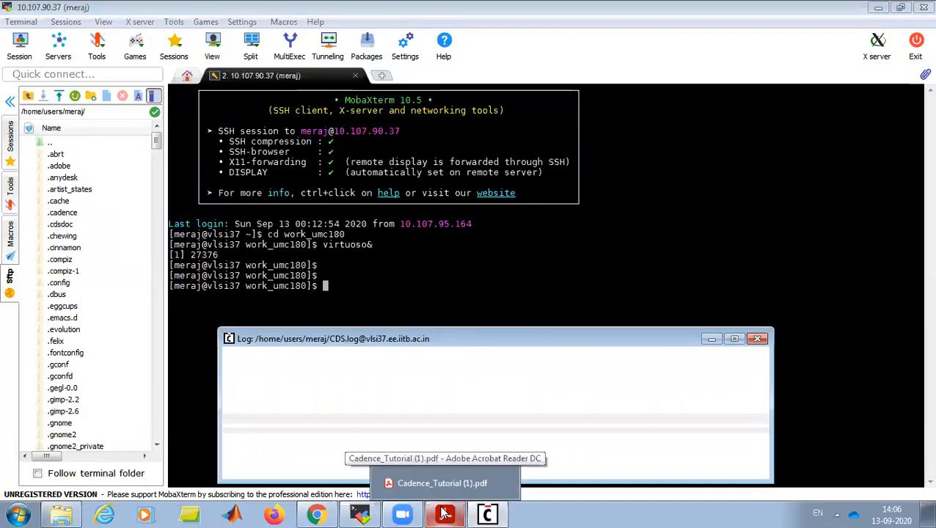
pyautogui.click(259, 356)
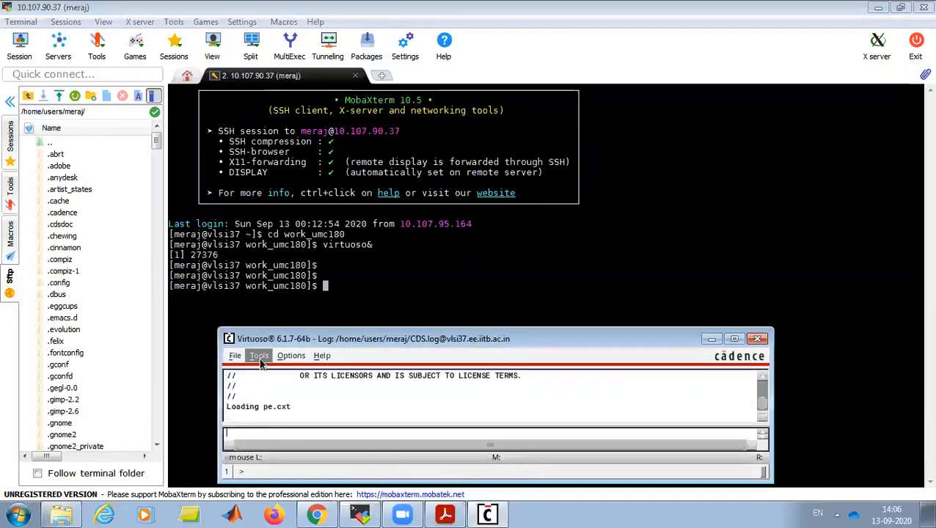
pyautogui.click(327, 185)
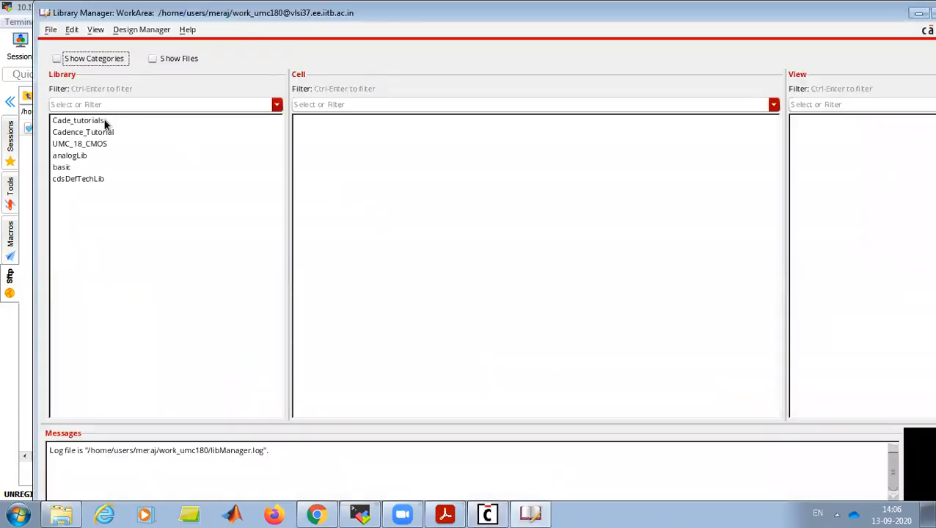
# Create a new schematic cell view named CS_Analysis in the Cade_tutorials library
pyautogui.click(104, 123)
pyautogui.click(50, 29)
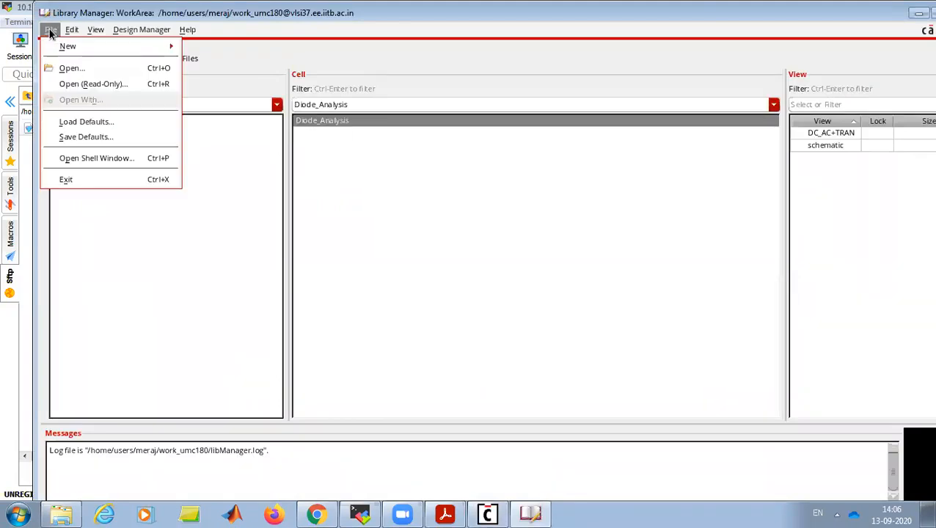
pyautogui.moveTo(97, 46)
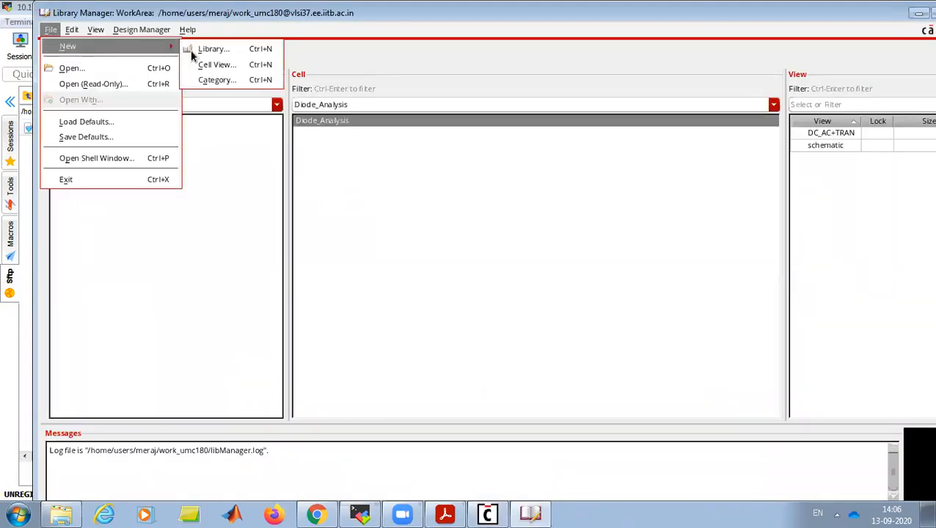
pyautogui.click(211, 64)
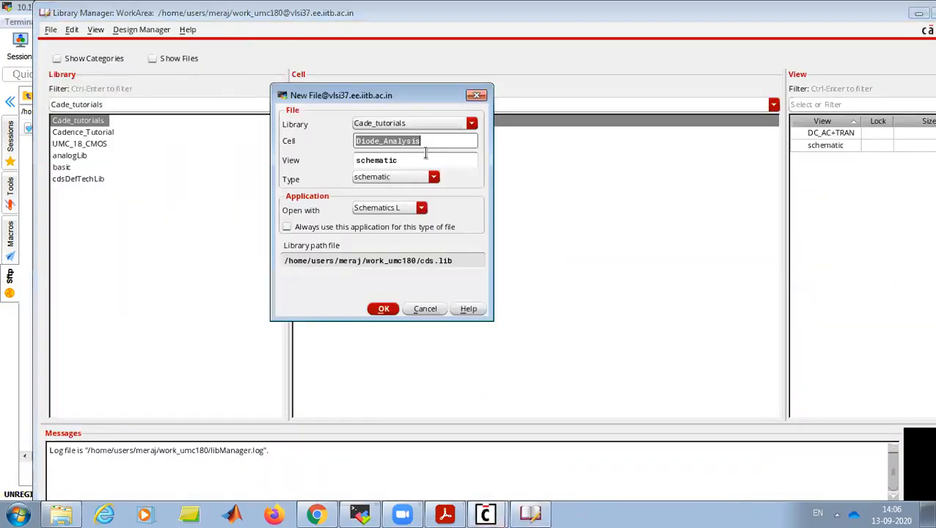
pyautogui.press('Left')
pyautogui.hotkey('shift', 'Right')
pyautogui.hotkey('shift', 'Right')
pyautogui.hotkey('shift', 'Right')
pyautogui.hotkey('shift', 'Right')
pyautogui.hotkey('shift', 'Right')
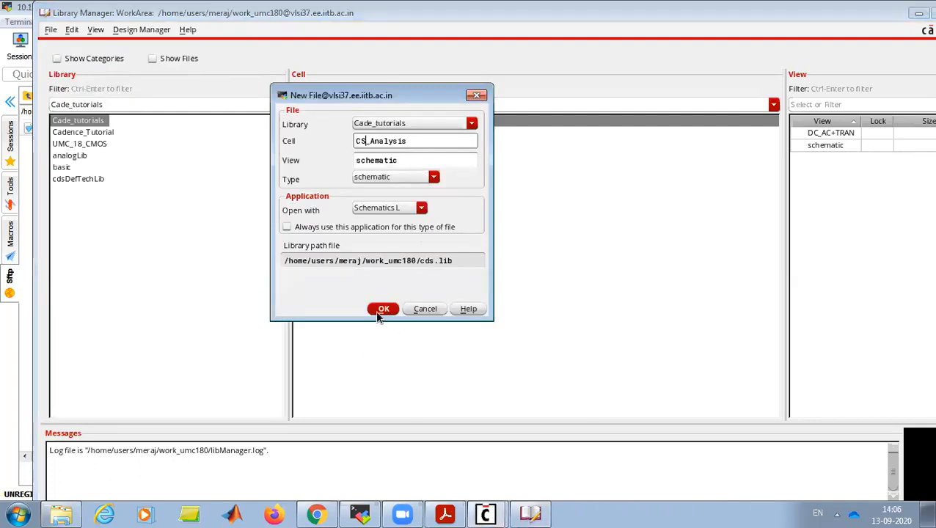
pyautogui.click(376, 311)
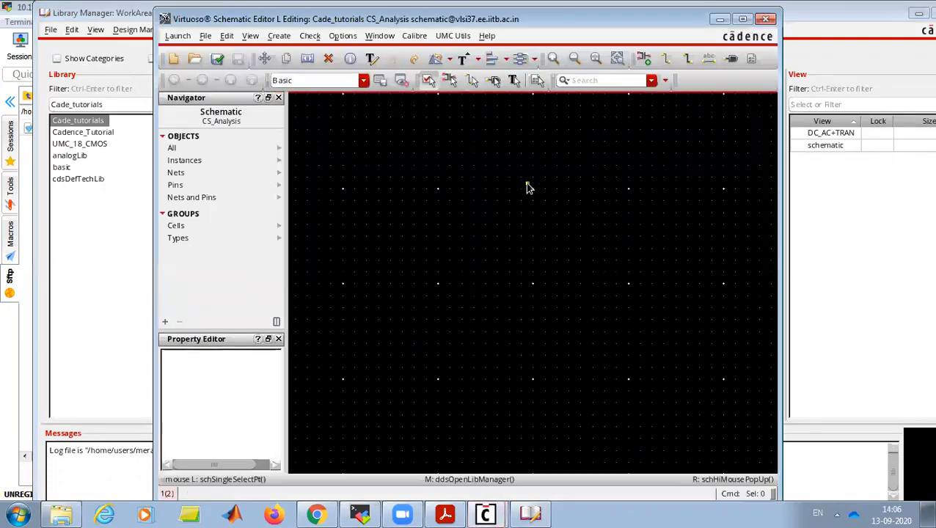
# Consult the tutorial PDF's NMOS circuit, then place a res instance from analogLib with 500K Ohms resistance in the schematic
pyautogui.click(448, 513)
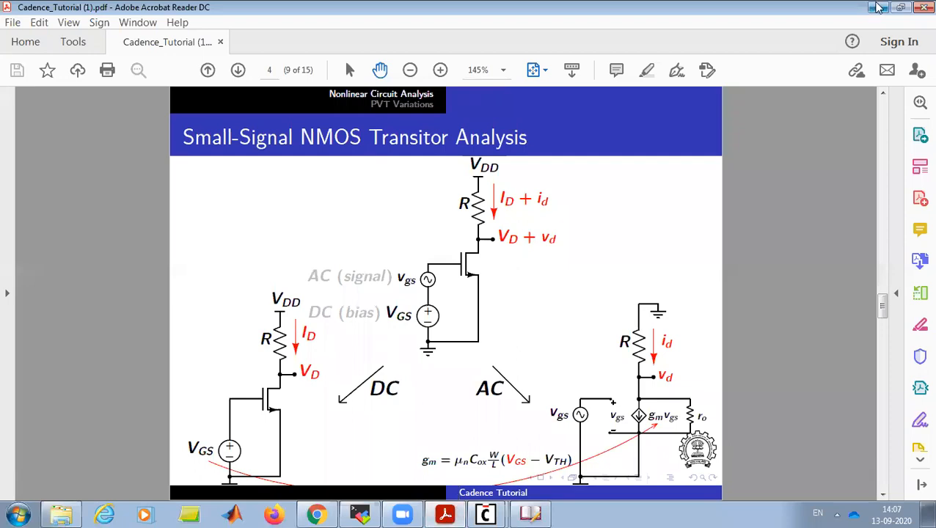
pyautogui.click(878, 7)
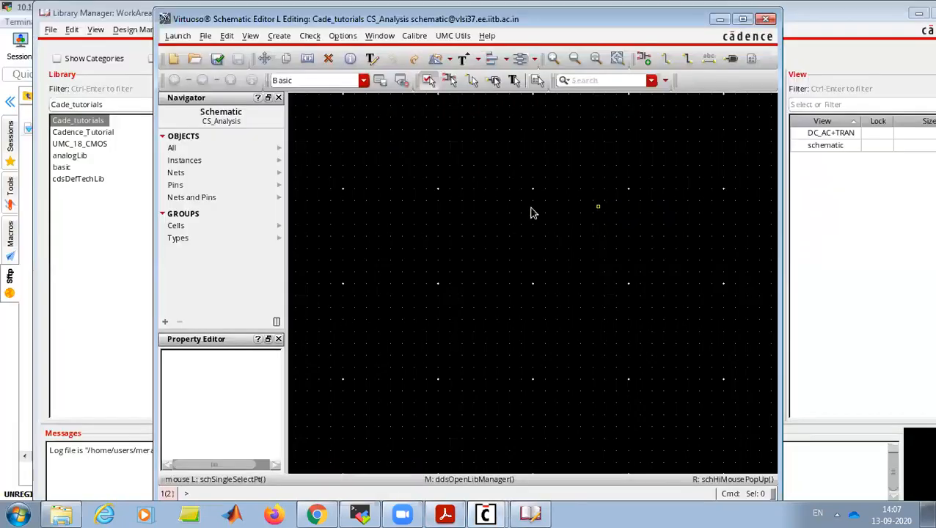
pyautogui.press('i')
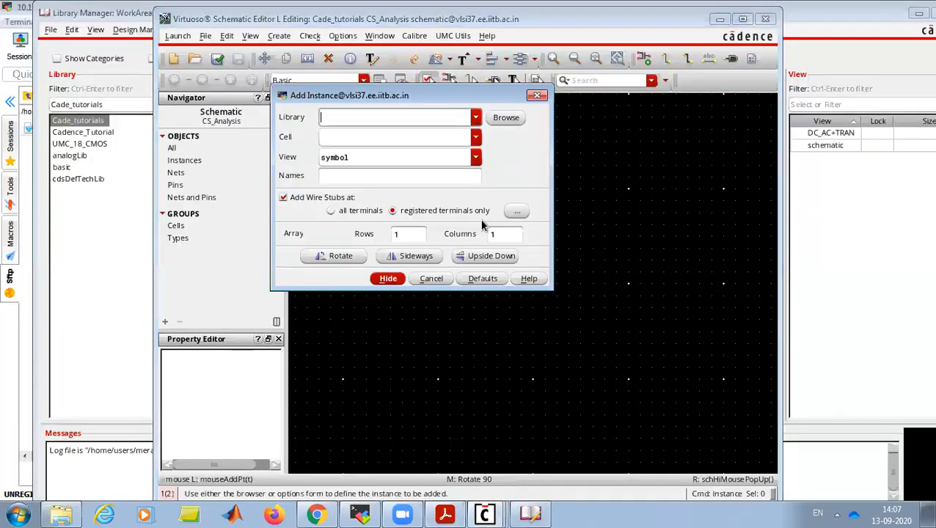
pyautogui.write('analogLib')
pyautogui.click(406, 134)
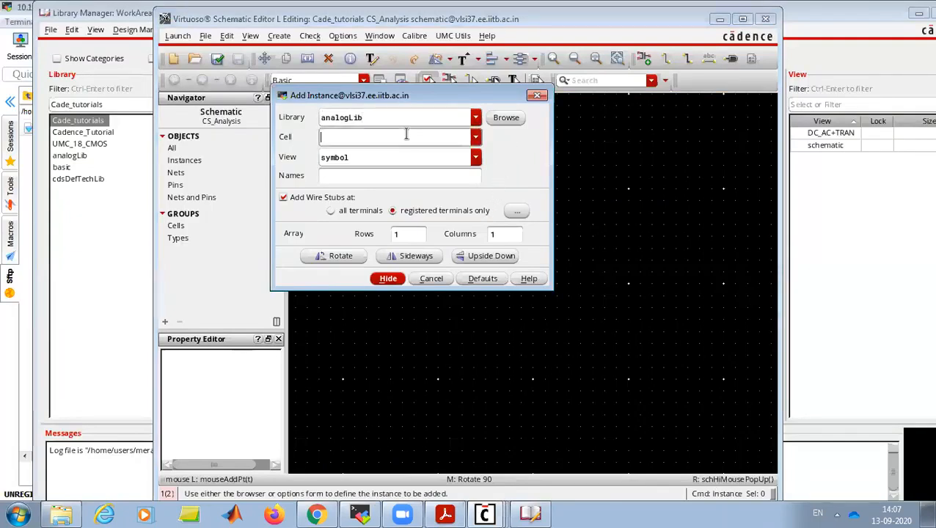
pyautogui.write('res')
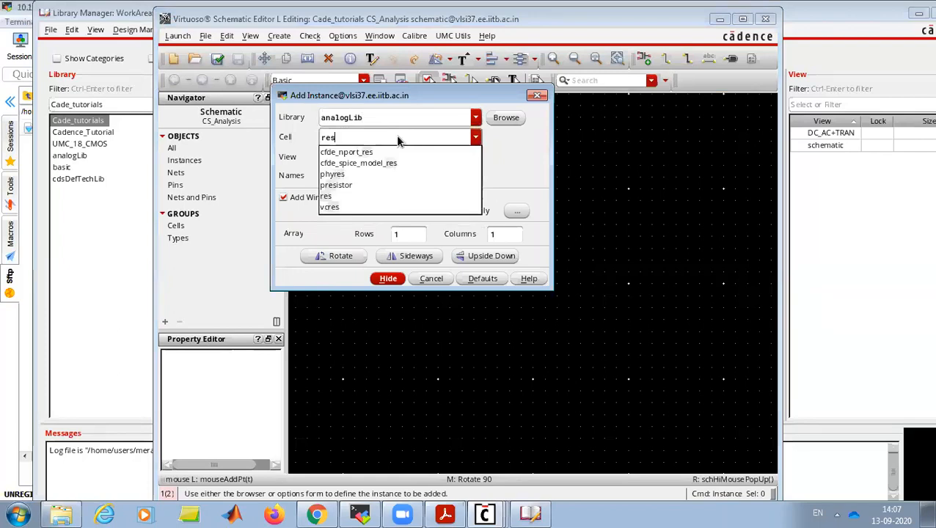
pyautogui.click(339, 196)
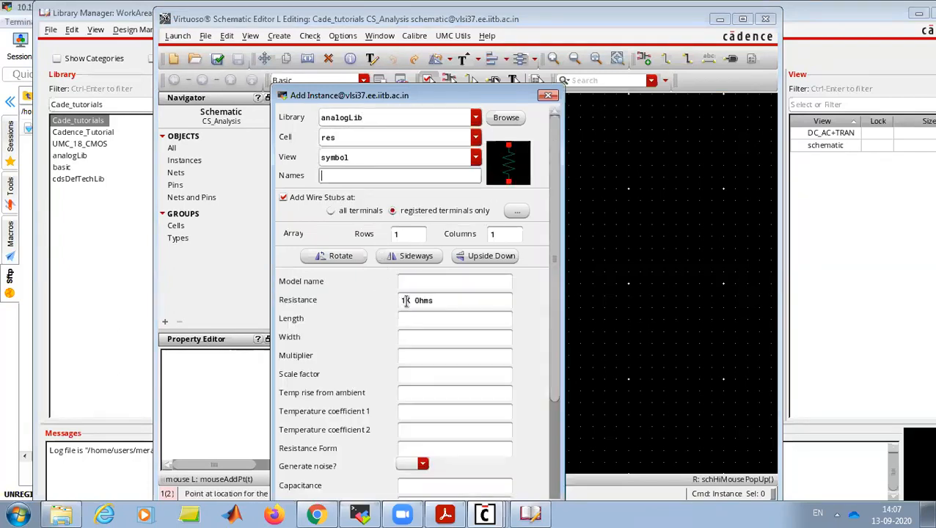
pyautogui.doubleClick(406, 301)
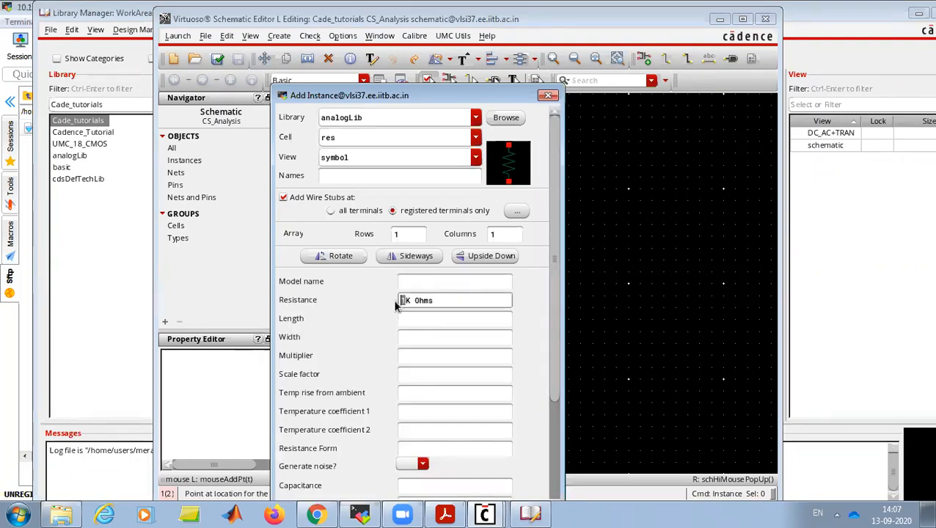
pyautogui.write('500K')
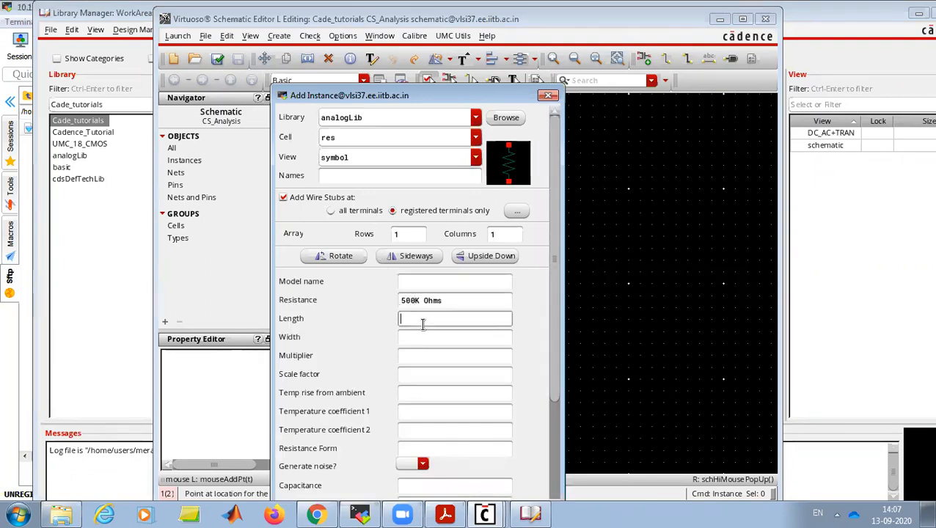
pyautogui.press('Return')
pyautogui.click(415, 349)
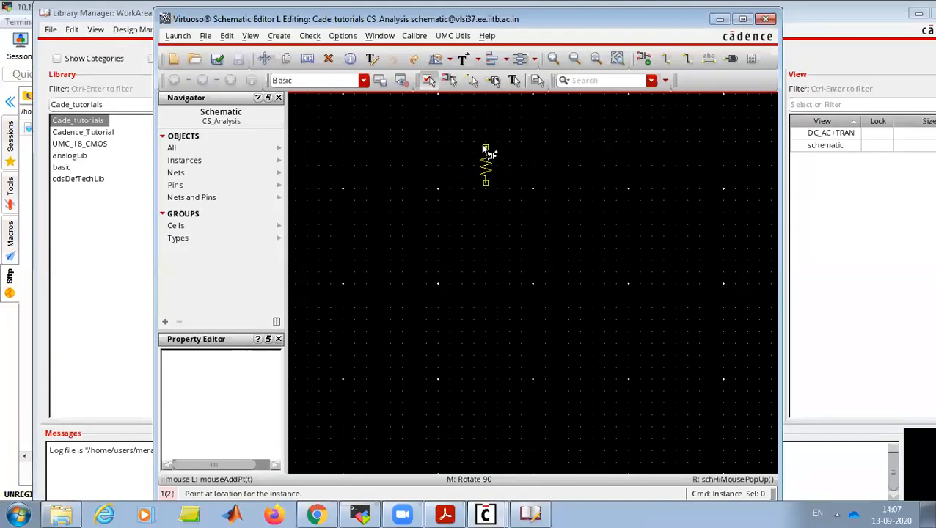
pyautogui.click(485, 141)
pyautogui.press('Escape')
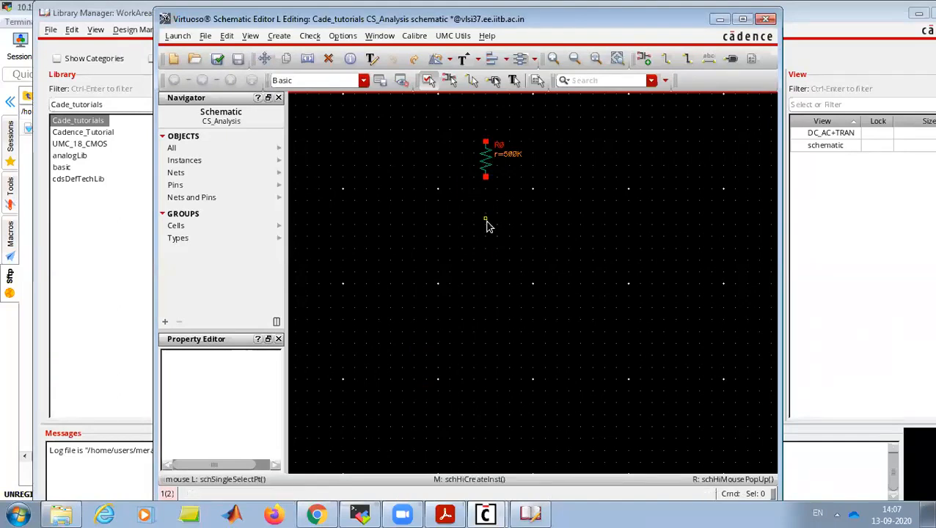
# Place a vdc source from analogLib with a DC voltage of 500m below and to the left of the resistor
pyautogui.scroll(1, 487, 225)
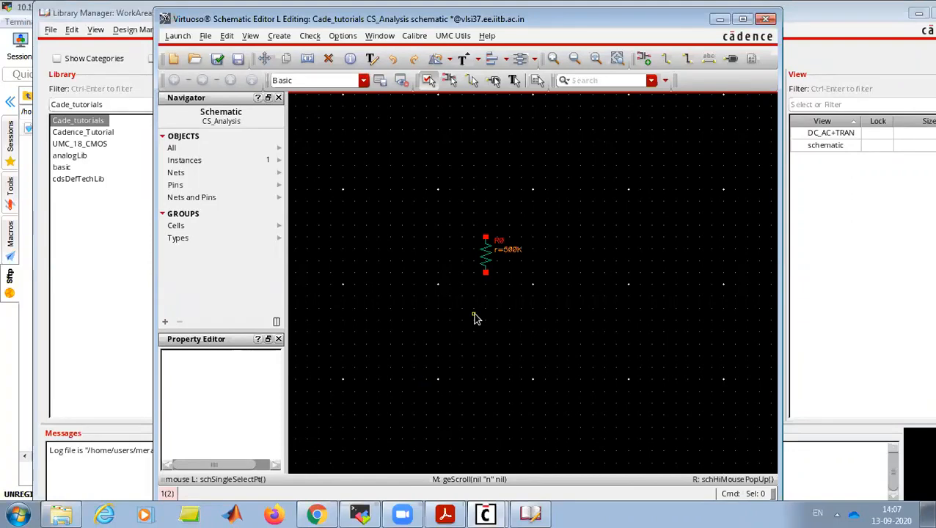
pyautogui.press('i')
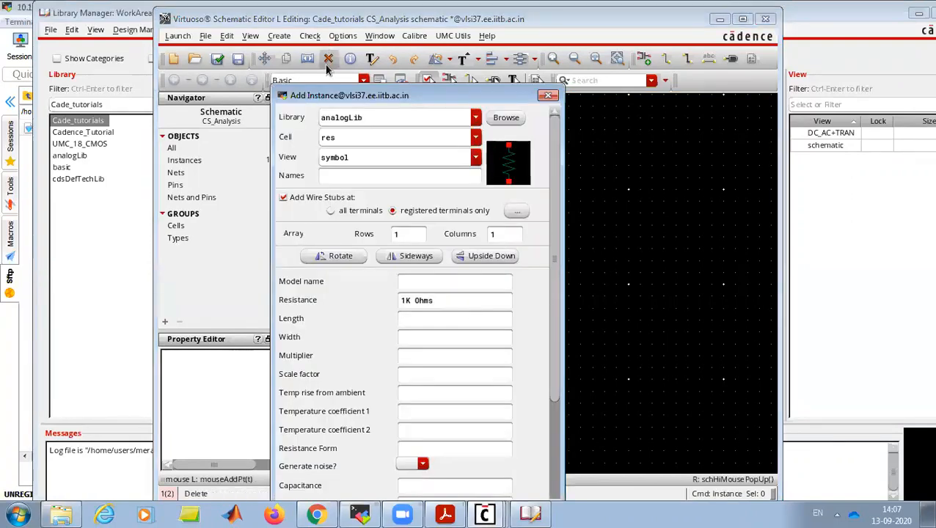
pyautogui.doubleClick(327, 138)
pyautogui.write('vdc')
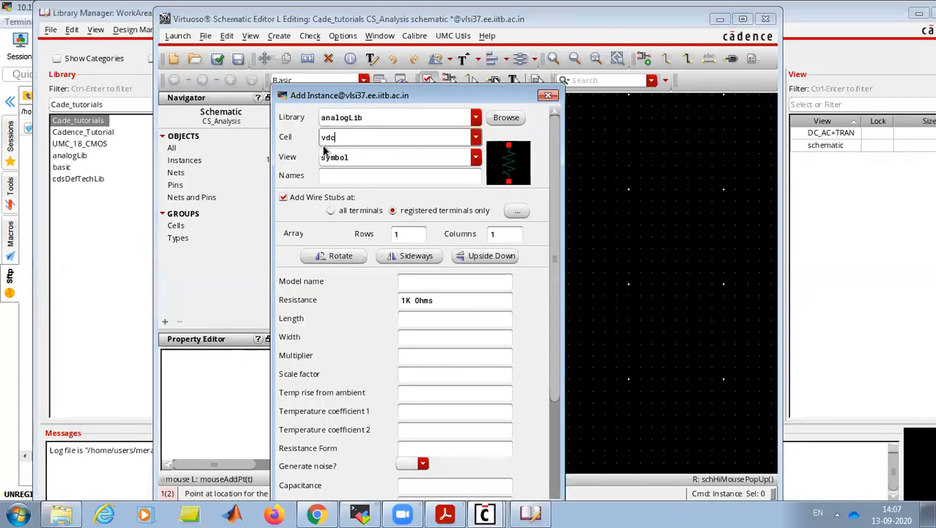
pyautogui.click(349, 176)
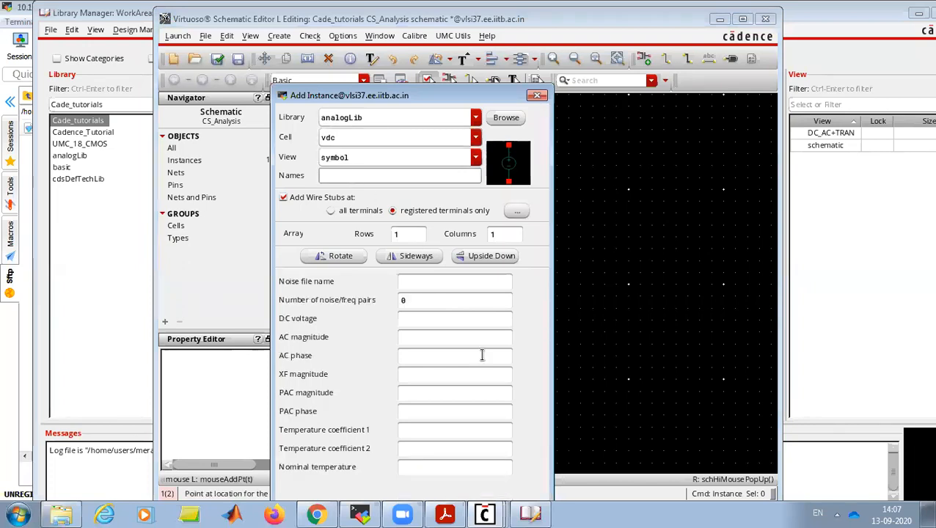
pyautogui.click(422, 318)
pyautogui.write('500m')
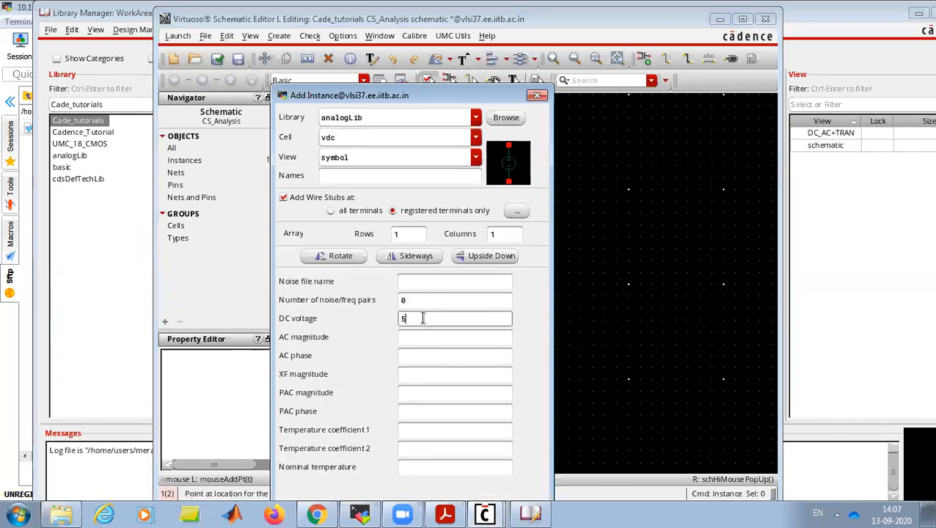
pyautogui.press('Return')
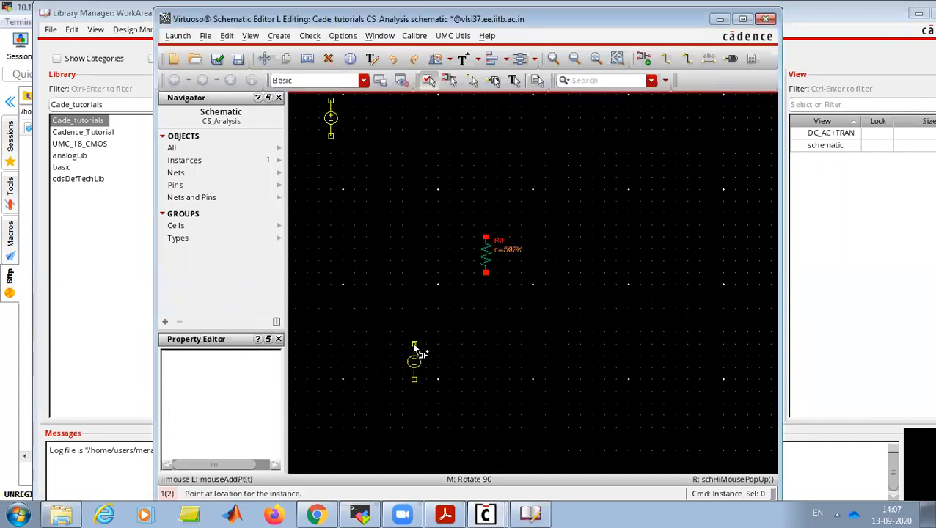
pyautogui.click(414, 345)
pyautogui.press('Escape')
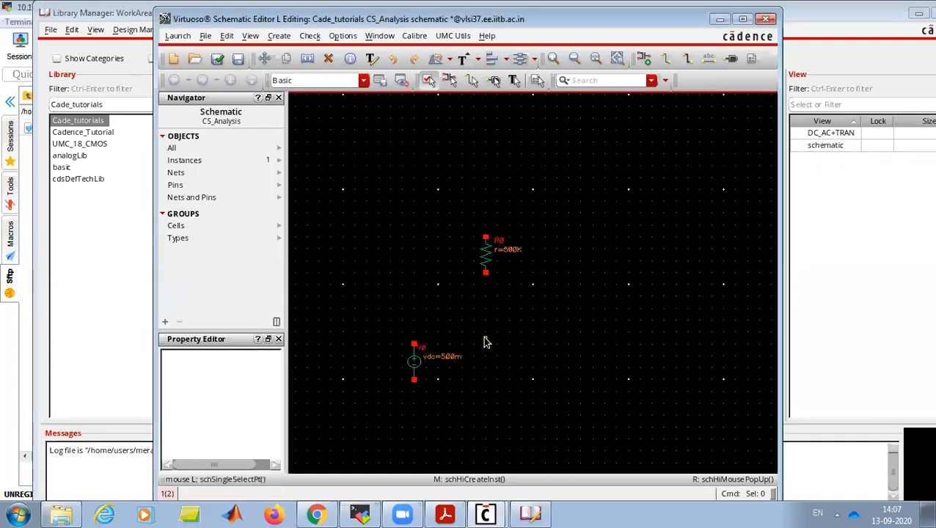
# Copy the 500m vdc source to the right of the resistor and set the copy's DC voltage to 1.8
pyautogui.press('c')
pyautogui.click(413, 369)
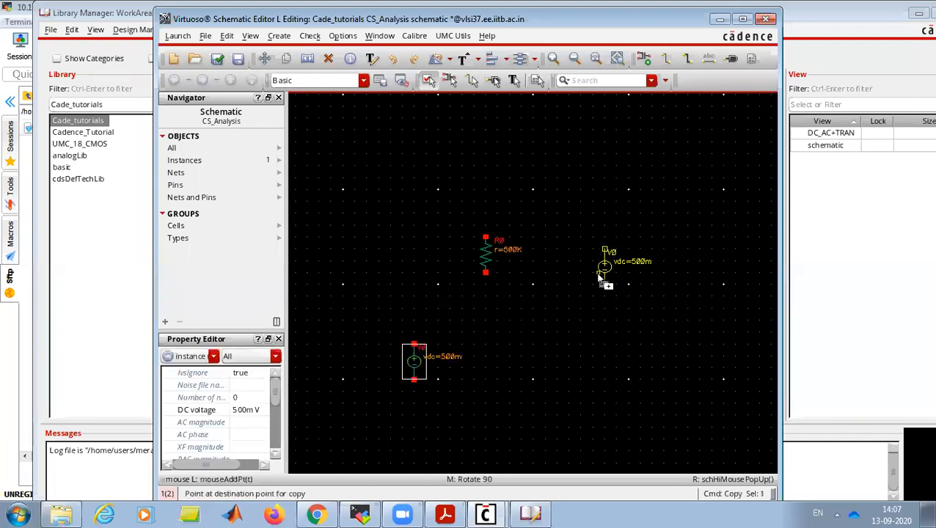
pyautogui.click(594, 250)
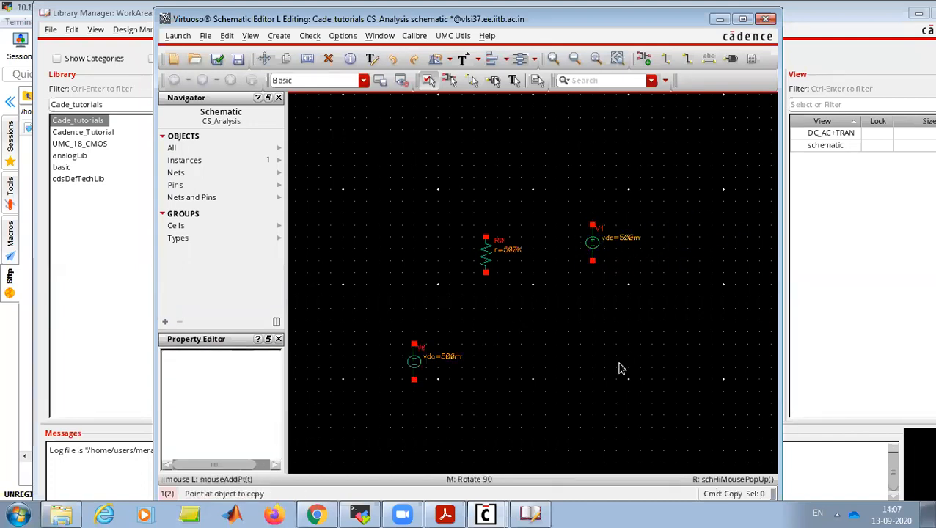
pyautogui.click(598, 248)
pyautogui.press('q')
pyautogui.click(402, 405)
pyautogui.write('1.8')
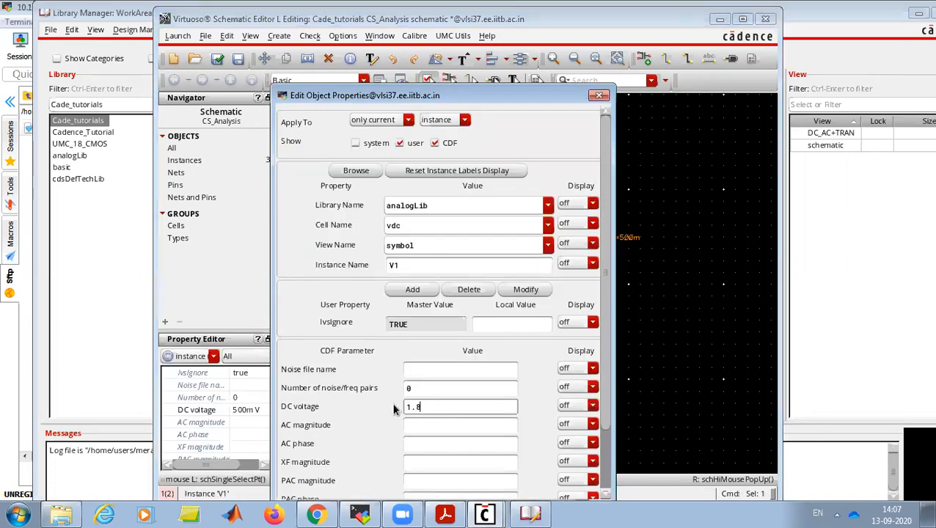
pyautogui.press('Return')
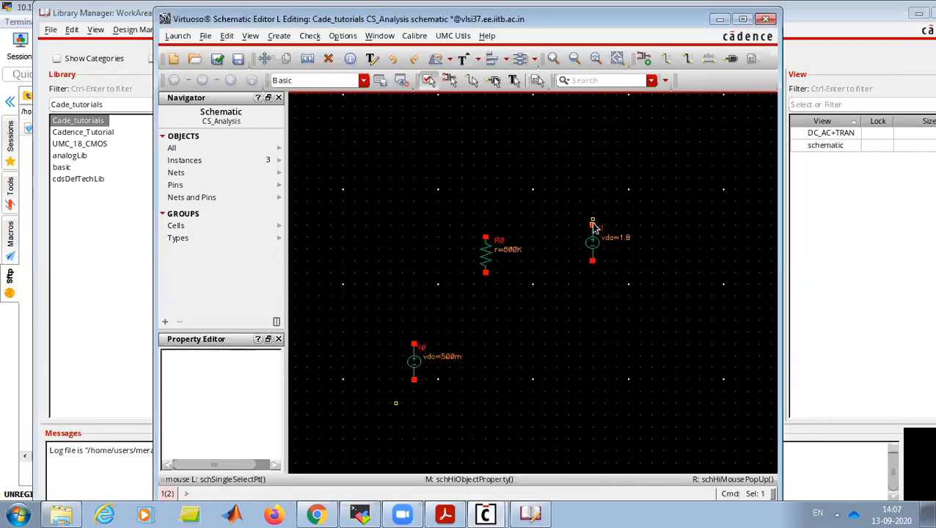
# Wire the 1.8 V source's positive terminal up and across to the resistor's upper terminal
pyautogui.moveTo(592, 225); pyautogui.dragTo(593, 197)
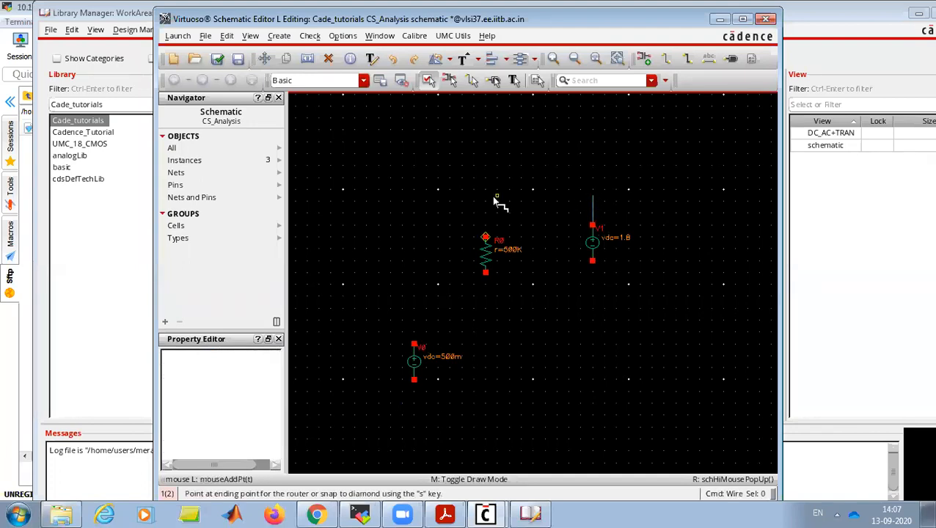
pyautogui.click(594, 196)
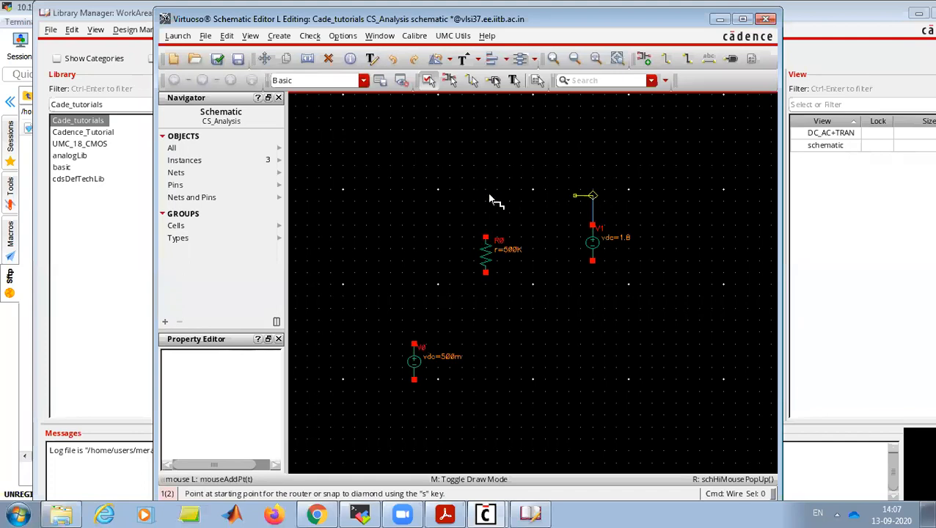
pyautogui.click(486, 236)
pyautogui.press('Escape')
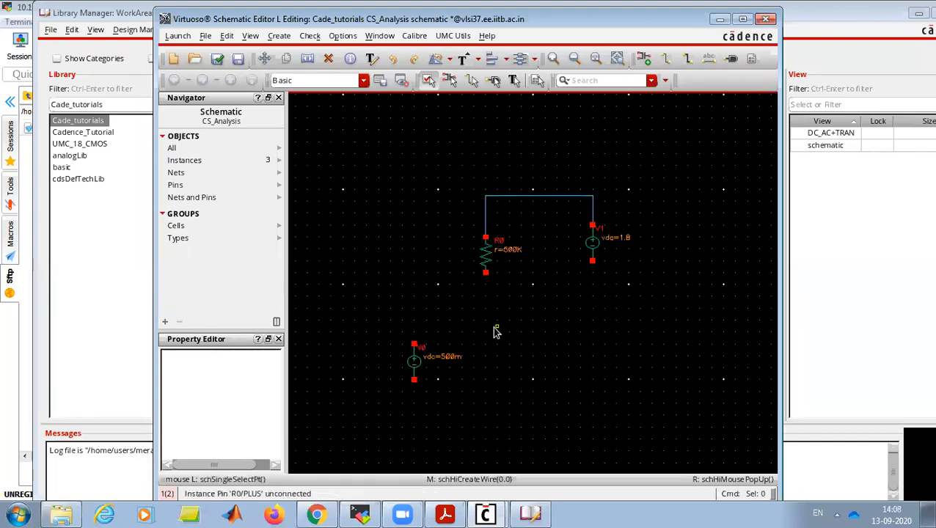
# Place analogLib gnd symbols beneath both vdc sources, then shift the 500m source's ground lower with its wire attached
pyautogui.press('i')
pyautogui.doubleClick(338, 138)
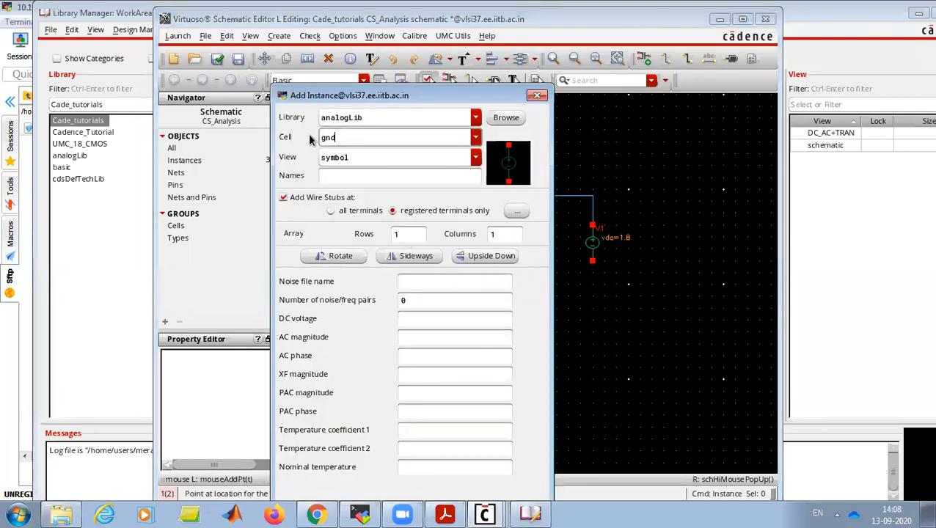
pyautogui.click(343, 146)
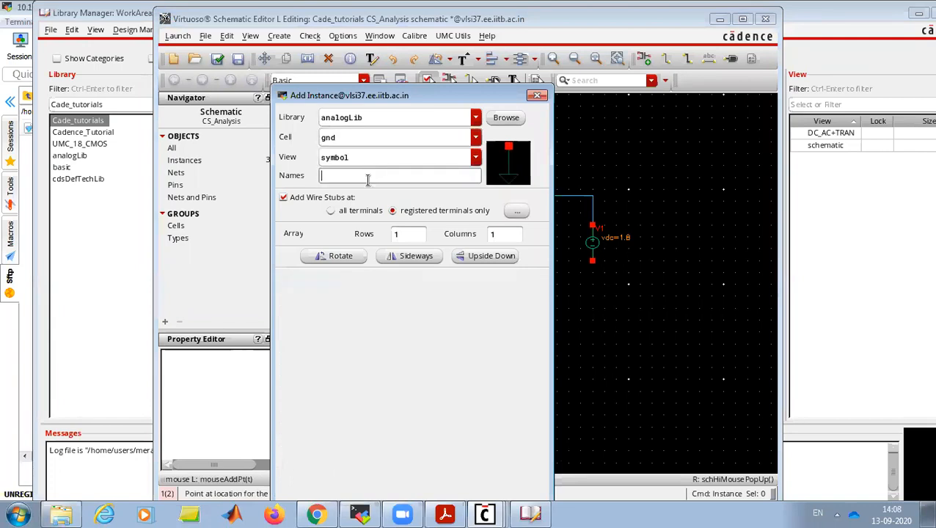
pyautogui.click(414, 385)
pyautogui.click(595, 261)
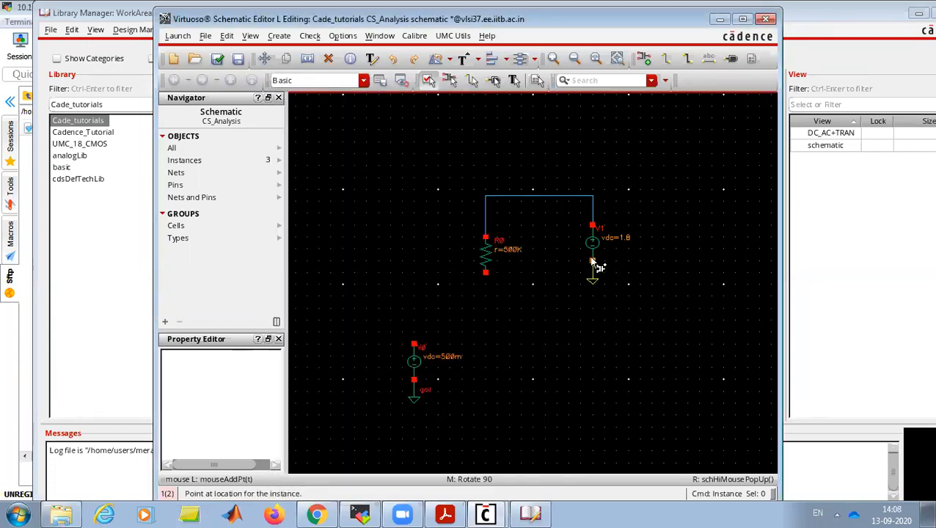
pyautogui.press('Escape')
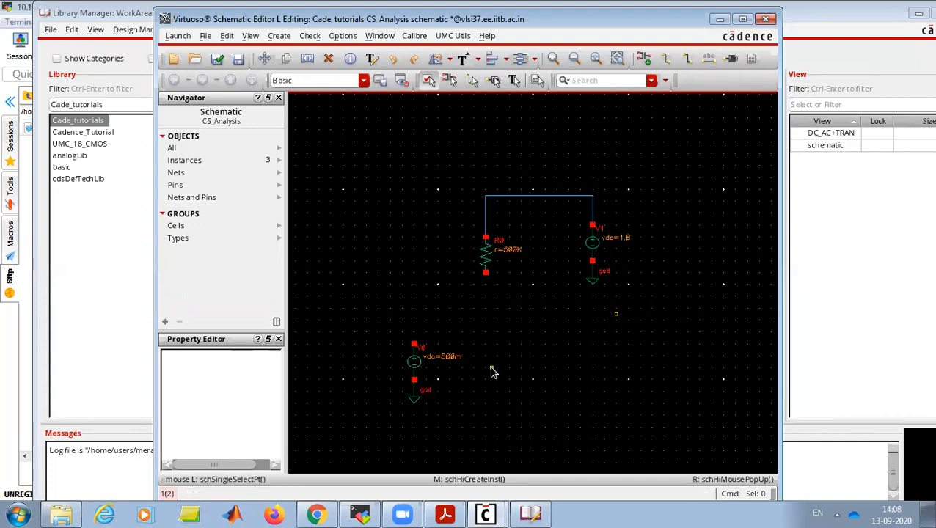
pyautogui.moveTo(415, 396); pyautogui.dragTo(415, 429)
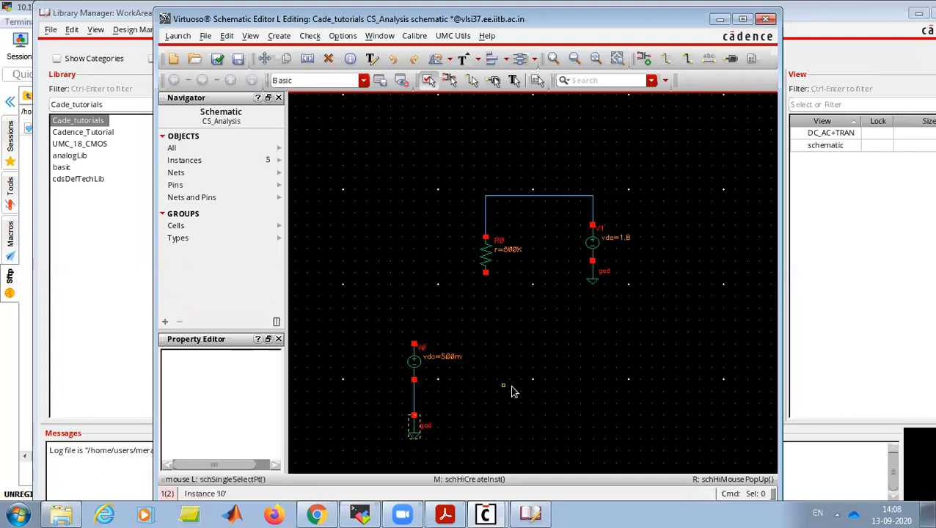
# Start adding an instance of the N_18_MM cell from the UMC_18_CMOS library
pyautogui.press('i')
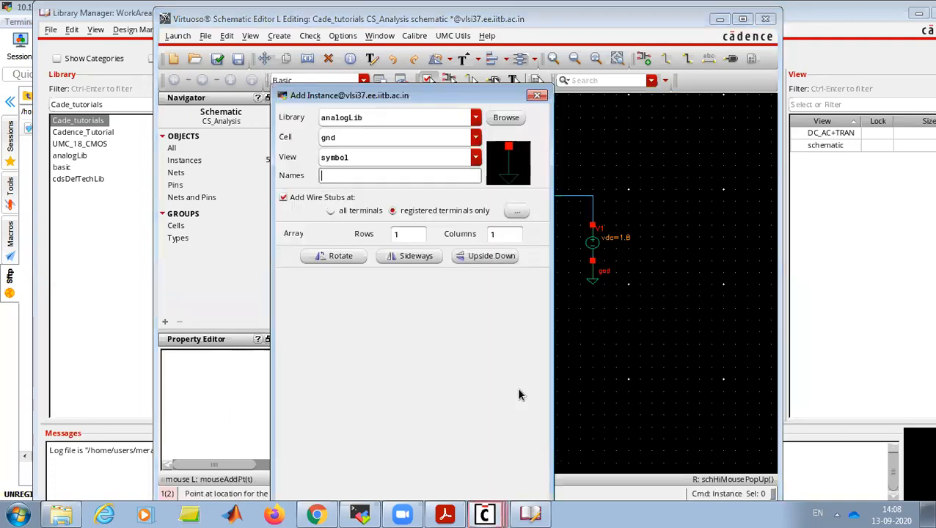
pyautogui.click(475, 117)
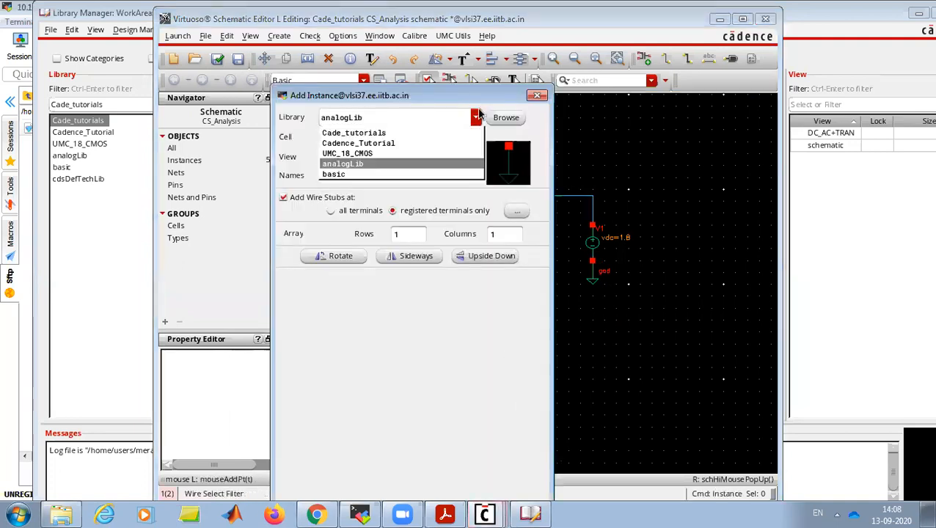
pyautogui.click(431, 154)
pyautogui.click(428, 140)
pyautogui.write('NCAP_MM')
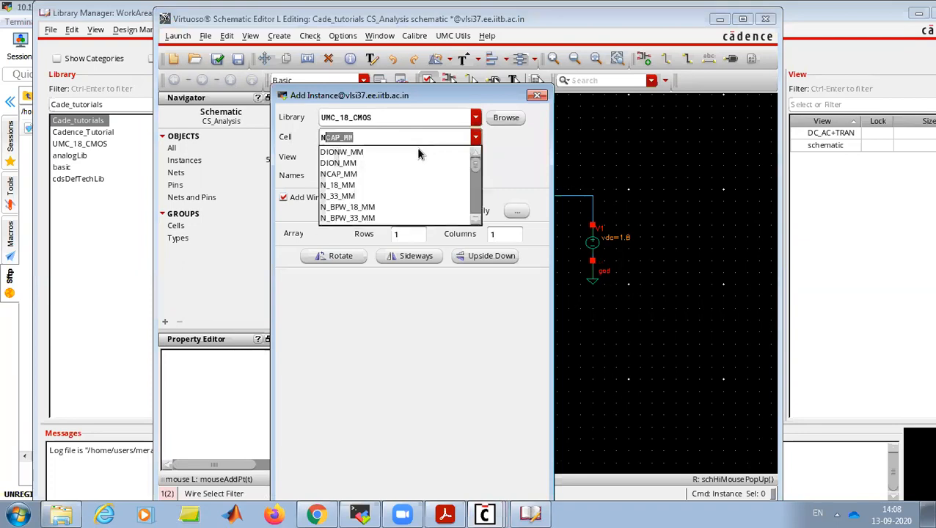
pyautogui.click(337, 185)
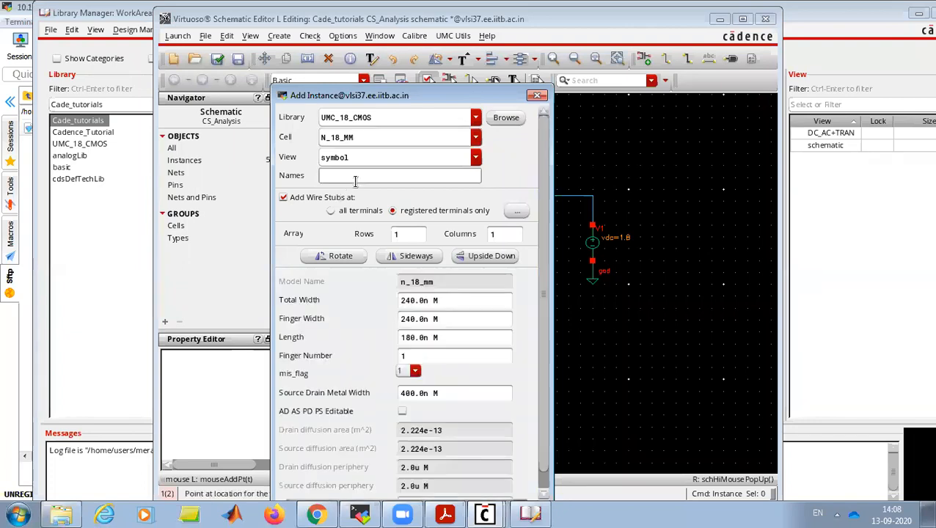
# Set the transistor's length and finger width to 1u and place it directly below the resistor
pyautogui.tripleClick(447, 336)
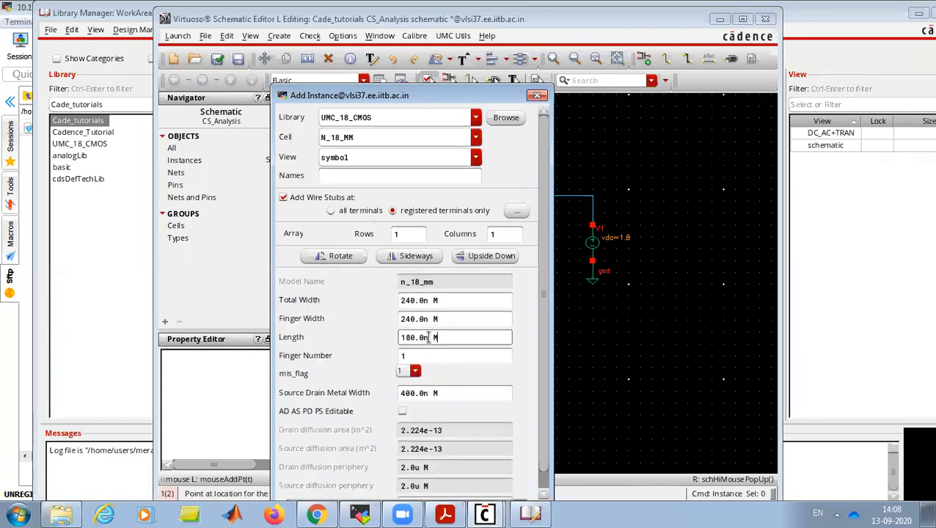
pyautogui.write('1u')
pyautogui.tripleClick(449, 317)
pyautogui.write('1')
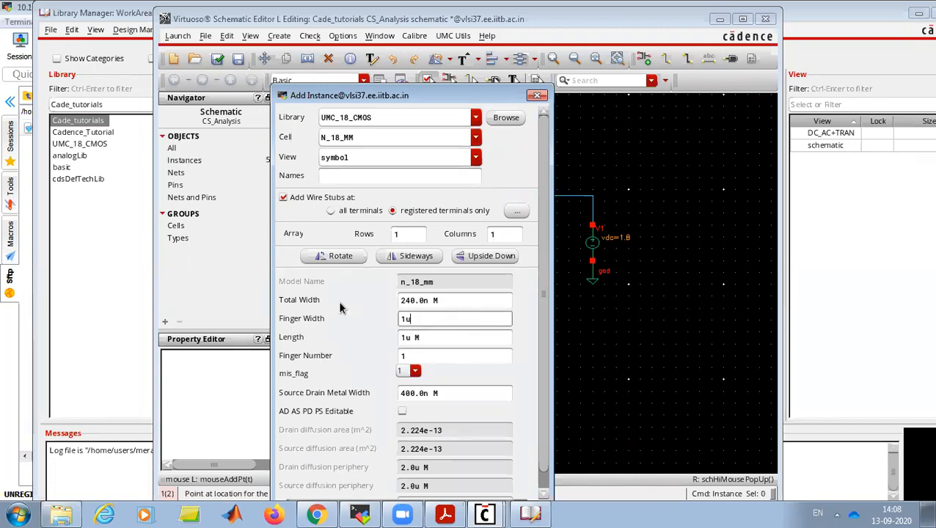
pyautogui.click(458, 359)
pyautogui.press('Return')
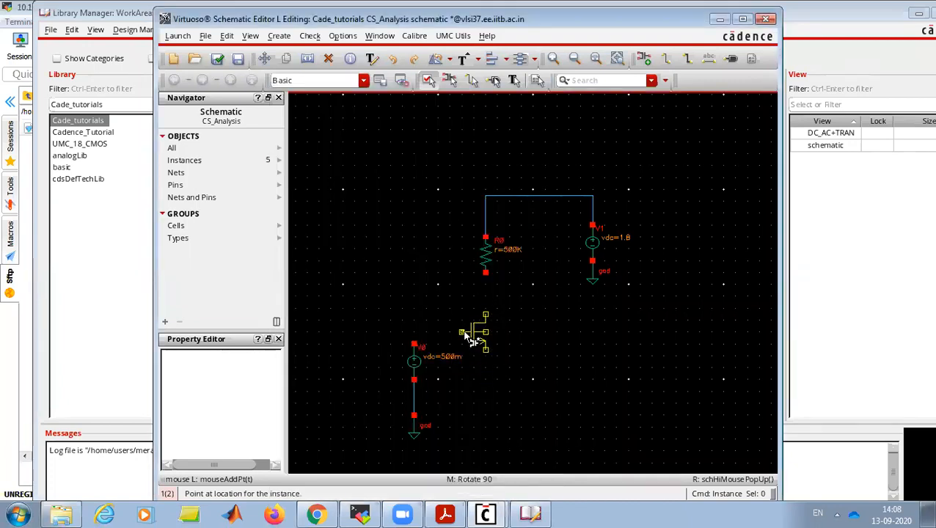
pyautogui.click(462, 329)
# Wire the transistor's drain to the resistor's lower terminal and its gate to the 500m source's positive terminal
pyautogui.press('w')
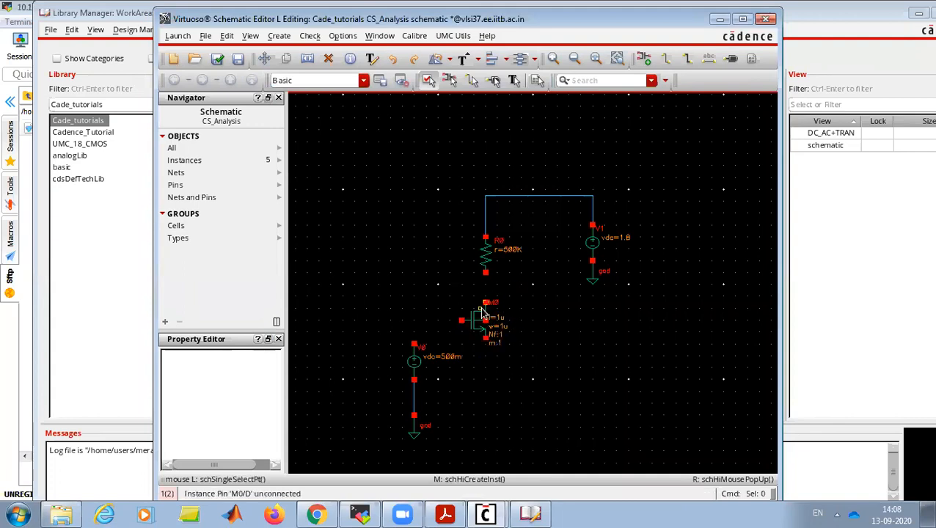
pyautogui.click(485, 302)
pyautogui.click(485, 276)
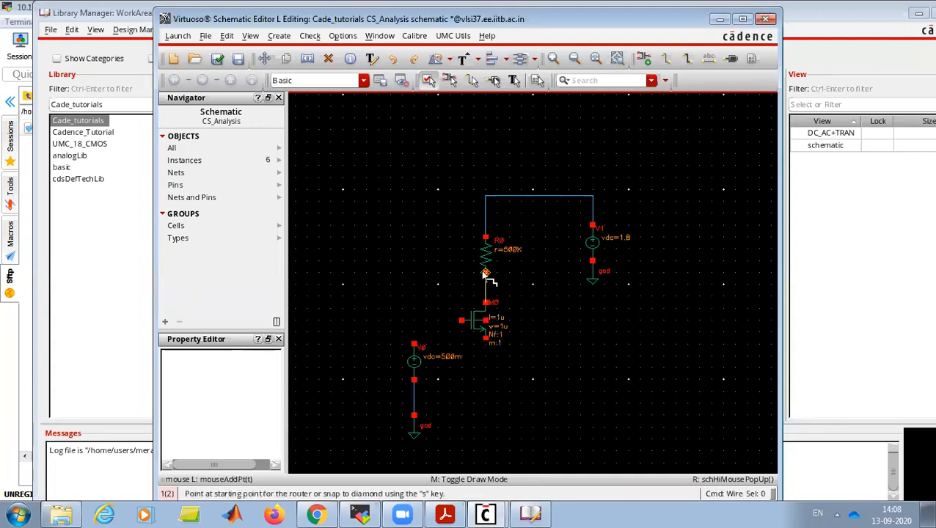
pyautogui.press('Escape')
pyautogui.middleClick(460, 323)
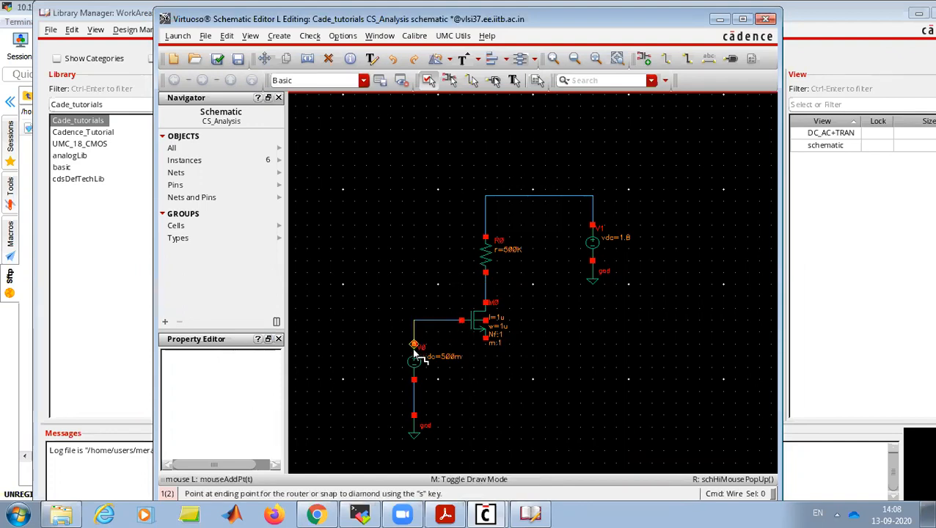
pyautogui.click(414, 344)
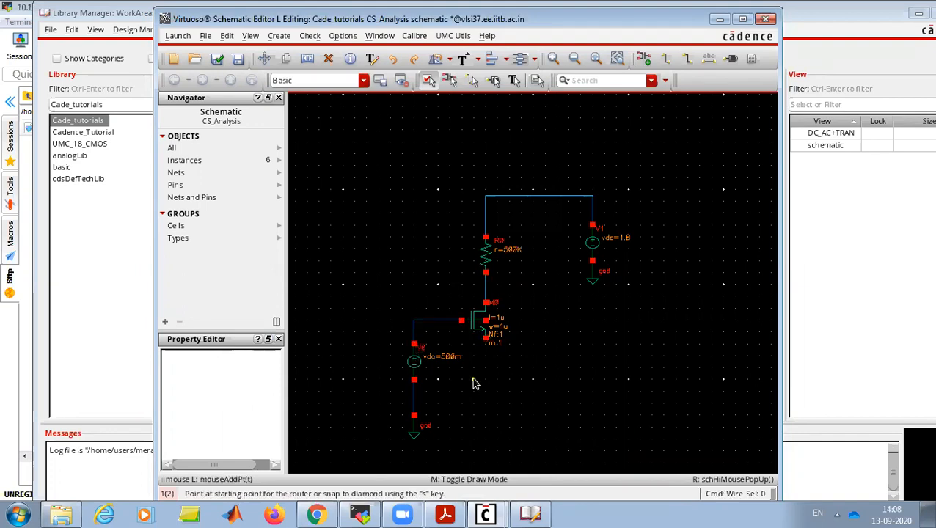
pyautogui.press('Escape')
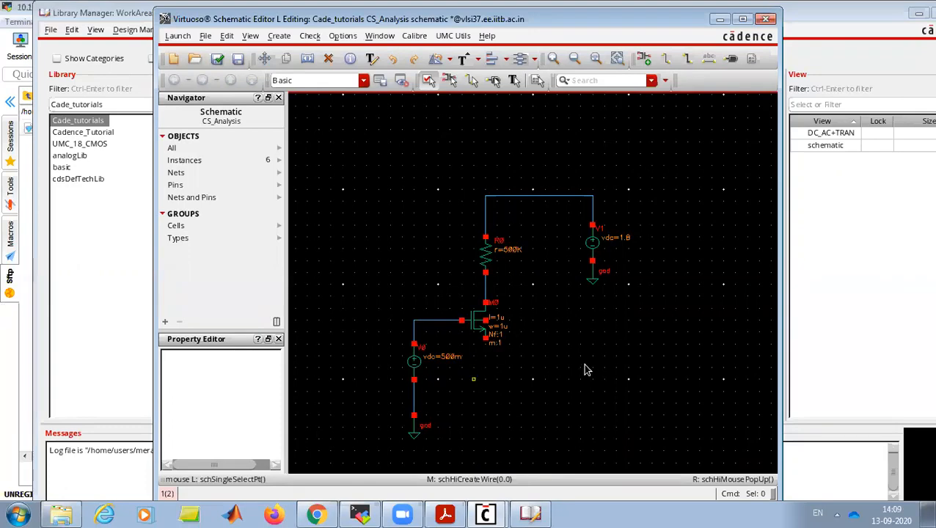
# Copy the gnd symbol below the transistor and wire it to the source and bulk terminals
pyautogui.press('c')
pyautogui.moveTo(391, 400); pyautogui.dragTo(433, 448)
pyautogui.click(414, 434)
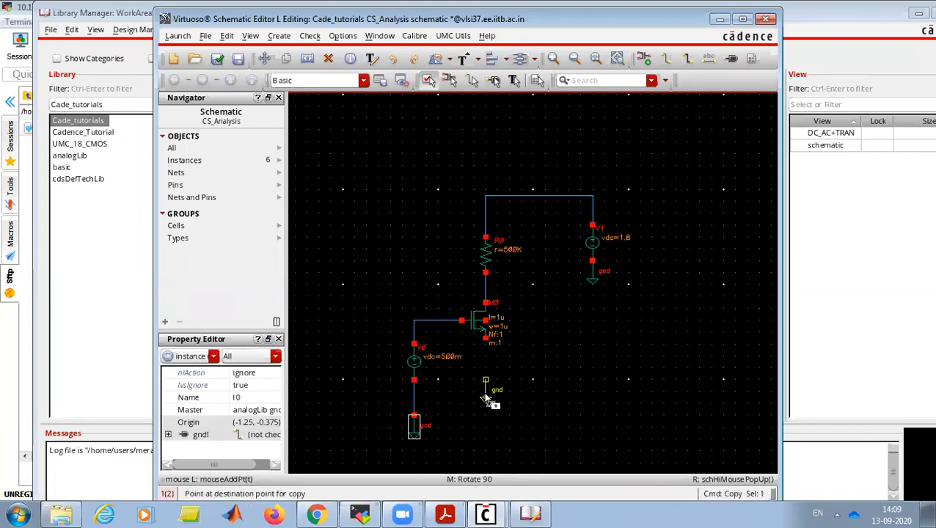
pyautogui.click(487, 387)
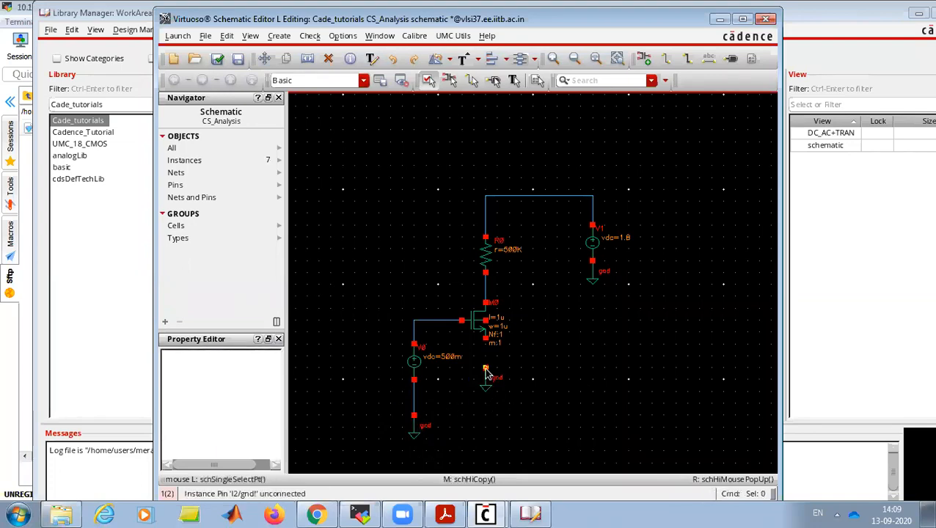
pyautogui.press('w')
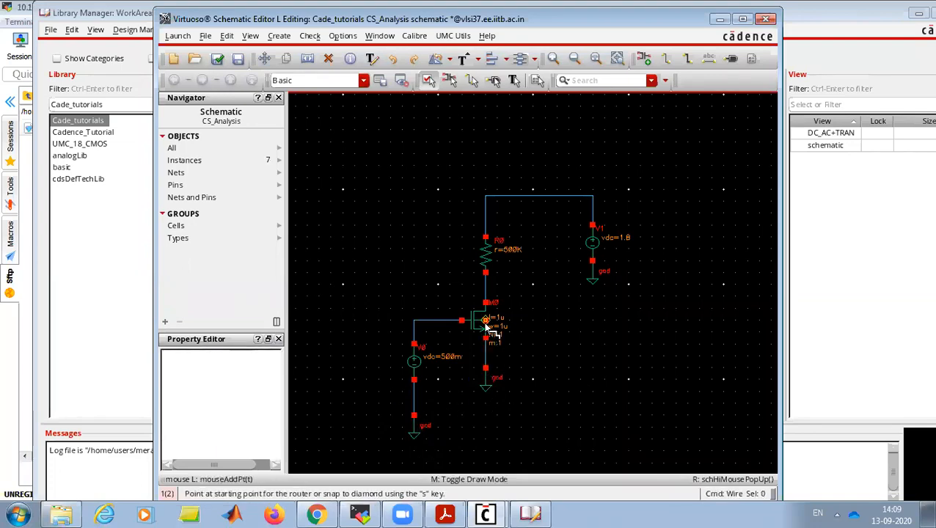
pyautogui.press('Escape')
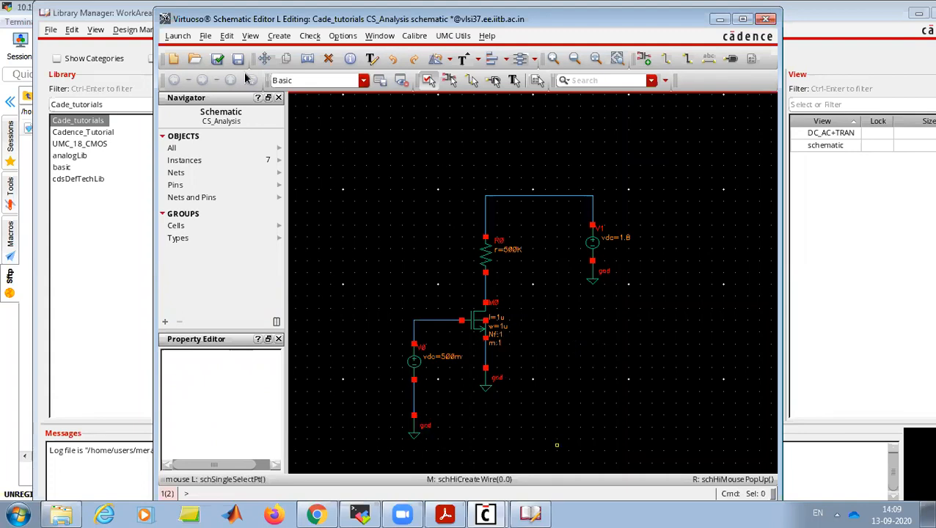
# Maximize the schematic editor, check and save the schematic, and review the result in the Virtuoso log
pyautogui.doubleClick(197, 11)
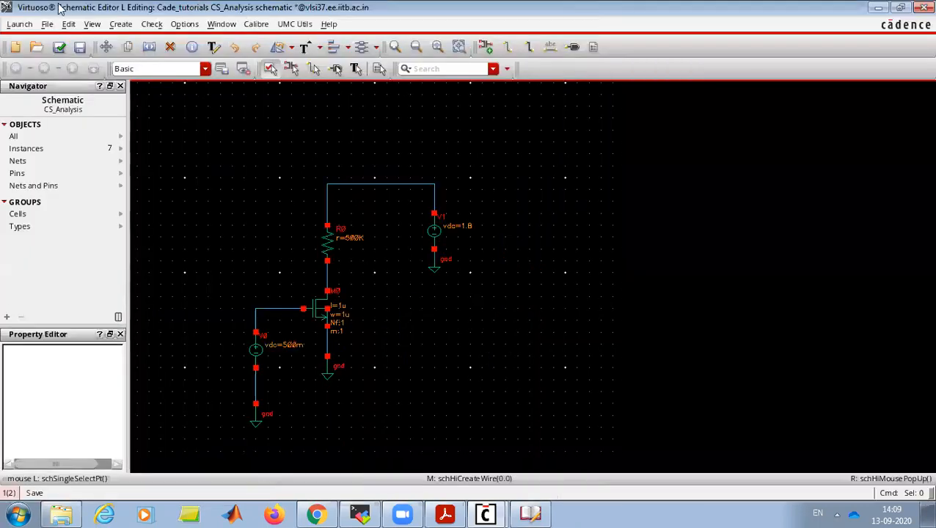
pyautogui.click(59, 47)
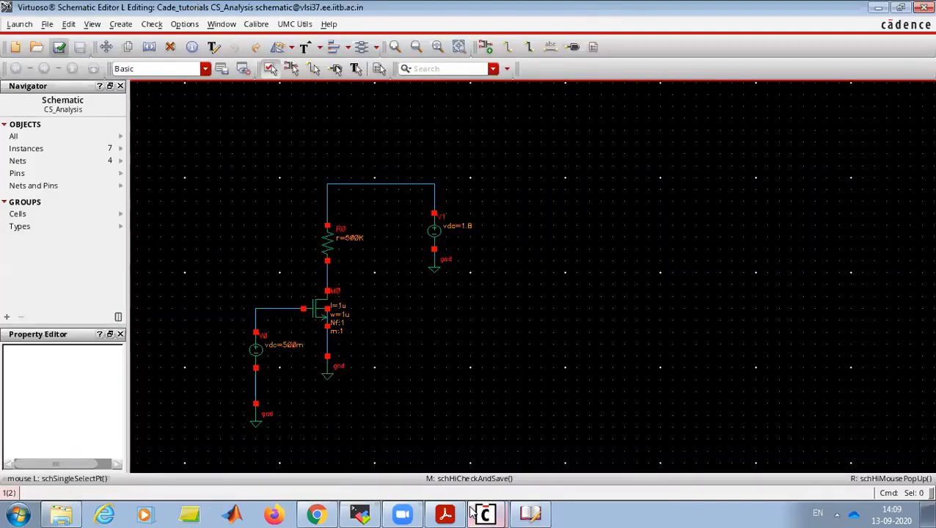
pyautogui.moveTo(473, 513)
pyautogui.click(477, 459)
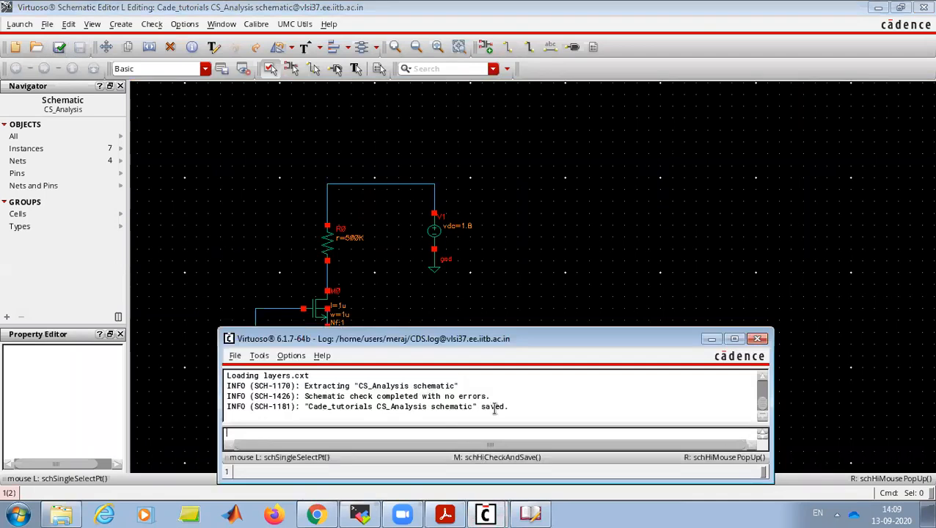
pyautogui.click(577, 248)
# Launch ADE L with an enabled dc analysis that saves the DC operating point, then run the simulation and close its output log
pyautogui.click(20, 24)
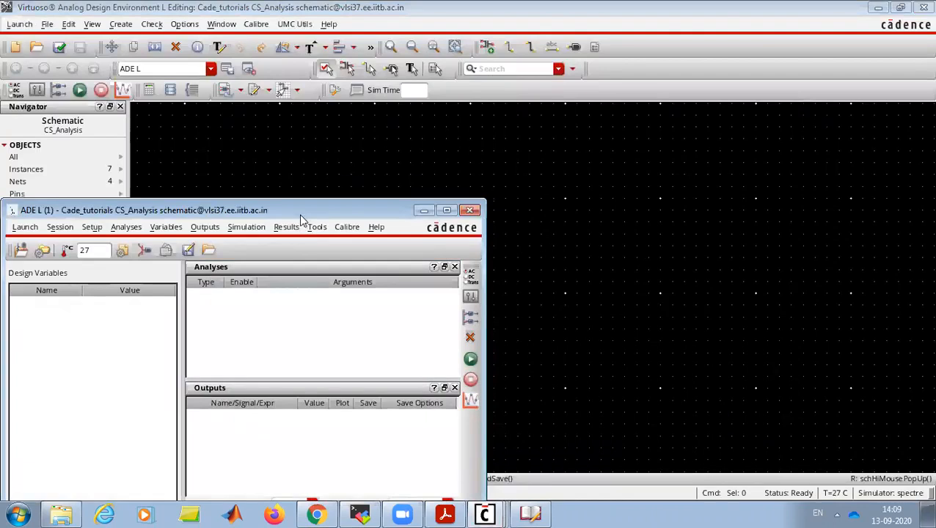
pyautogui.click(470, 275)
pyautogui.click(387, 114)
pyautogui.click(408, 258)
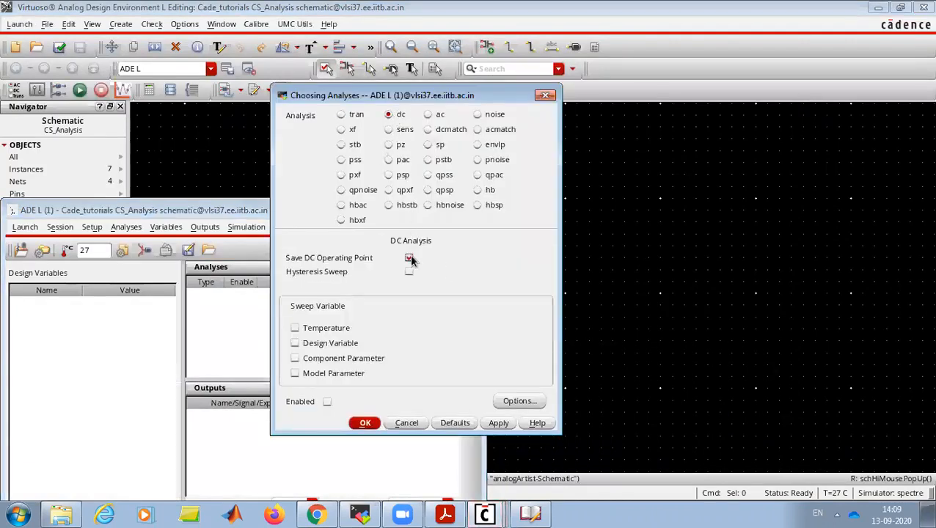
pyautogui.click(328, 401)
pyautogui.click(363, 423)
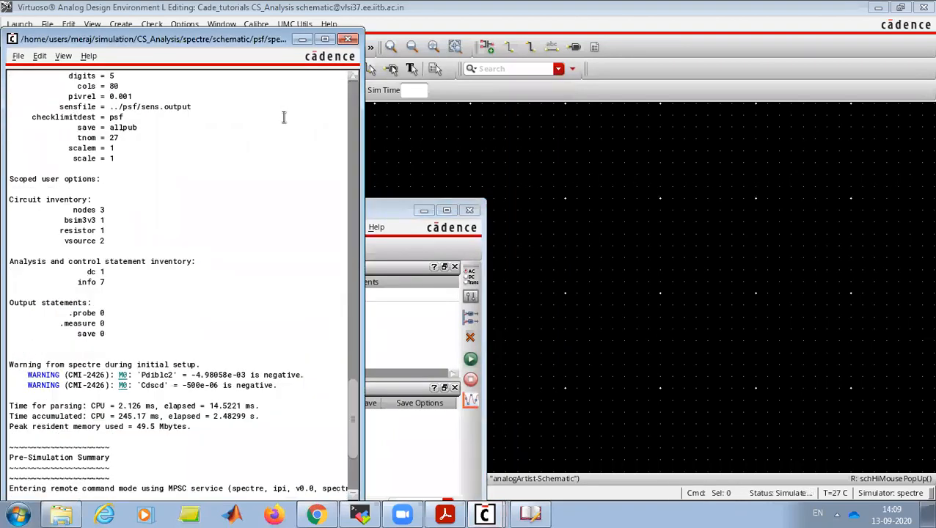
pyautogui.click(348, 39)
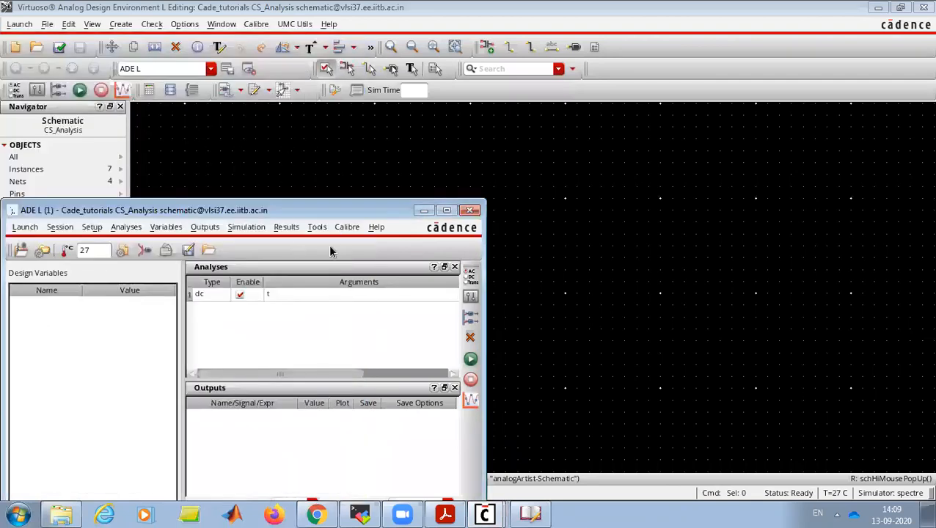
# Annotate the DC node voltages from the simulation results on the schematic
pyautogui.click(285, 227)
pyautogui.moveTo(311, 294)
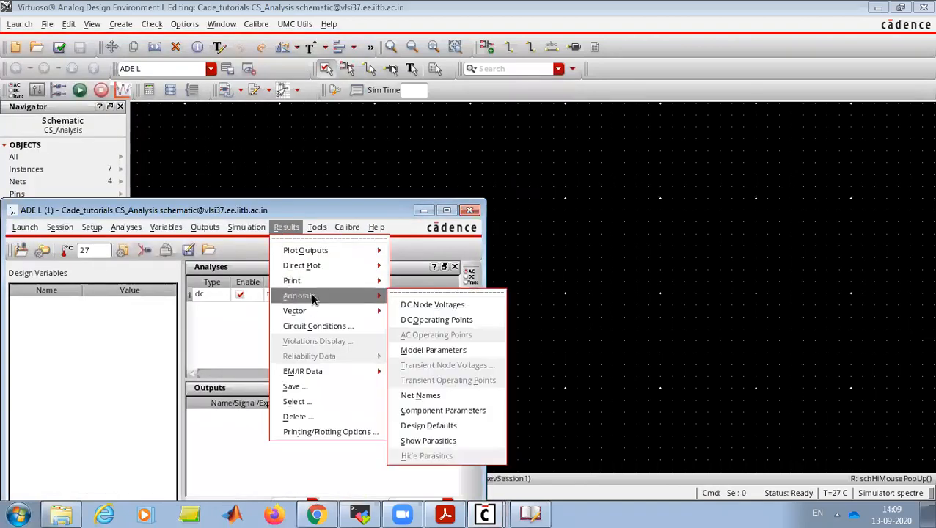
pyautogui.click(422, 305)
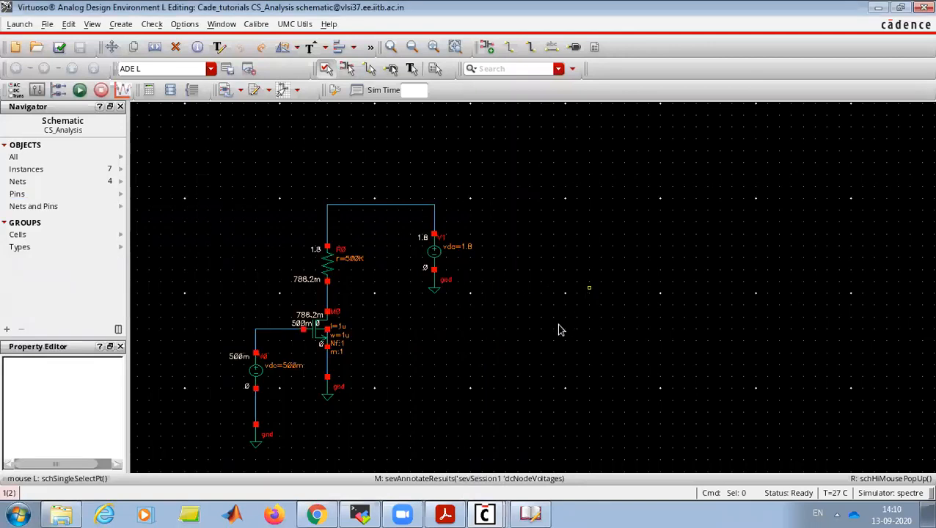
pyautogui.scroll(-2, 434, 323)
pyautogui.scroll(3, 432, 326)
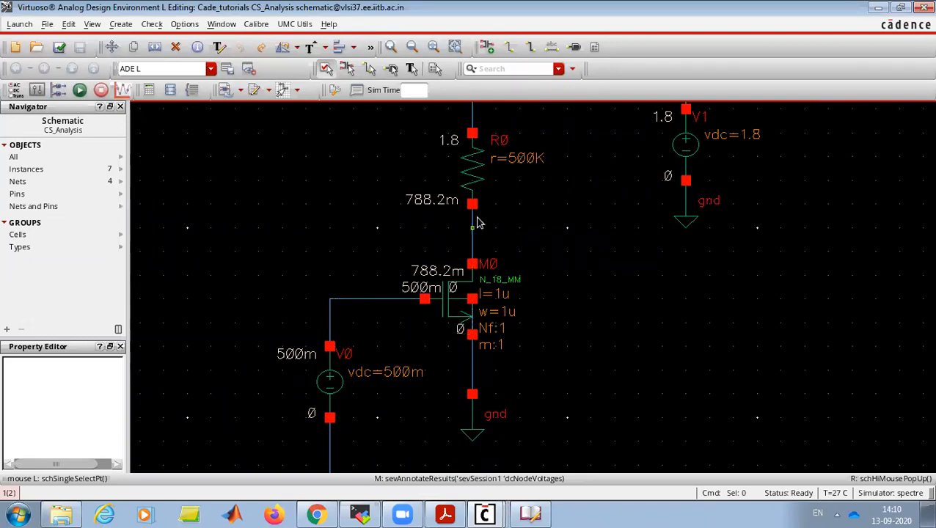
# Add the wire name VD to the net between the resistor and the transistor's drain
pyautogui.click(551, 47)
pyautogui.write('VD')
pyautogui.click(323, 302)
pyautogui.click(473, 230)
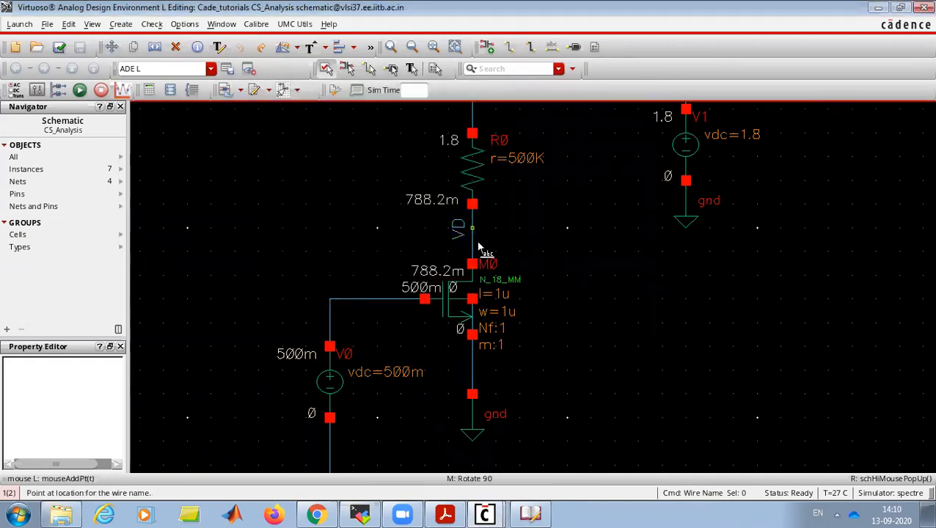
# Rerun the simulation, dismiss its output log, and consult the small-signal NMOS analysis slide in Acrobat Reader before returning to the schematic
pyautogui.click(80, 91)
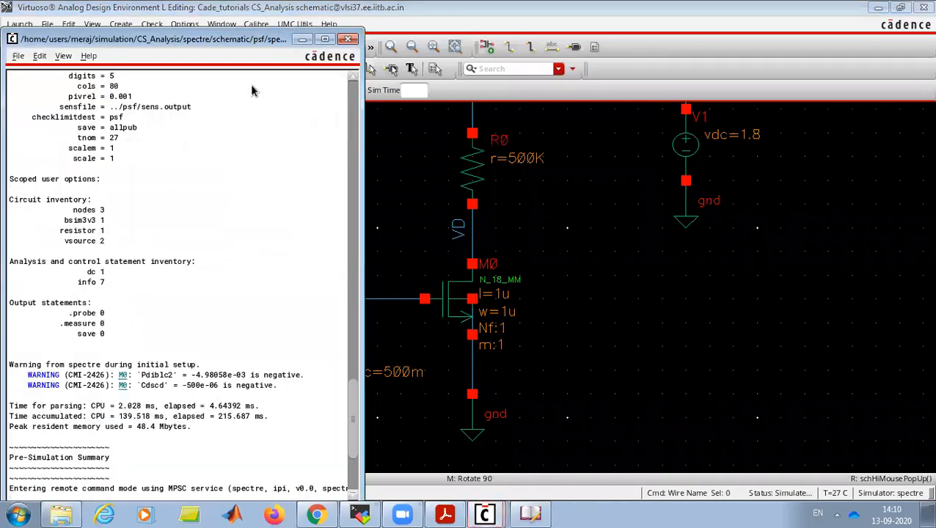
pyautogui.click(301, 40)
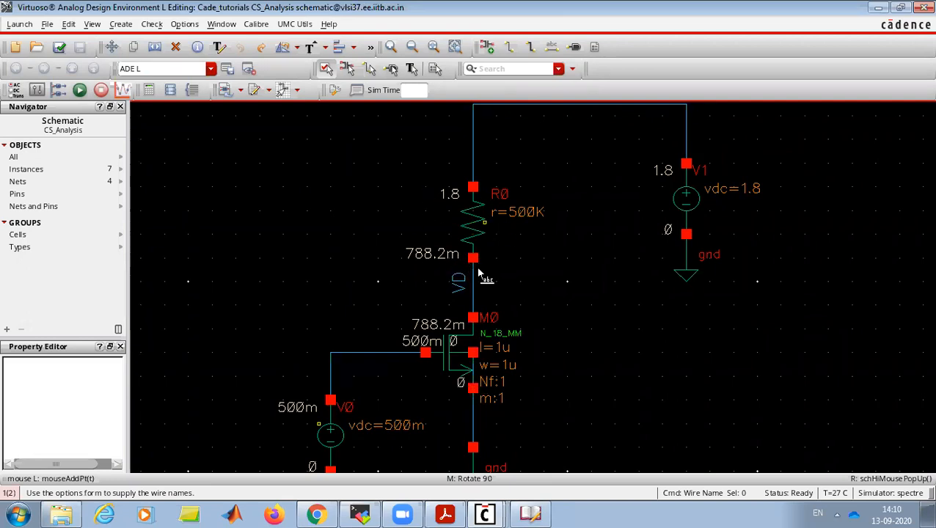
pyautogui.click(445, 514)
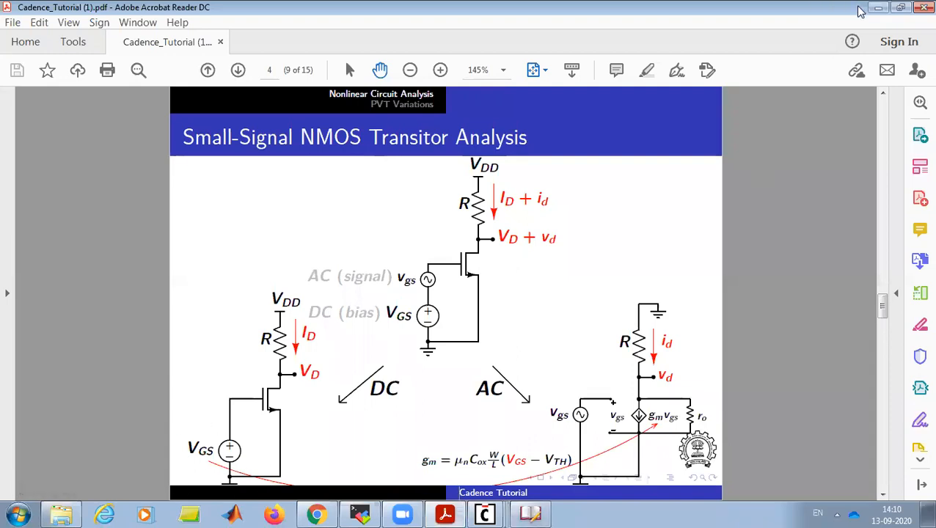
pyautogui.click(877, 8)
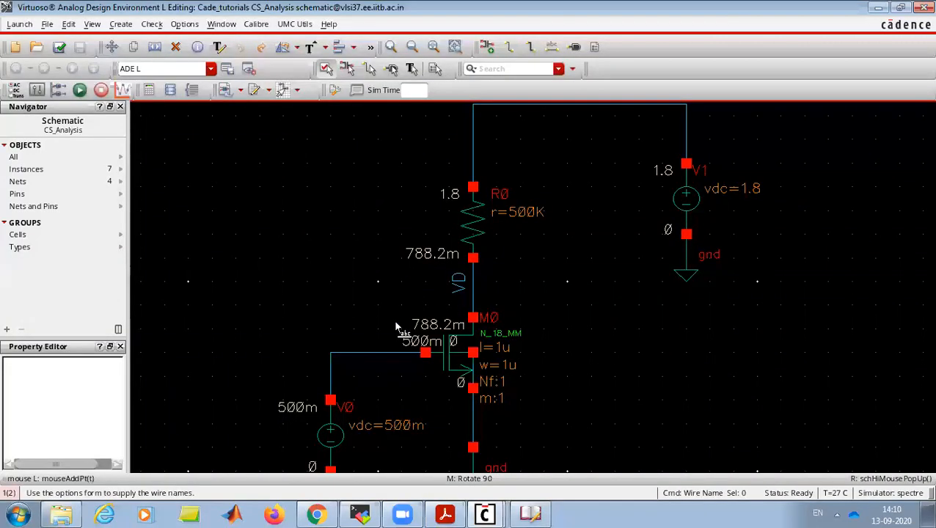
pyautogui.press('Escape')
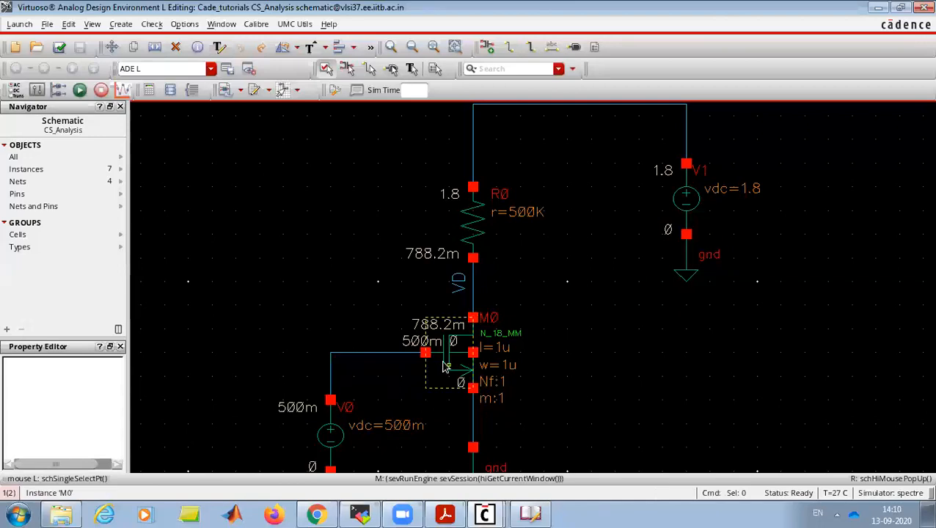
# Annotate the DC operating points from the ADE L results on the schematic and bring the schematic forward
pyautogui.click(484, 513)
pyautogui.click(475, 456)
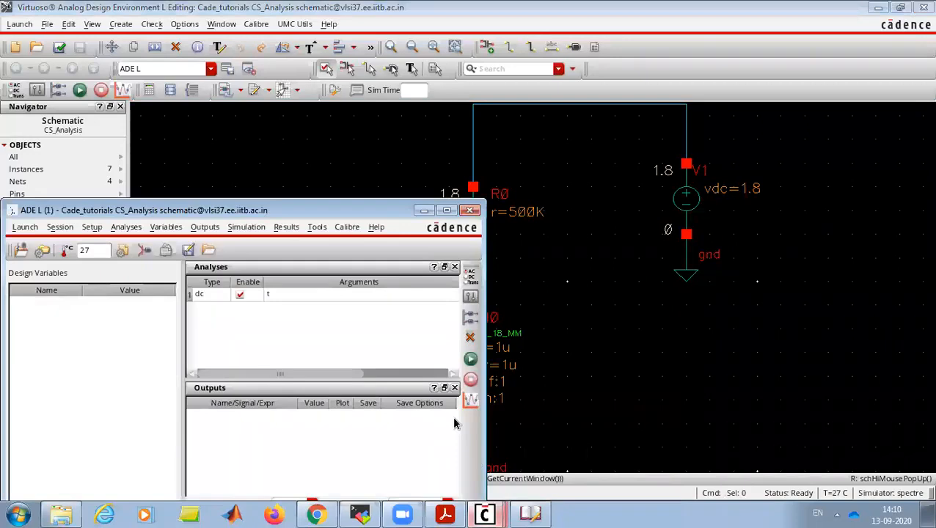
pyautogui.click(286, 227)
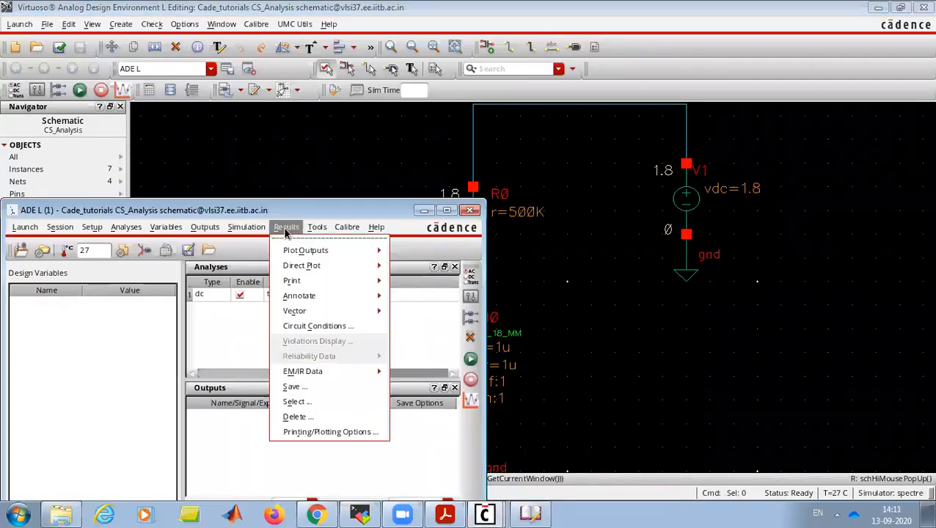
pyautogui.moveTo(307, 270)
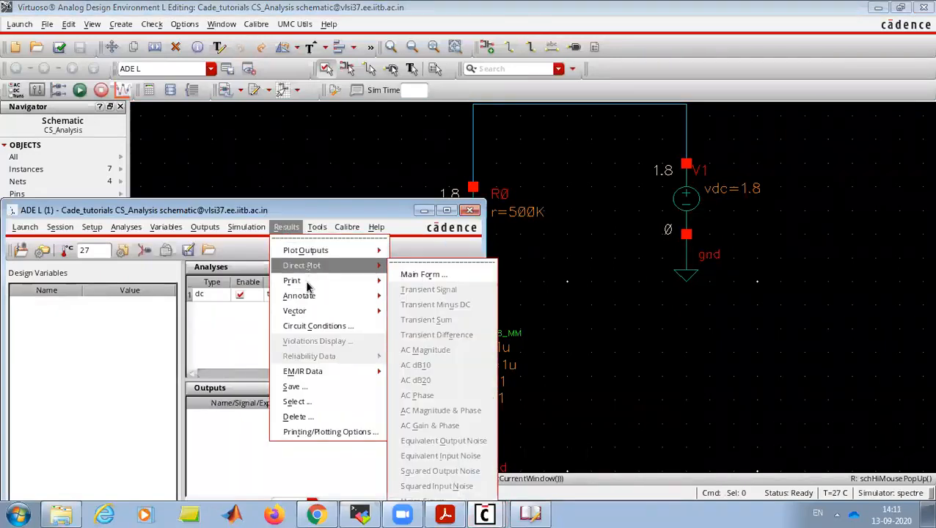
pyautogui.moveTo(310, 301)
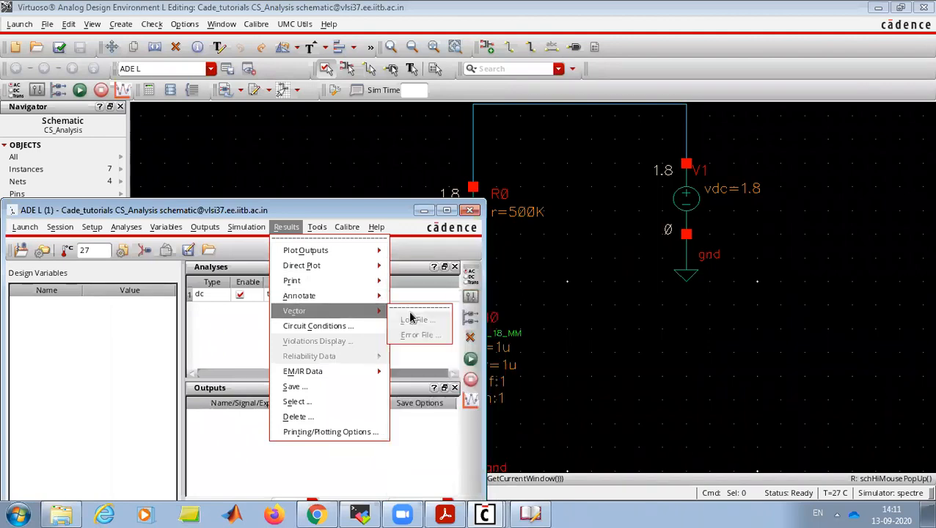
pyautogui.click(422, 321)
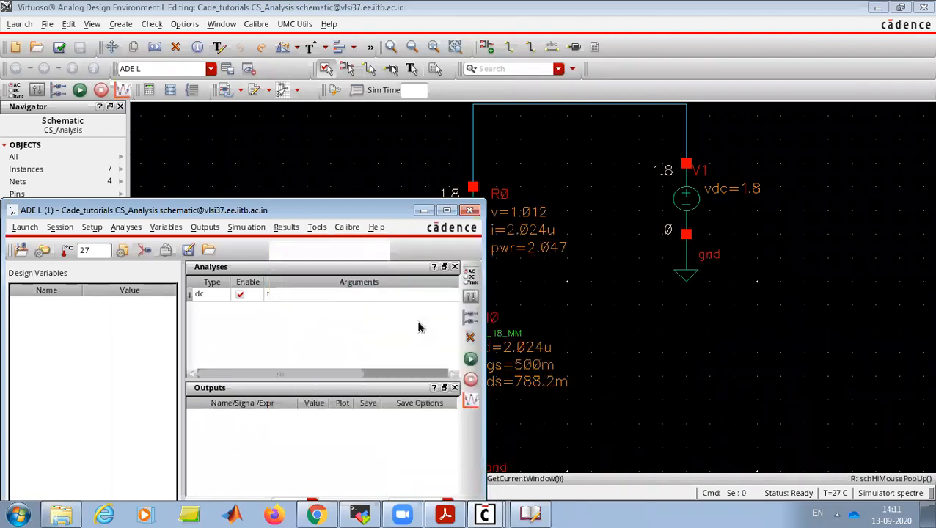
pyautogui.click(602, 343)
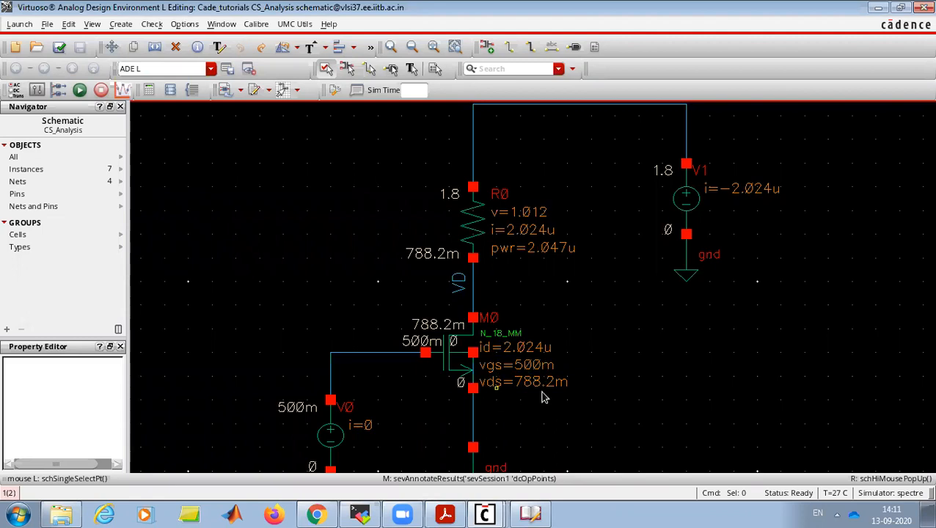
# Print the DC operating points of the NMOS transistor from ADE L and maximize the resulting results display window
pyautogui.moveTo(484, 513)
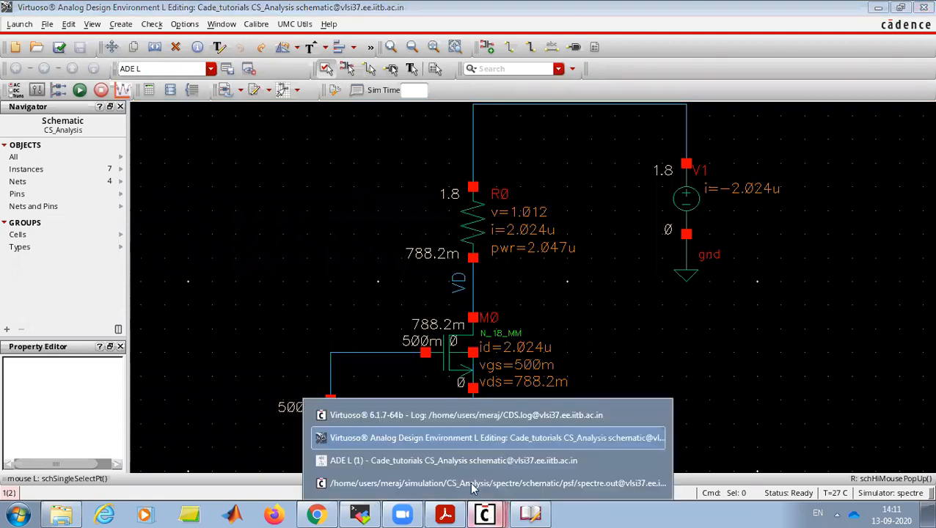
pyautogui.click(467, 461)
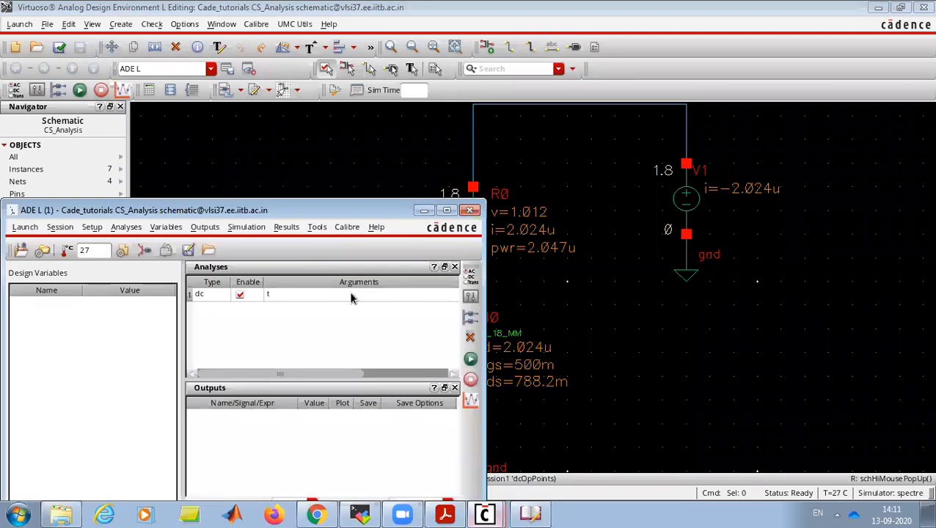
pyautogui.click(294, 227)
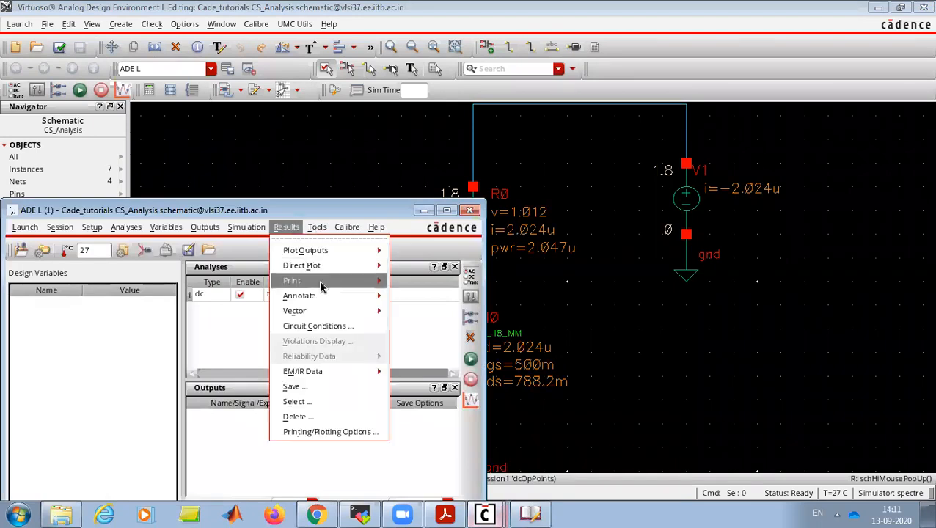
pyautogui.moveTo(319, 280)
pyautogui.click(420, 281)
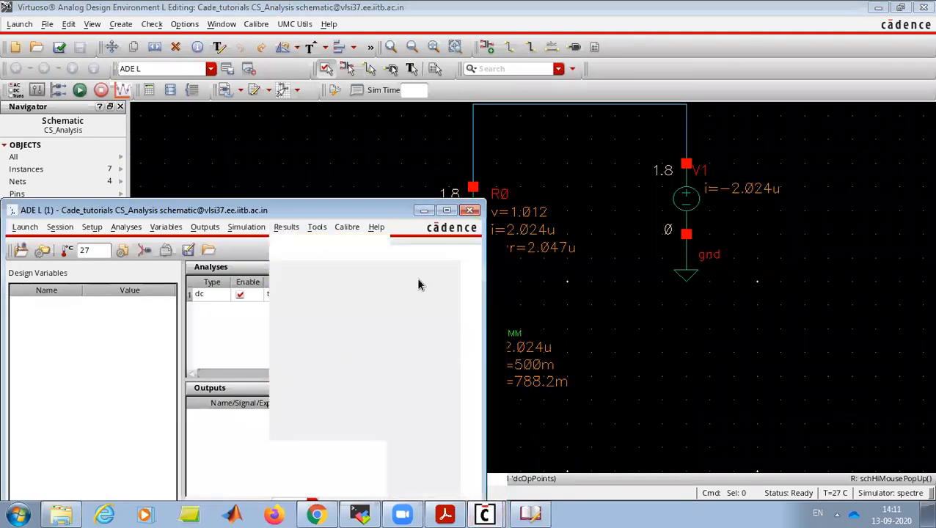
pyautogui.click(526, 26)
pyautogui.click(482, 513)
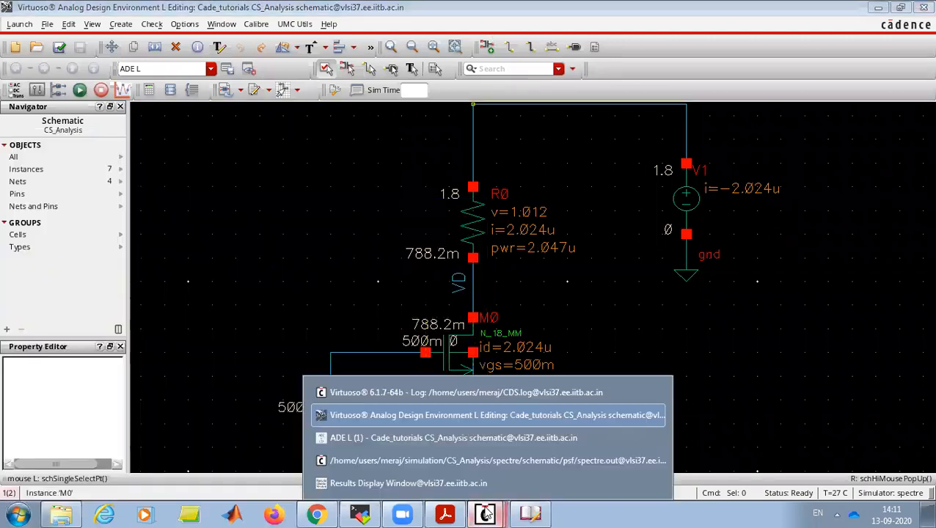
pyautogui.click(476, 483)
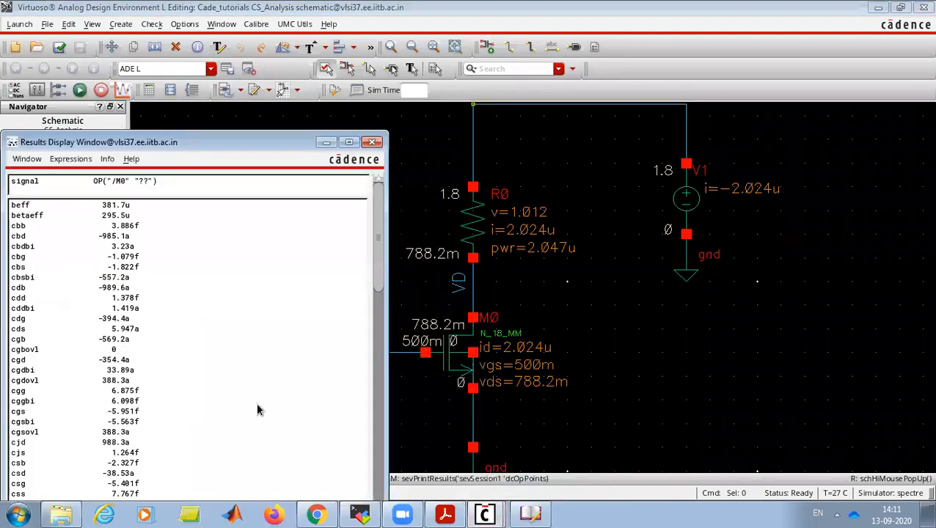
pyautogui.moveTo(251, 147); pyautogui.dragTo(253, 147)
pyautogui.doubleClick(252, 146)
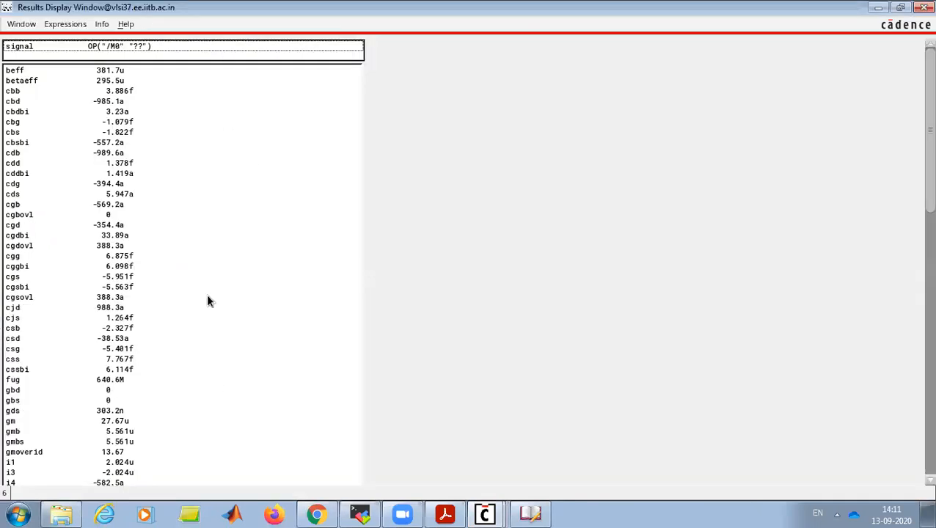
# Examine the transistor's gm in the results list and compare it with the small-signal model on the tutorial slide
pyautogui.click(9, 423)
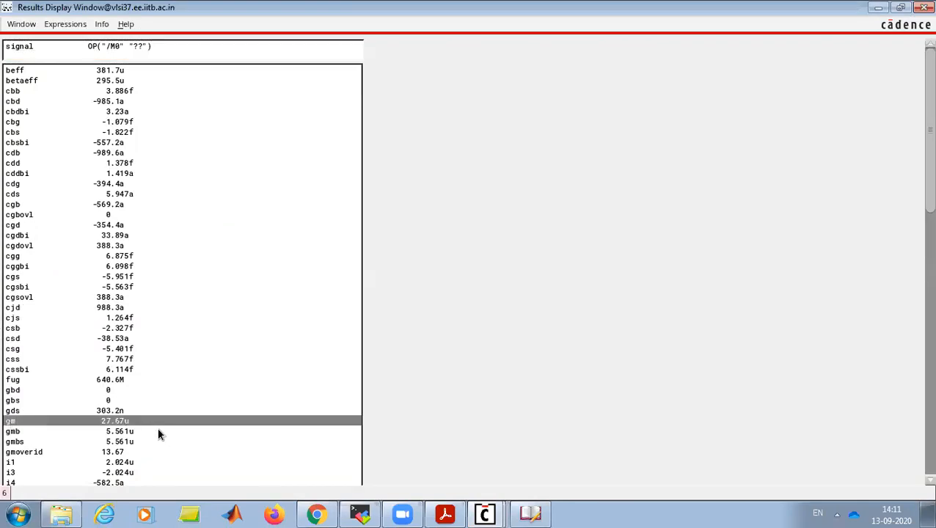
pyautogui.click(446, 514)
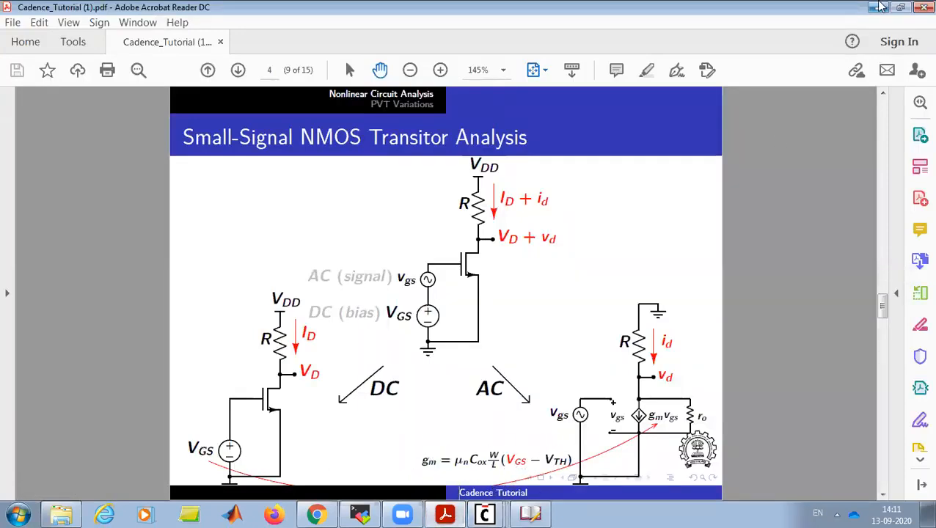
pyautogui.click(881, 7)
pyautogui.scroll(-4, 245, 253)
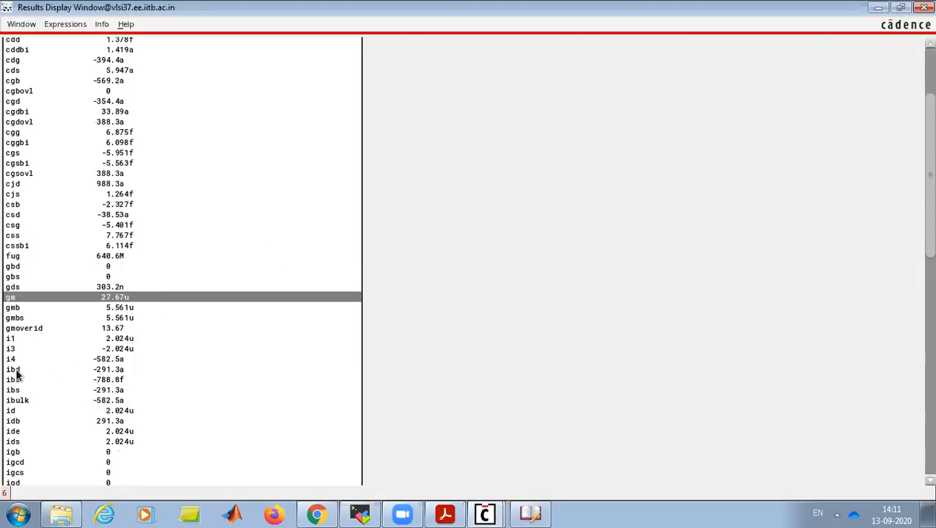
pyautogui.scroll(-13, 23, 349)
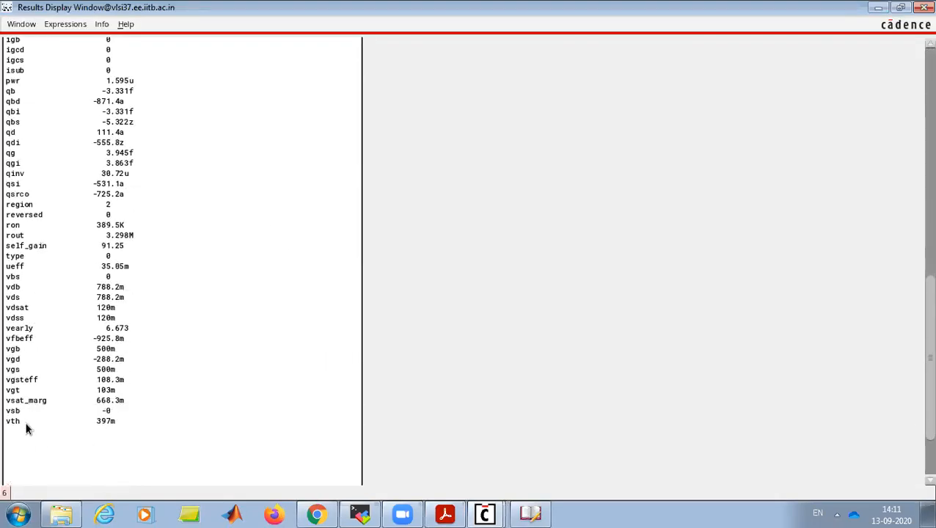
# Examine the transistor's rout, region and vth entries and check them against the gm formula on the tutorial slide
pyautogui.click(16, 235)
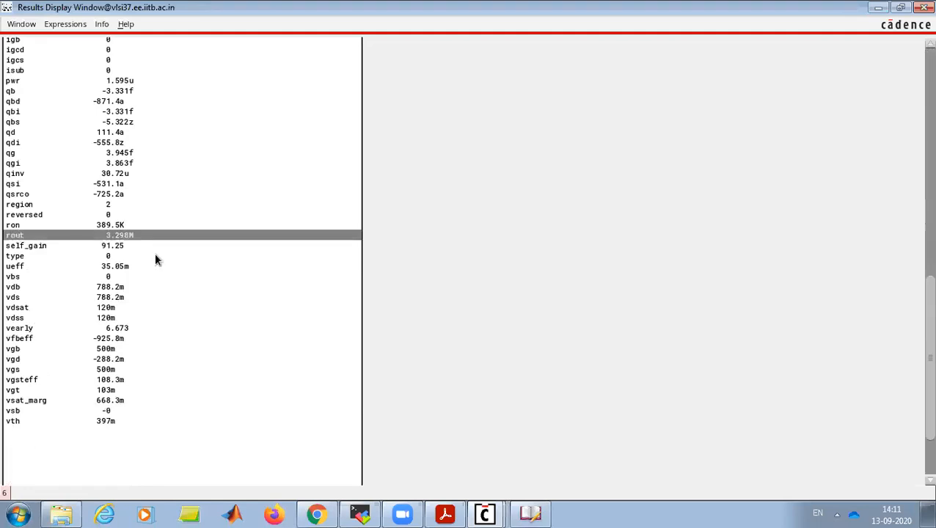
pyautogui.click(105, 206)
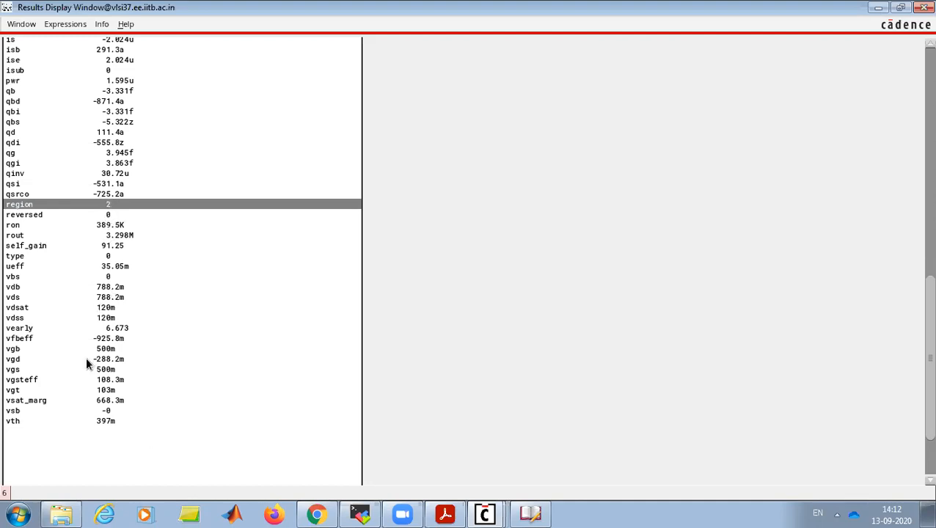
pyautogui.click(38, 420)
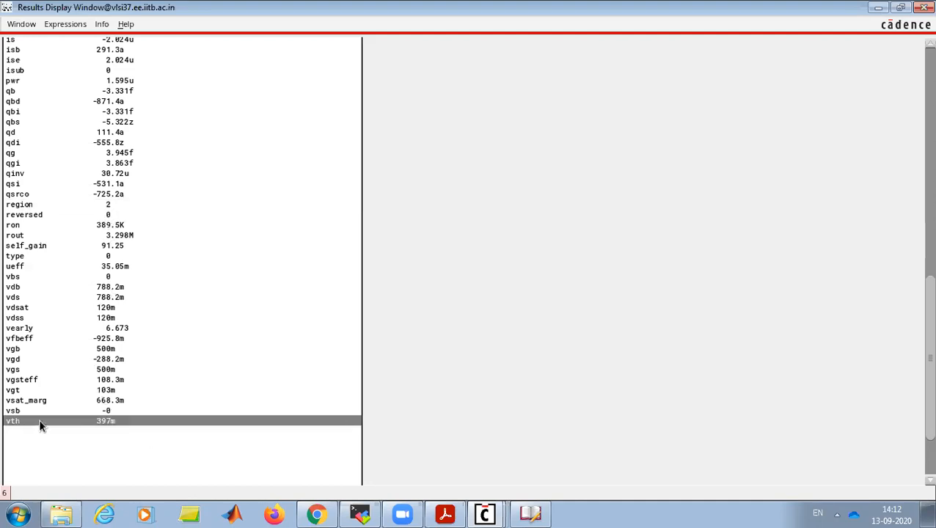
pyautogui.click(446, 513)
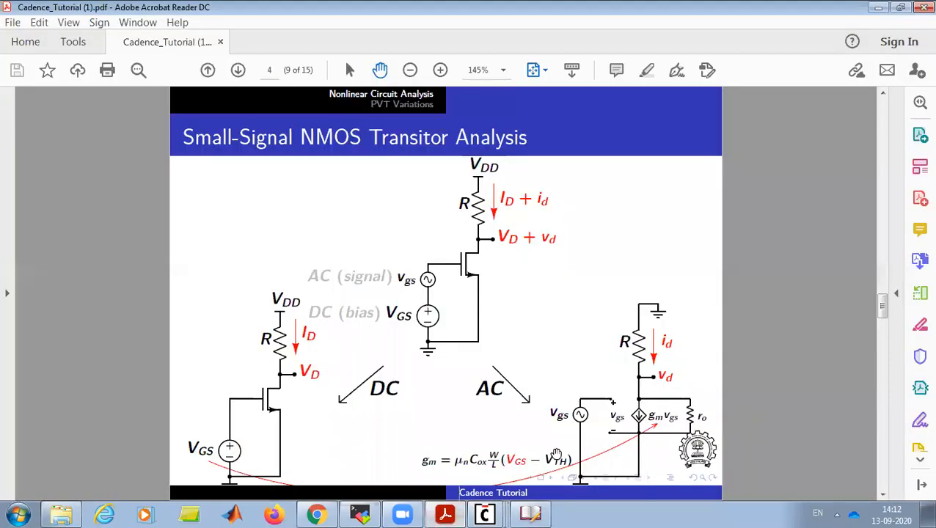
pyautogui.moveTo(485, 514)
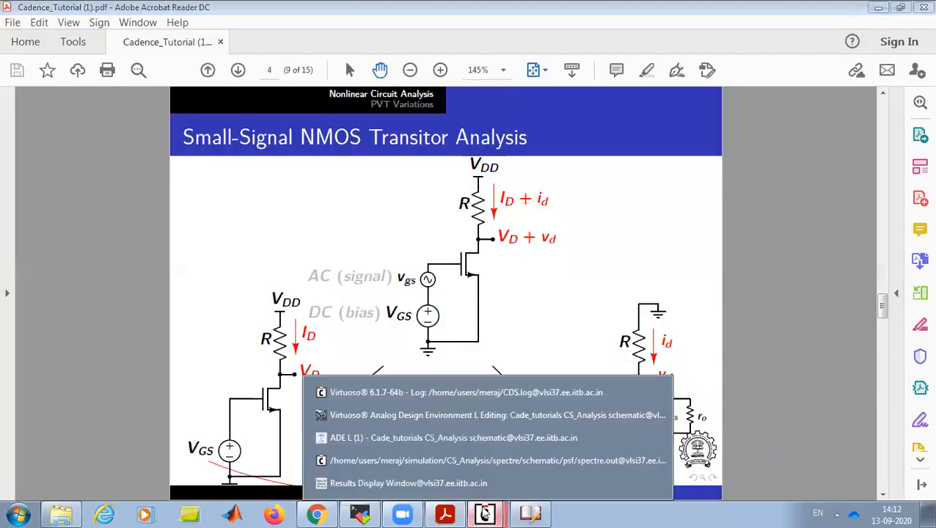
pyautogui.click(875, 9)
pyautogui.scroll(20, 118, 367)
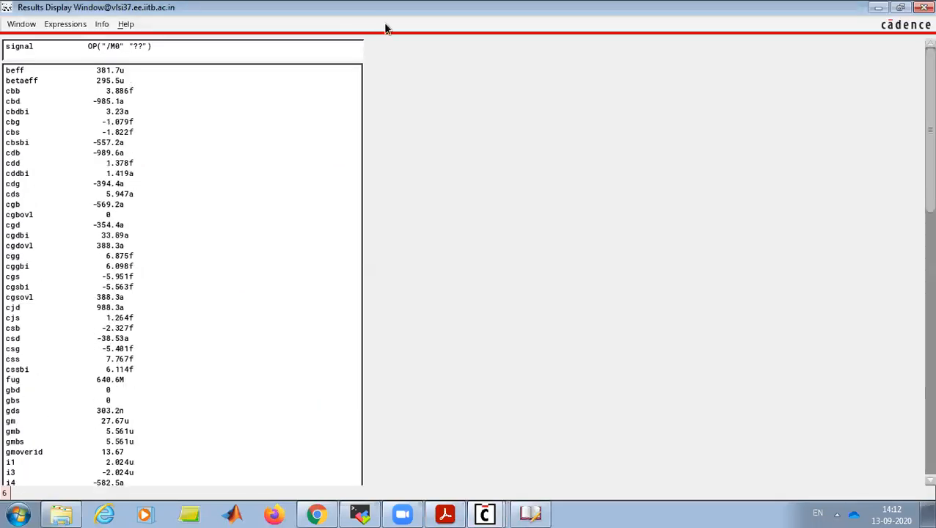
# Close the transistor's results display window and return to the full amplifier schematic
pyautogui.moveTo(830, 11); pyautogui.dragTo(805, 118)
pyautogui.click(883, 109)
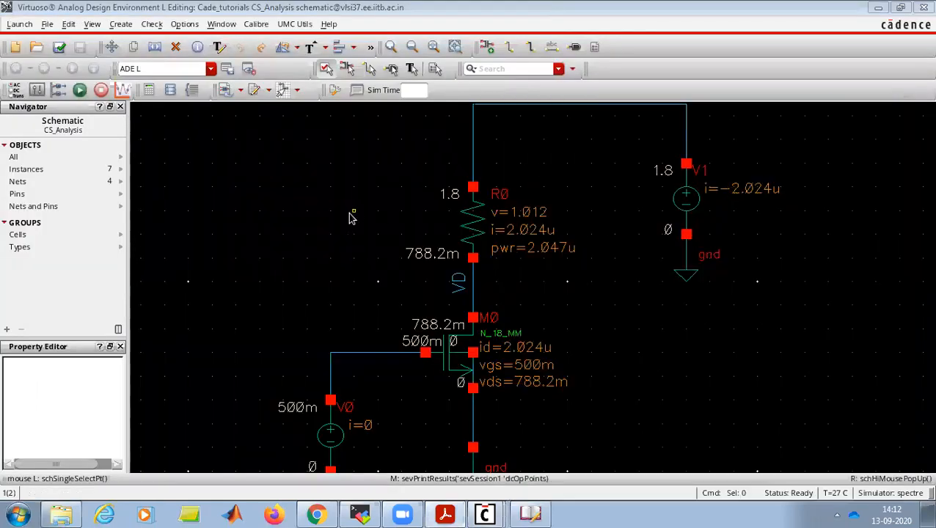
pyautogui.keyDown('ctrl'); pyautogui.scroll(-2, 351, 217); pyautogui.keyUp('ctrl')
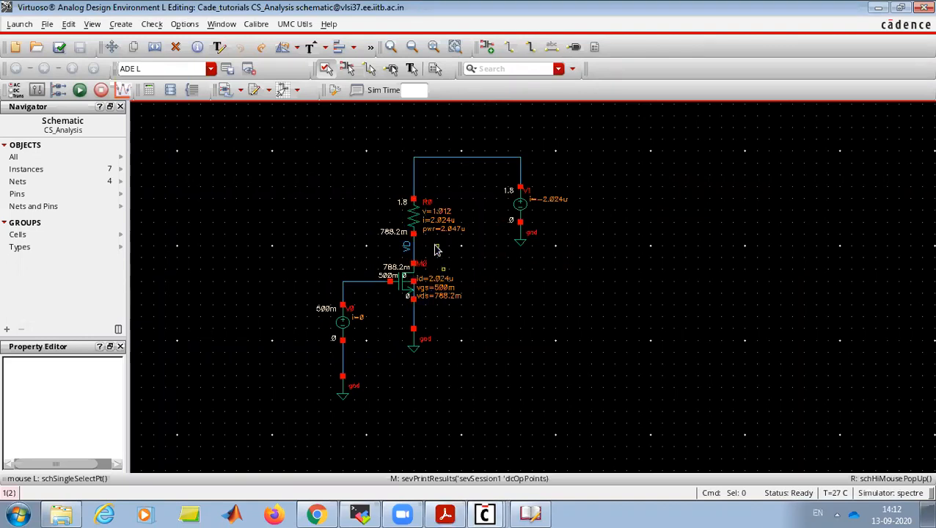
pyautogui.click(484, 513)
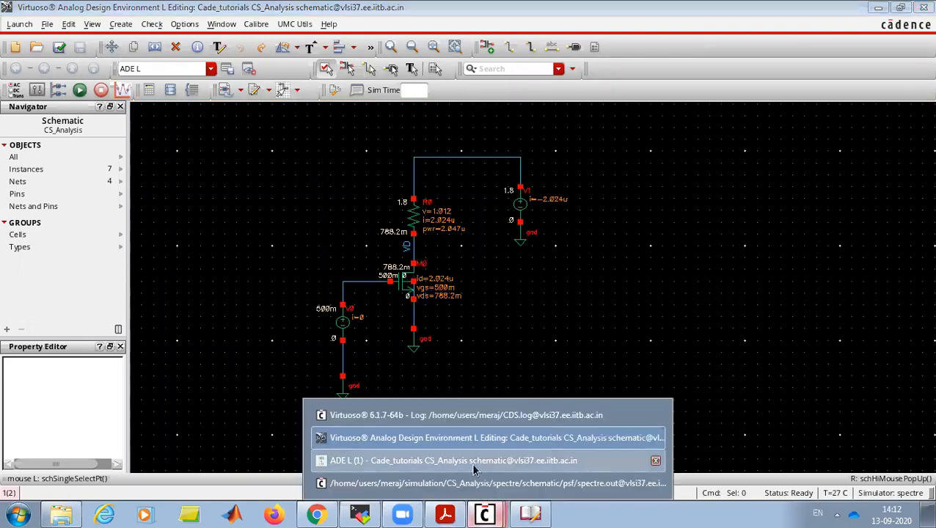
pyautogui.click(470, 460)
pyautogui.doubleClick(364, 295)
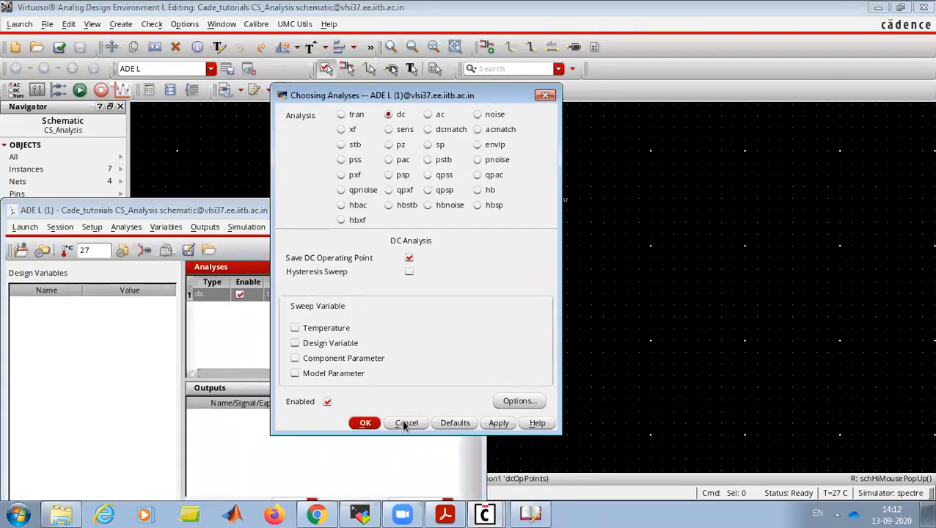
pyautogui.click(405, 423)
pyautogui.click(631, 376)
pyautogui.click(343, 320)
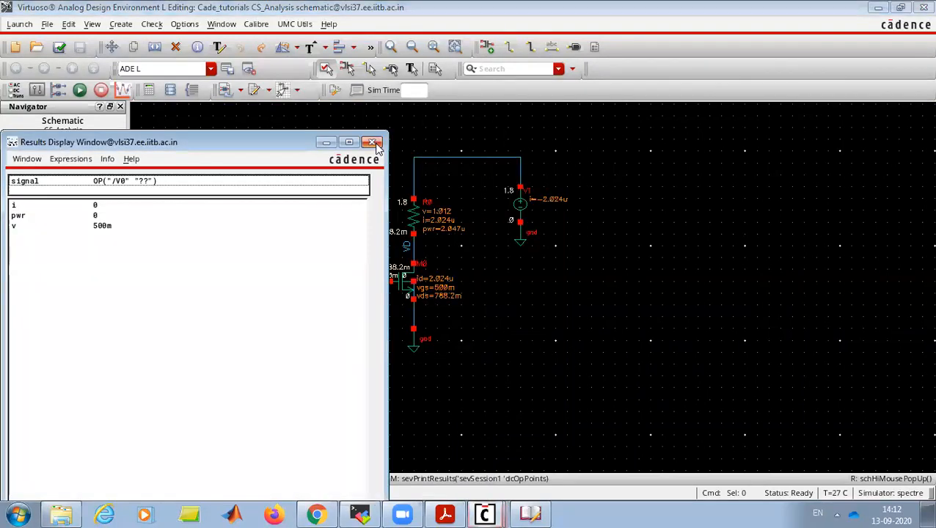
pyautogui.click(374, 143)
# Set the DC voltage of gate source V0 to the variable VGS, then check and save the schematic
pyautogui.click(349, 322)
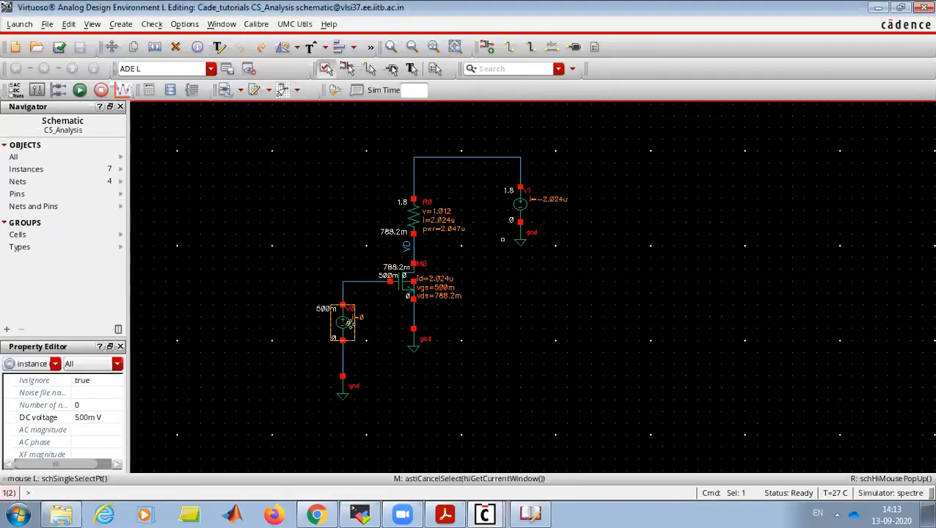
pyautogui.press('q')
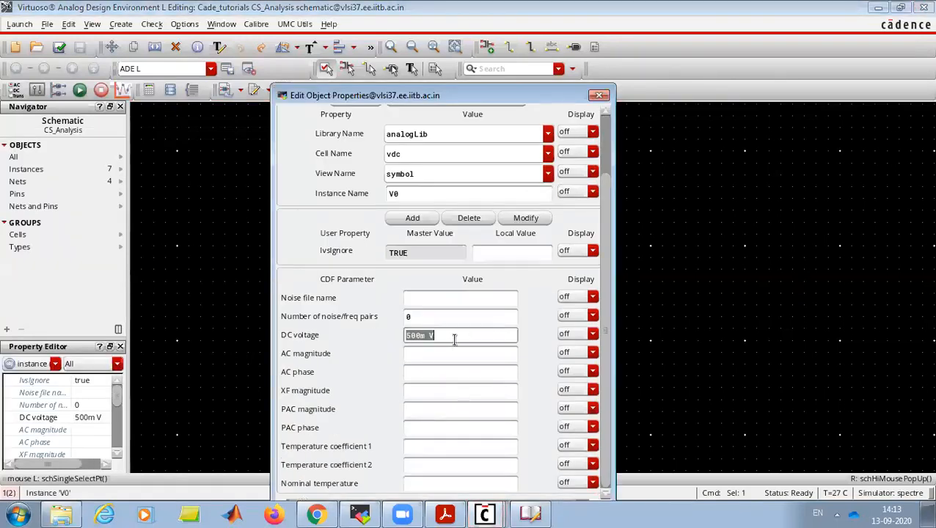
pyautogui.click(452, 370)
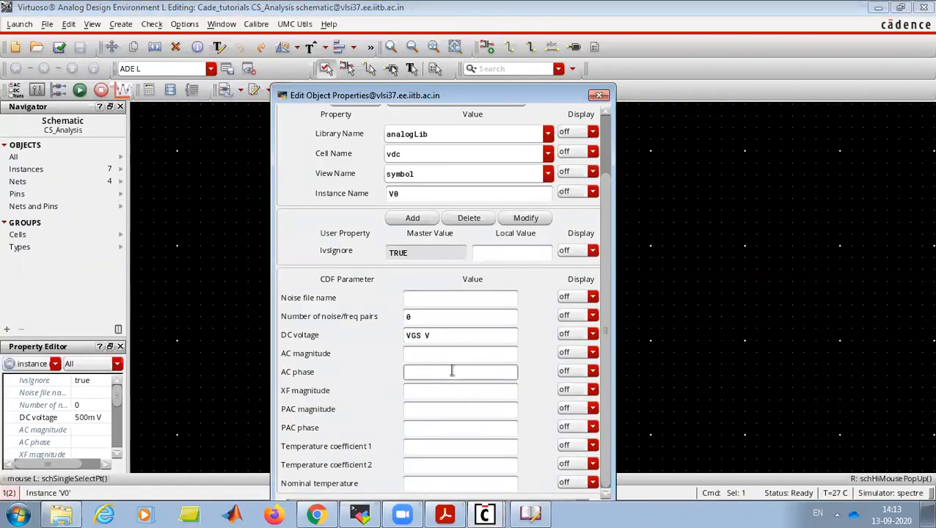
pyautogui.press('Return')
pyautogui.click(59, 47)
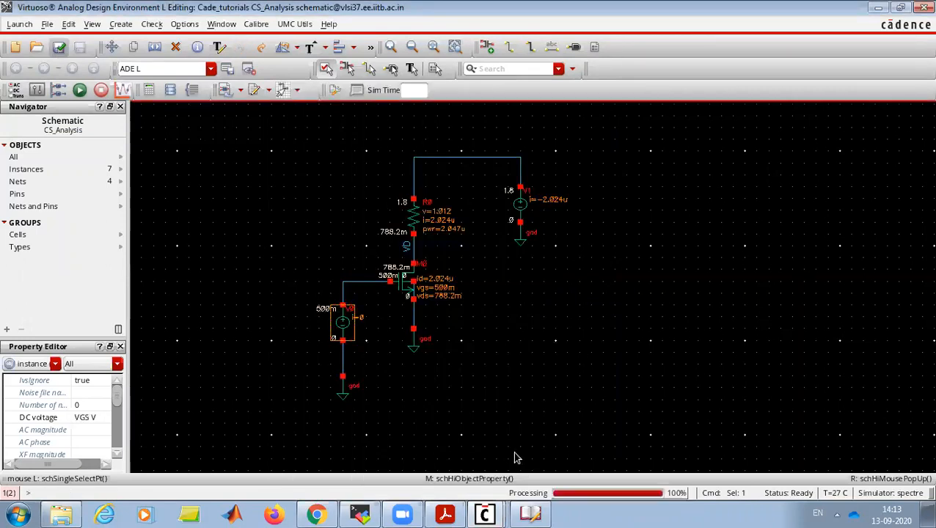
# Copy the design variable VGS from the cellview into ADE L and give it the value 0.5
pyautogui.click(485, 515)
pyautogui.click(450, 460)
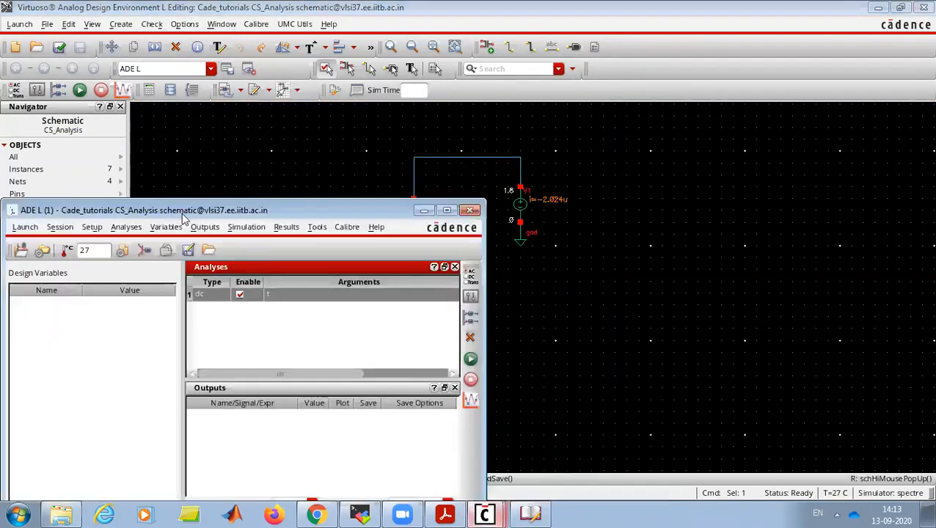
pyautogui.click(165, 228)
pyautogui.click(192, 297)
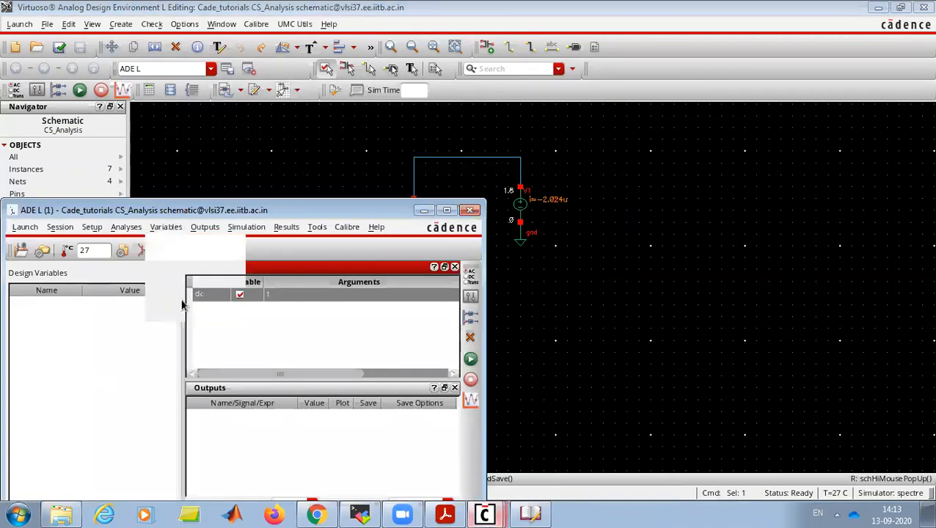
pyautogui.doubleClick(137, 303)
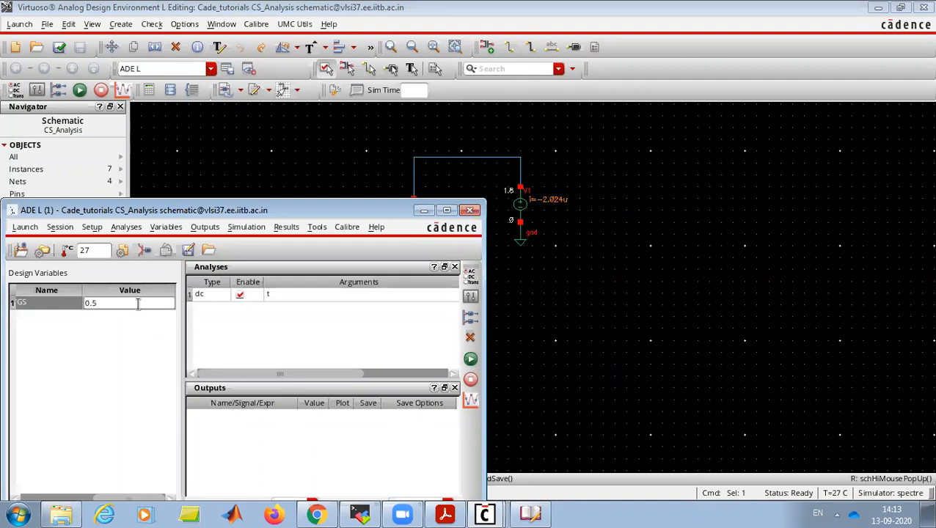
pyautogui.write('0.5')
pyautogui.press('Return')
# Configure the dc analysis to sweep the design variable VGS from 0.1 to 1.2
pyautogui.doubleClick(383, 294)
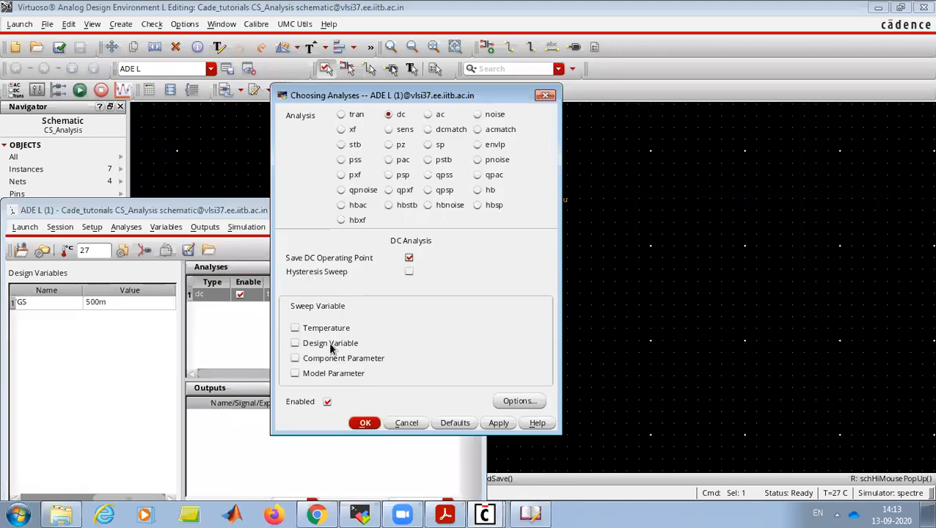
pyautogui.click(333, 343)
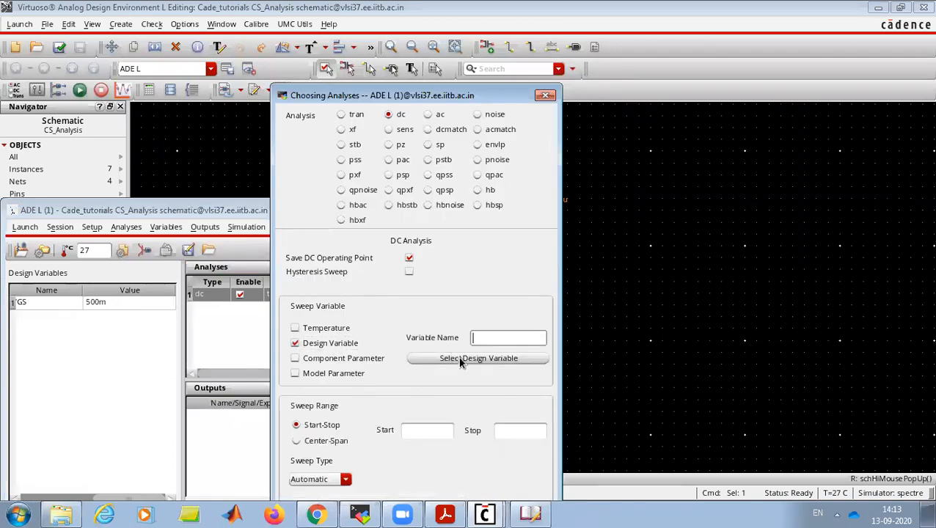
pyautogui.click(460, 359)
pyautogui.doubleClick(315, 246)
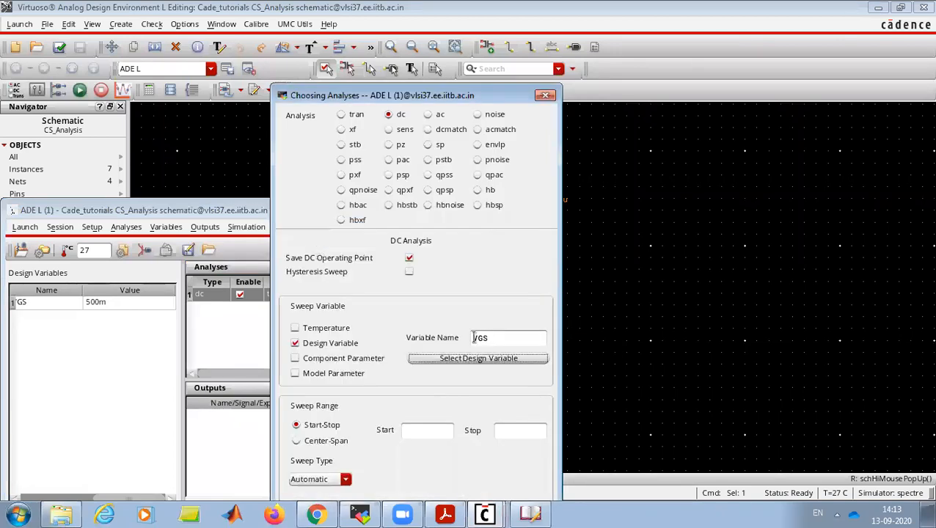
pyautogui.click(416, 428)
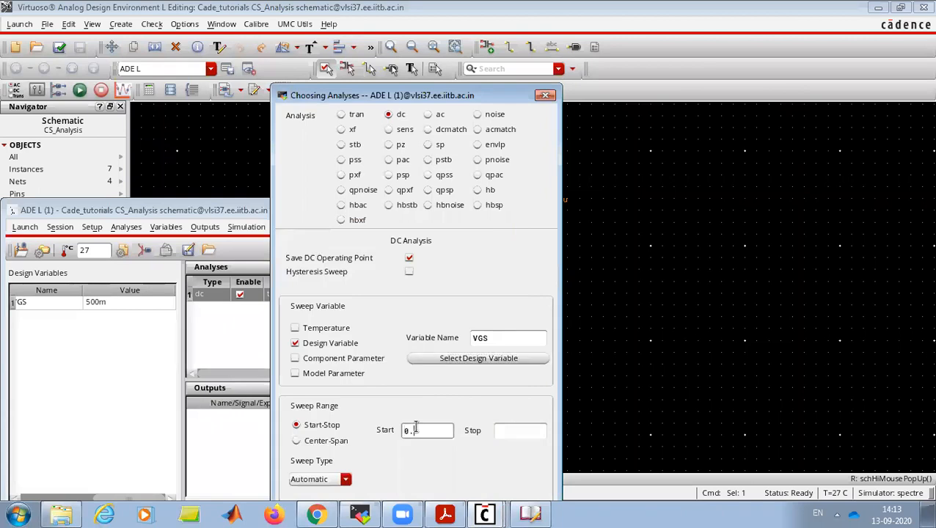
pyautogui.press('Tab')
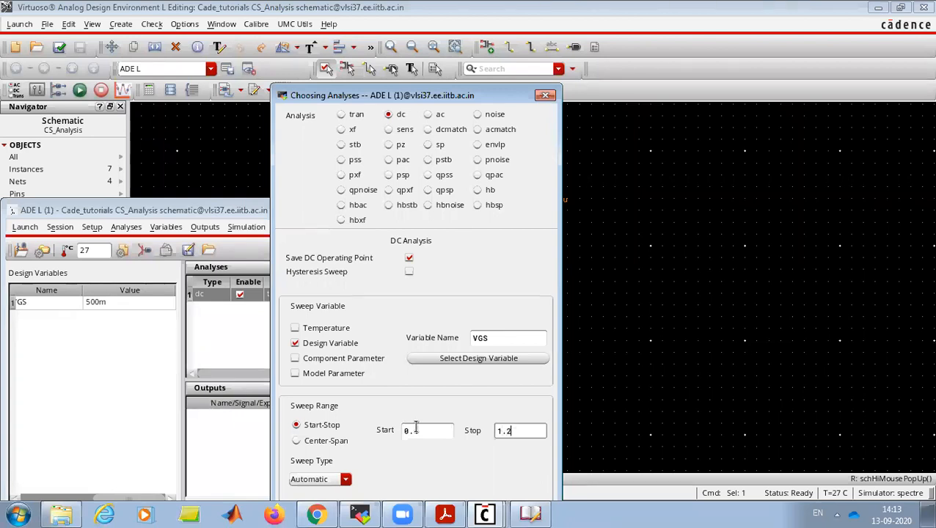
pyautogui.press('Return')
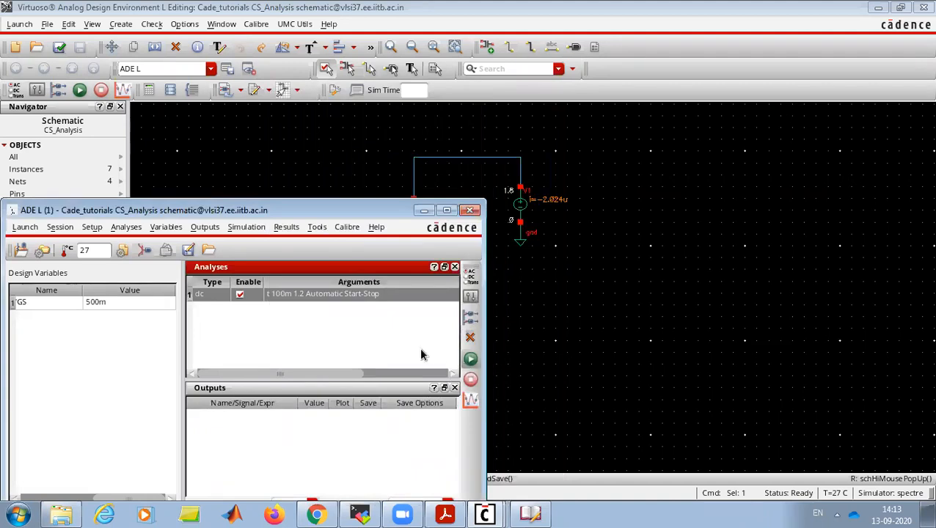
# Run the simulation and review the VGS sweep points in the Spectre output log
pyautogui.click(607, 259)
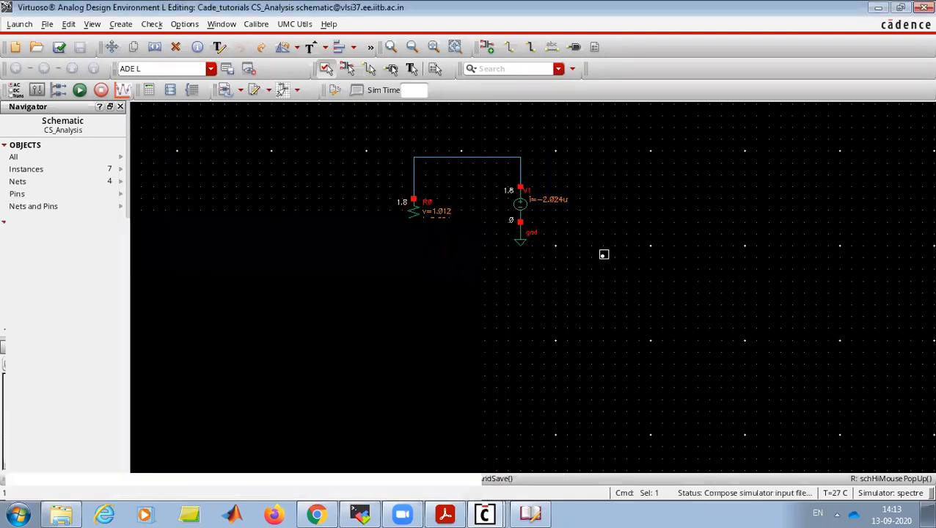
pyautogui.click(291, 331)
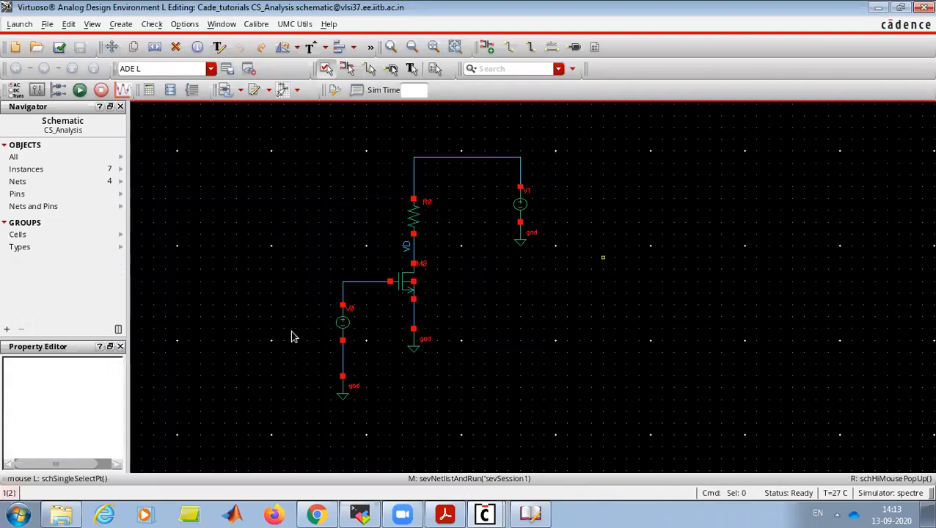
pyautogui.click(484, 513)
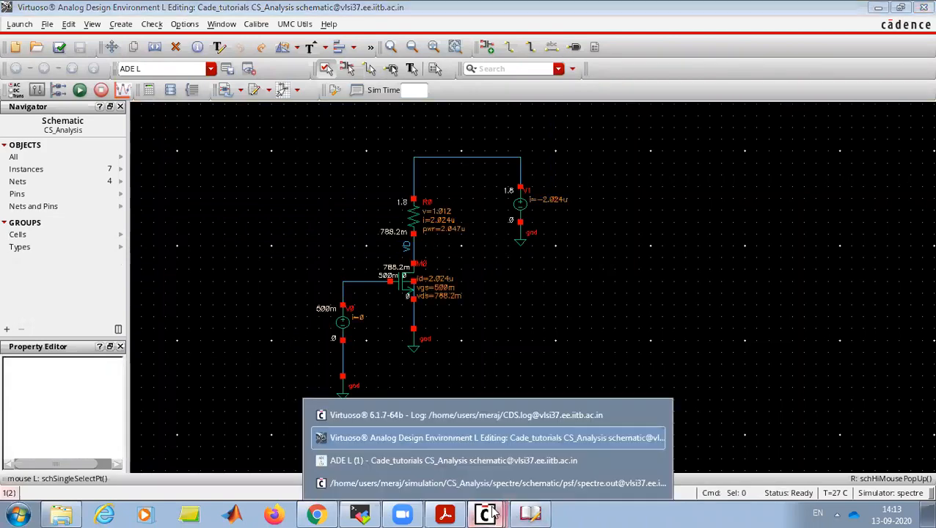
pyautogui.scroll(6, 166, 260)
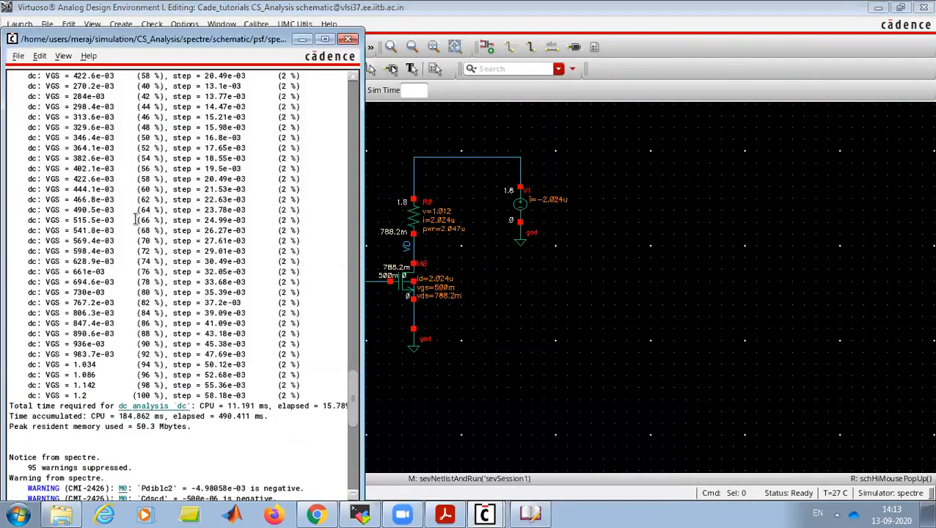
pyautogui.scroll(-10, 269, 163)
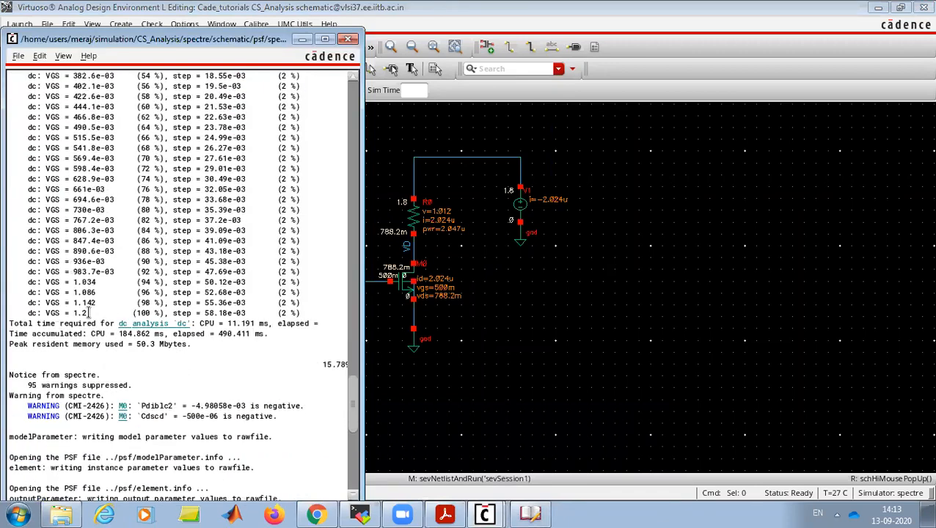
pyautogui.click(565, 377)
# Direct-plot the dc voltage of net VD from the ADE L results with Add To Outputs enabled
pyautogui.click(484, 513)
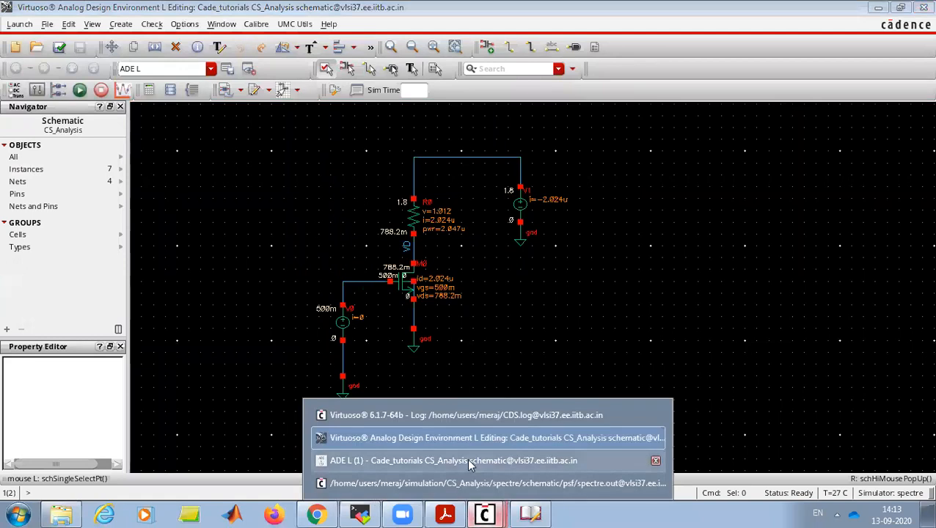
pyautogui.click(470, 461)
pyautogui.click(322, 228)
pyautogui.click(292, 227)
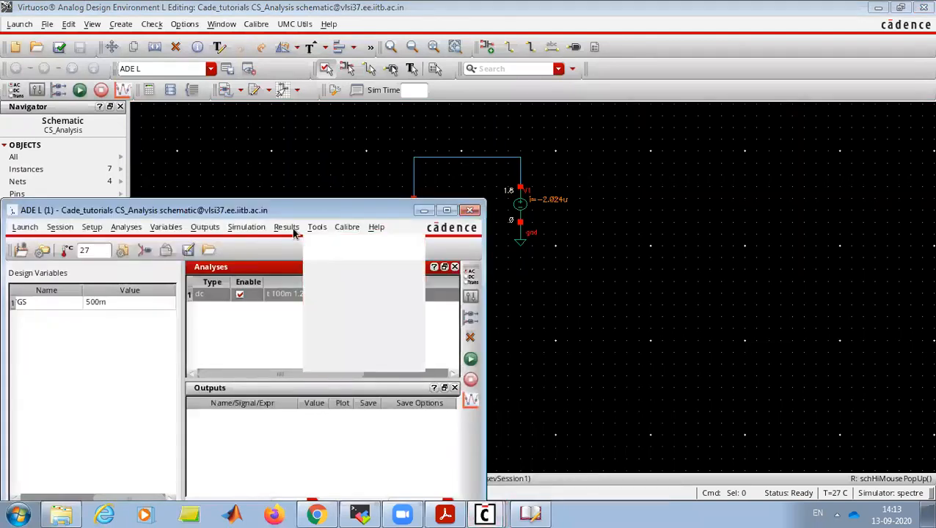
pyautogui.moveTo(311, 273)
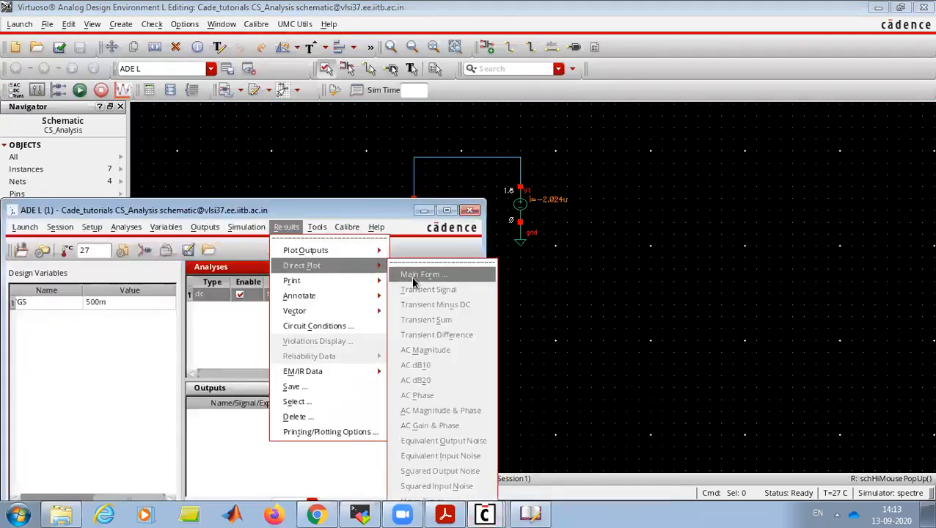
pyautogui.click(411, 276)
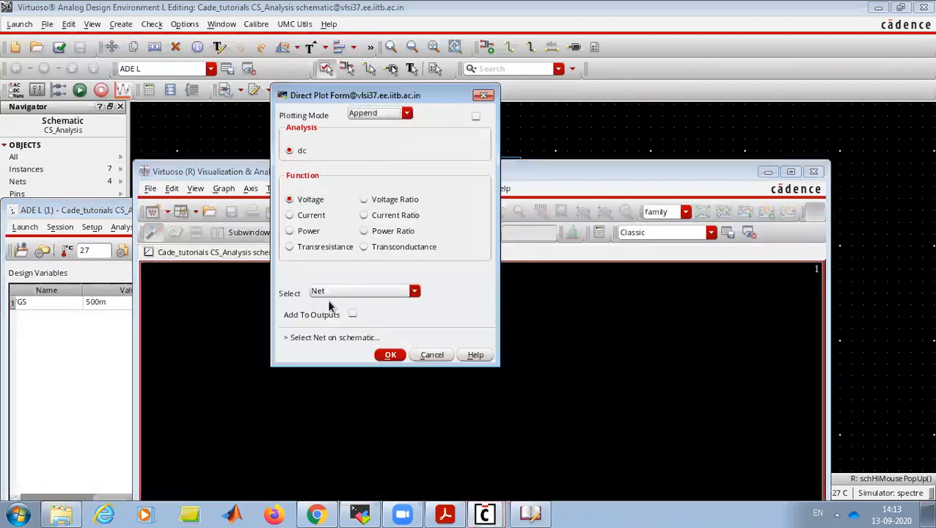
pyautogui.click(352, 315)
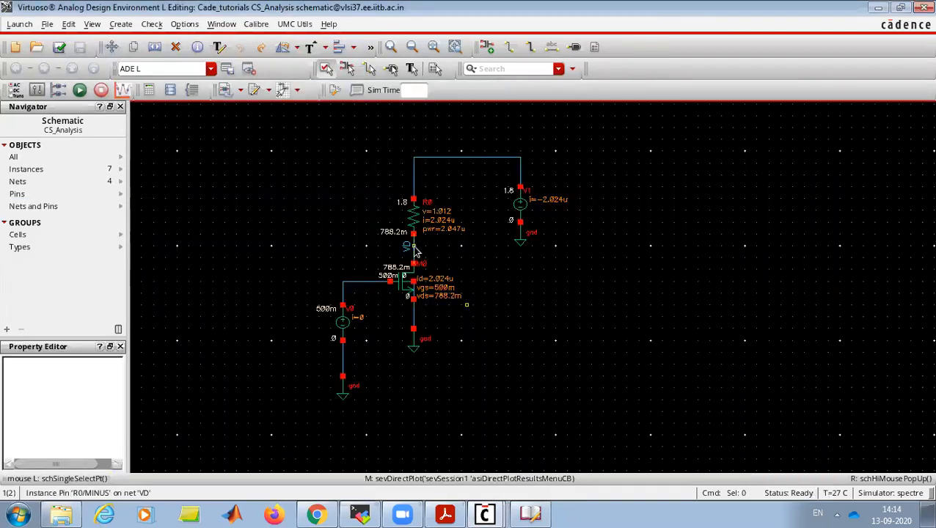
pyautogui.click(414, 250)
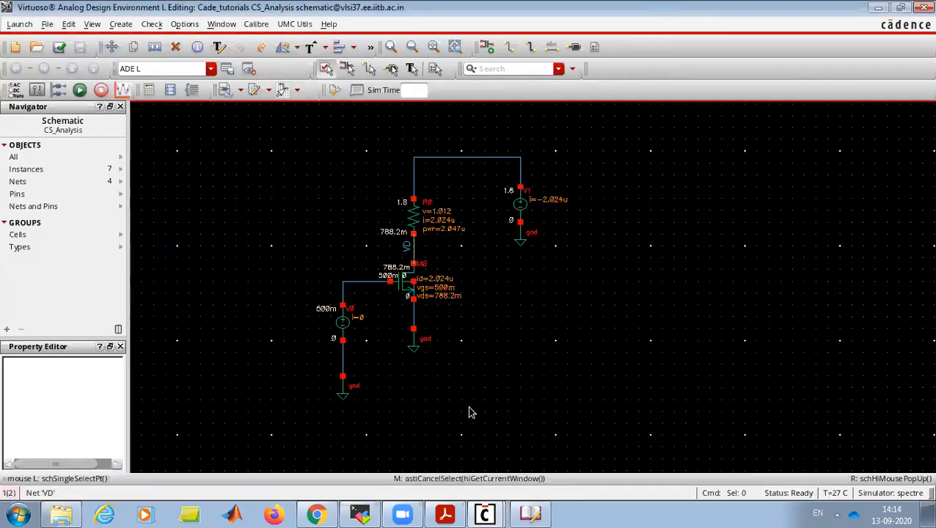
# Bring the DC response graph of VD forward and maximize its window
pyautogui.click(484, 513)
pyautogui.click(483, 487)
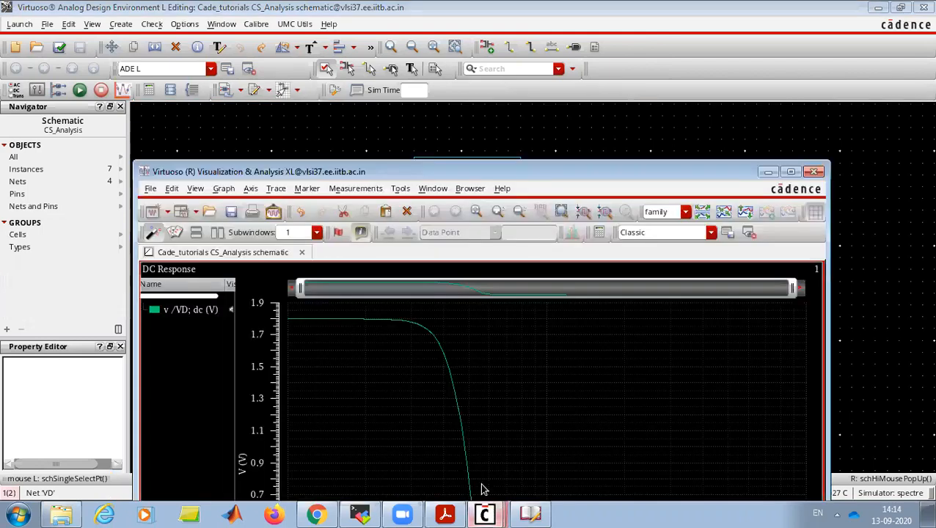
pyautogui.doubleClick(591, 172)
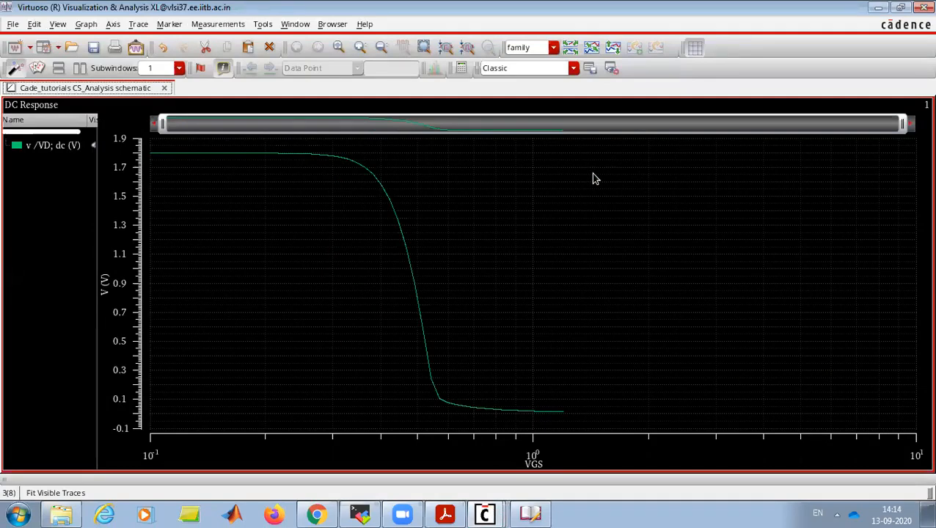
# Examine the VD versus VGS curve and compare it with the DC circuit on the tutorial PDF slide
pyautogui.moveTo(157, 154)
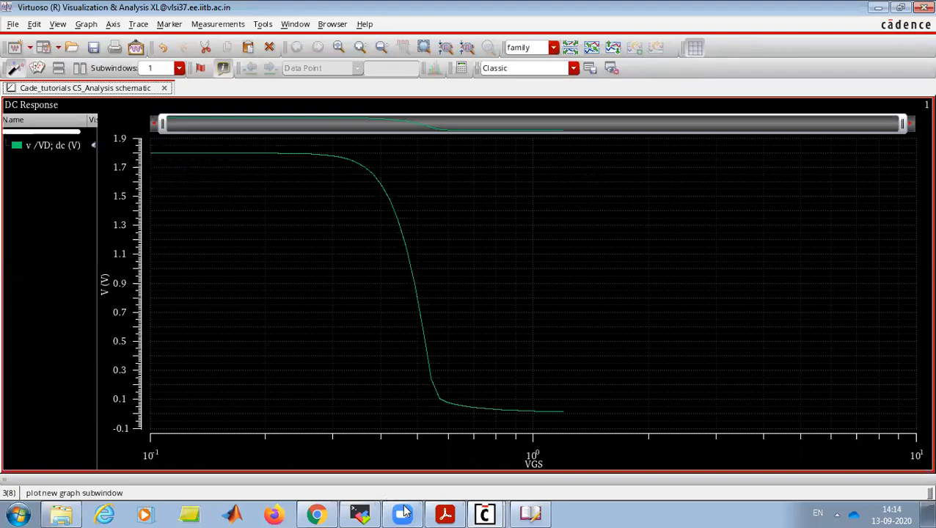
pyautogui.hotkey('alt', 'Tab')
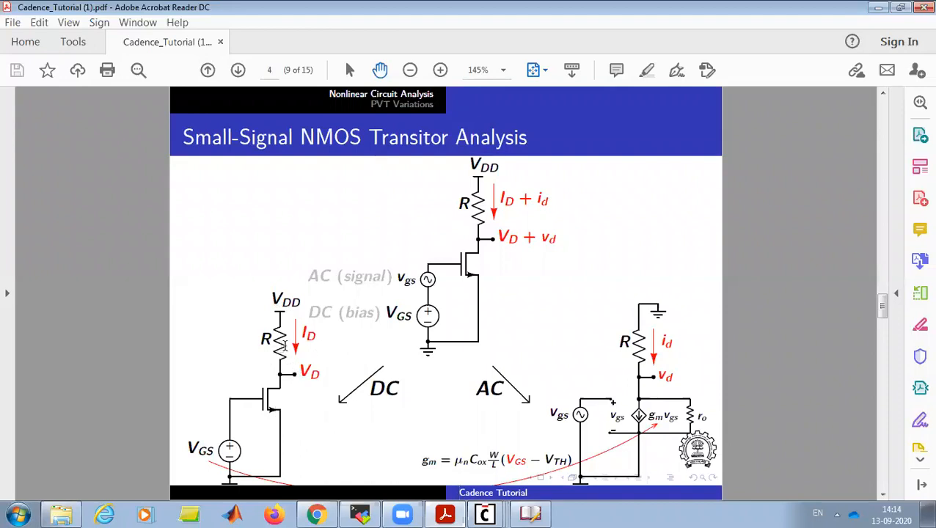
pyautogui.click(878, 7)
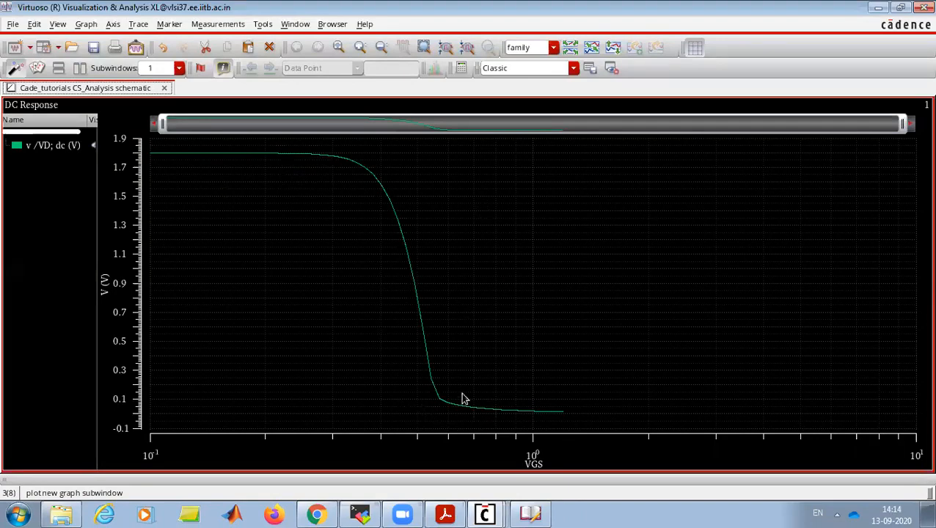
pyautogui.click(446, 514)
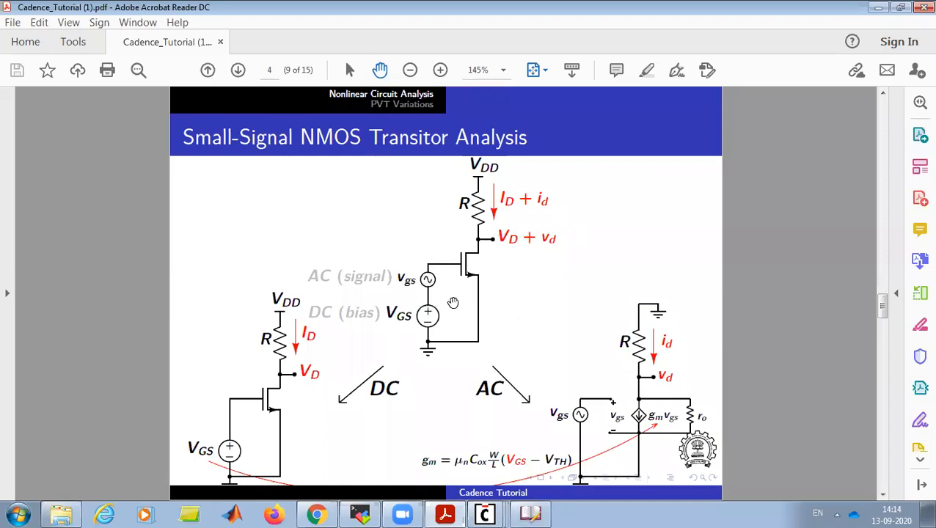
# Send the VD dc trace to the Calculator and add its deriv expression to the ADE L outputs
pyautogui.click(880, 9)
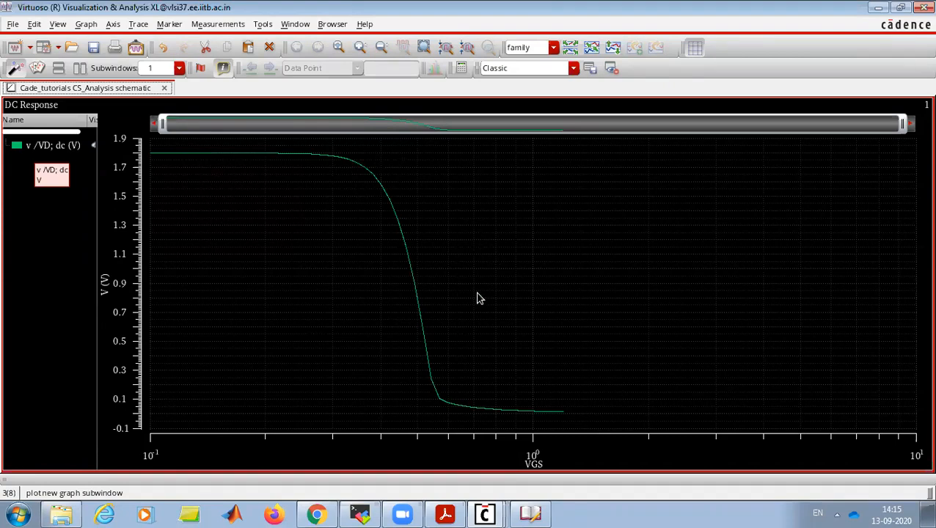
pyautogui.click(28, 150)
pyautogui.rightClick(29, 149)
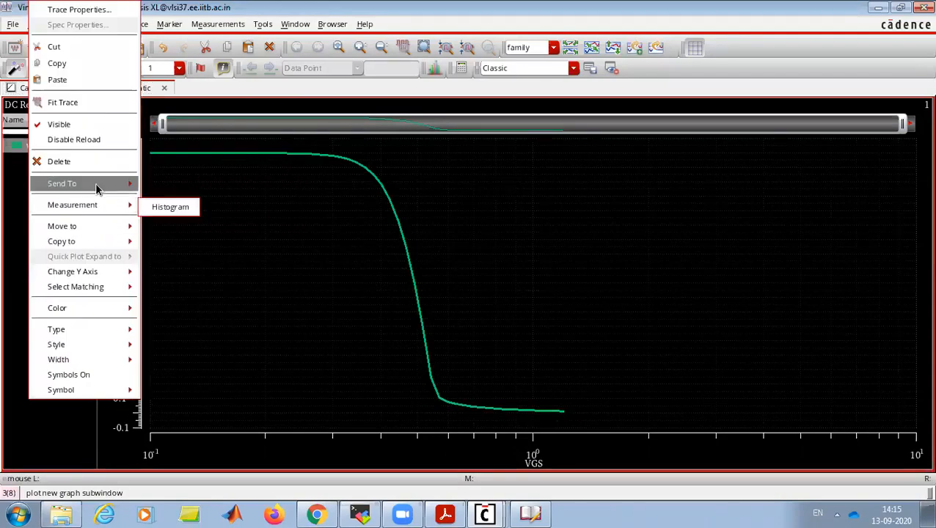
pyautogui.moveTo(98, 183)
pyautogui.click(174, 216)
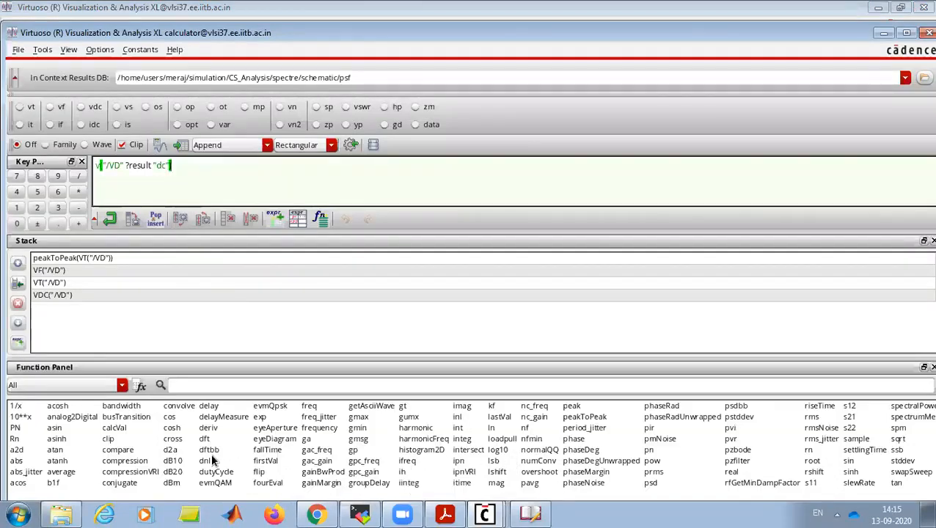
pyautogui.click(211, 427)
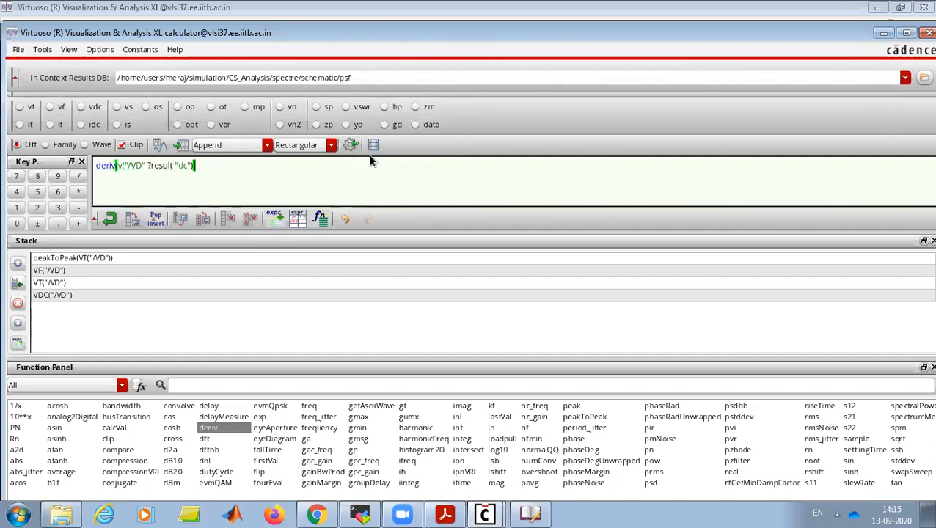
pyautogui.click(884, 37)
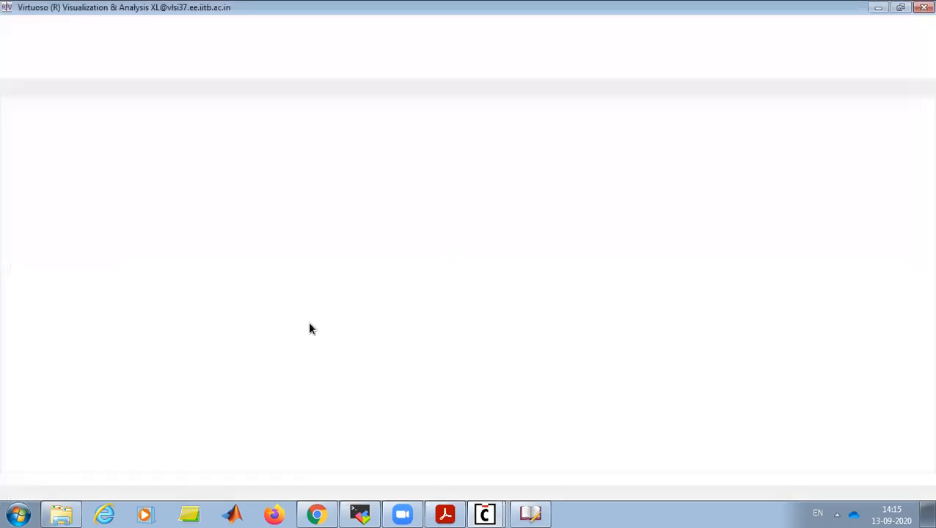
# Rerun the simulation from ADE L and bring forward the plots of VD and its derivative
pyautogui.click(484, 514)
pyautogui.click(425, 415)
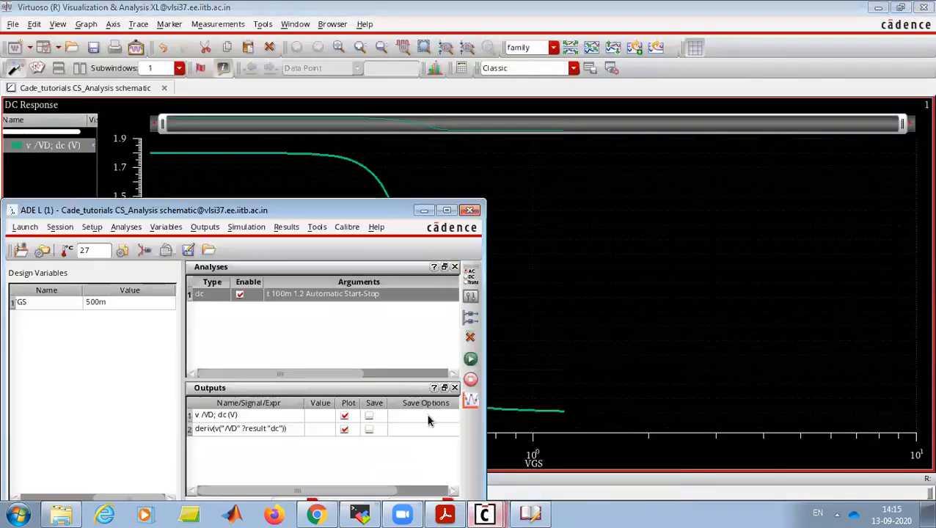
pyautogui.click(471, 362)
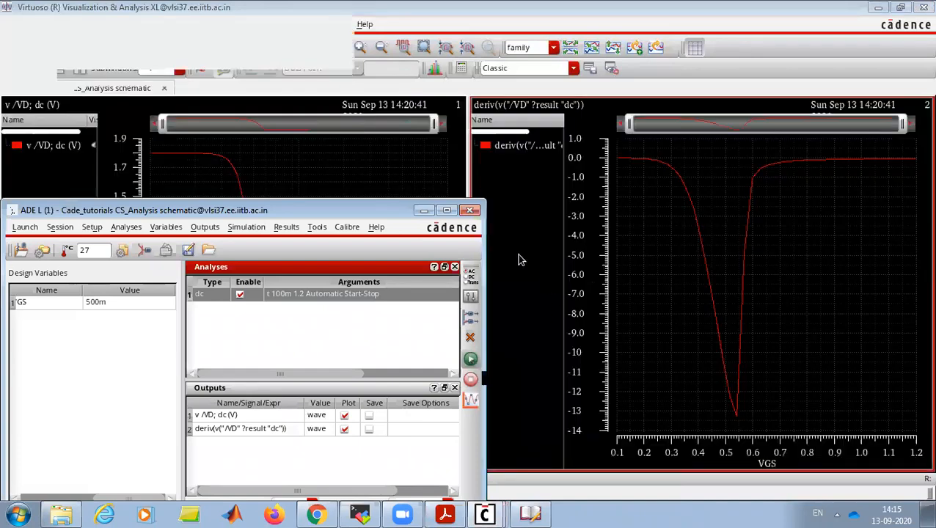
pyautogui.click(515, 259)
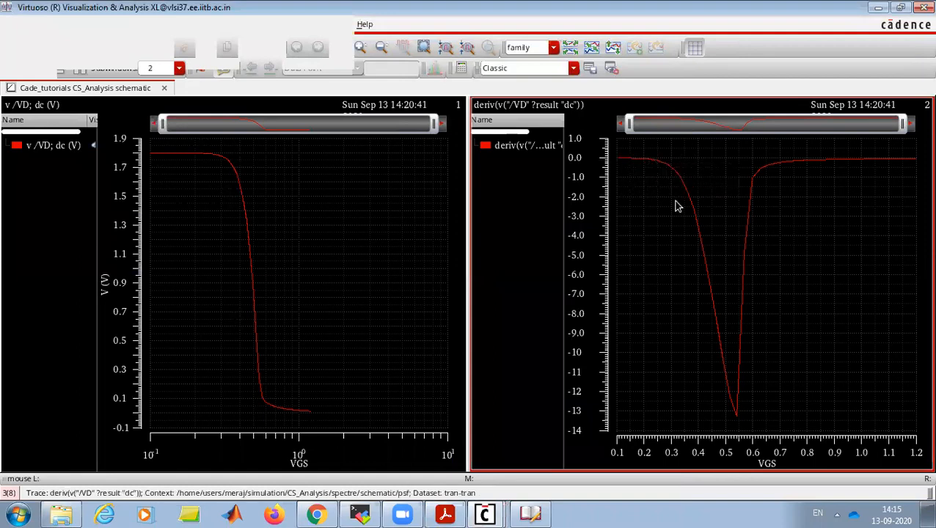
# Inspect the derivative curve and place a vertical marker at a VGS of about 502 mV
pyautogui.moveTo(844, 160)
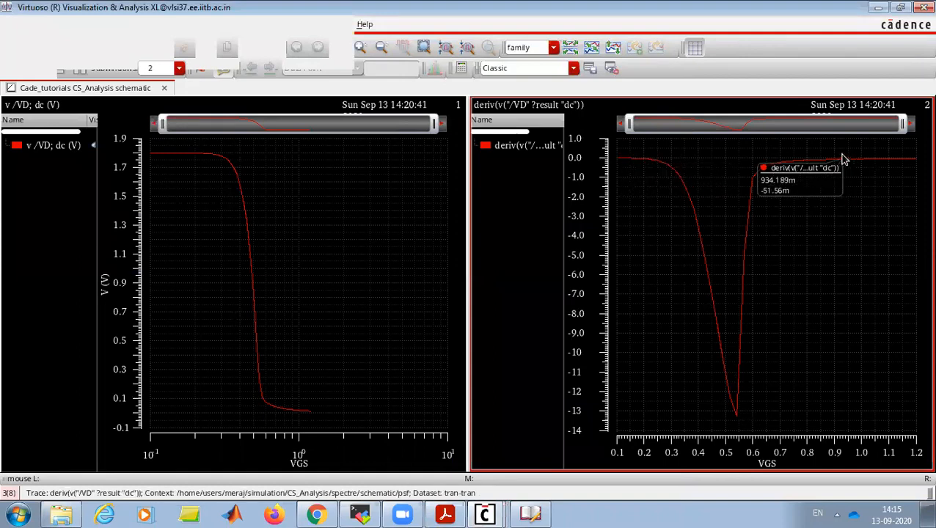
pyautogui.moveTo(768, 379)
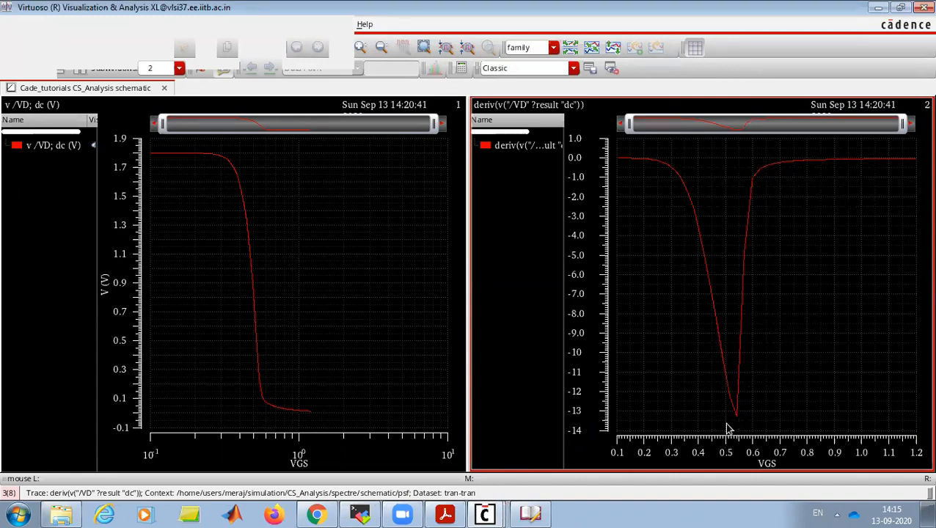
pyautogui.moveTo(709, 294)
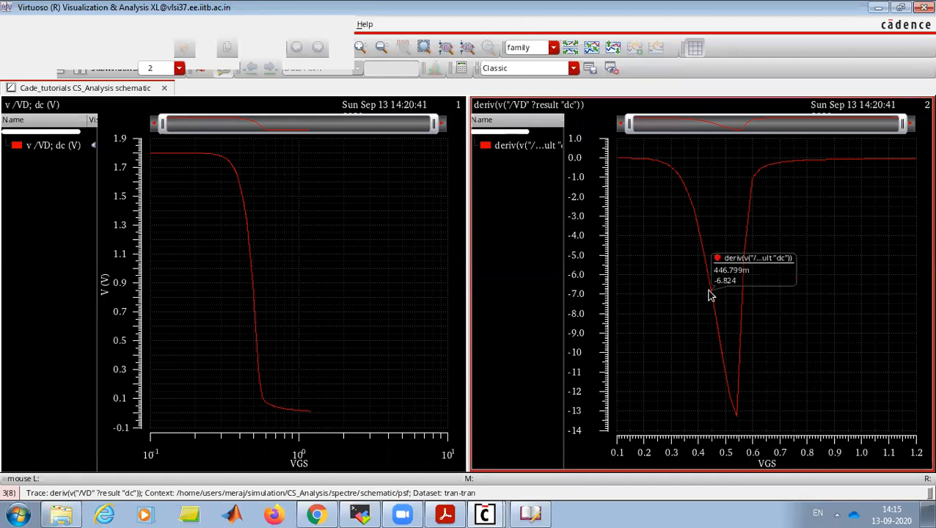
pyautogui.press('v')
pyautogui.moveTo(723, 311); pyautogui.dragTo(725, 309)
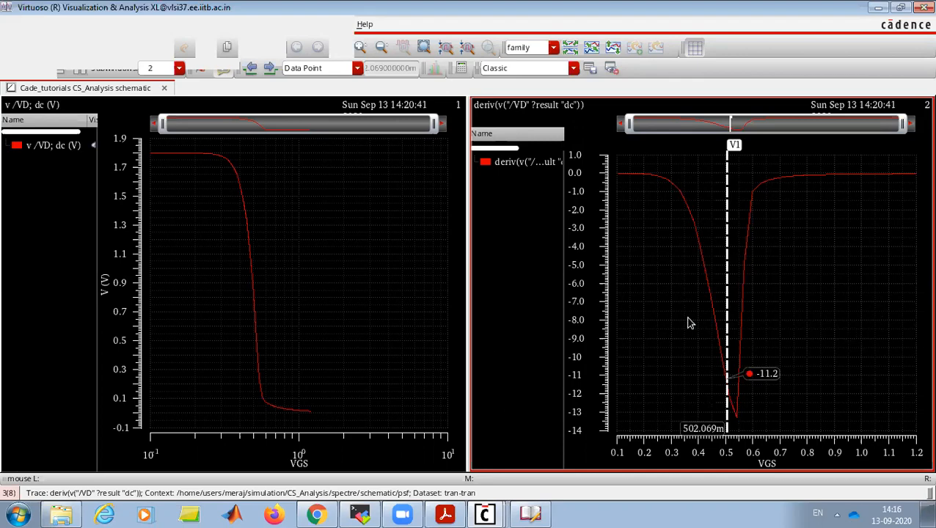
# Add an AC analysis sweeping frequency from 0.1 to 1M with automatic sweep type, and run the simulation
pyautogui.click(879, 9)
pyautogui.click(466, 284)
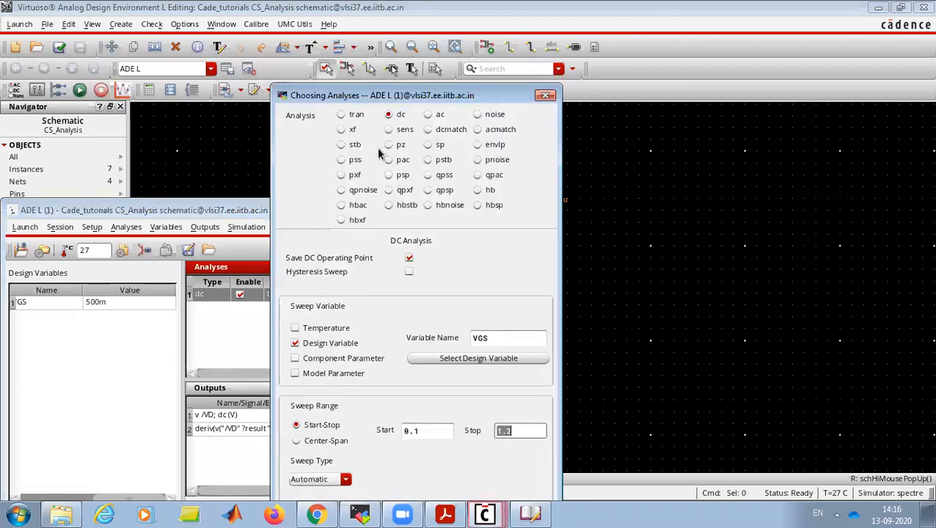
pyautogui.click(427, 114)
pyautogui.click(423, 415)
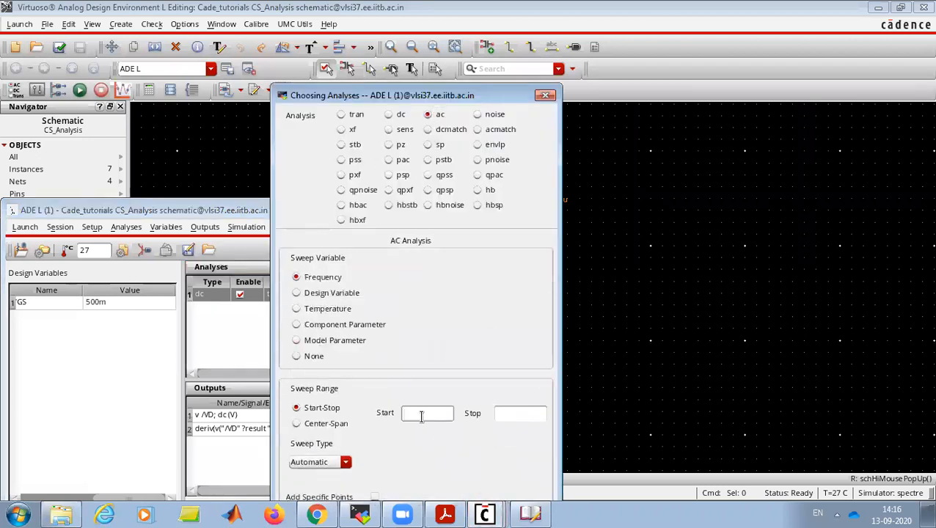
pyautogui.press('Tab')
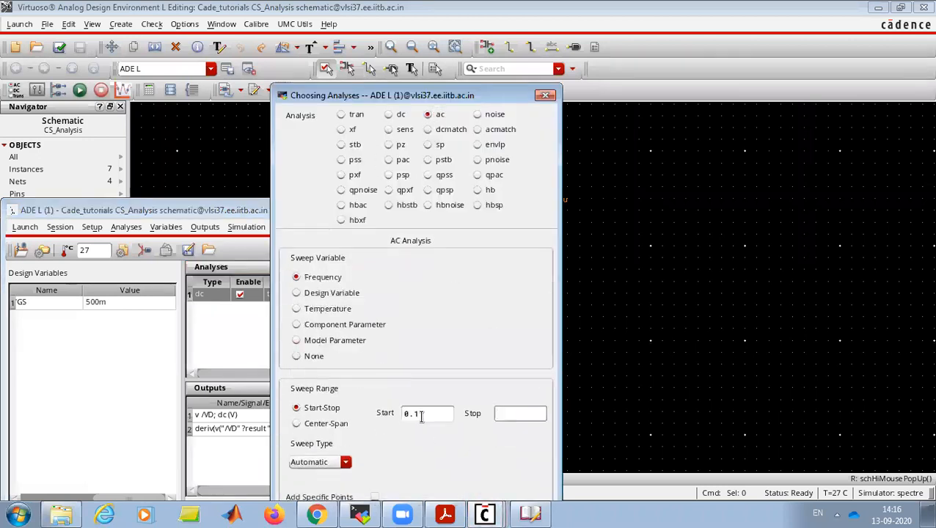
pyautogui.press('Return')
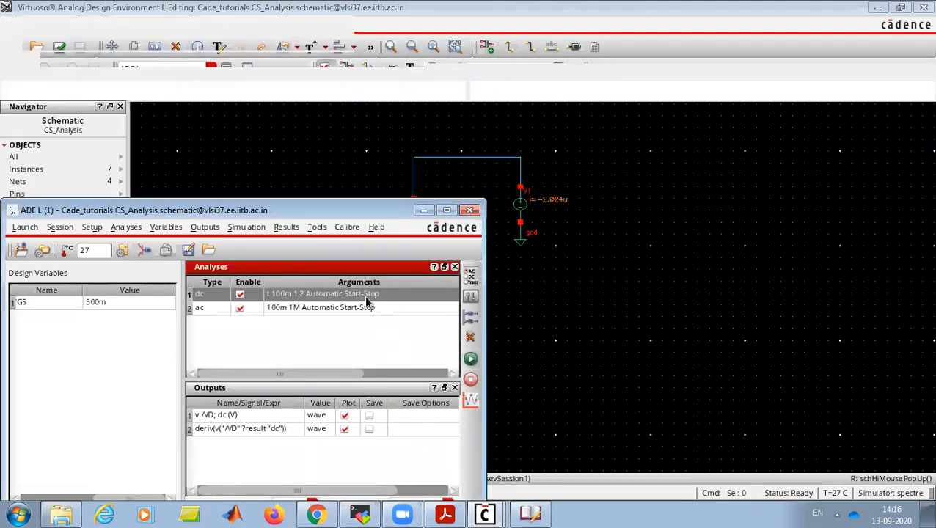
# Direct-plot the ac voltage magnitude of net VD with Add To Outputs enabled
pyautogui.click(314, 227)
pyautogui.moveTo(279, 235)
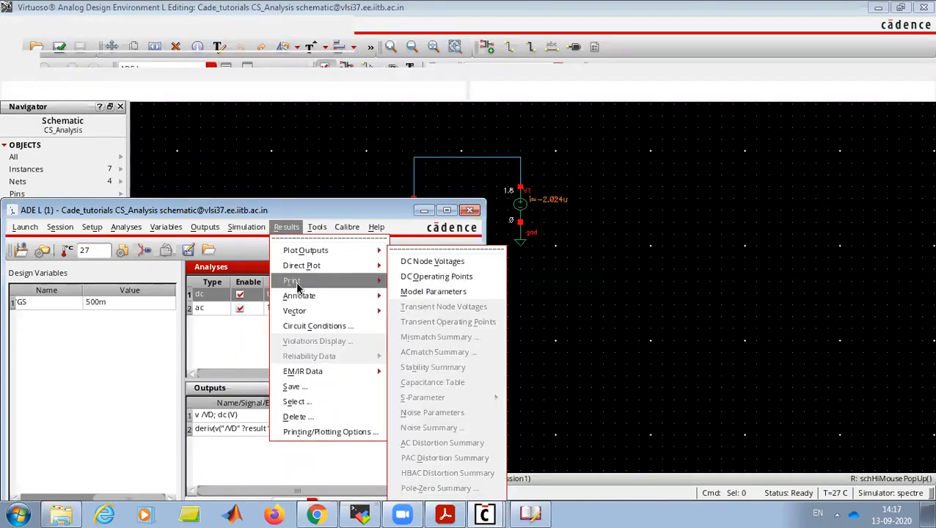
pyautogui.moveTo(303, 271)
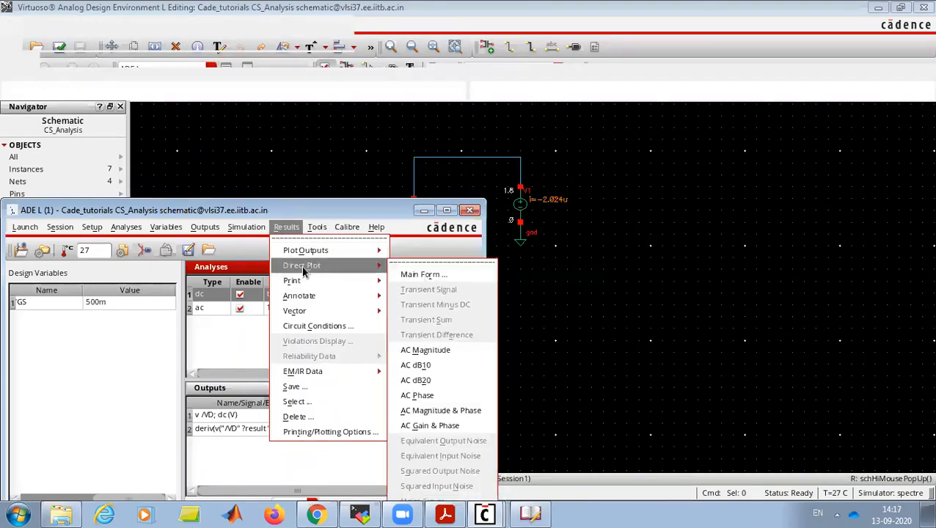
pyautogui.click(415, 273)
pyautogui.click(317, 151)
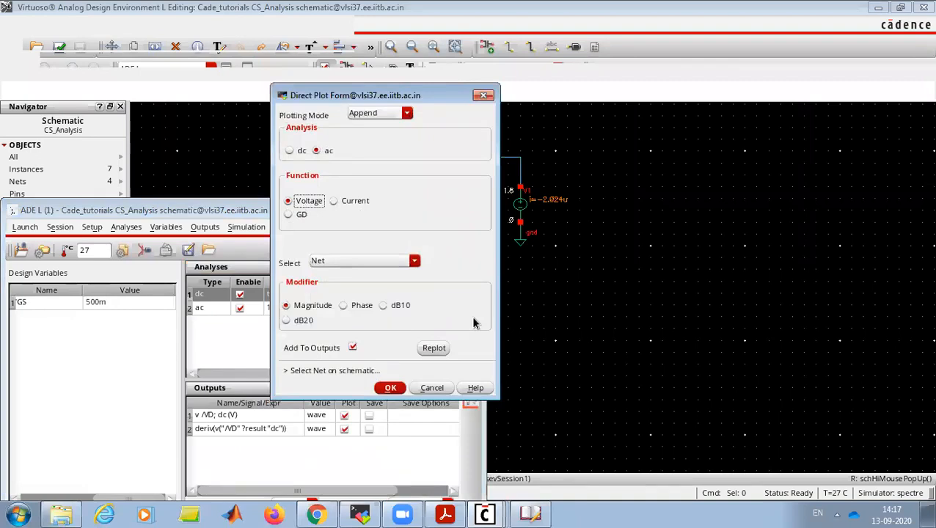
pyautogui.click(632, 97)
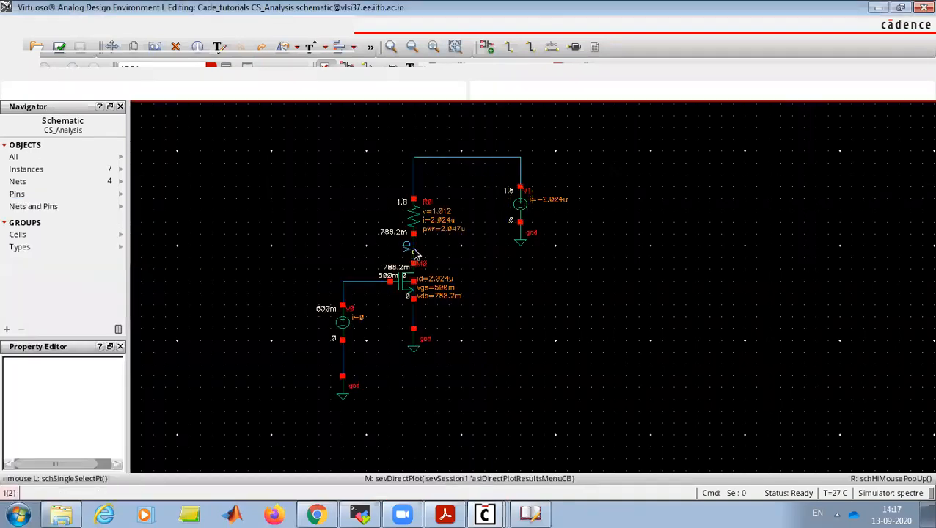
# Close the Calculator and bring the graph window forward to examine the AC response of VD
pyautogui.click(484, 514)
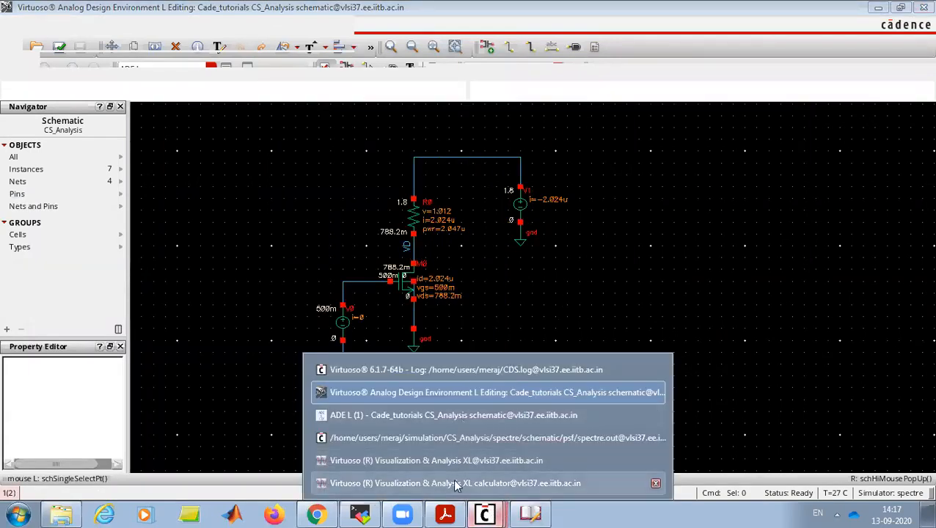
pyautogui.click(454, 480)
pyautogui.click(916, 36)
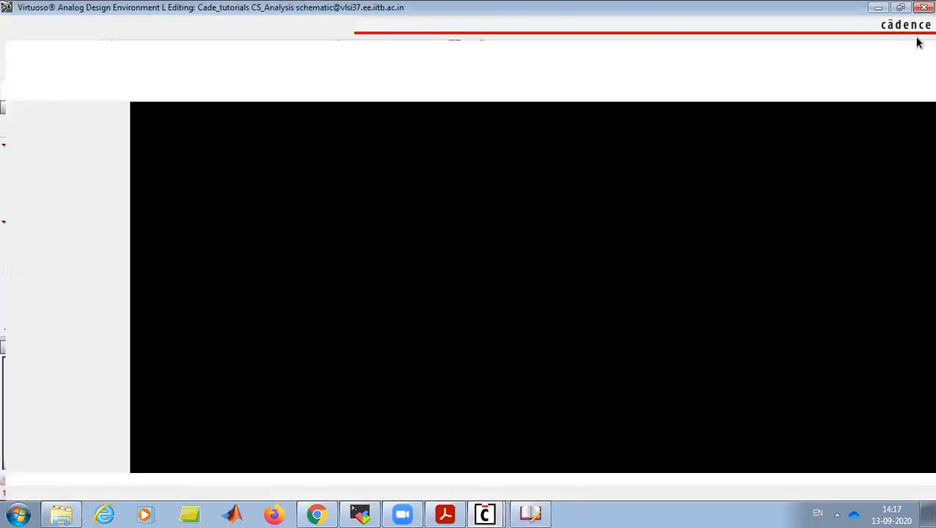
pyautogui.click(484, 513)
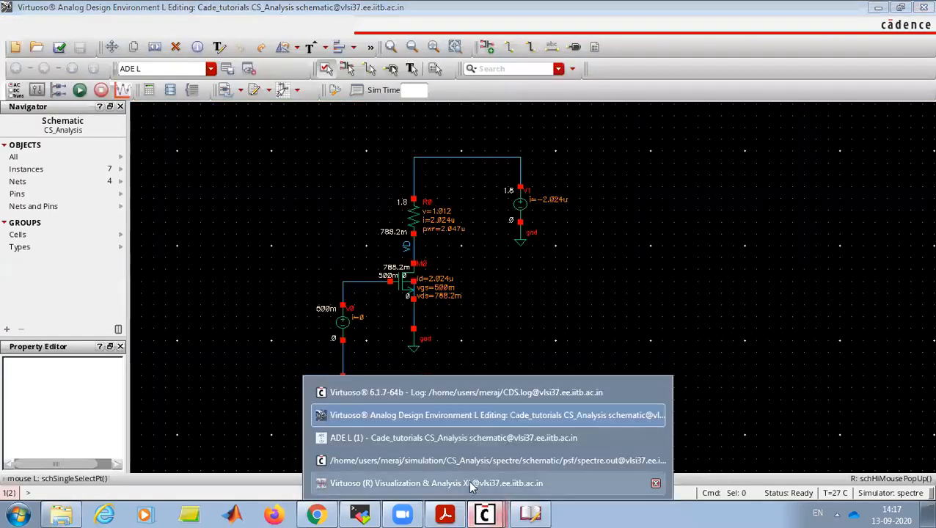
pyautogui.click(470, 483)
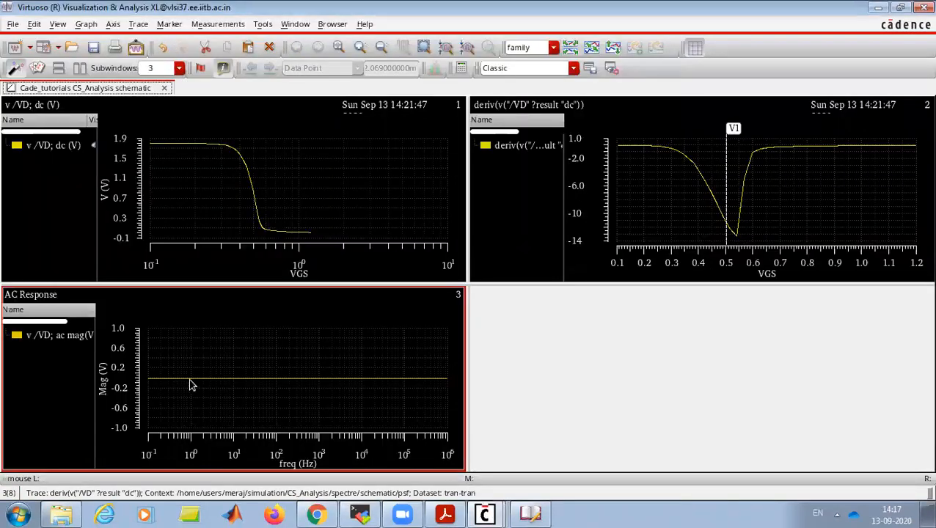
# Change the cell of the gate voltage source V0 to vsin from analogLib
pyautogui.click(878, 7)
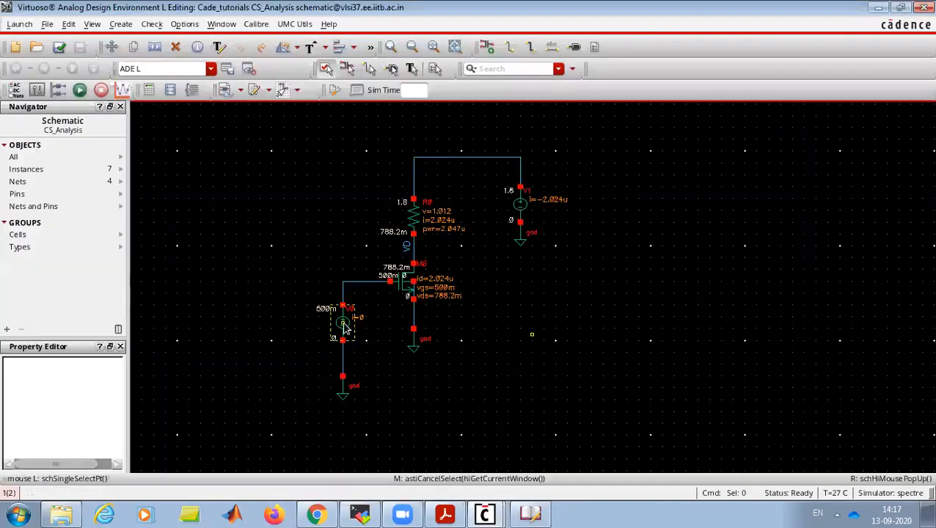
pyautogui.doubleClick(343, 322)
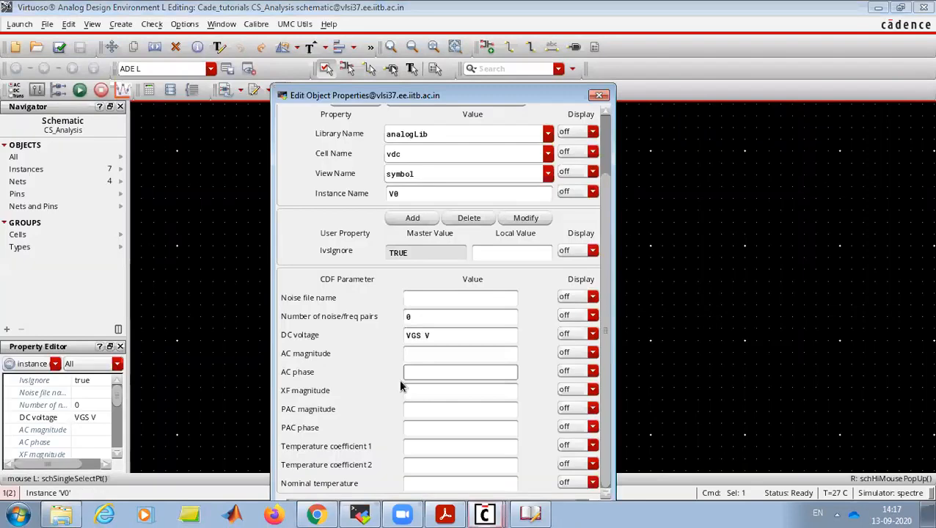
pyautogui.click(406, 350)
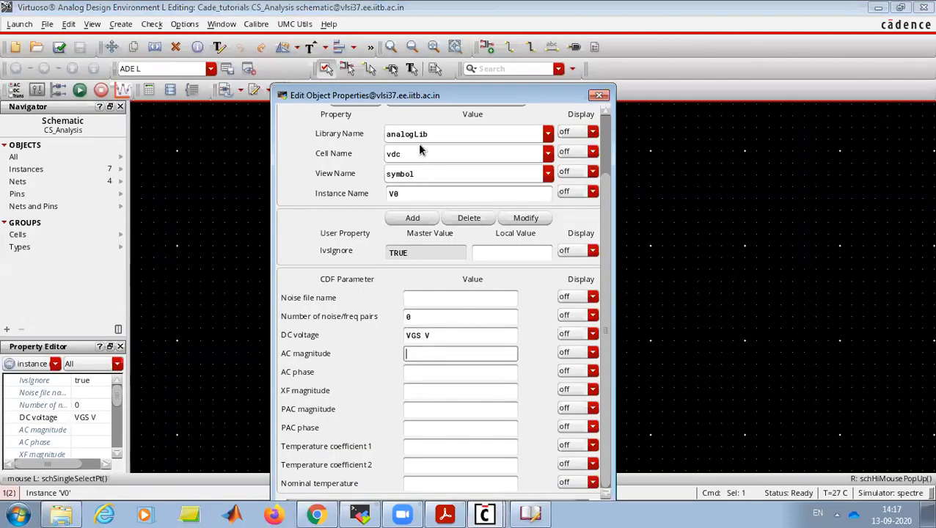
pyautogui.scroll(3, 433, 191)
pyautogui.click(410, 225)
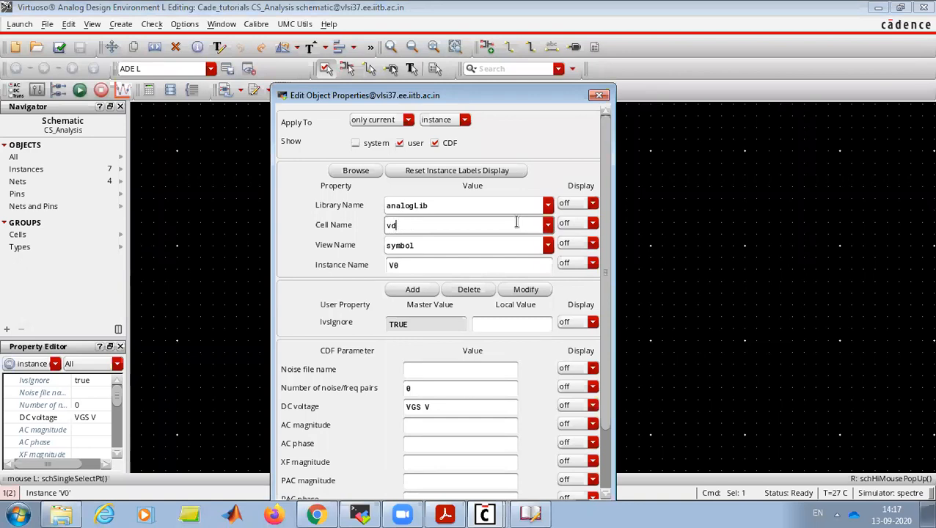
pyautogui.write('sin')
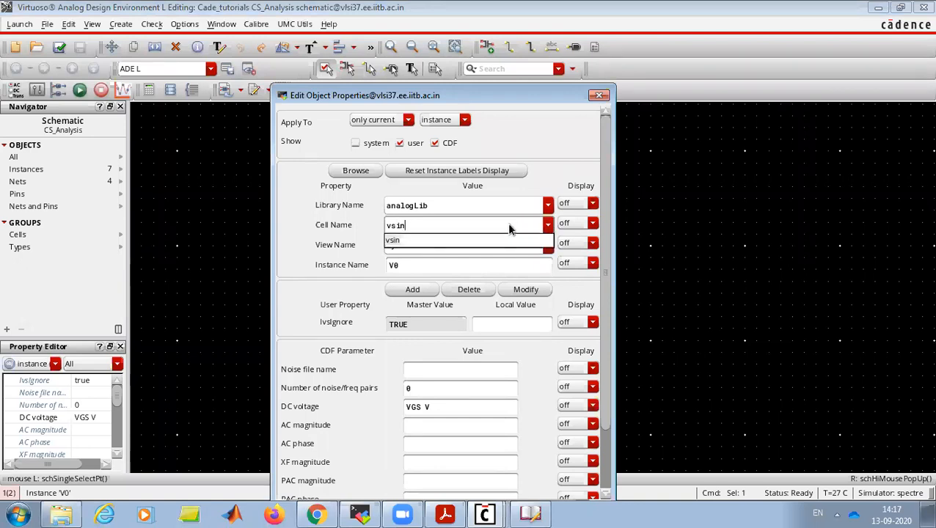
pyautogui.click(493, 248)
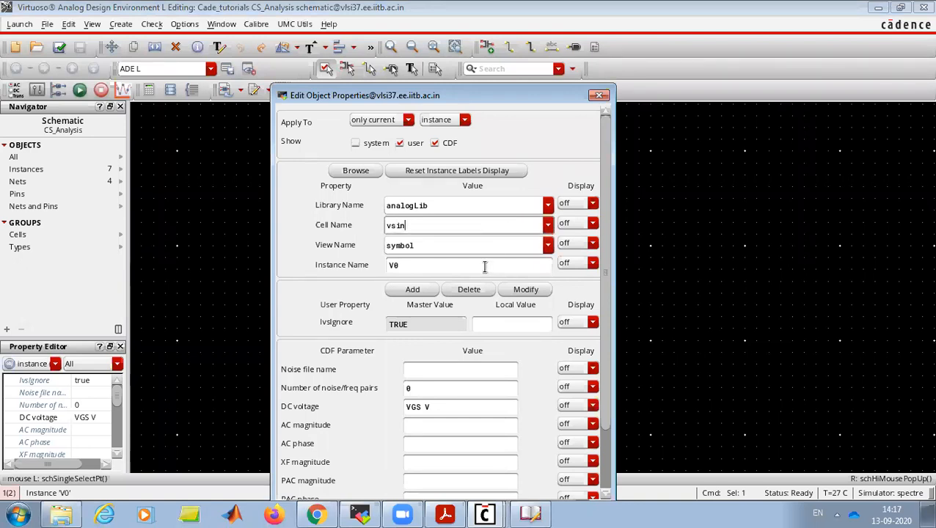
# Set the AC magnitude of source V0 to 1 V and apply the properties
pyautogui.scroll(-3, 440, 375)
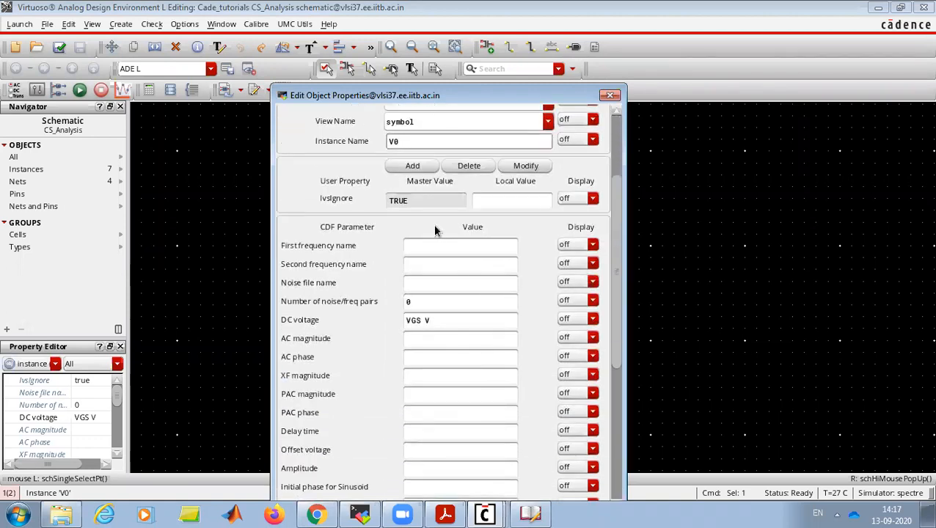
pyautogui.scroll(1, 432, 352)
pyautogui.scroll(-1, 436, 400)
pyautogui.scroll(-1, 434, 351)
pyautogui.click(430, 297)
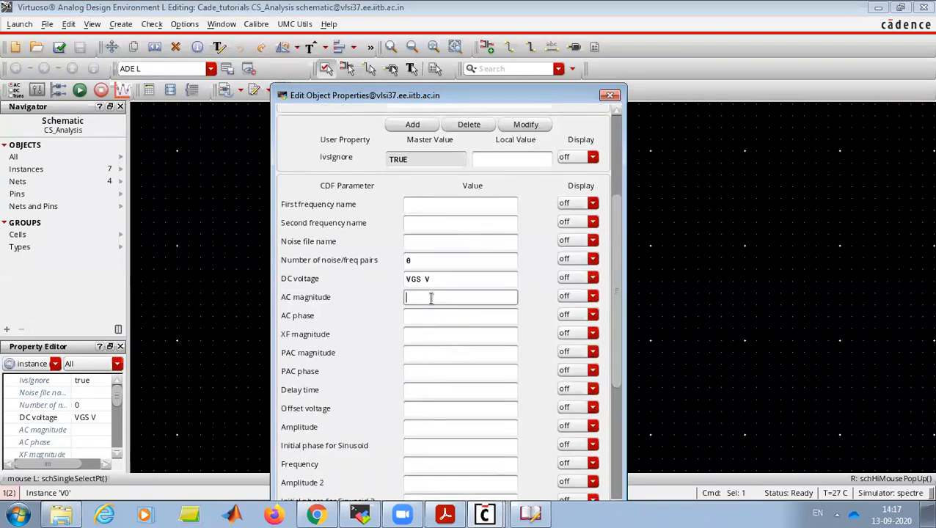
pyautogui.write('1')
pyautogui.press('Return')
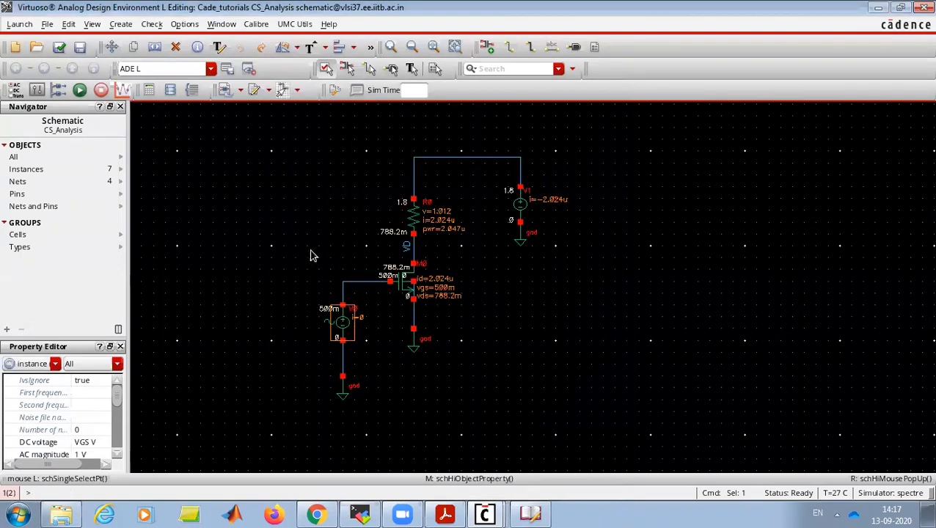
# Check and save the schematic with the updated V0 source, and rerun the simulation
pyautogui.click(313, 255)
pyautogui.click(59, 46)
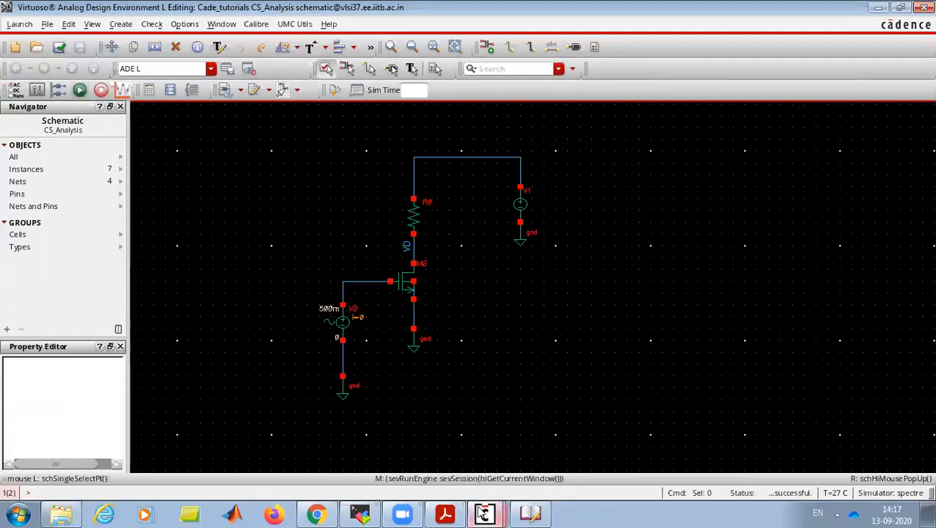
# Bring the graph window forward and examine VD's AC magnitude curve from low frequency to its roll-off
pyautogui.moveTo(483, 513)
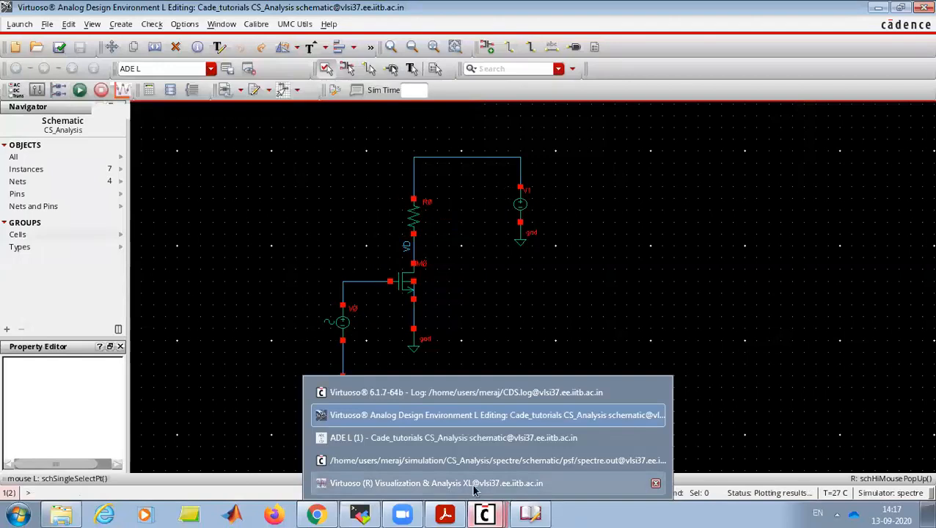
pyautogui.click(436, 484)
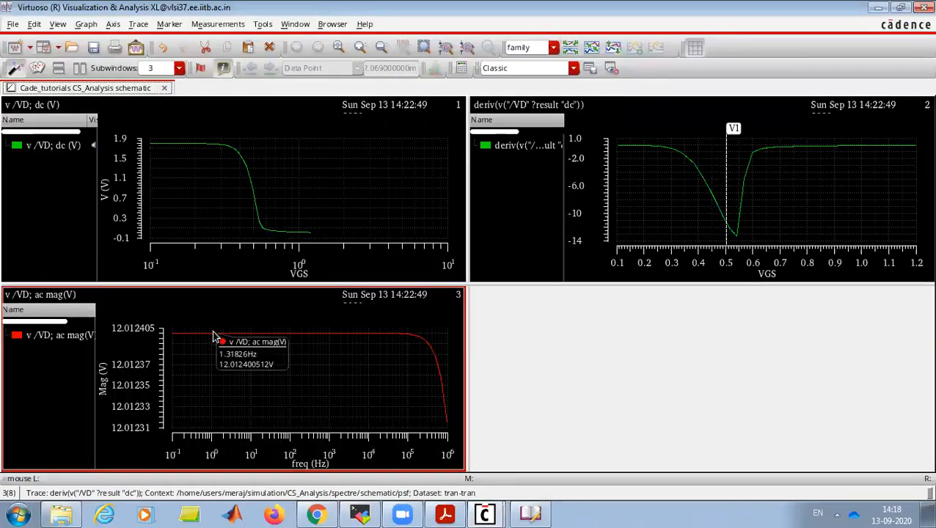
pyautogui.moveTo(268, 341)
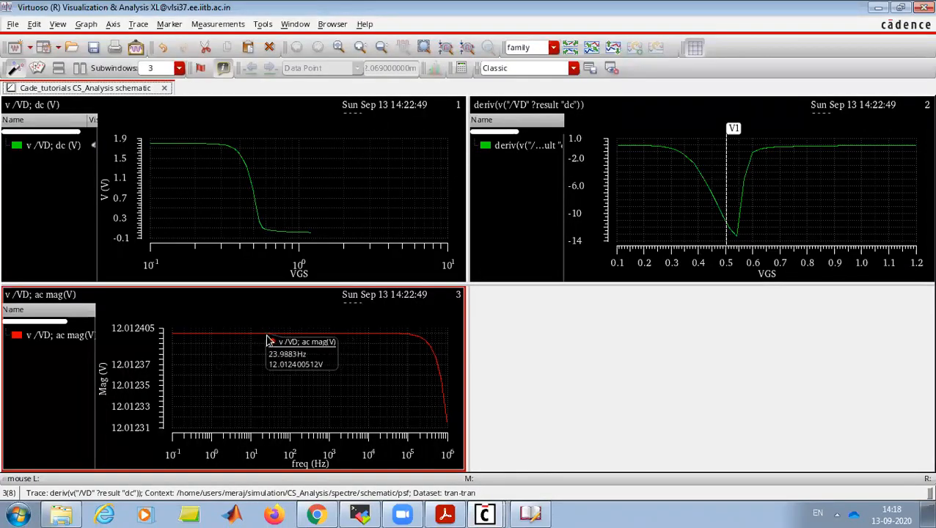
pyautogui.moveTo(724, 181)
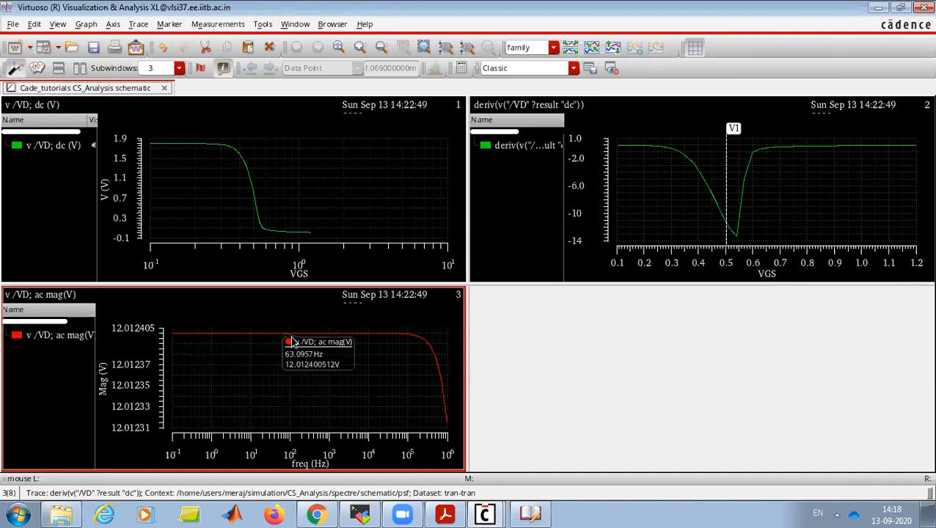
pyautogui.moveTo(185, 334)
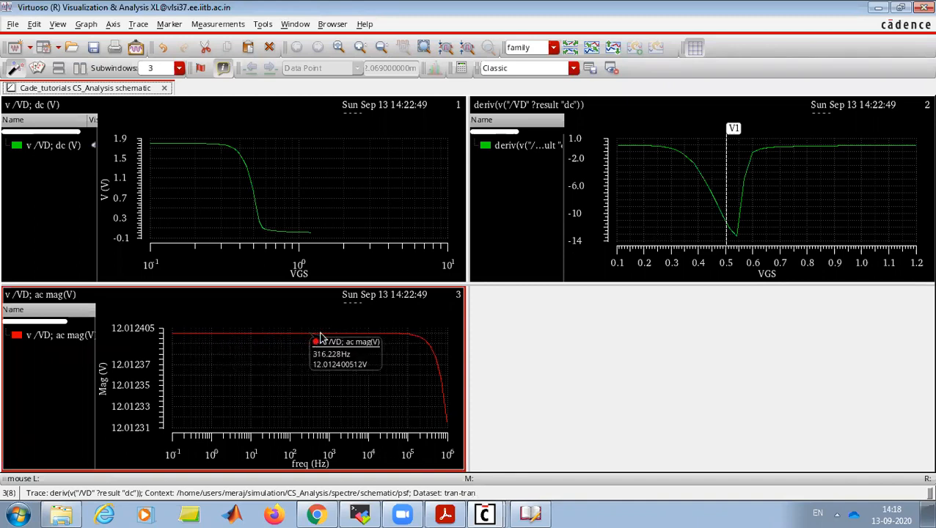
pyautogui.moveTo(414, 341)
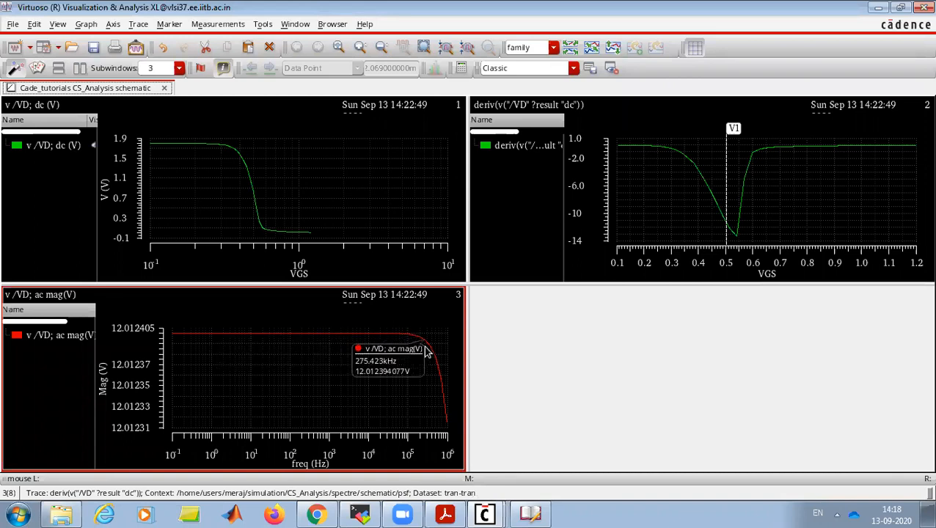
# Switch to Adobe Acrobat Reader to review the small-signal NMOS transistor analysis slide, and return to the Virtuoso schematic
pyautogui.click(445, 513)
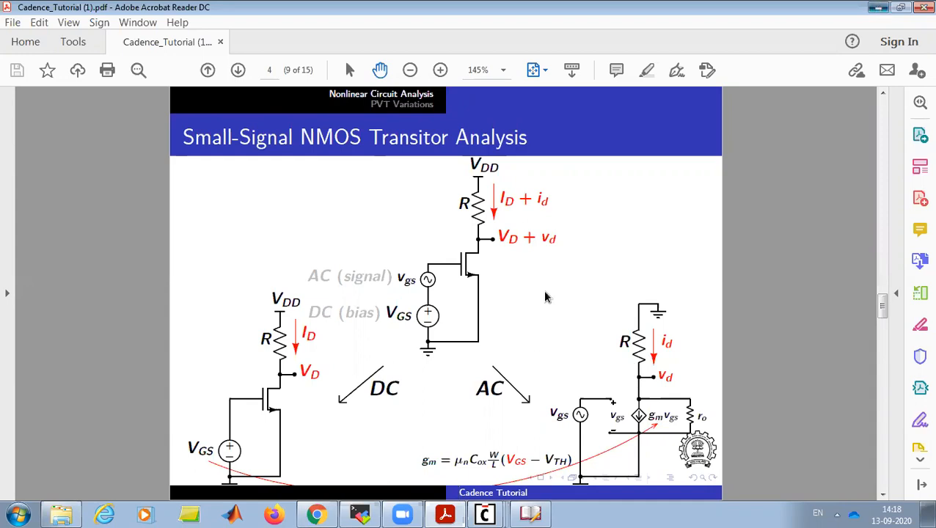
pyautogui.click(879, 9)
pyautogui.click(877, 9)
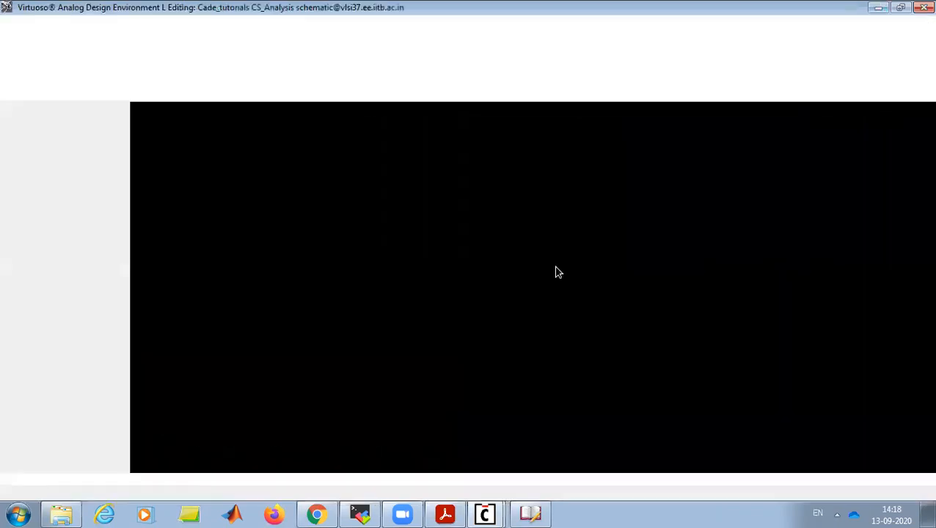
# Set source V0's amplitude to 1m V and frequency to 1K Hz, and check and save the schematic
pyautogui.click(349, 329)
pyautogui.press('q')
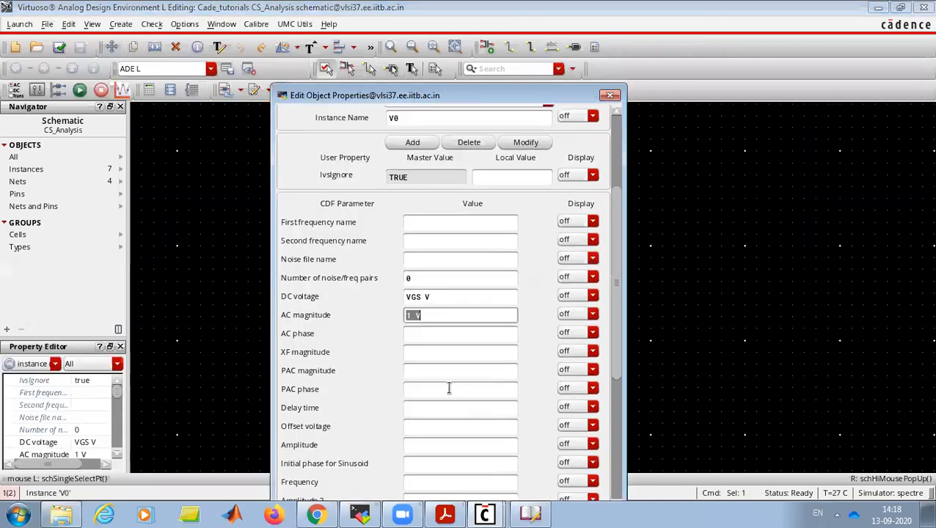
pyautogui.scroll(-3, 448, 389)
pyautogui.click(430, 323)
pyautogui.write('1m')
pyautogui.click(429, 356)
pyautogui.write('1K')
pyautogui.click(423, 380)
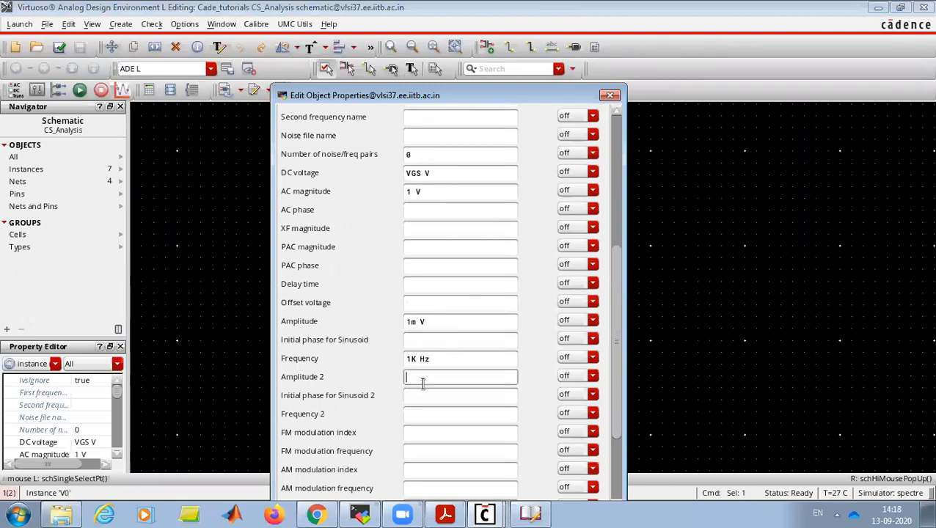
pyautogui.press('Return')
pyautogui.click(59, 46)
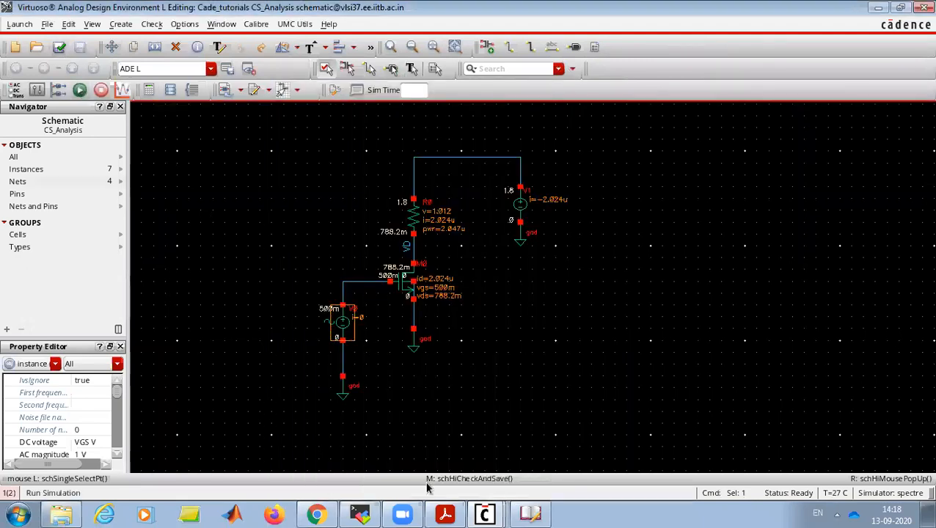
# Add a transient analysis in ADE L with a stop time of 5m and conservative accuracy
pyautogui.moveTo(484, 514)
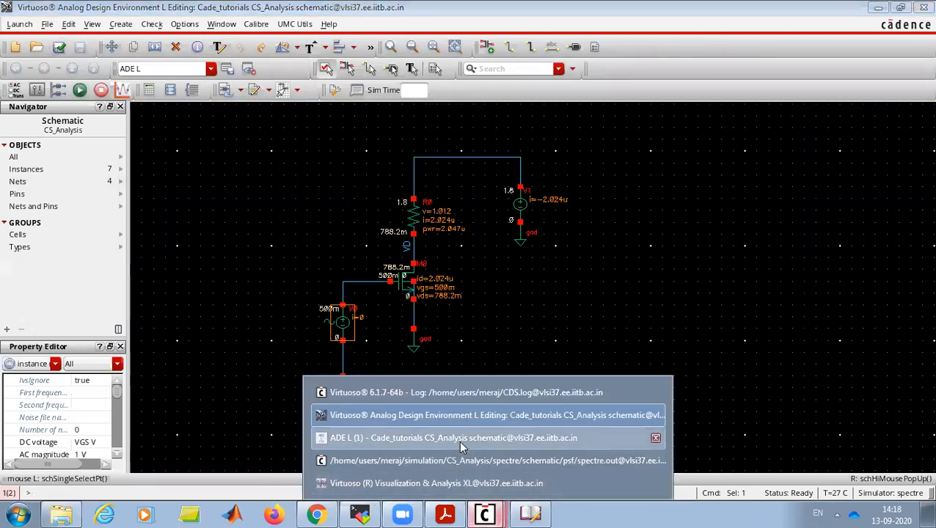
pyautogui.click(461, 440)
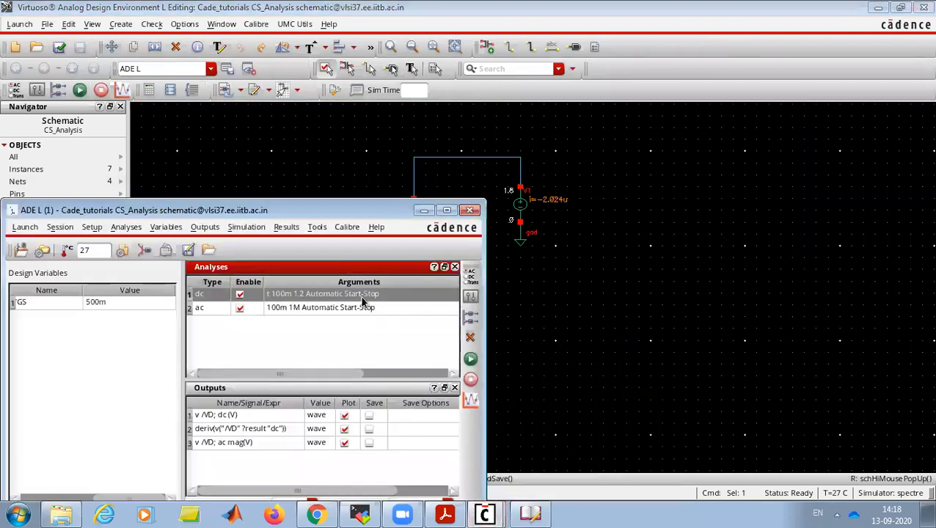
pyautogui.click(470, 275)
pyautogui.click(356, 117)
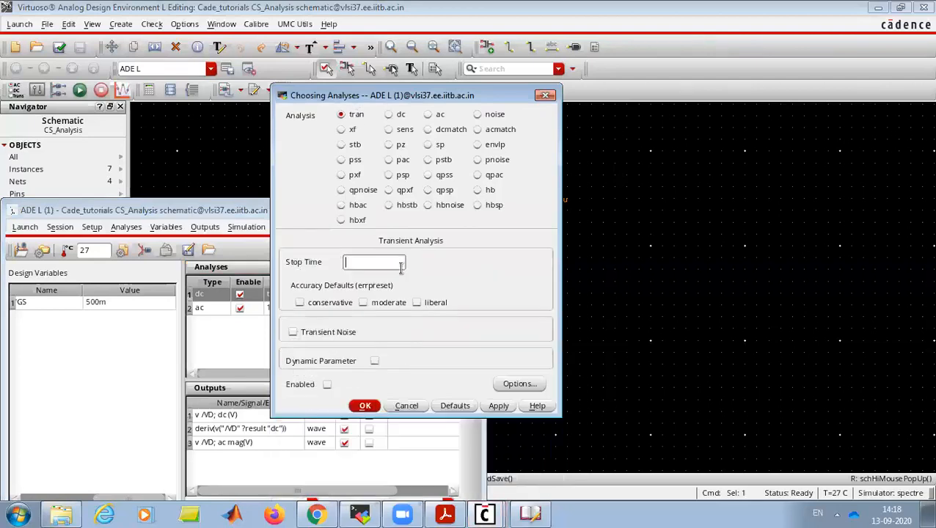
pyautogui.write('5m')
pyautogui.click(319, 302)
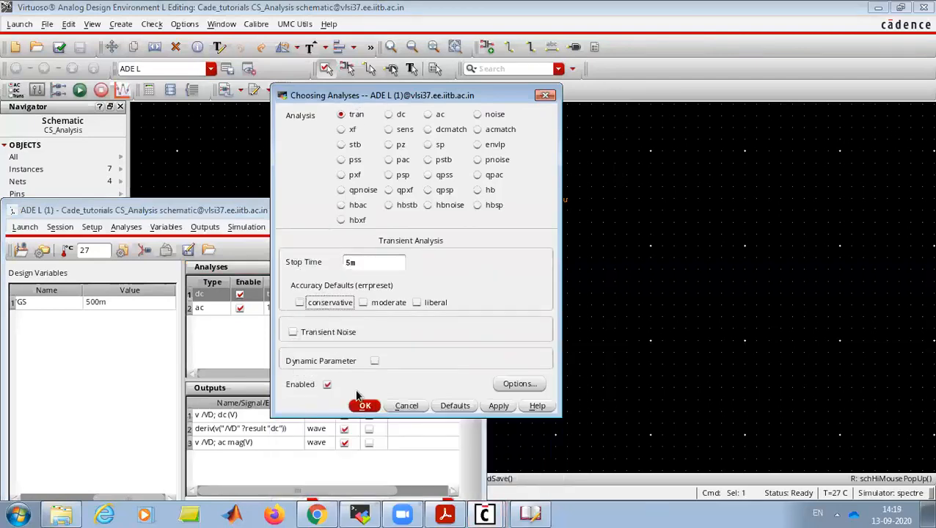
pyautogui.click(364, 406)
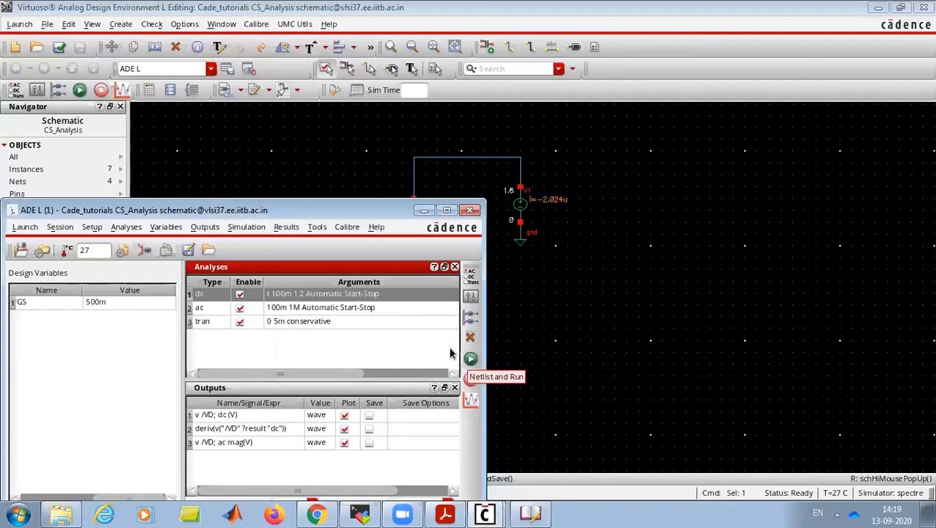
# Netlist and run the simulation, and direct-plot the transient voltage of net VD
pyautogui.click(470, 358)
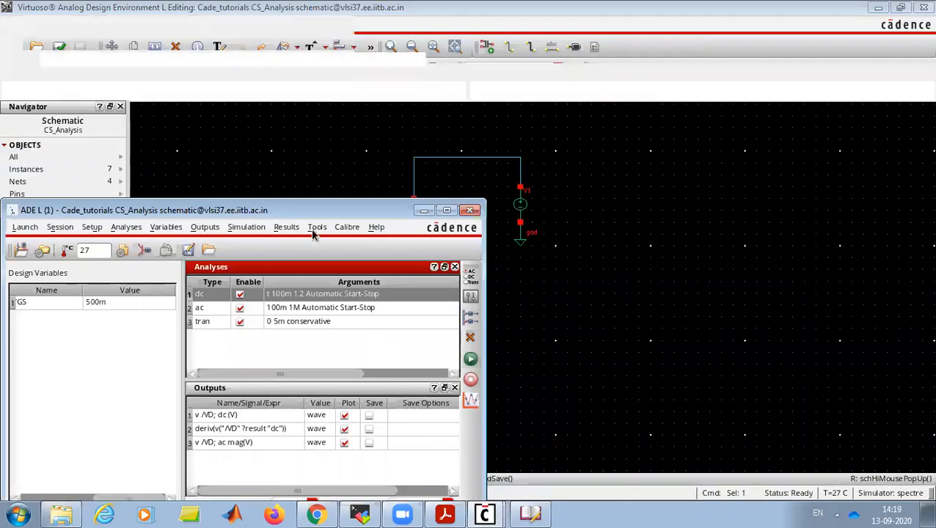
pyautogui.click(286, 227)
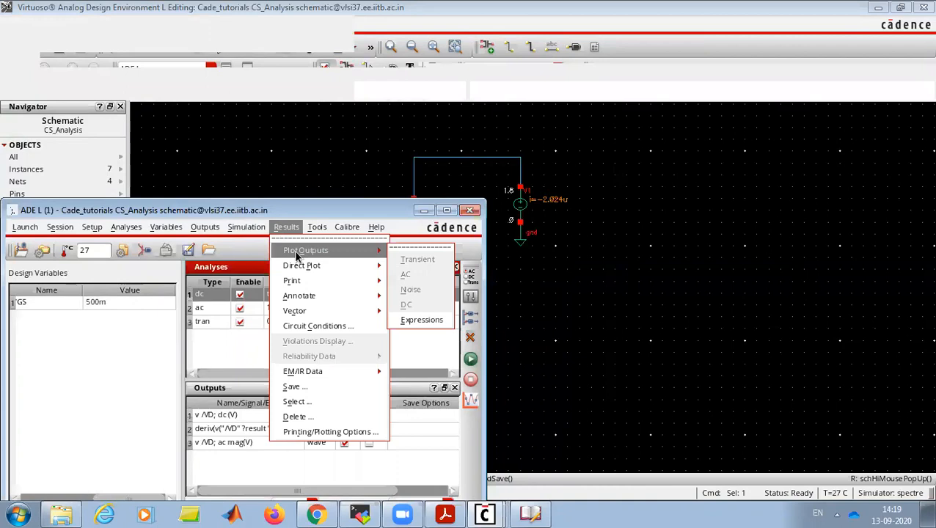
pyautogui.moveTo(352, 266)
pyautogui.click(404, 275)
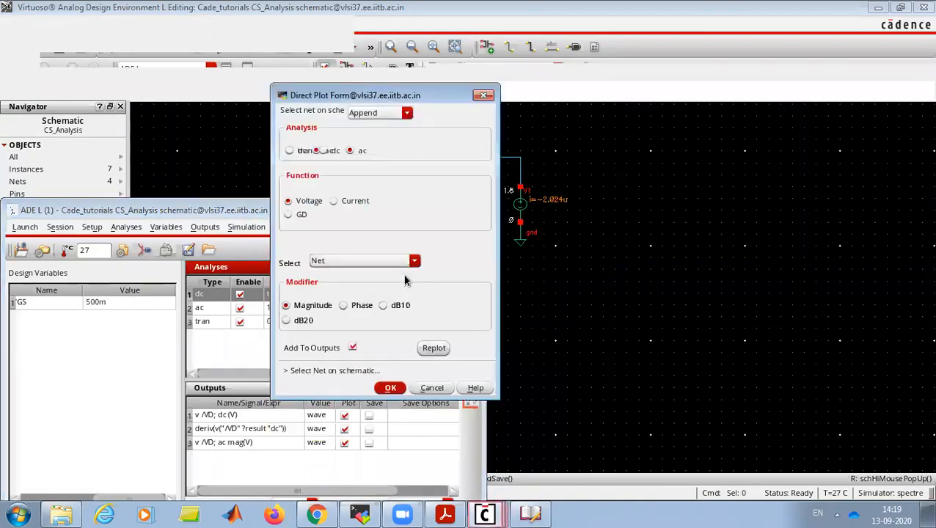
pyautogui.click(294, 151)
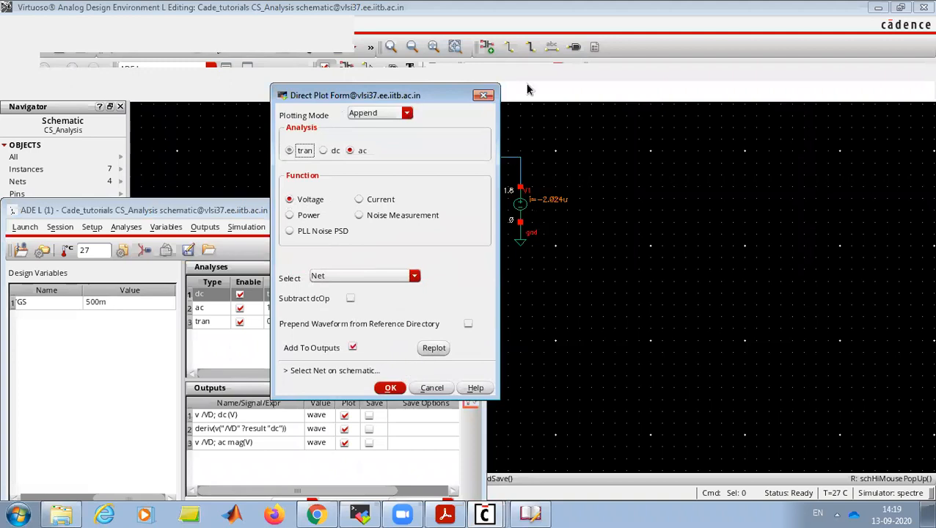
pyautogui.click(549, 90)
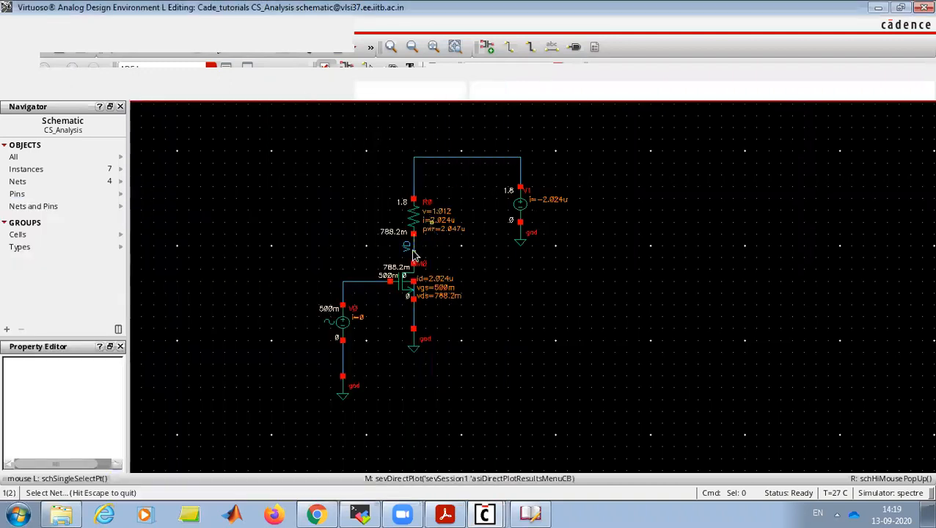
pyautogui.click(413, 255)
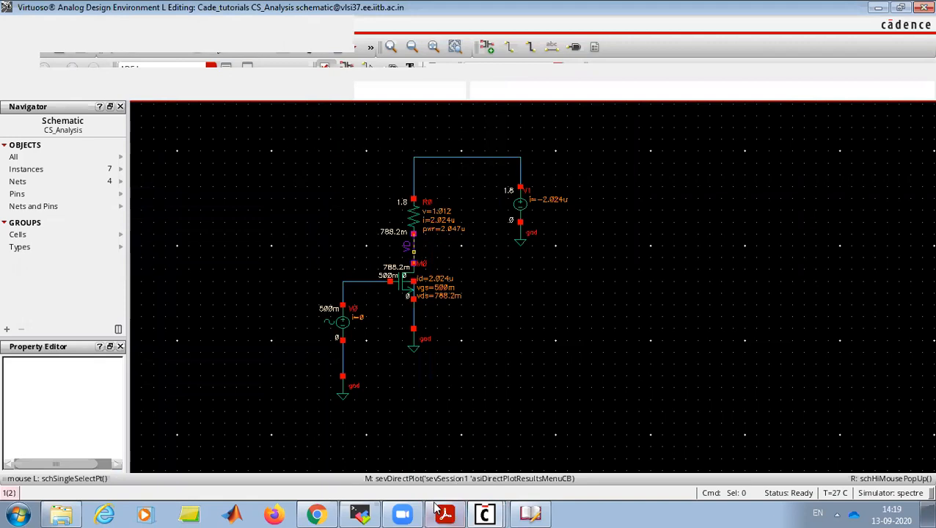
# Examine VD's transient waveform in the graph window and compare it with the DC operating point annotated at the drain in the schematic
pyautogui.click(484, 513)
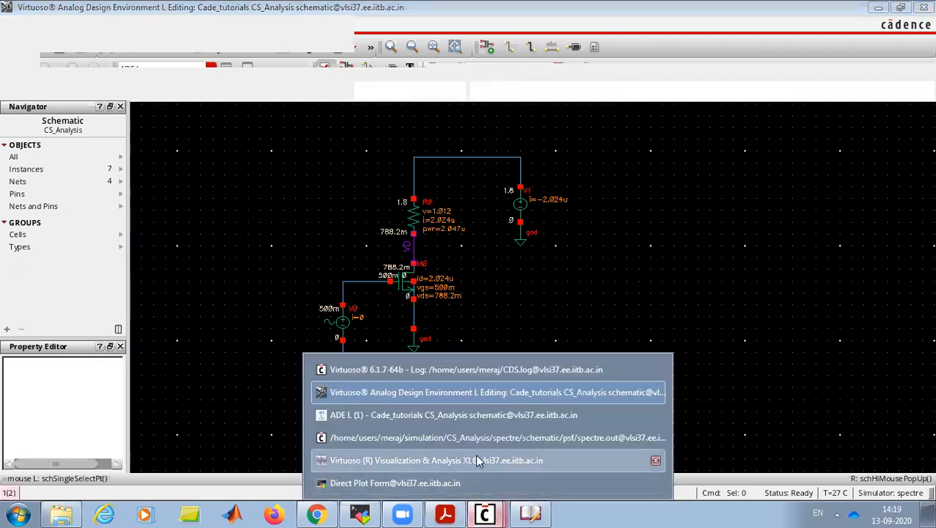
pyautogui.click(474, 453)
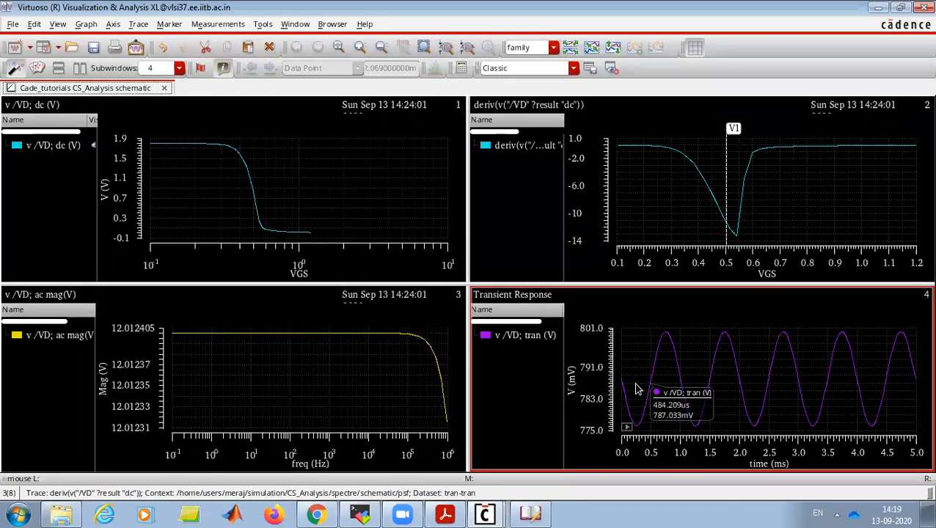
pyautogui.moveTo(622, 381)
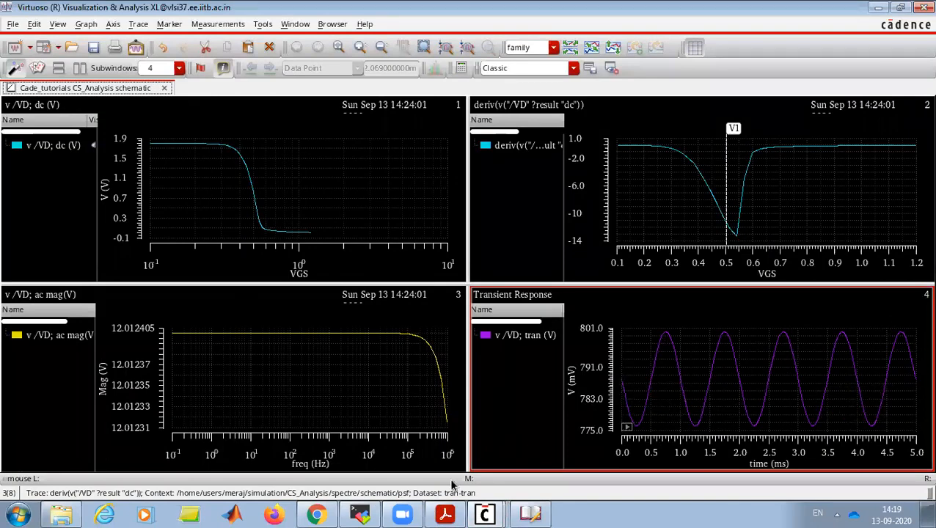
pyautogui.moveTo(506, 513)
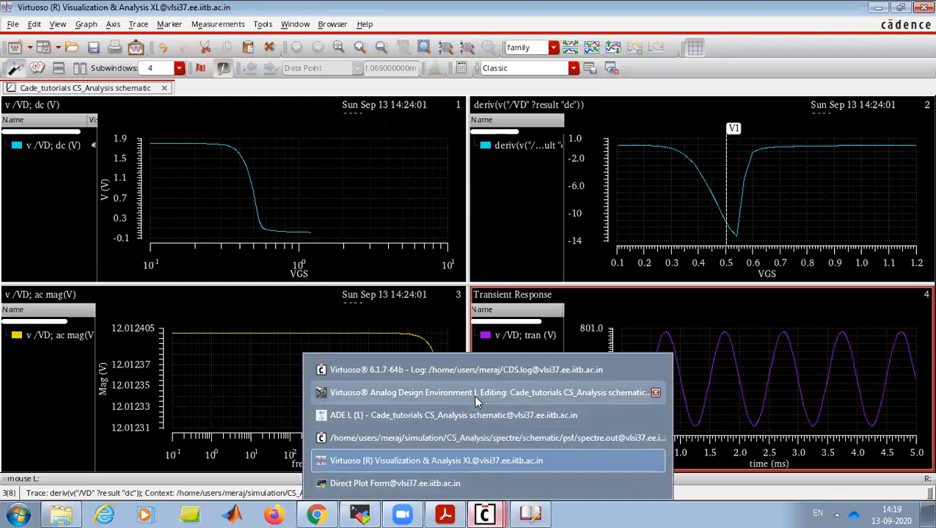
pyautogui.click(473, 395)
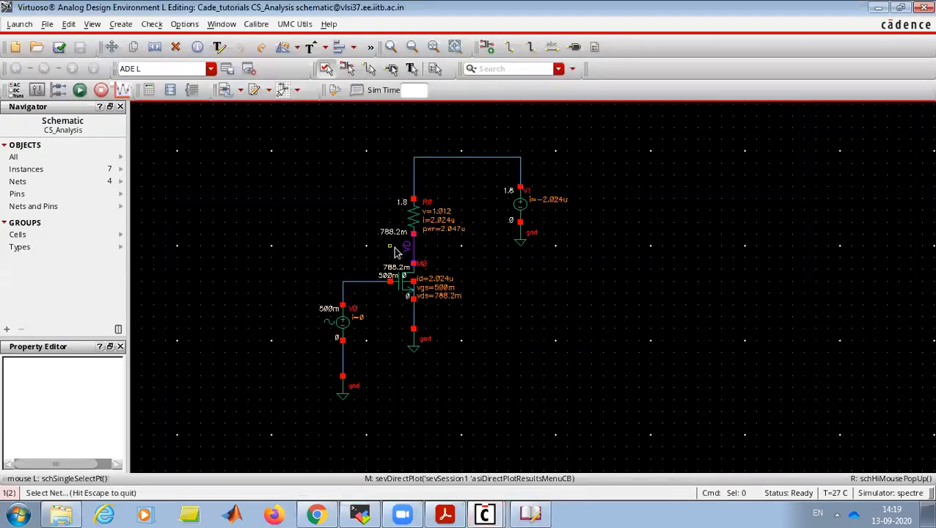
pyautogui.keyDown('ctrl'); pyautogui.scroll(2, 401, 245); pyautogui.keyUp('ctrl')
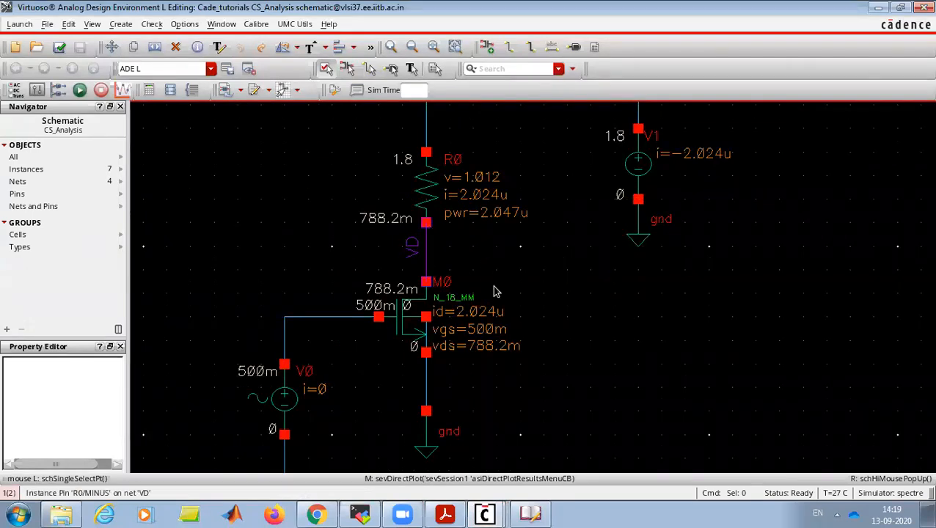
# Mark a trough of VD's transient waveform at about 1.28 ms, add a delta marker at the following peak, and move the delta label above the trough
pyautogui.hotkey('alt', 'Tab')
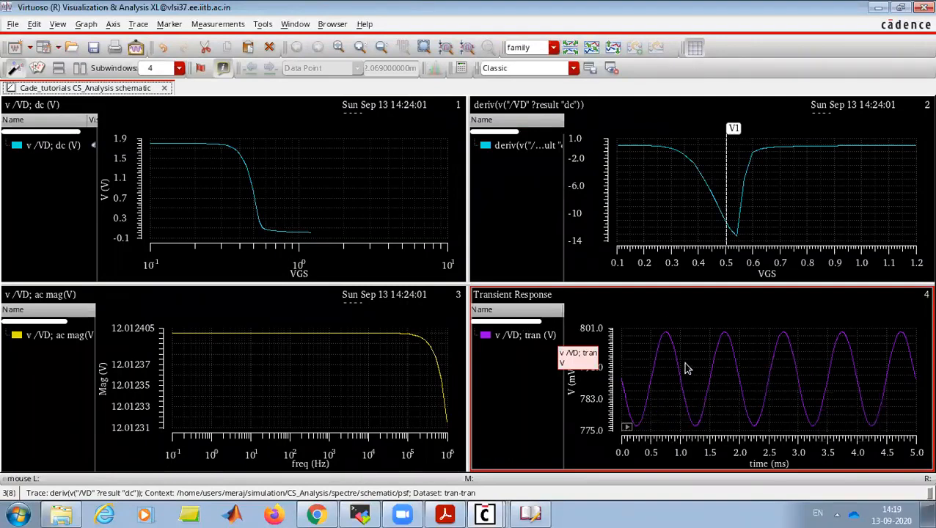
pyautogui.click(694, 429)
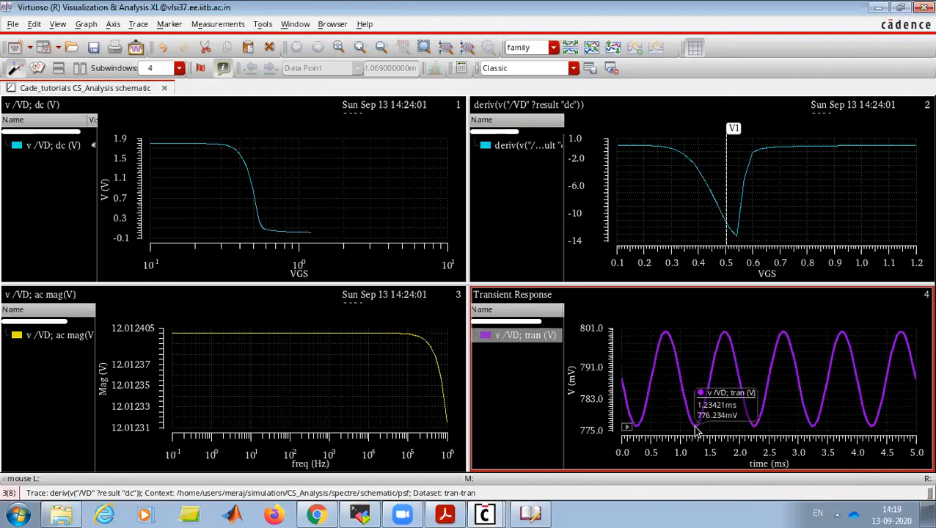
pyautogui.press('m')
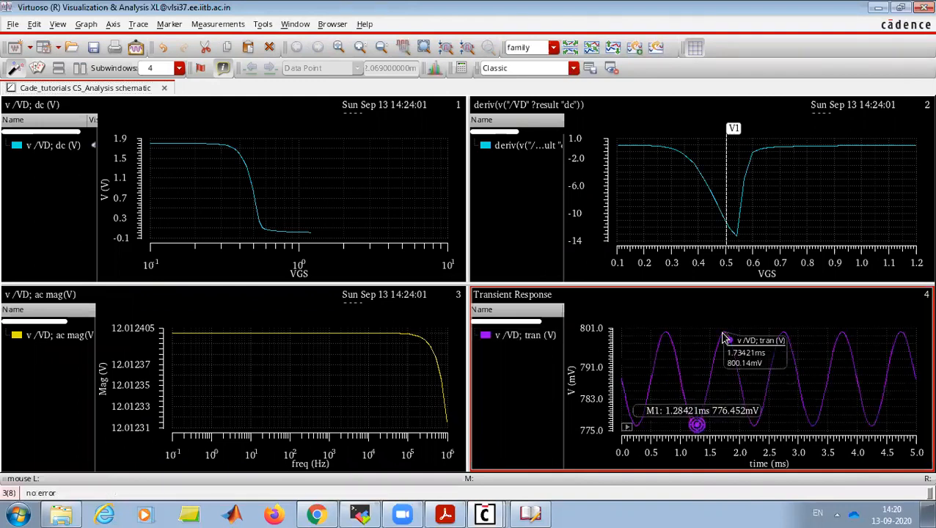
pyautogui.click(724, 339)
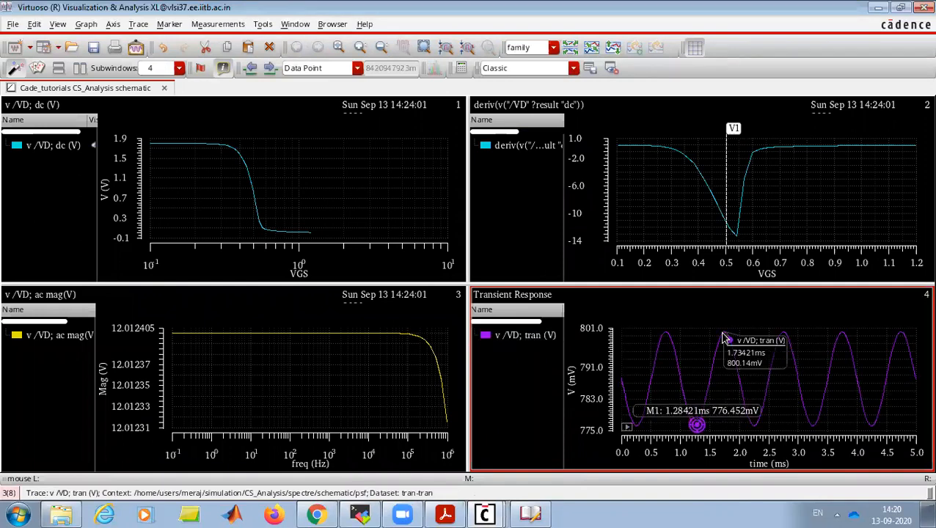
pyautogui.press('d')
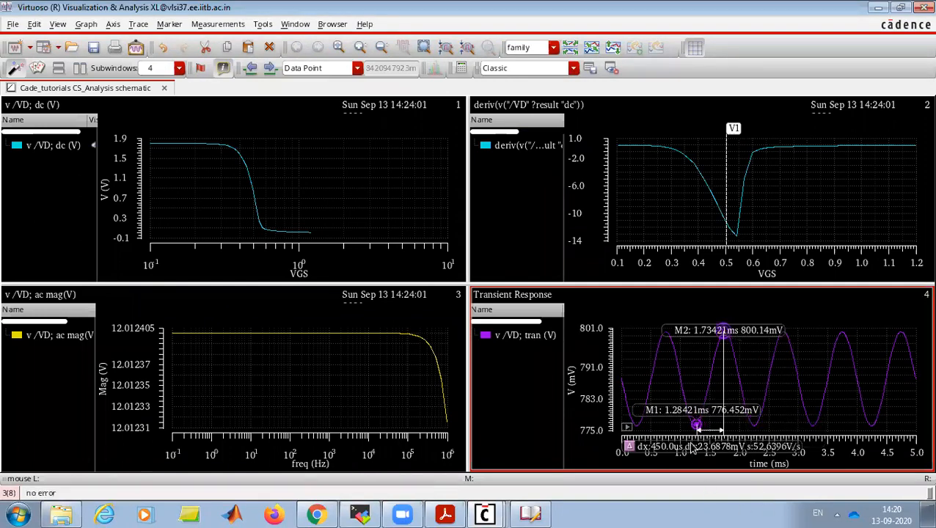
pyautogui.moveTo(691, 448); pyautogui.dragTo(673, 378)
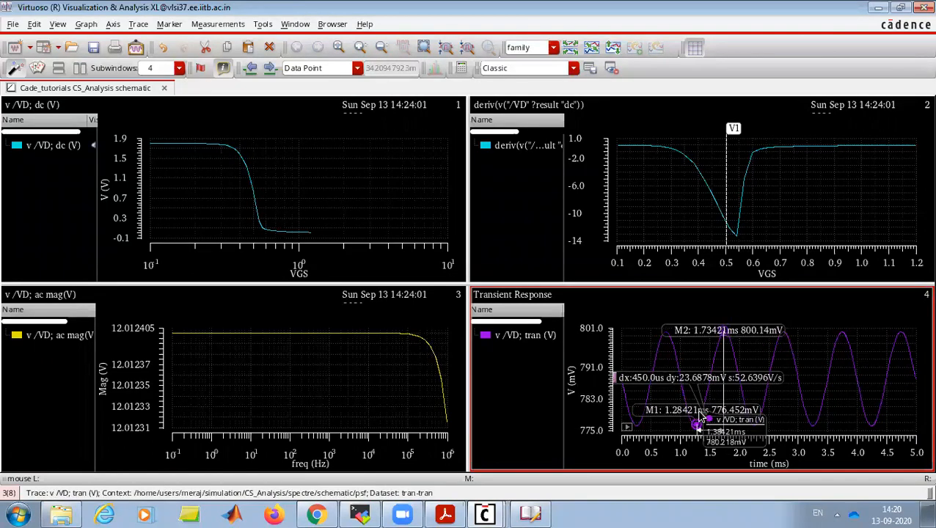
# Send VD's transient trace to the calculator and build the gain expression peakToPeak(vtime('tran "/VD"))/2e-3
pyautogui.rightClick(528, 337)
pyautogui.moveTo(599, 192)
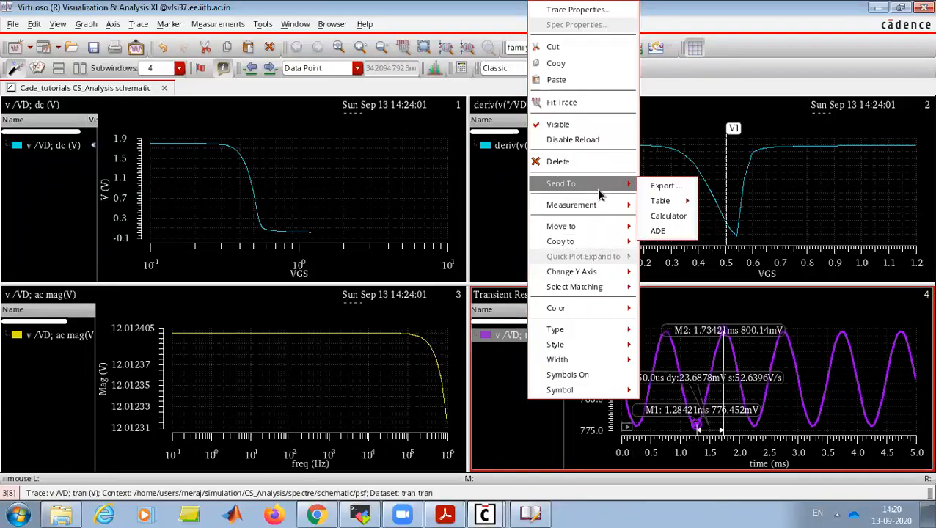
pyautogui.click(668, 216)
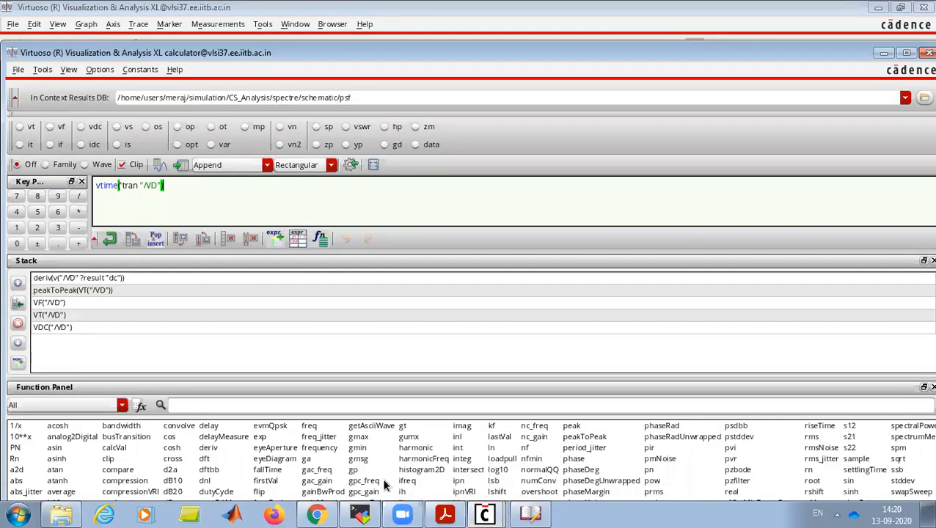
pyautogui.click(591, 437)
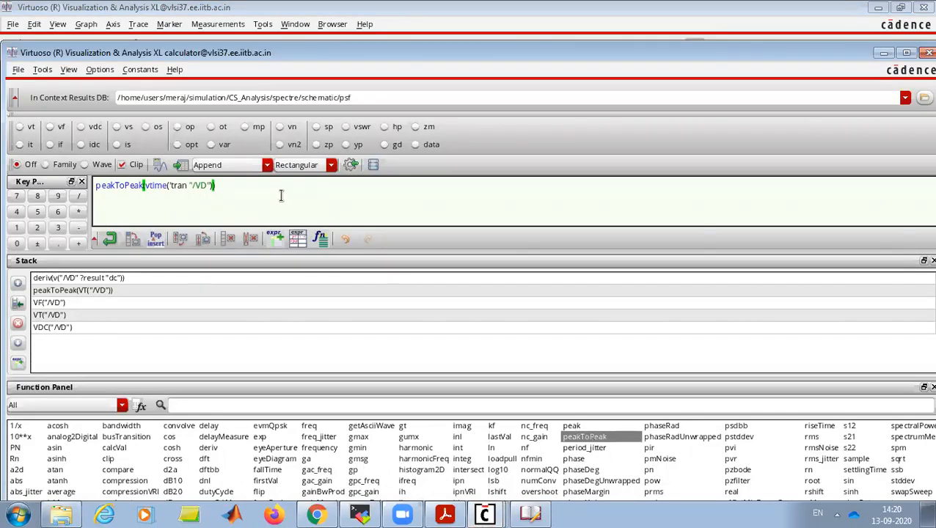
pyautogui.write('/2')
pyautogui.press('BackSpace')
pyautogui.write('/2e')
# Return to ADE L and run the simulation to evaluate the peak-to-peak gain expression among the outputs
pyautogui.click(484, 514)
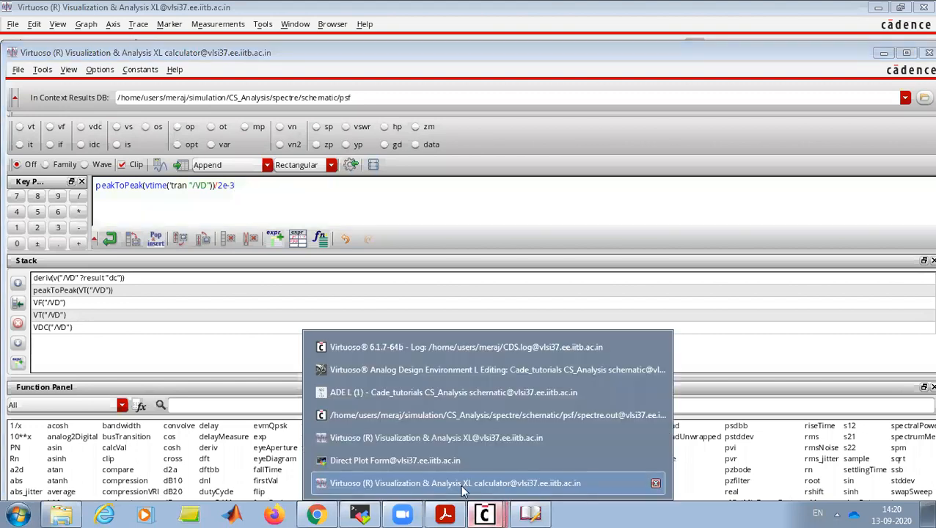
pyautogui.click(466, 392)
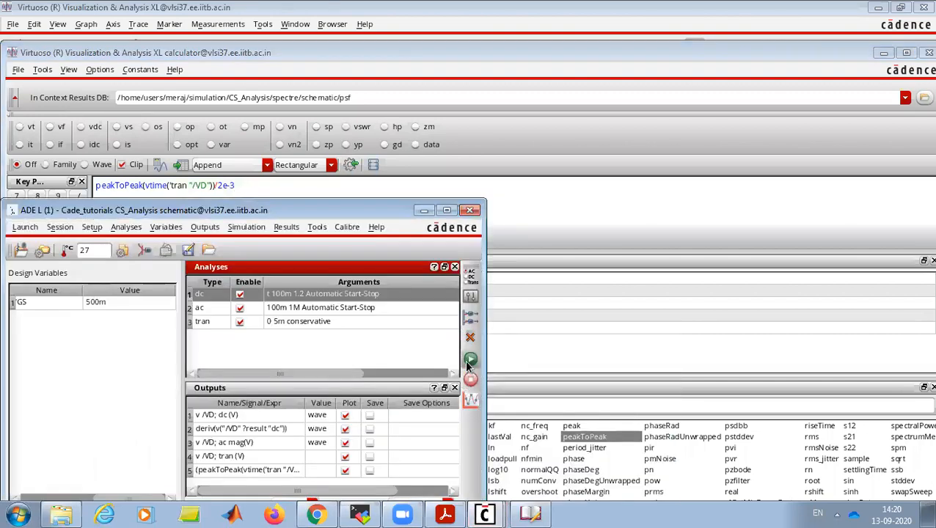
pyautogui.click(469, 361)
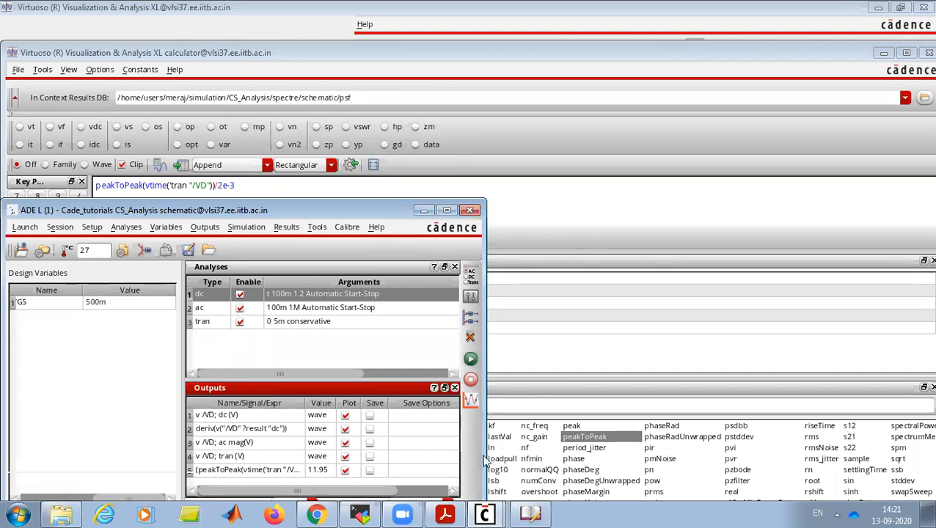
# Minimise the calculator, inspect the replotted DC, derivative, AC and transient graphs, and switch to the tutorial PDF in Acrobat Reader
pyautogui.moveTo(486, 502)
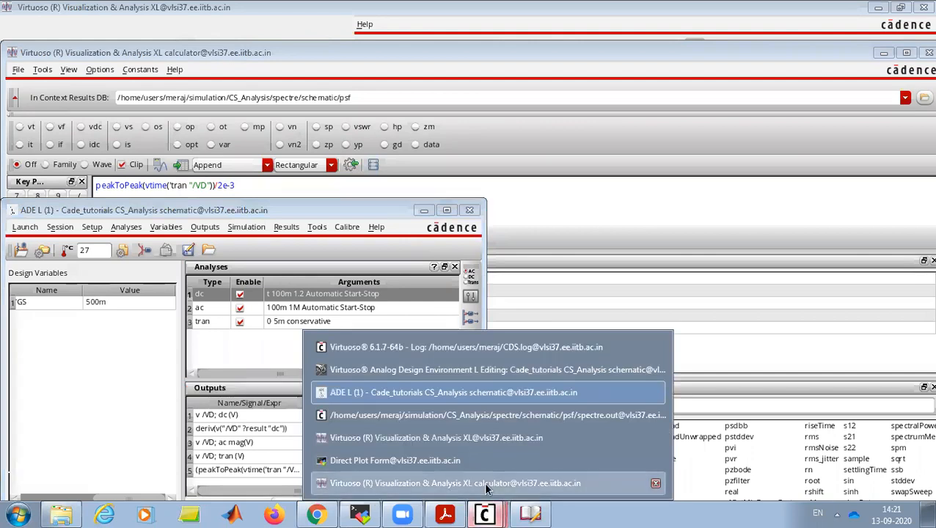
pyautogui.click(485, 485)
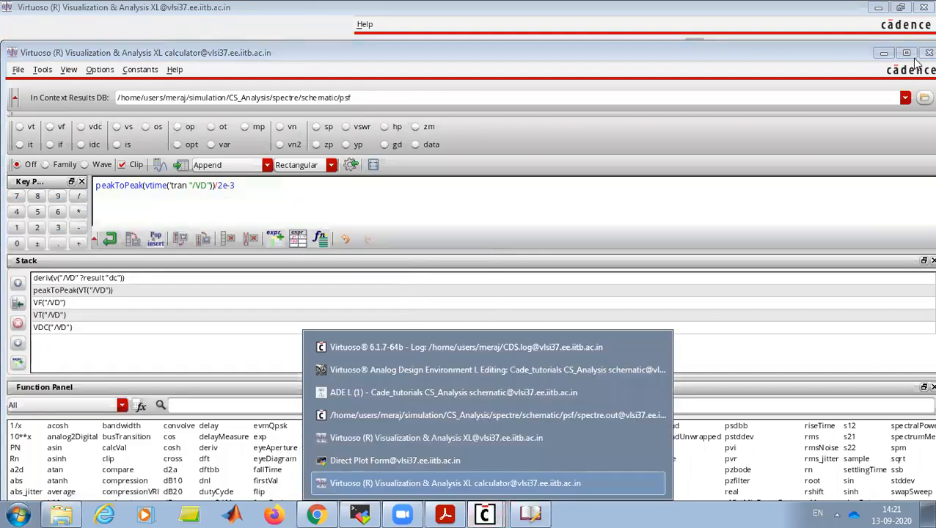
pyautogui.click(885, 53)
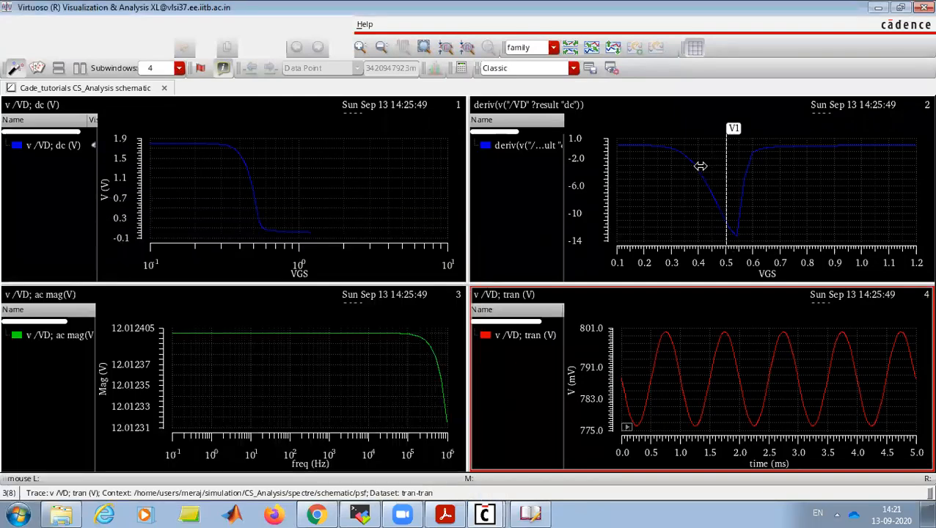
pyautogui.click(766, 208)
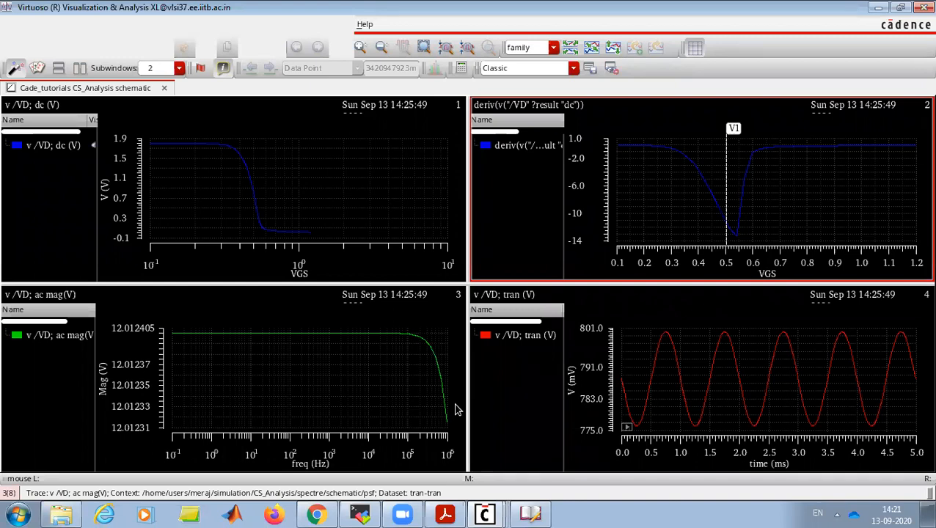
pyautogui.click(447, 514)
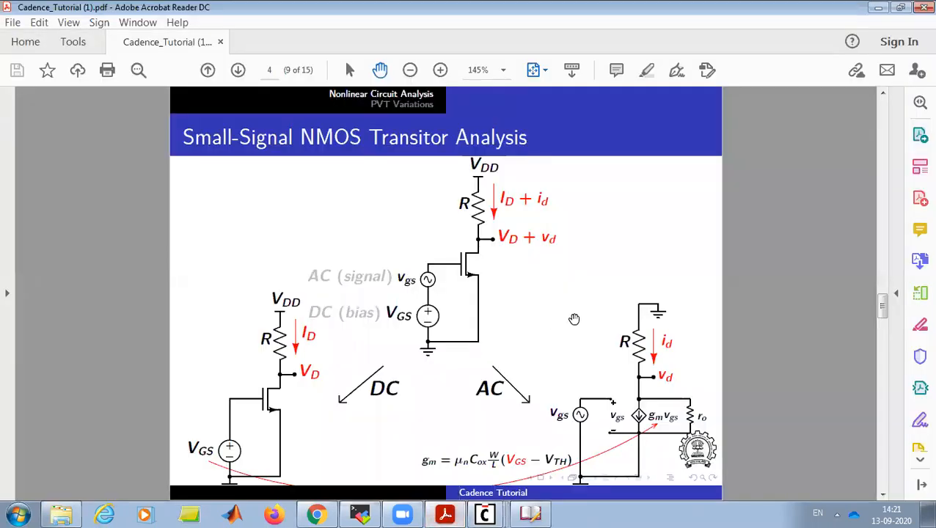
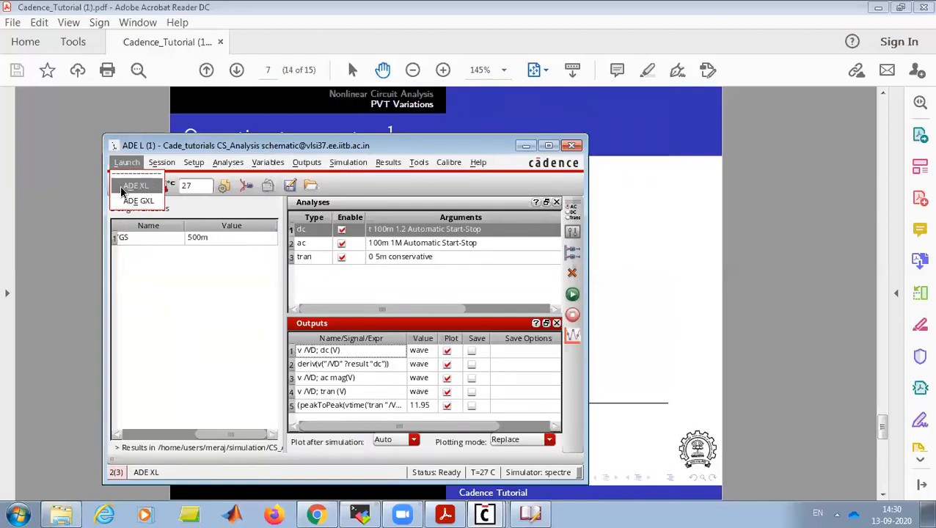
# Launch ADE XL from ADE L, creating a new adexl view for cell CS_Analysis, and maximise its window
pyautogui.click(132, 186)
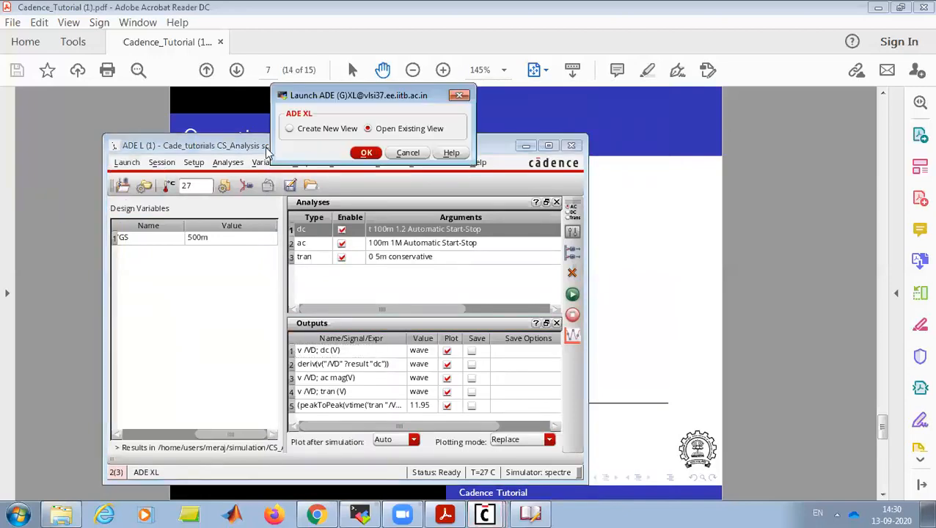
pyautogui.click(306, 131)
pyautogui.click(366, 153)
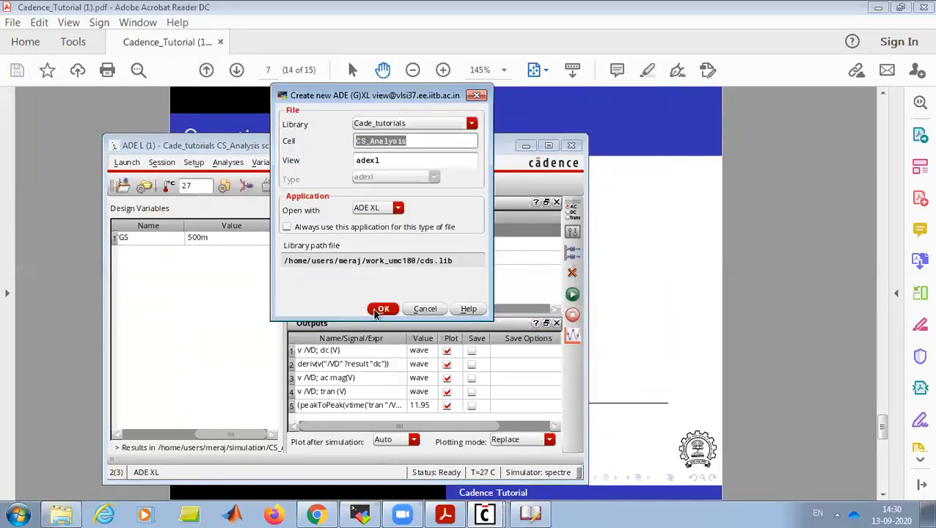
pyautogui.click(377, 311)
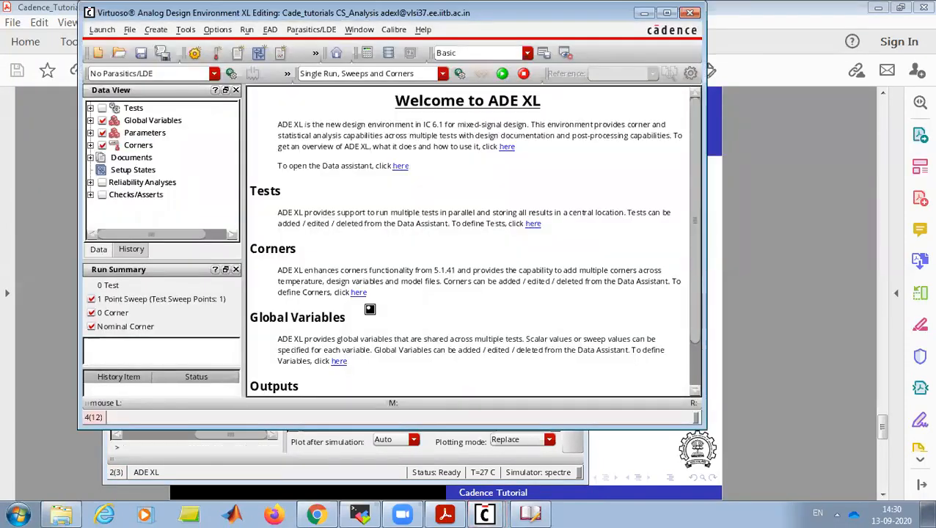
pyautogui.click(666, 13)
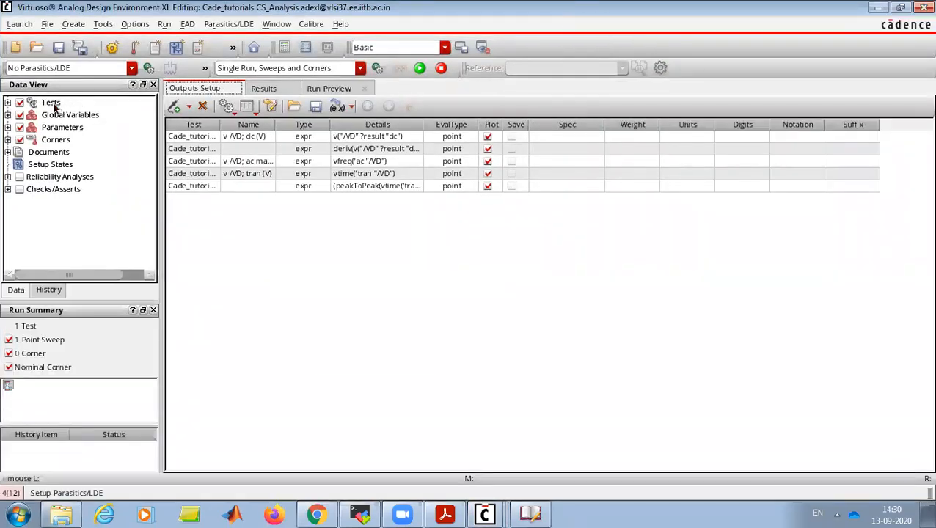
# Compare the ADE L setup with the tests and outputs in ADE XL, and check ADE XL's global variables
pyautogui.click(484, 514)
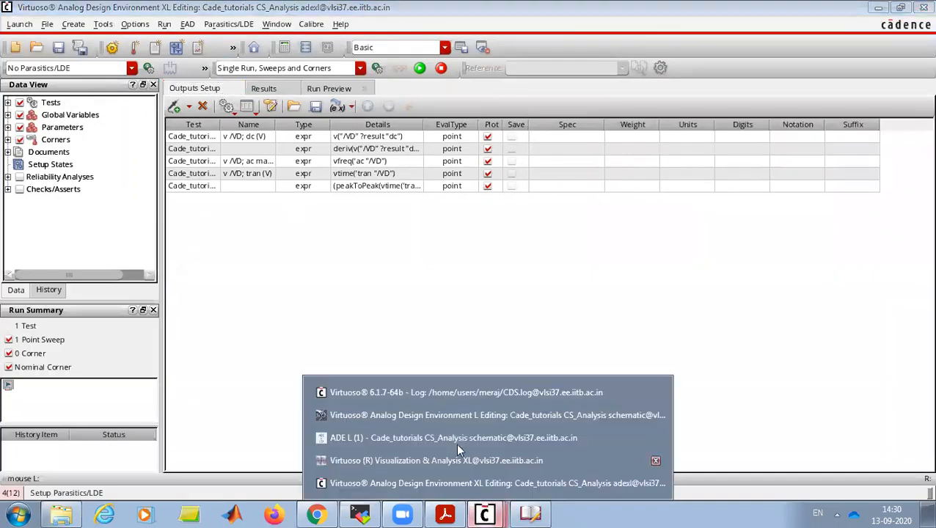
pyautogui.click(451, 438)
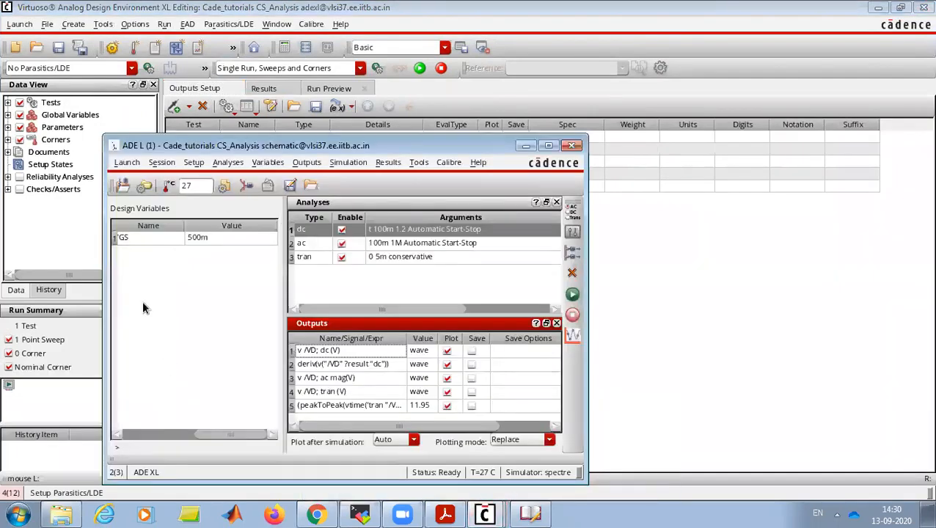
pyautogui.click(526, 146)
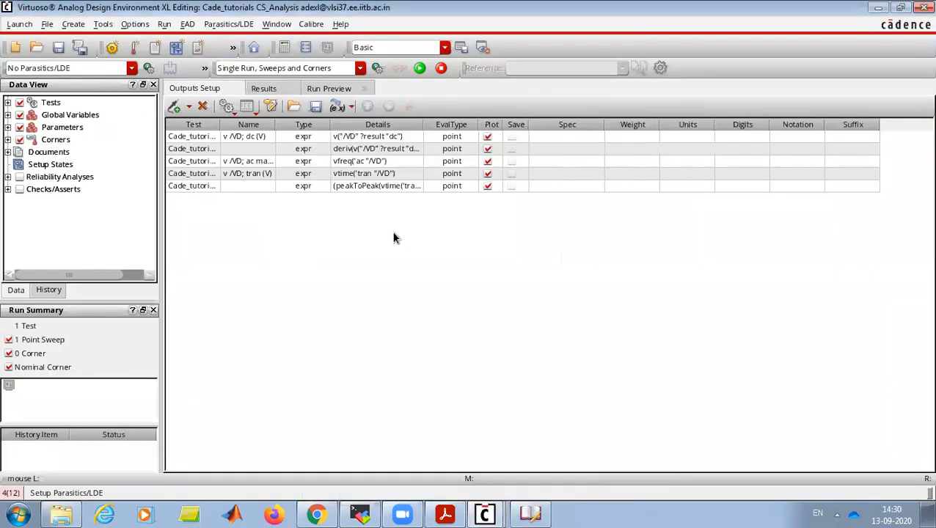
pyautogui.click(8, 116)
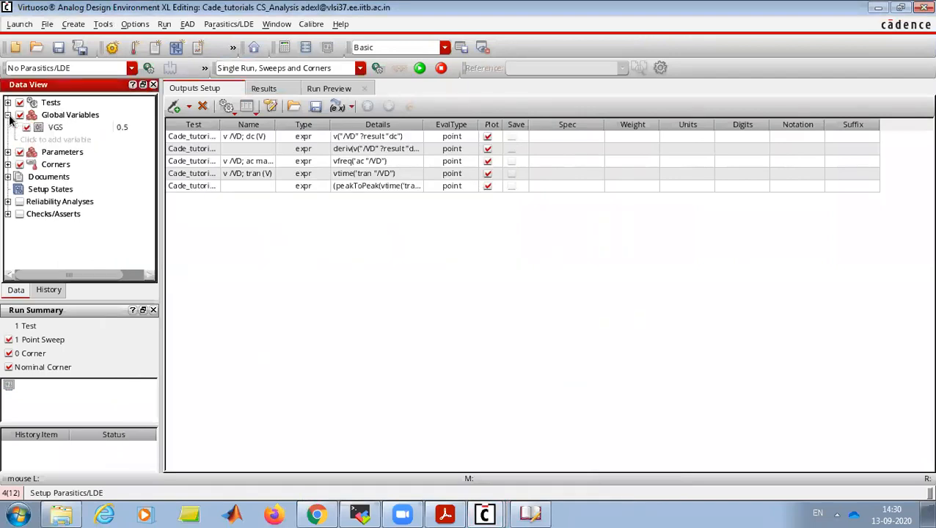
pyautogui.click(8, 115)
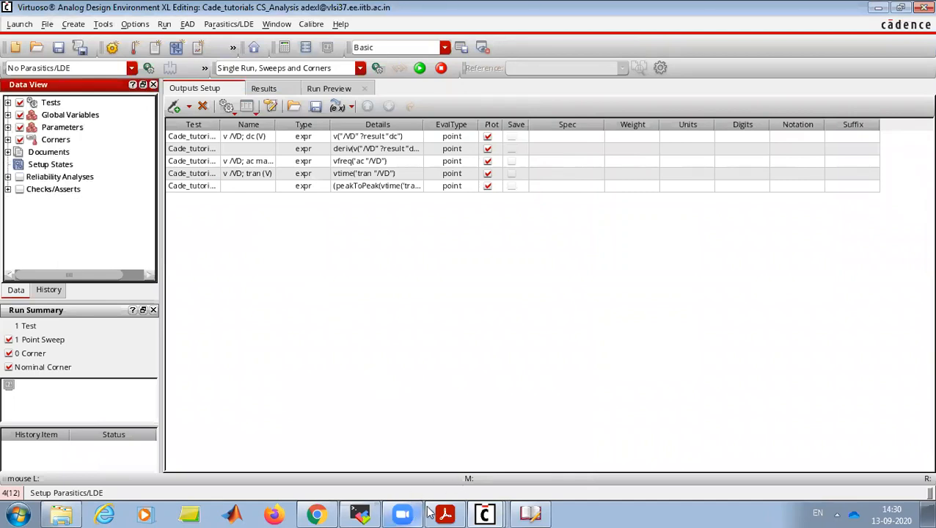
# In the CS_Analysis schematic, set the DC voltage of supply source V1 to the variable VDD, and check and save the design
pyautogui.click(498, 512)
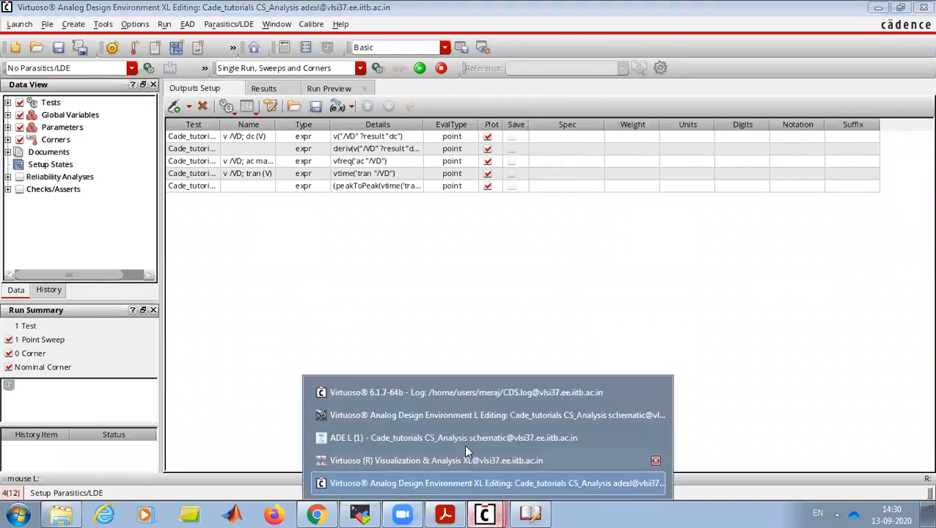
pyautogui.click(460, 414)
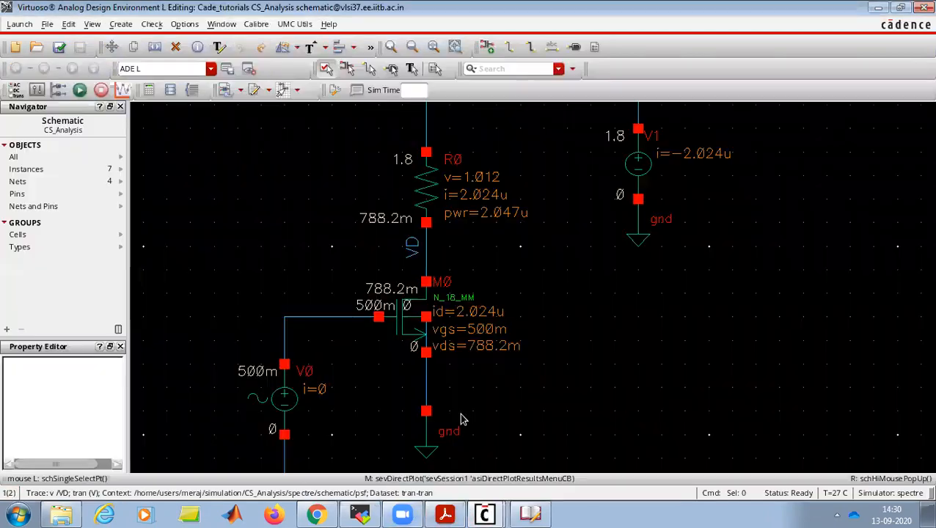
pyautogui.scroll(-1, 429, 302)
pyautogui.scroll(2, 531, 226)
pyautogui.click(534, 238)
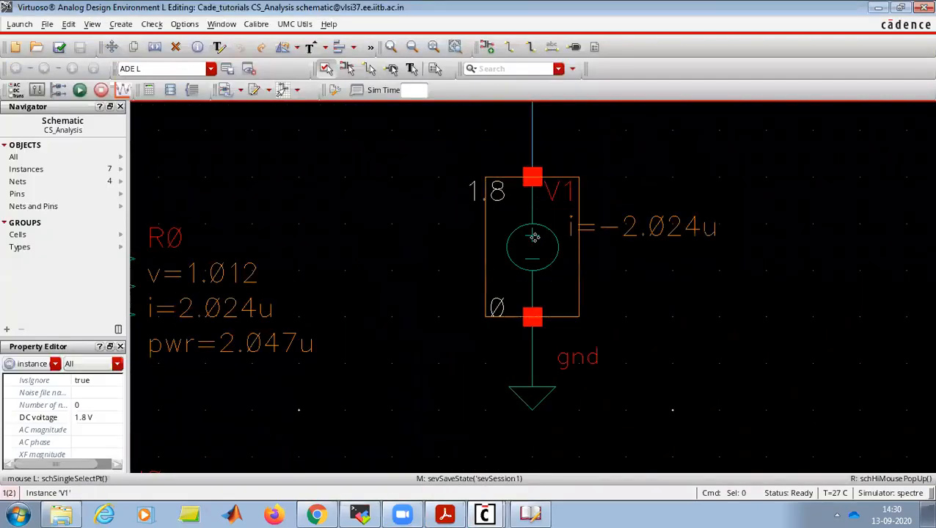
pyautogui.press('q')
pyautogui.moveTo(440, 407); pyautogui.dragTo(389, 410)
pyautogui.write('VDD')
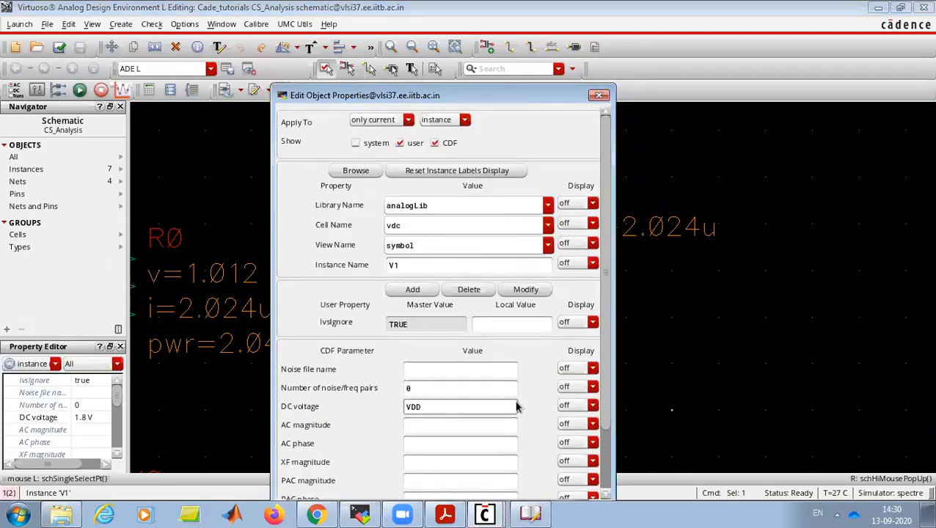
pyautogui.scroll(-2, 516, 406)
pyautogui.press('Return')
pyautogui.click(424, 389)
pyautogui.click(59, 47)
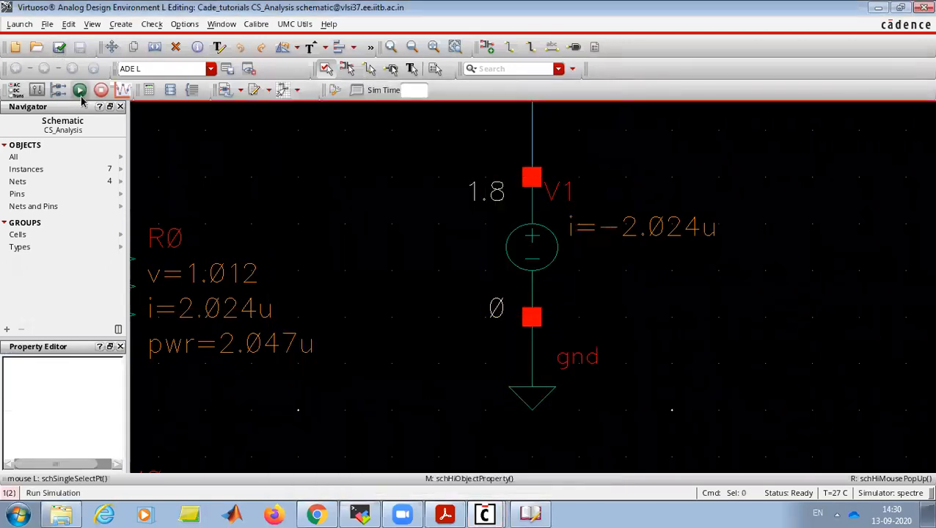
# Try to rerun the simulation from the schematic with the VDD variable, and close the simulator's output log
pyautogui.click(81, 90)
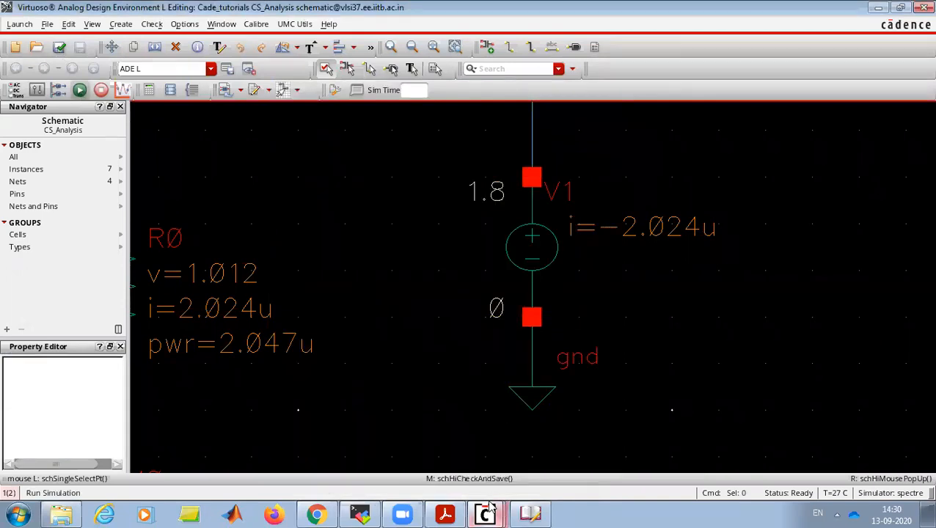
pyautogui.moveTo(490, 507)
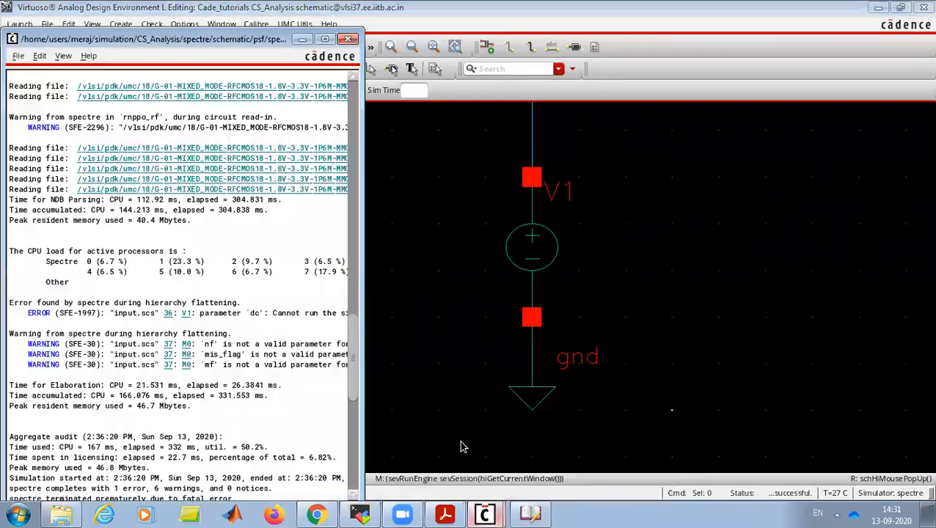
pyautogui.click(349, 39)
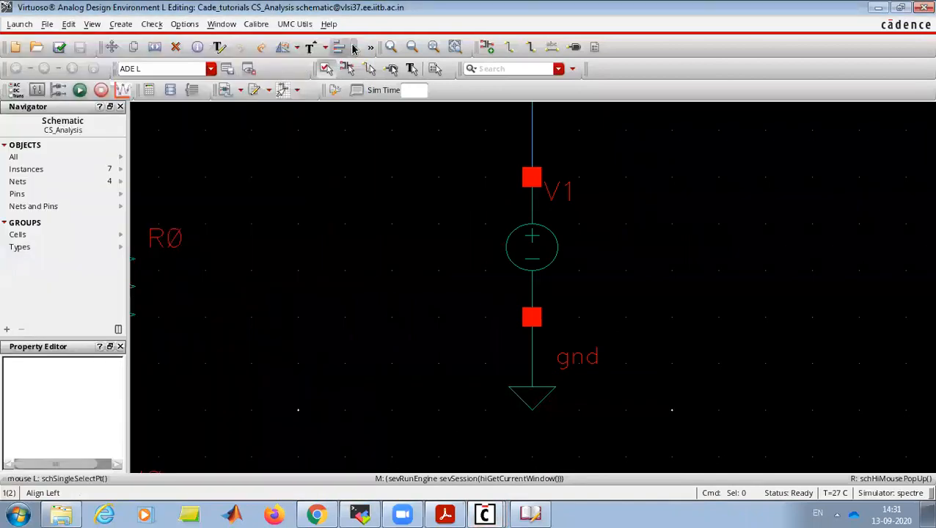
# In ADE L, set the VDD design variable to 1.8, run the simulation and dismiss its log window
pyautogui.moveTo(484, 514)
pyautogui.click(442, 438)
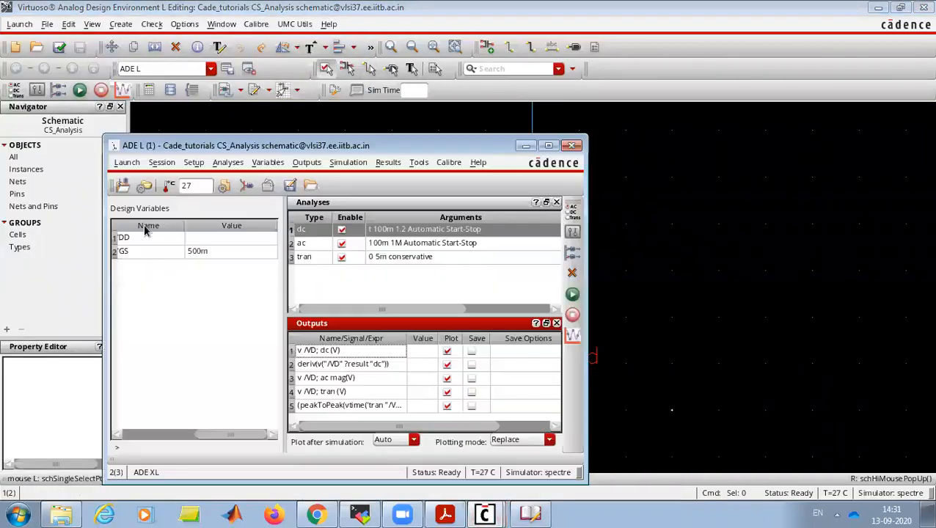
pyautogui.click(214, 242)
pyautogui.click(212, 237)
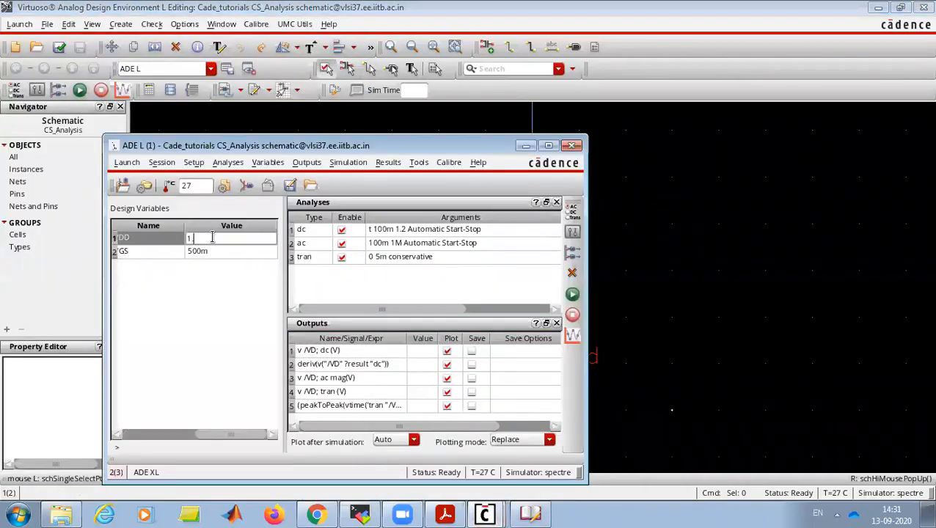
pyautogui.write('1.8')
pyautogui.click(426, 285)
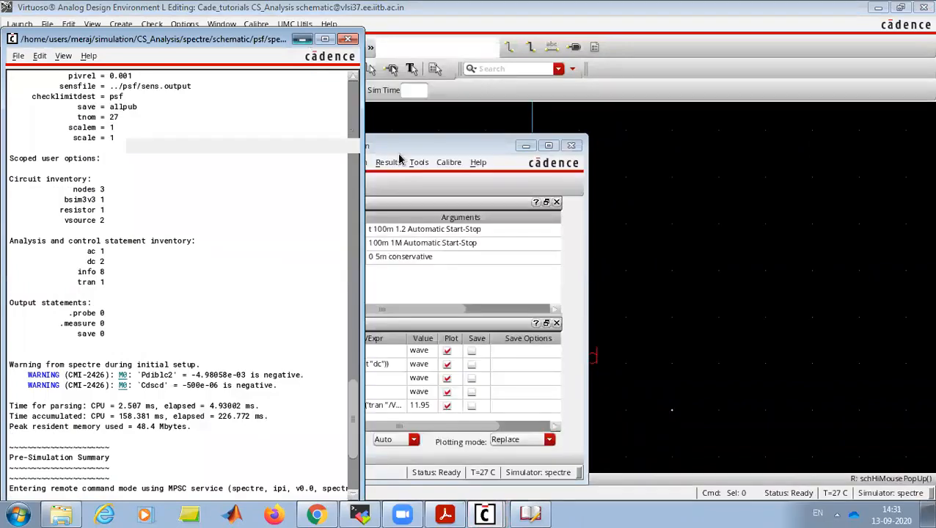
pyautogui.click(303, 39)
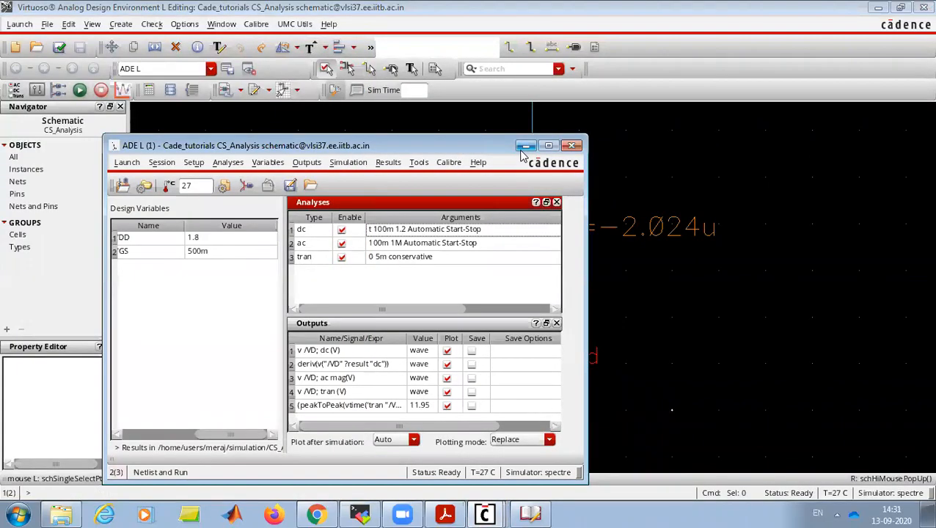
# Save the ADE L session state as a cellview of CS_Analysis in the Cade_tutorials library
pyautogui.click(159, 165)
pyautogui.click(187, 208)
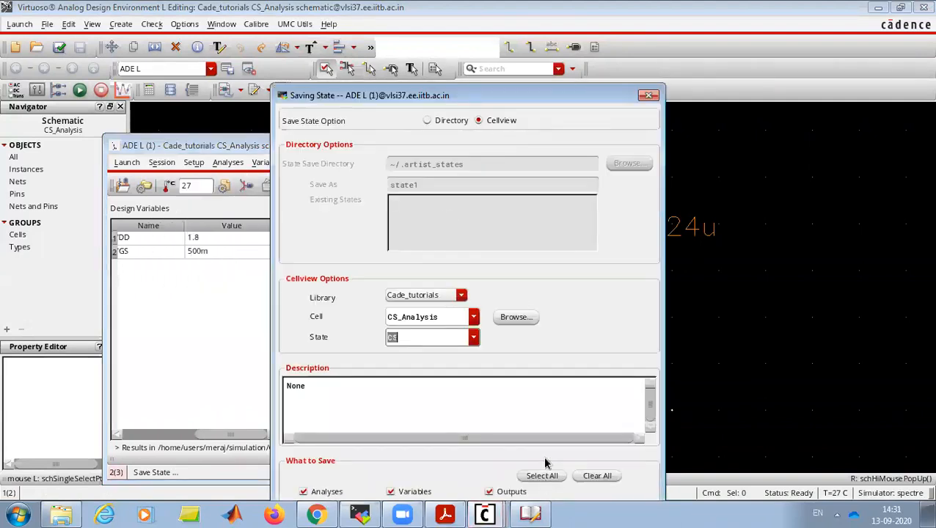
pyautogui.press('Return')
pyautogui.click(415, 250)
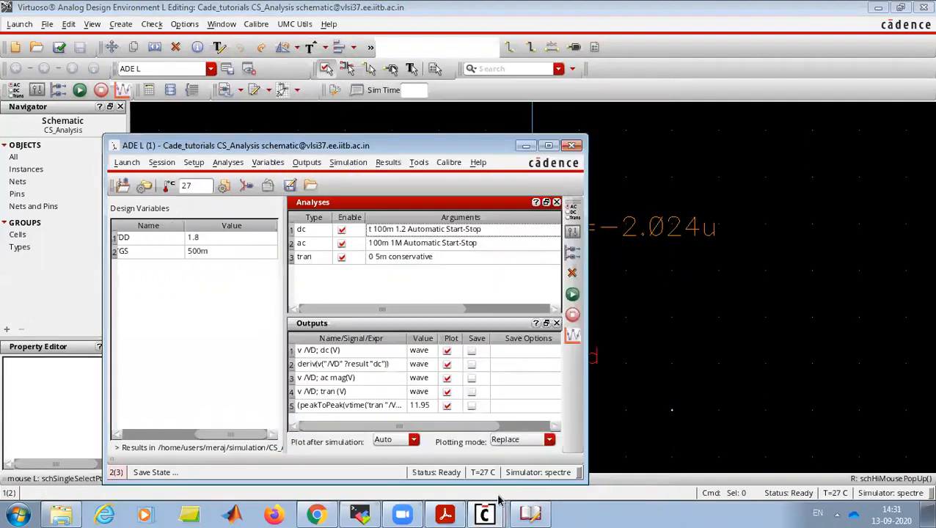
# Bring up the already open ADE XL window for CS_Analysis and close it, saving the changes to its setup
pyautogui.moveTo(484, 514)
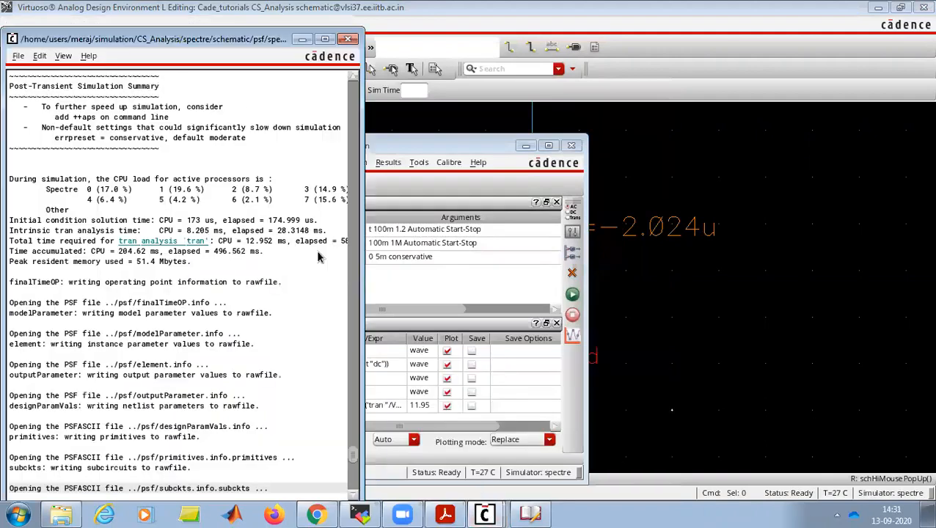
pyautogui.click(482, 483)
pyautogui.moveTo(484, 513)
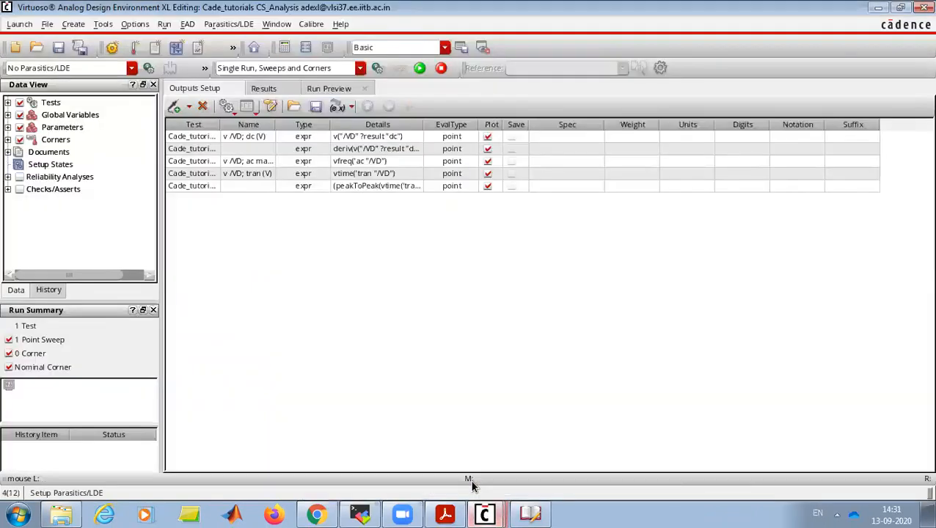
pyautogui.click(478, 483)
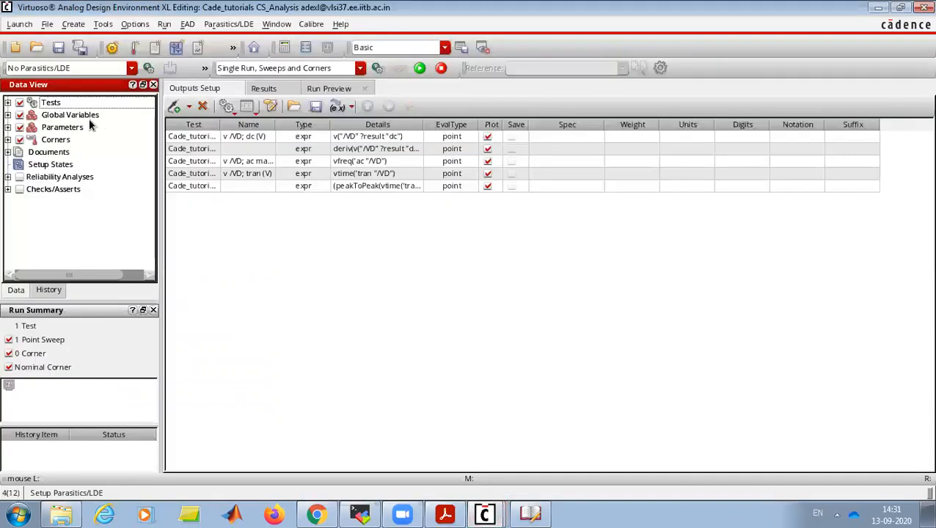
pyautogui.click(924, 7)
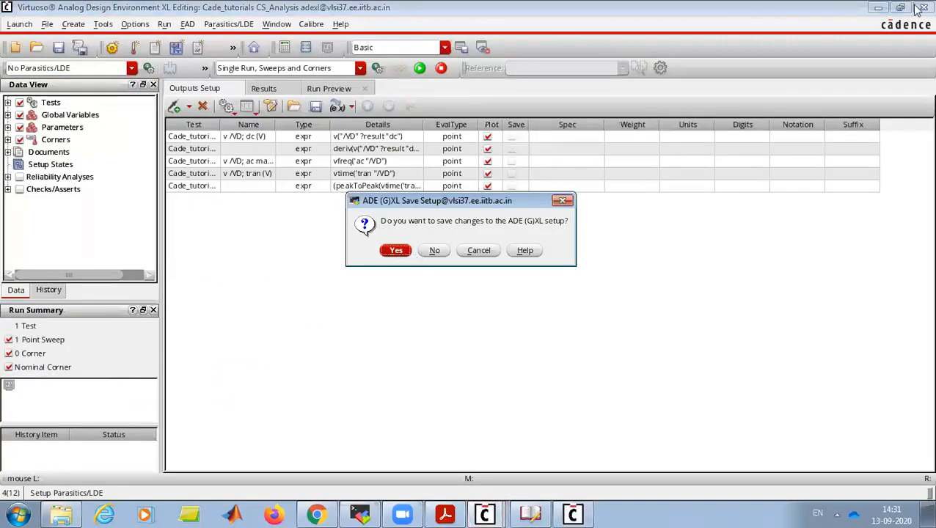
pyautogui.press('Return')
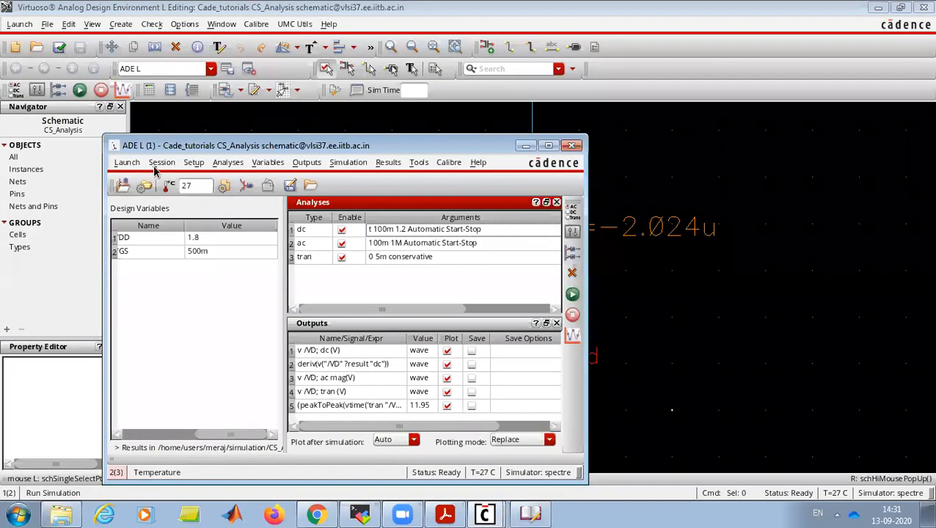
# Launch ADE XL from ADE L by creating a new adexl view for the CS_Analysis cell in Cade_tutorials
pyautogui.click(146, 163)
pyautogui.click(126, 162)
pyautogui.click(130, 183)
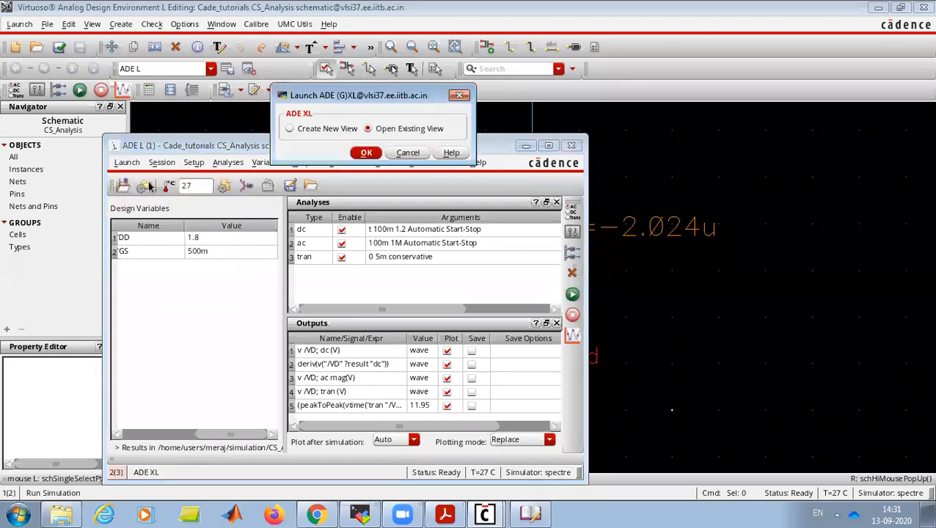
pyautogui.click(290, 128)
pyautogui.click(364, 152)
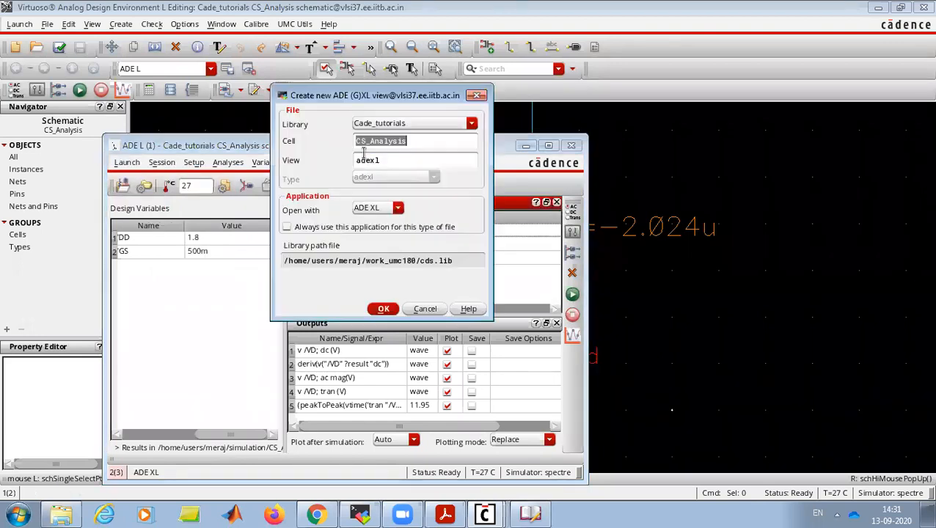
pyautogui.click(380, 307)
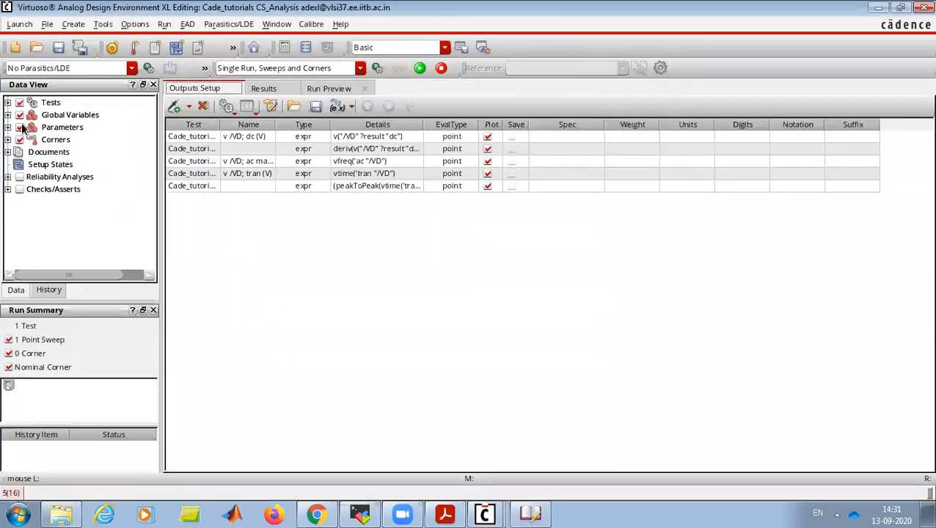
# Check the global variables in the ADE XL data view and open Corners Setup to add a corner
pyautogui.click(7, 115)
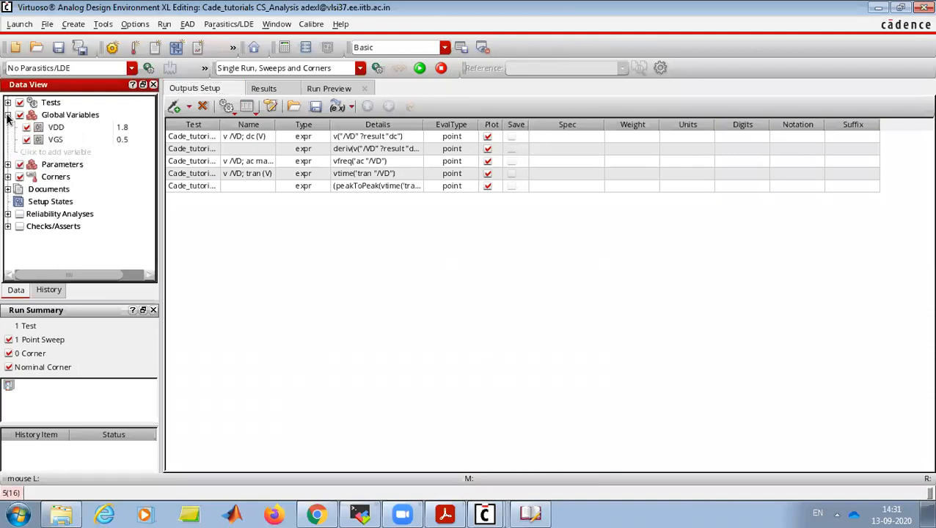
pyautogui.click(7, 116)
pyautogui.click(7, 140)
pyautogui.click(7, 140)
pyautogui.click(8, 140)
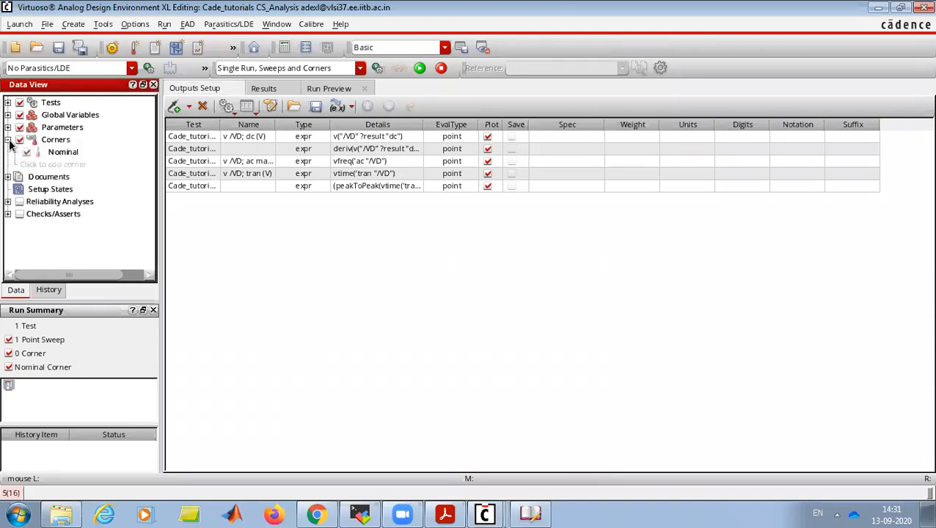
pyautogui.click(66, 164)
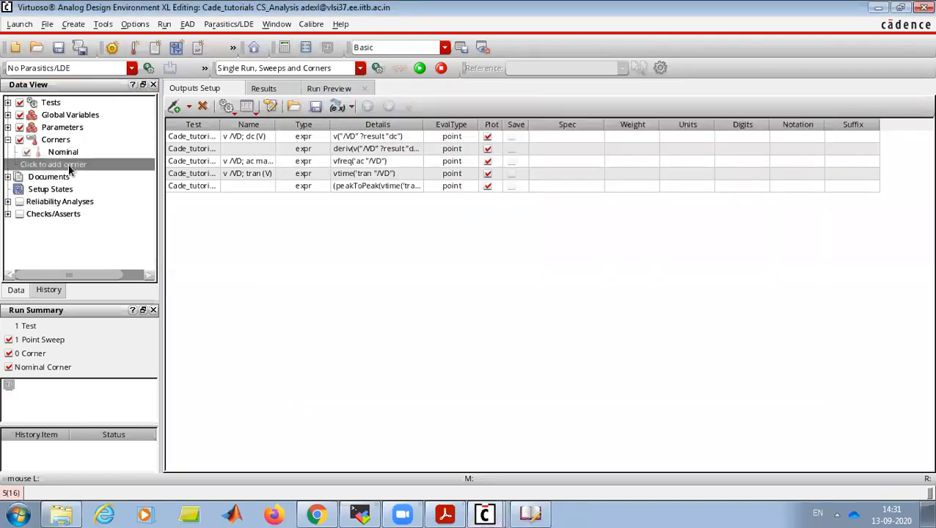
pyautogui.click(484, 514)
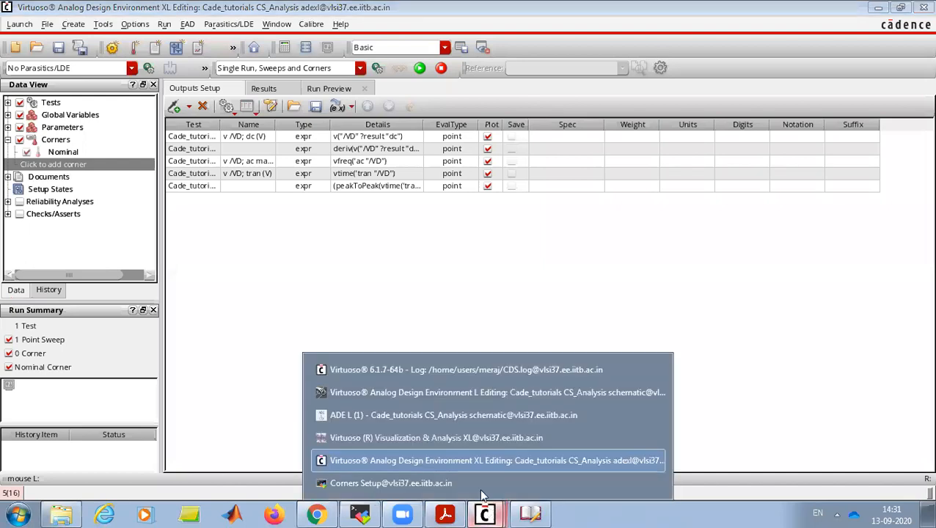
pyautogui.click(557, 478)
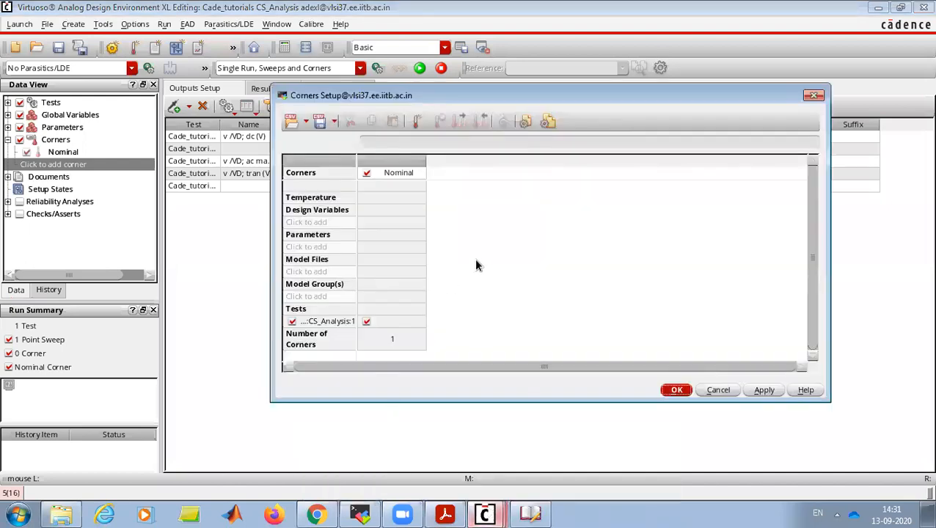
# Add a new corner beside Nominal in Corners Setup and name it PV
pyautogui.click(414, 244)
pyautogui.click(530, 225)
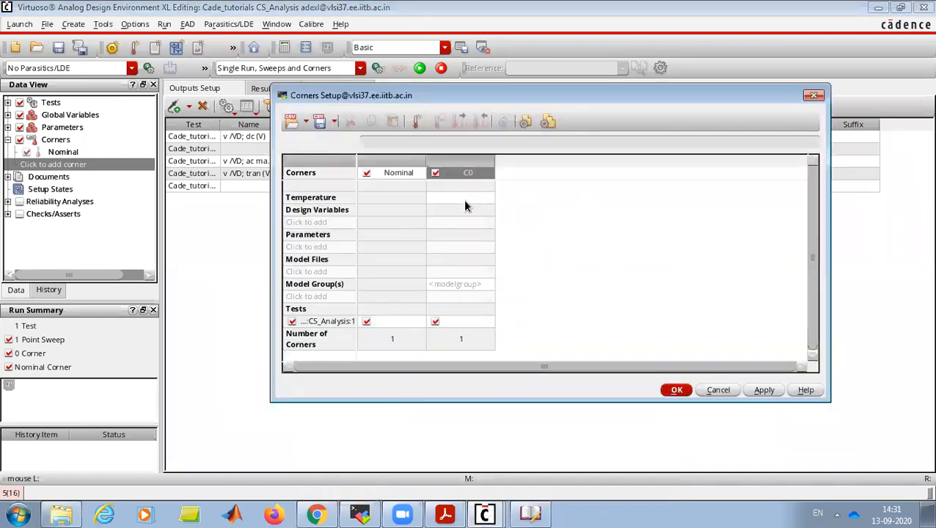
pyautogui.rightClick(394, 246)
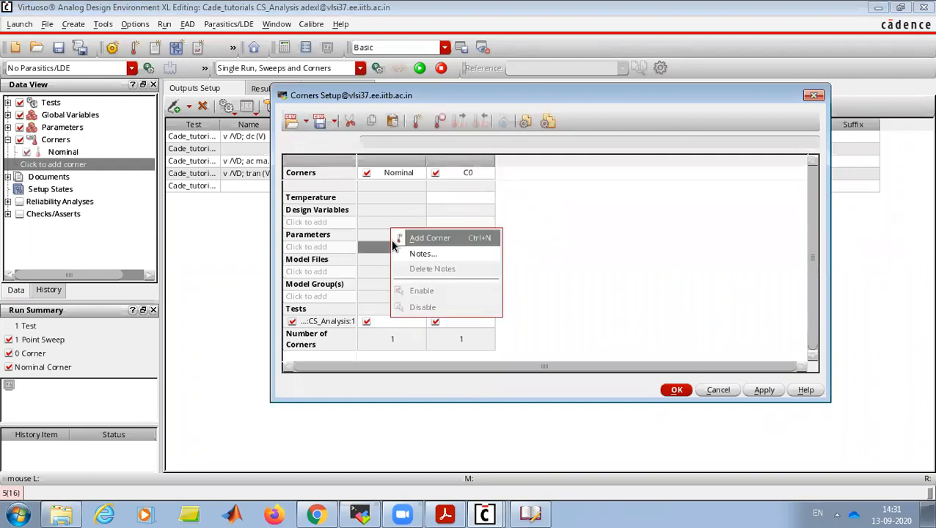
pyautogui.click(549, 269)
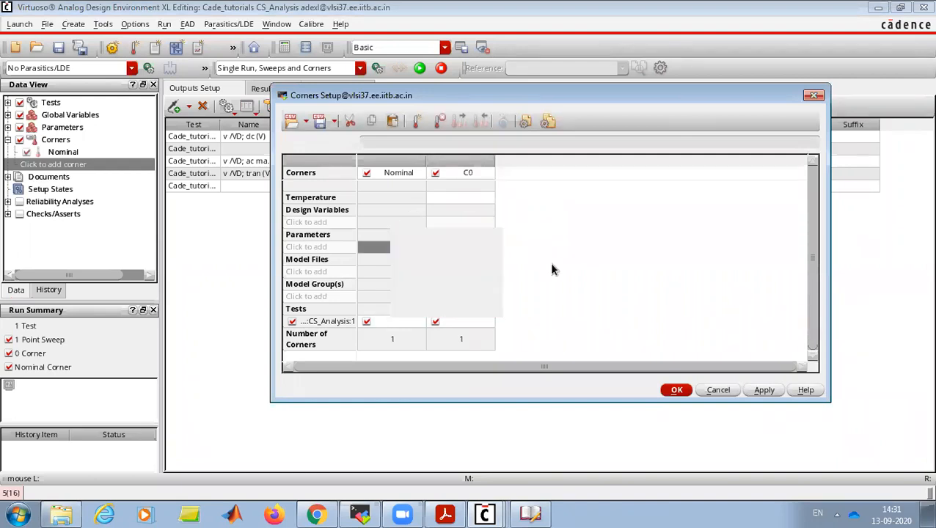
pyautogui.doubleClick(474, 173)
pyautogui.press('BackSpace')
pyautogui.write('PV')
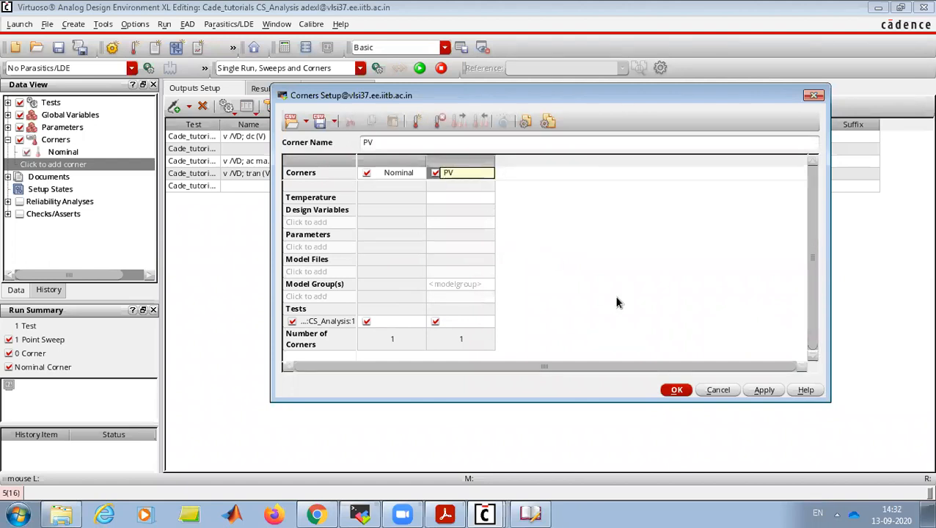
pyautogui.press('Return')
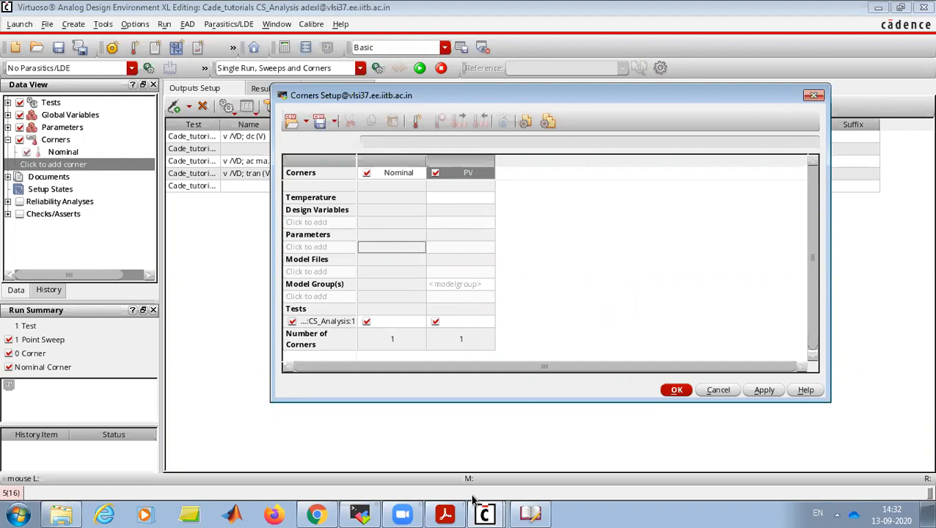
# Switch to Adobe Acrobat Reader, view the Process Variations slide on transistor and resistor/capacitor corners, and return to Corners Setup
pyautogui.click(445, 514)
pyautogui.scroll(-1, 447, 321)
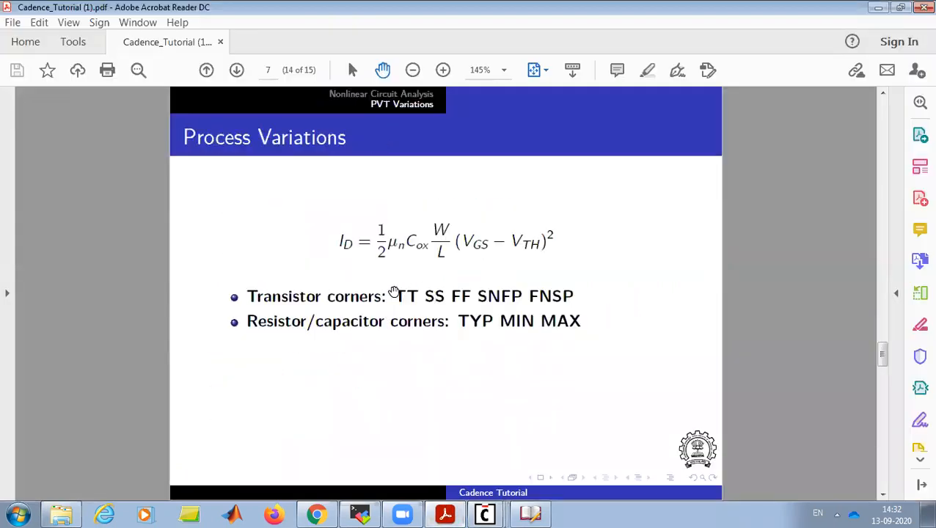
pyautogui.click(873, 15)
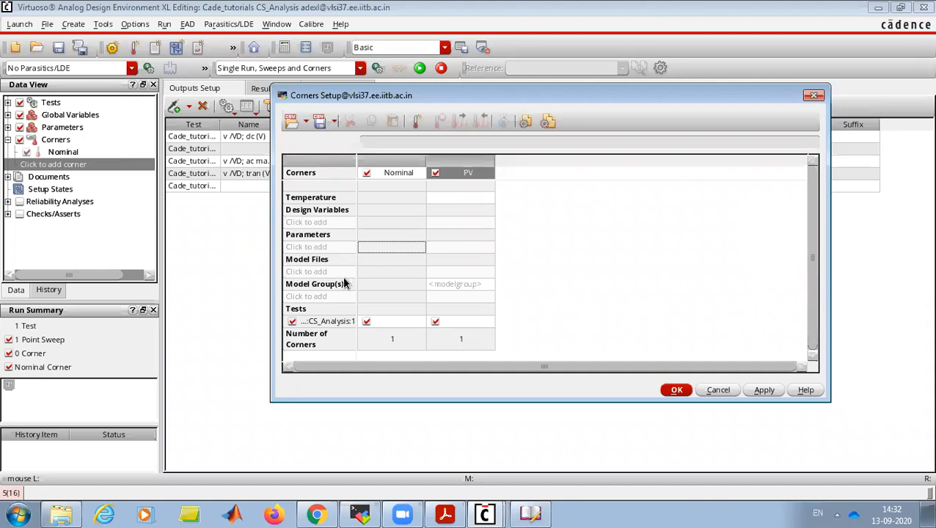
# Examine the model files and their section names in ADE L's Model Library Setup, leaving it without changes
pyautogui.click(481, 504)
pyautogui.click(453, 415)
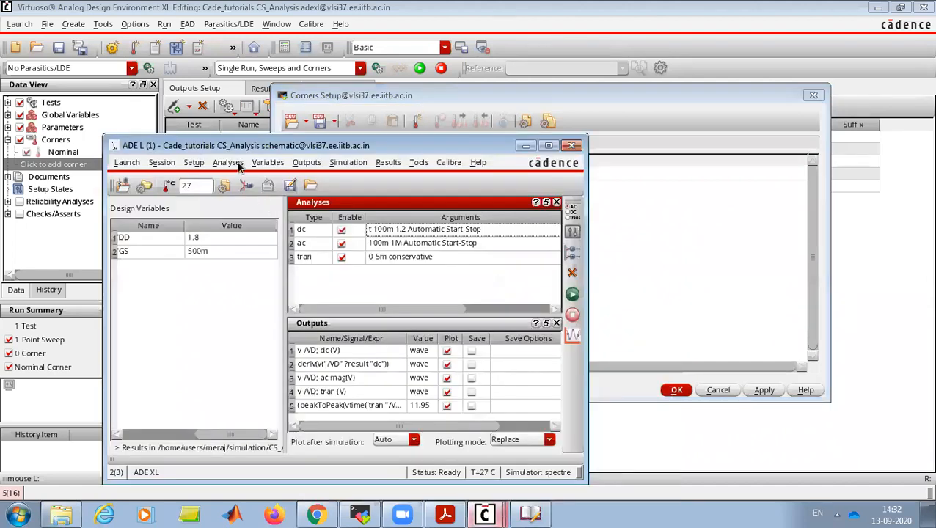
pyautogui.click(195, 163)
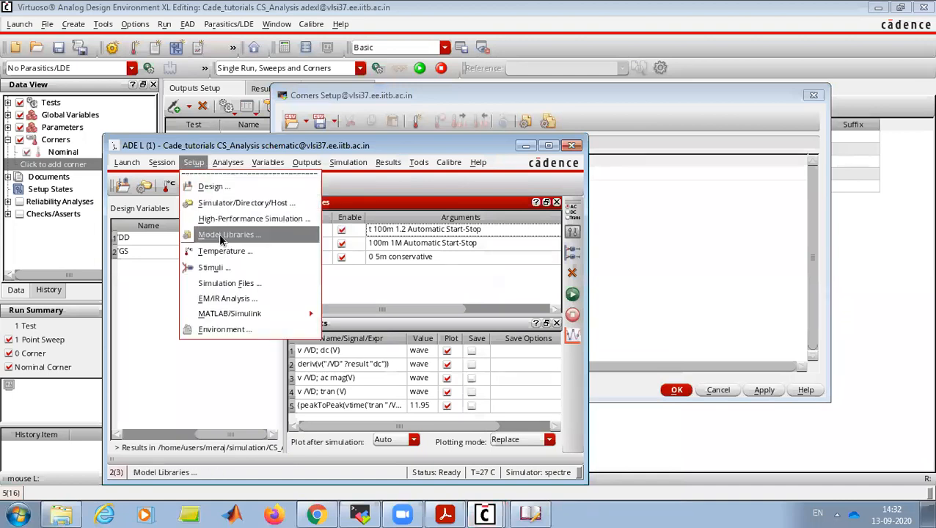
pyautogui.click(219, 233)
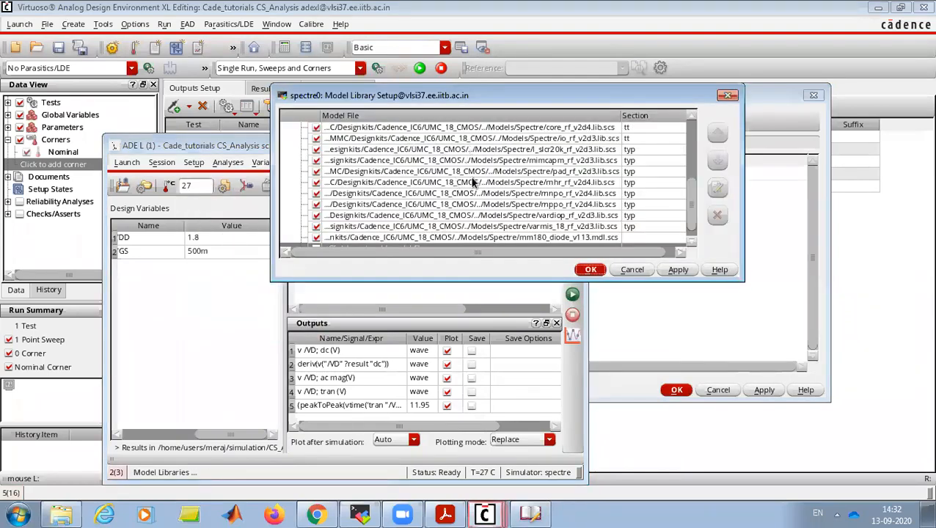
pyautogui.scroll(2, 473, 181)
pyautogui.scroll(-4, 466, 185)
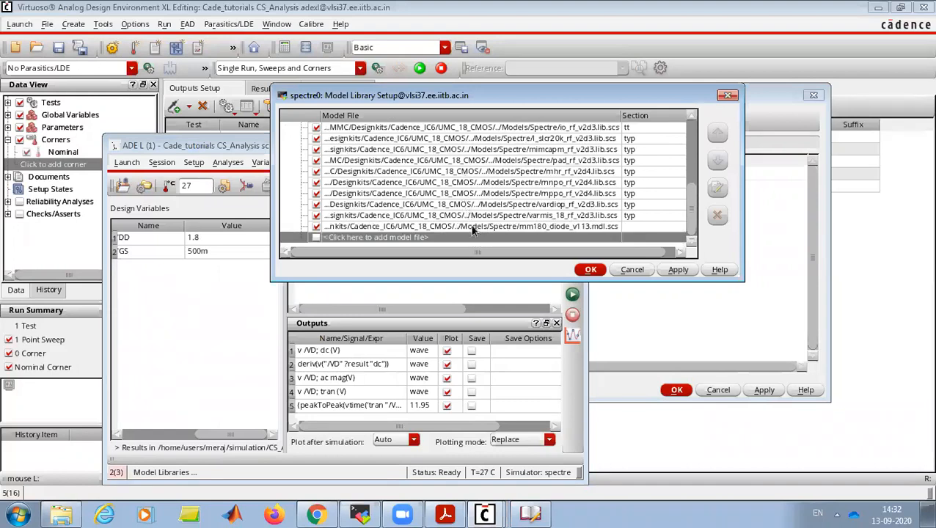
pyautogui.scroll(4, 475, 242)
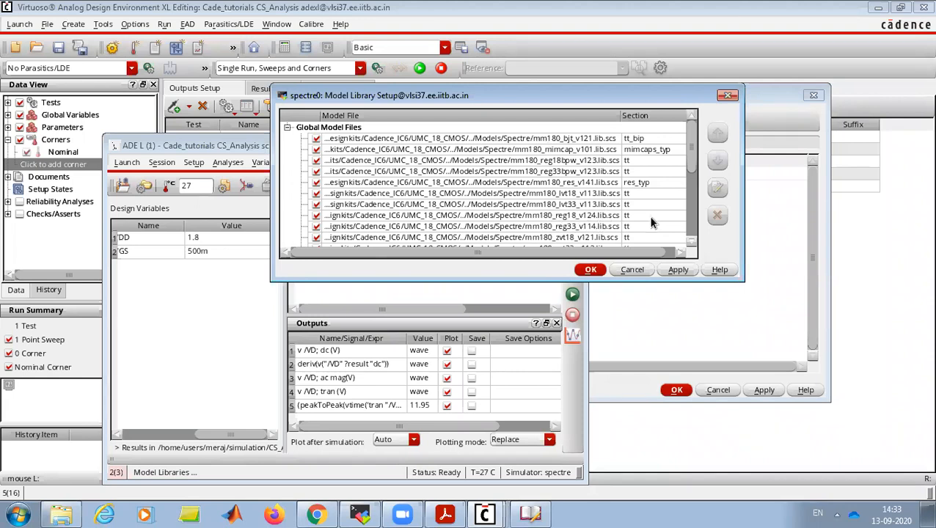
pyautogui.click(631, 270)
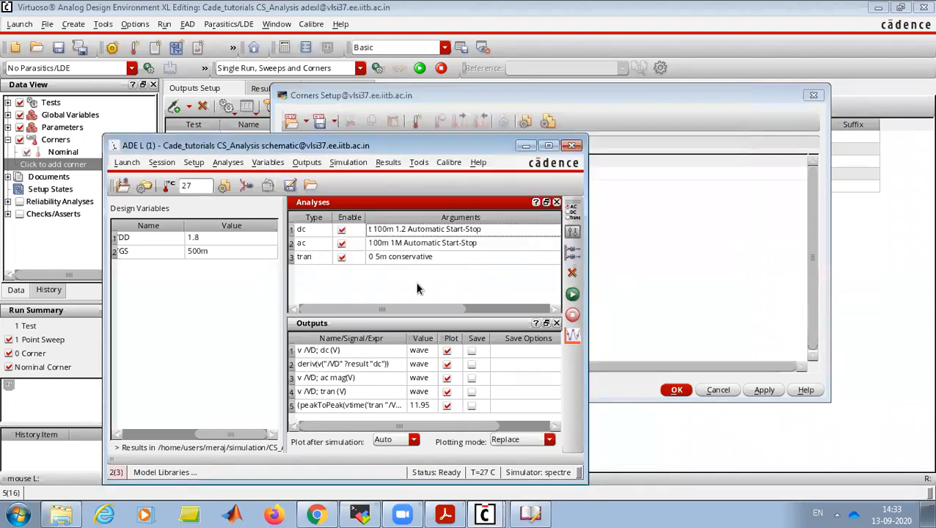
# Import the model files from the tests into the Model Files list of Corners Setup
pyautogui.click(635, 272)
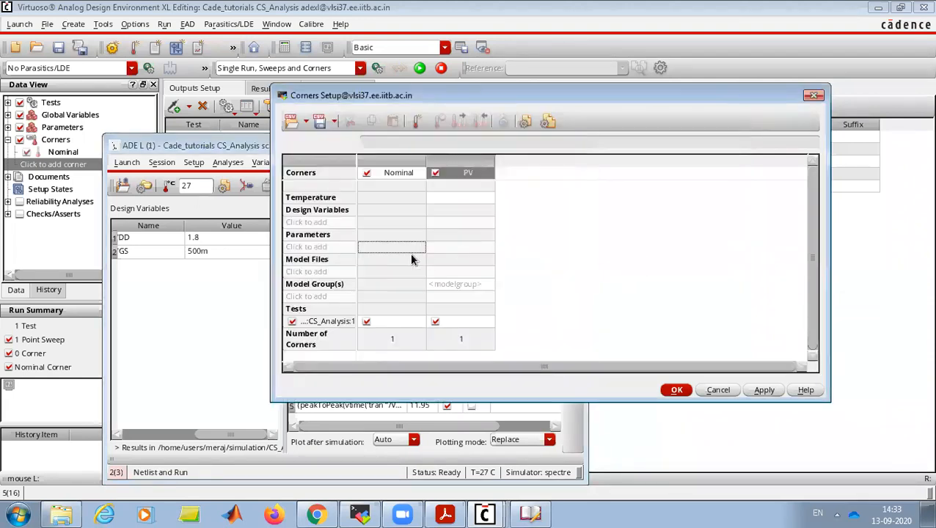
pyautogui.click(317, 274)
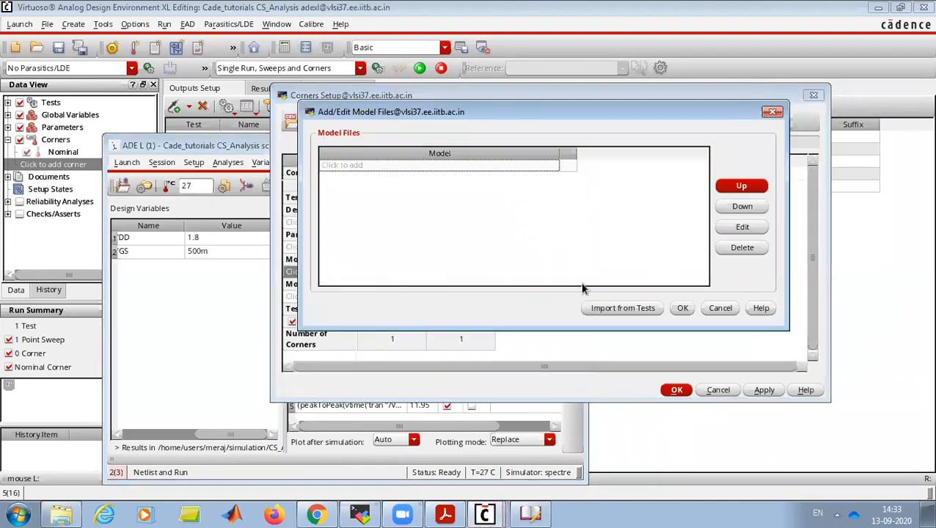
pyautogui.click(591, 311)
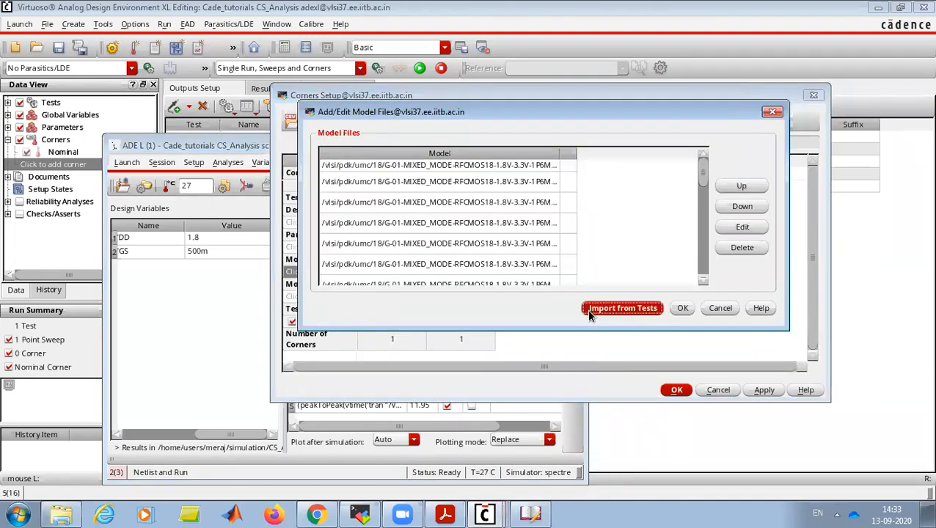
# Accept the imported model files and widen the Corners Setup name column to show their full file names
pyautogui.click(681, 308)
pyautogui.scroll(-6, 623, 282)
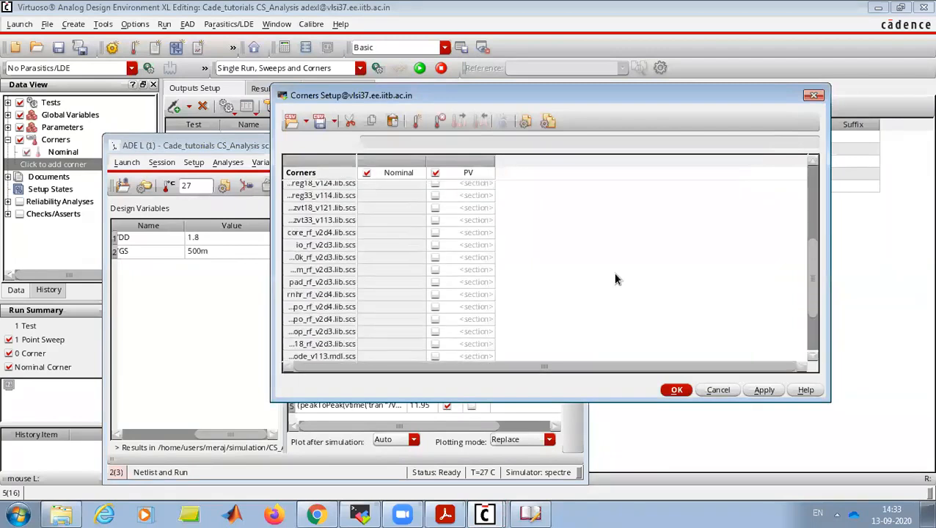
pyautogui.scroll(4, 616, 279)
pyautogui.scroll(1, 616, 279)
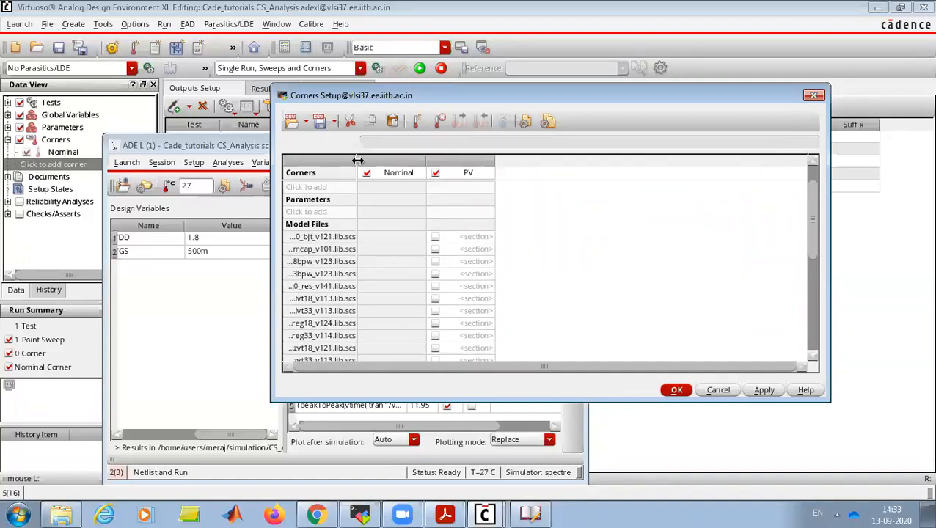
pyautogui.moveTo(362, 160); pyautogui.dragTo(432, 160)
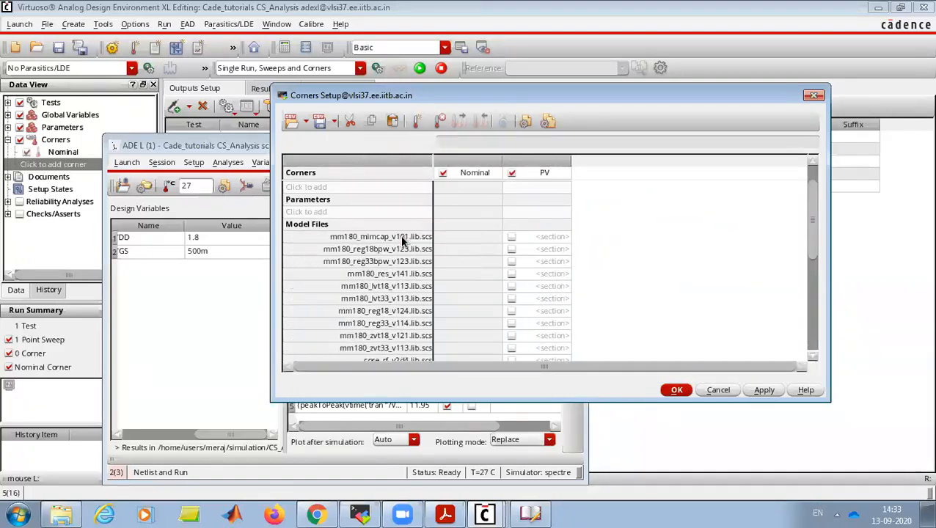
# Remove all model files from the Corners Setup table except mm180_reg18_v124.lib.scs
pyautogui.rightClick(400, 234)
pyautogui.click(402, 237)
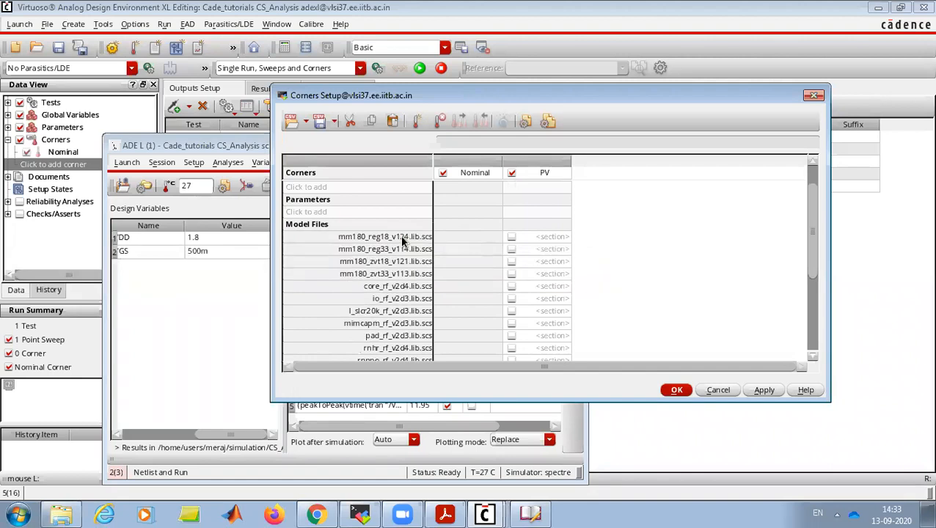
pyautogui.click(398, 249)
pyautogui.press('Delete')
pyautogui.press('Delete')
pyautogui.press('Delete')
pyautogui.rightClick(398, 251)
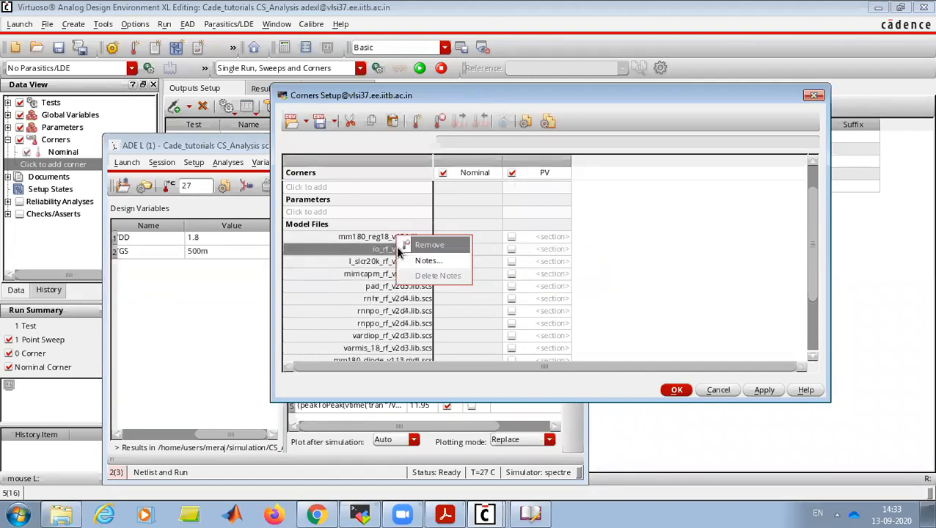
pyautogui.click(398, 251)
pyautogui.rightClick(397, 249)
pyautogui.click(397, 249)
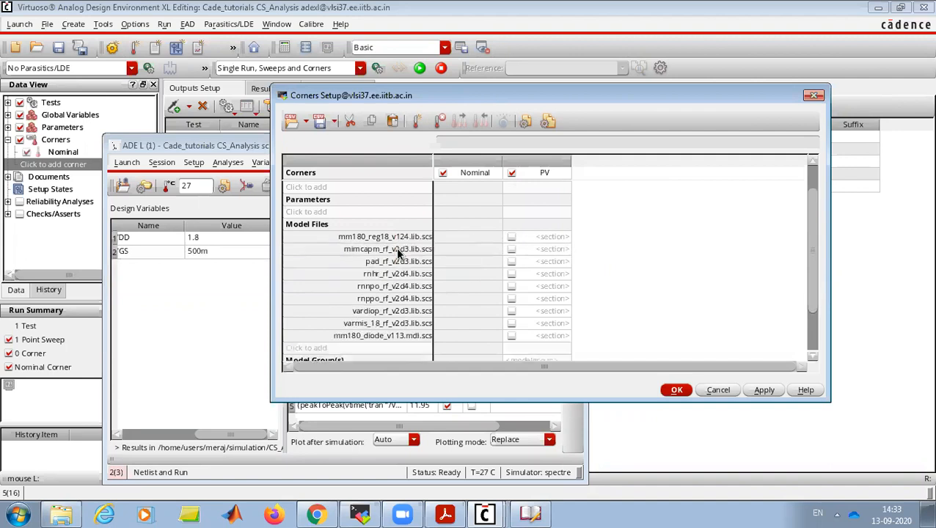
pyautogui.rightClick(397, 250)
pyautogui.click(397, 249)
pyautogui.rightClick(397, 250)
pyautogui.click(426, 247)
pyautogui.rightClick(398, 250)
pyautogui.click(404, 249)
pyautogui.rightClick(403, 251)
pyautogui.click(403, 251)
pyautogui.rightClick(400, 250)
pyautogui.click(404, 250)
pyautogui.rightClick(399, 258)
pyautogui.click(400, 258)
pyautogui.rightClick(388, 278)
pyautogui.click(389, 283)
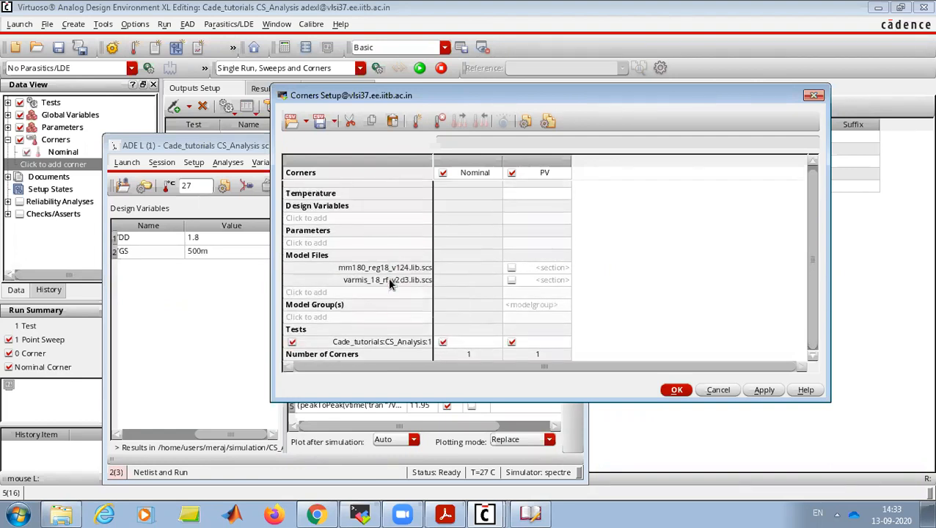
pyautogui.rightClick(389, 285)
pyautogui.click(392, 289)
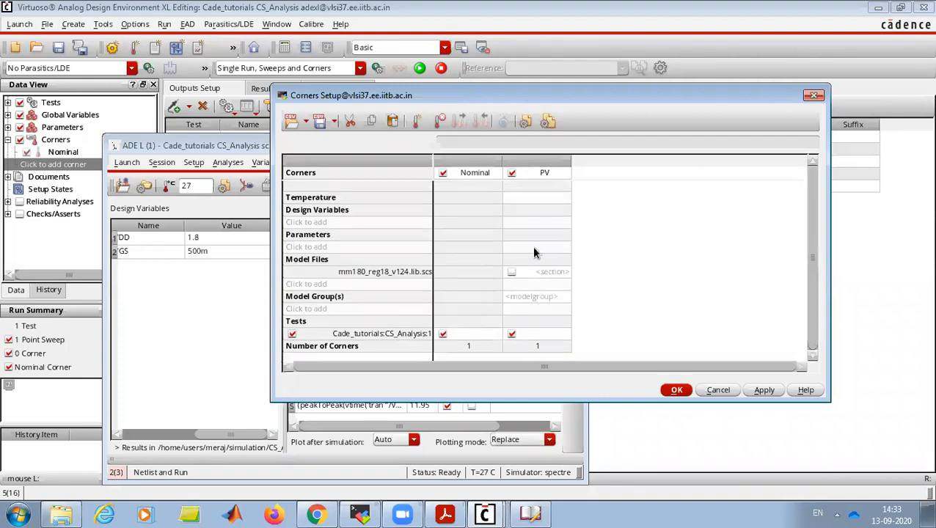
# Assign the sections ff, fnsp, snfp, ss and tt of mm180_reg18_v124.lib.scs to the PV corner
pyautogui.click(548, 271)
pyautogui.click(564, 273)
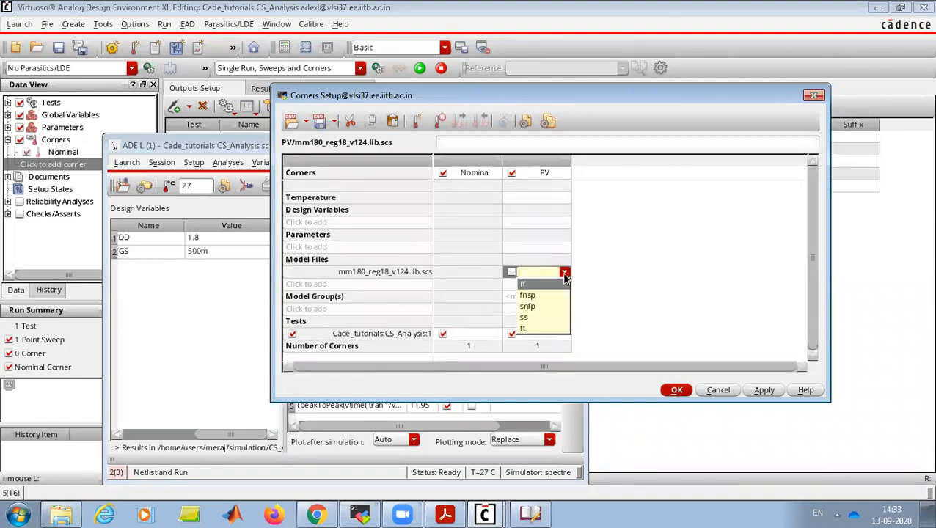
pyautogui.click(549, 285)
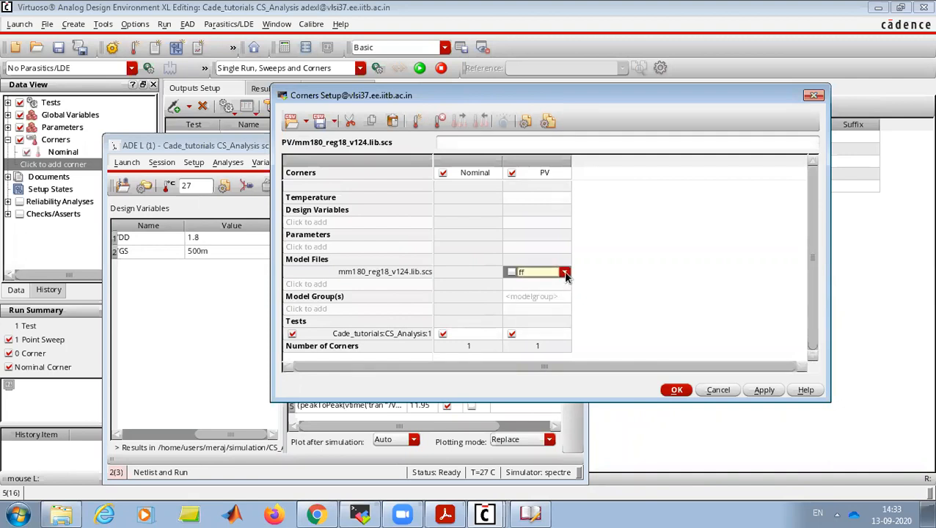
pyautogui.click(564, 273)
pyautogui.click(554, 295)
pyautogui.click(564, 274)
pyautogui.click(555, 307)
pyautogui.click(575, 273)
pyautogui.click(561, 318)
pyautogui.click(585, 272)
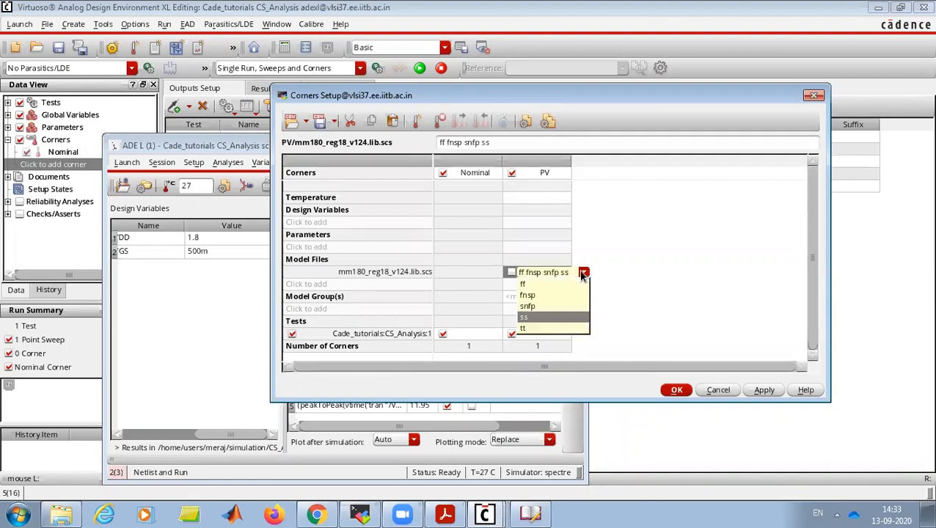
pyautogui.click(526, 328)
pyautogui.click(602, 304)
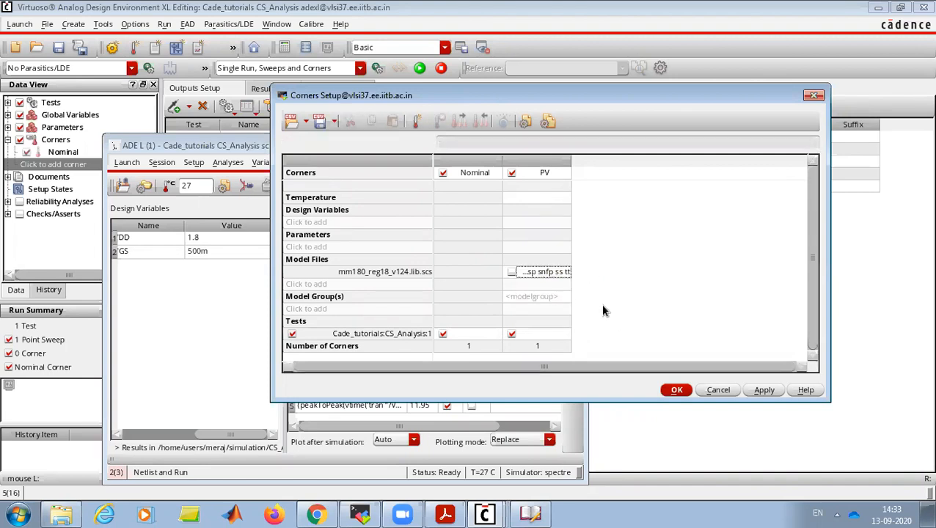
# Enable the model file for PV, exclude the CS_Analysis test from Nominal, and accept the corner setup
pyautogui.click(511, 273)
pyautogui.click(443, 335)
pyautogui.click(676, 390)
pyautogui.click(525, 149)
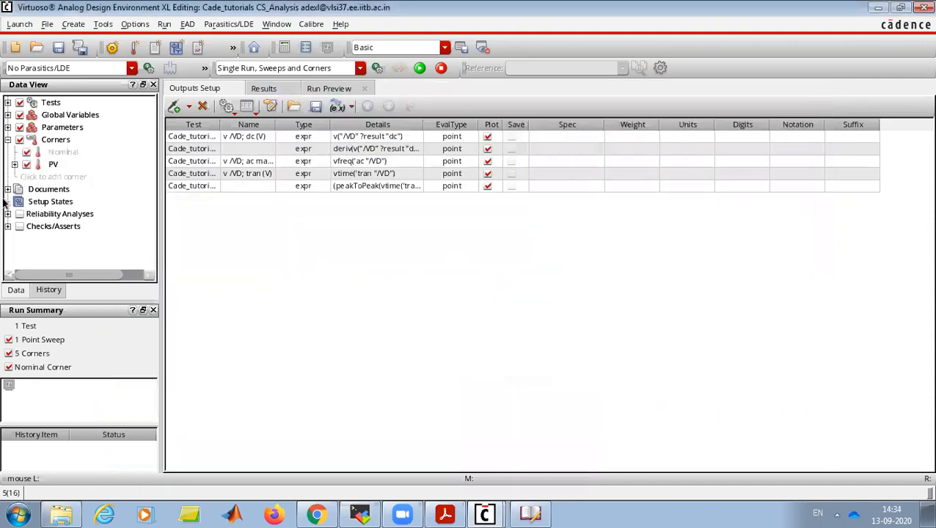
# Run the simulation over the PV corners and view the output results for all of them
pyautogui.click(419, 67)
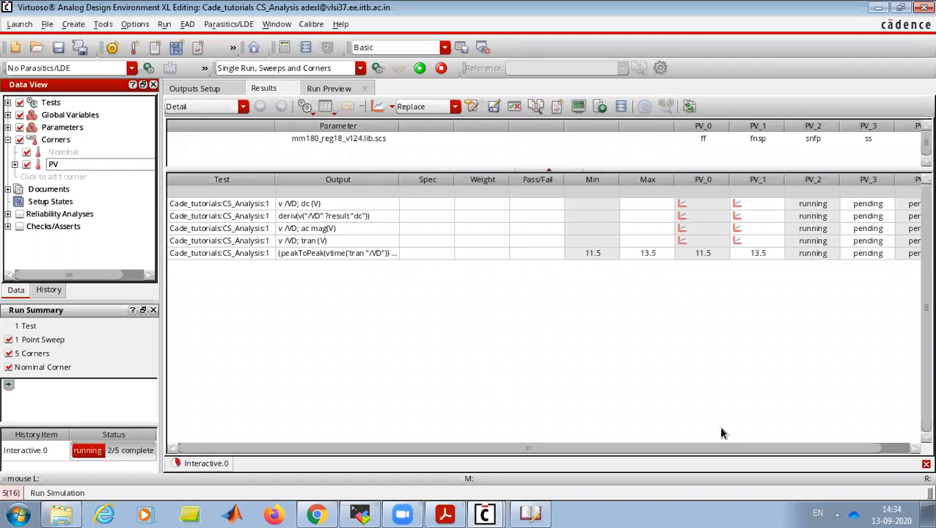
pyautogui.moveTo(664, 448); pyautogui.dragTo(796, 398)
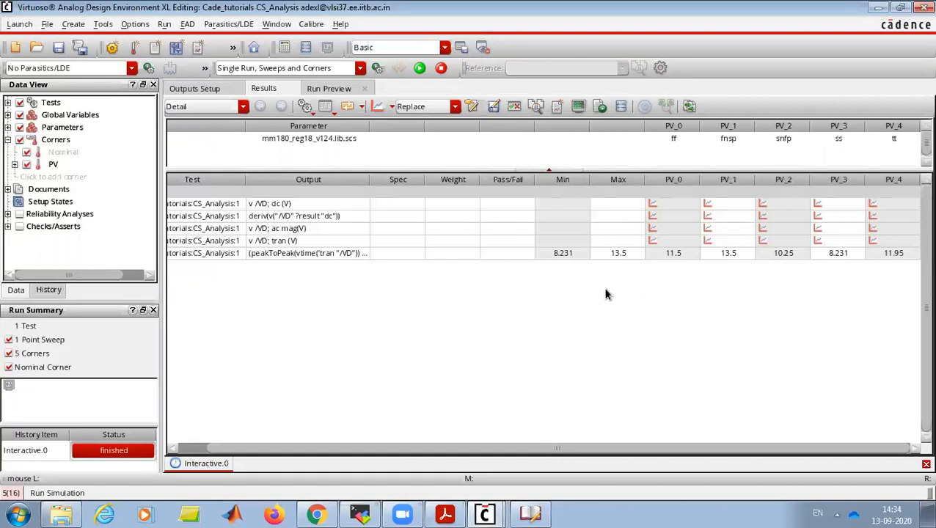
pyautogui.click(503, 254)
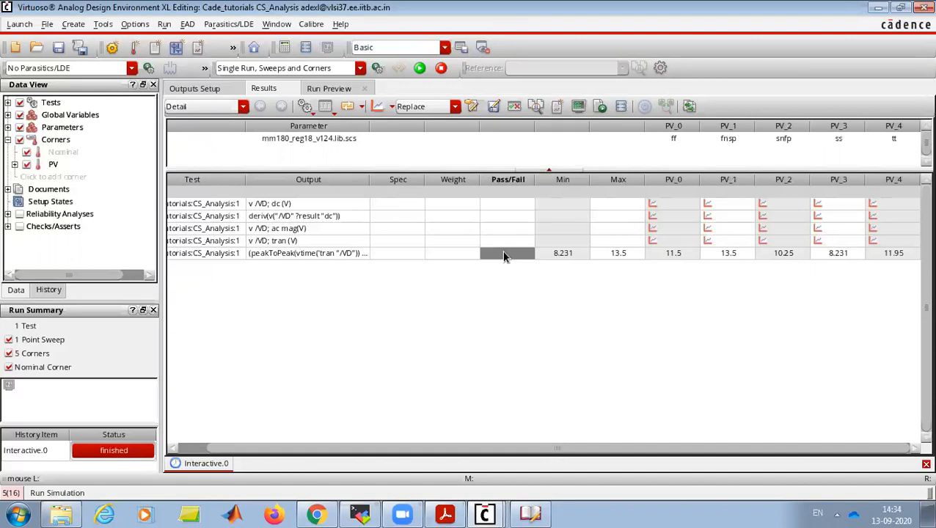
# Set the spec of the peakToPeak expression output to > 10 and rerun the PV corners to check pass/fail
pyautogui.click(205, 89)
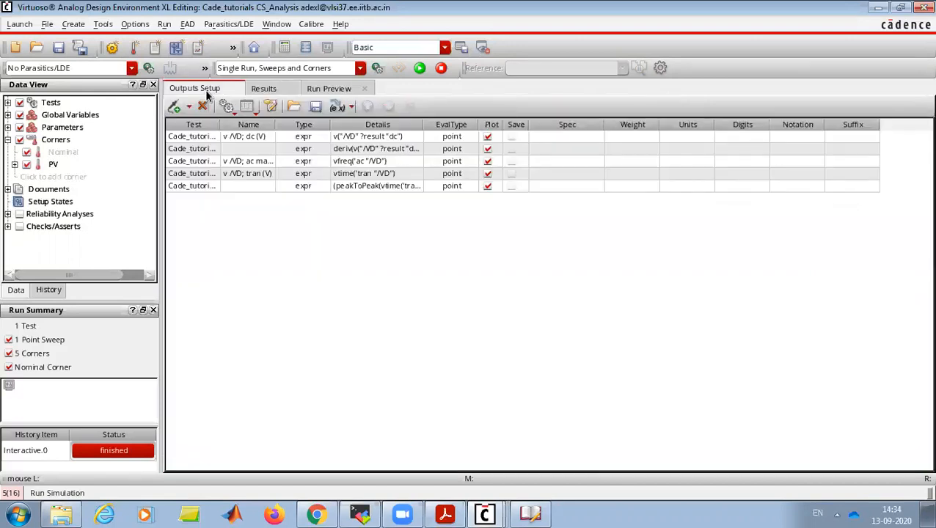
pyautogui.click(564, 188)
pyautogui.click(567, 188)
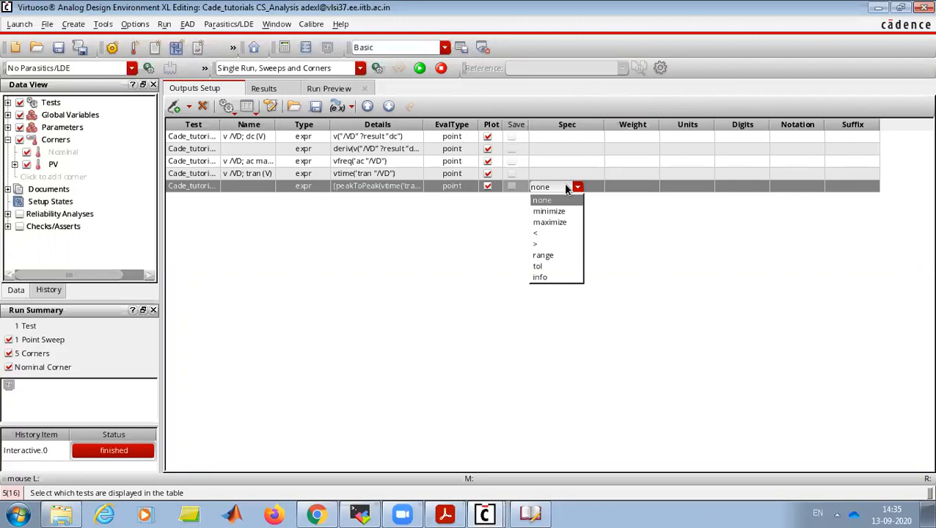
pyautogui.click(564, 233)
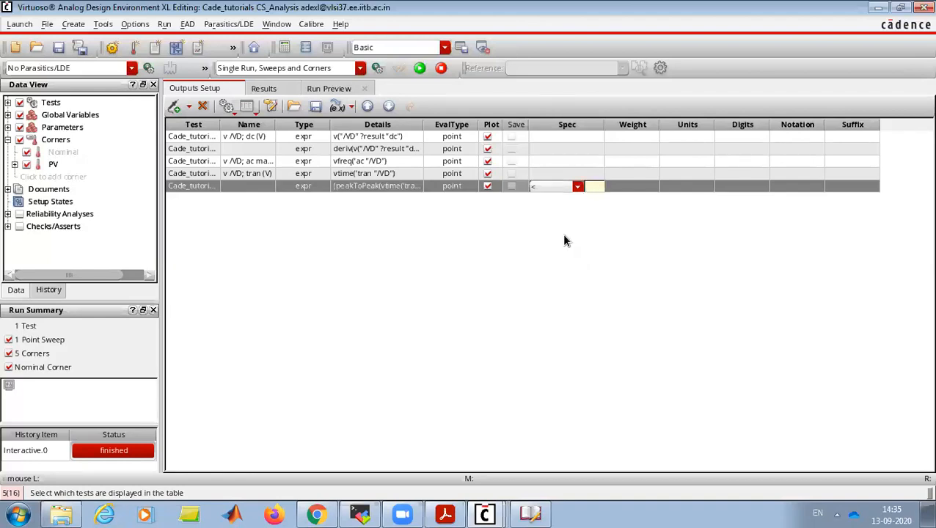
pyautogui.click(577, 187)
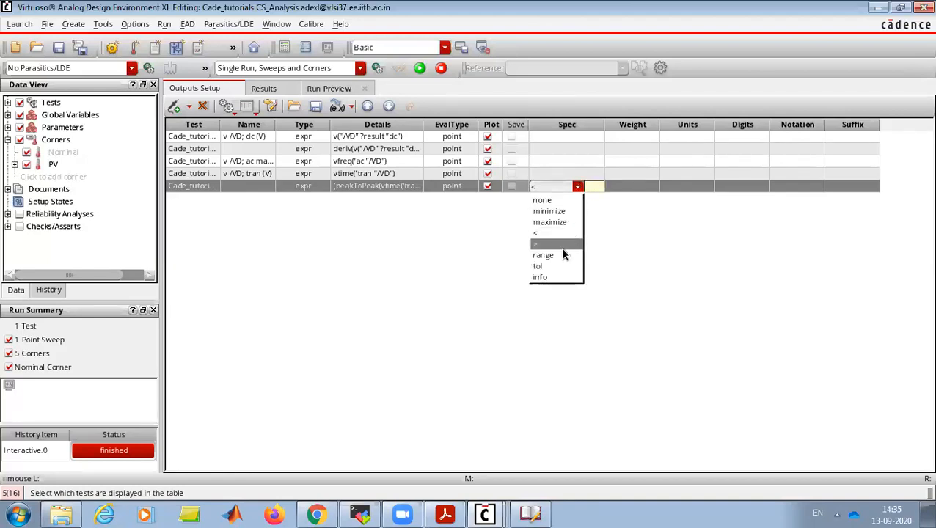
pyautogui.click(560, 247)
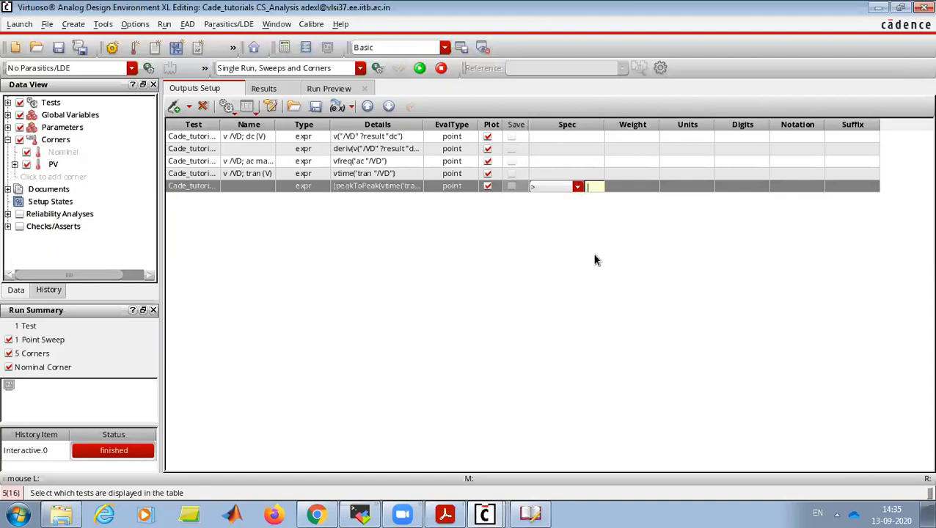
pyautogui.write('10')
pyautogui.press('Return')
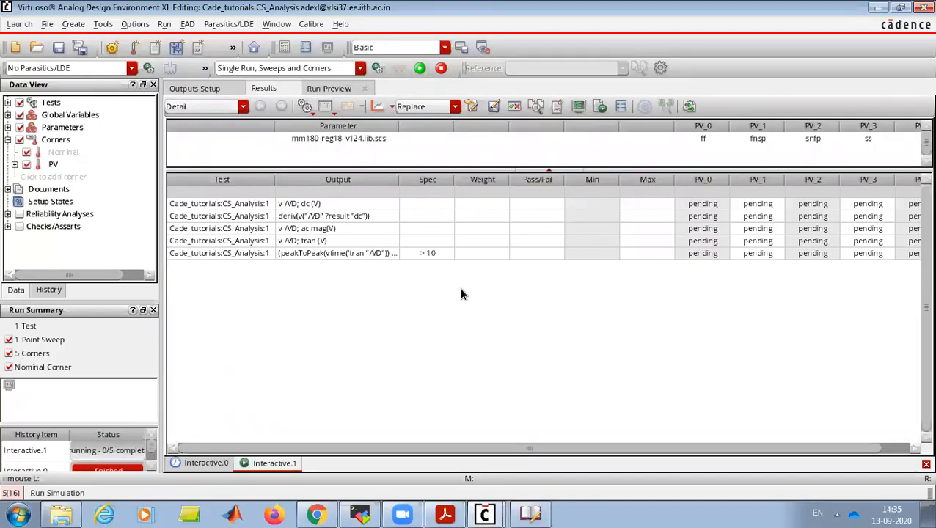
pyautogui.moveTo(690, 264)
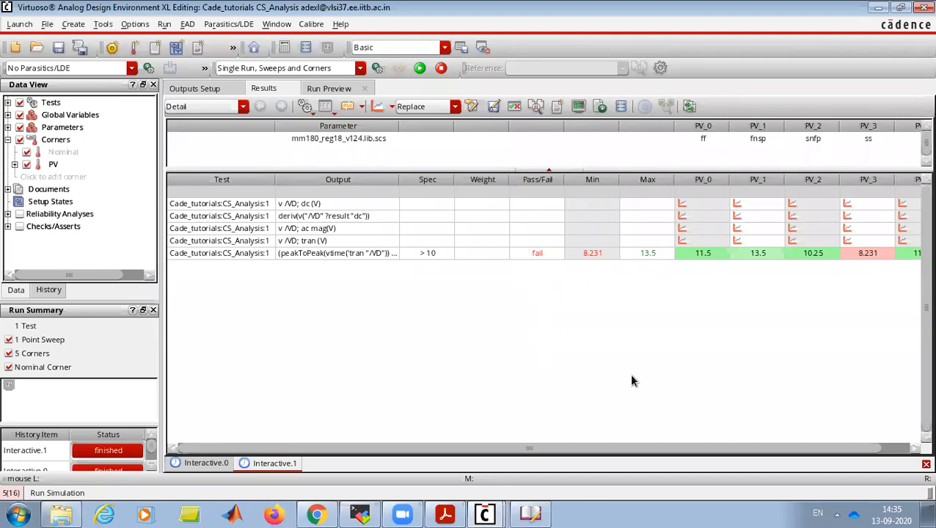
pyautogui.hscroll(1, 598, 449)
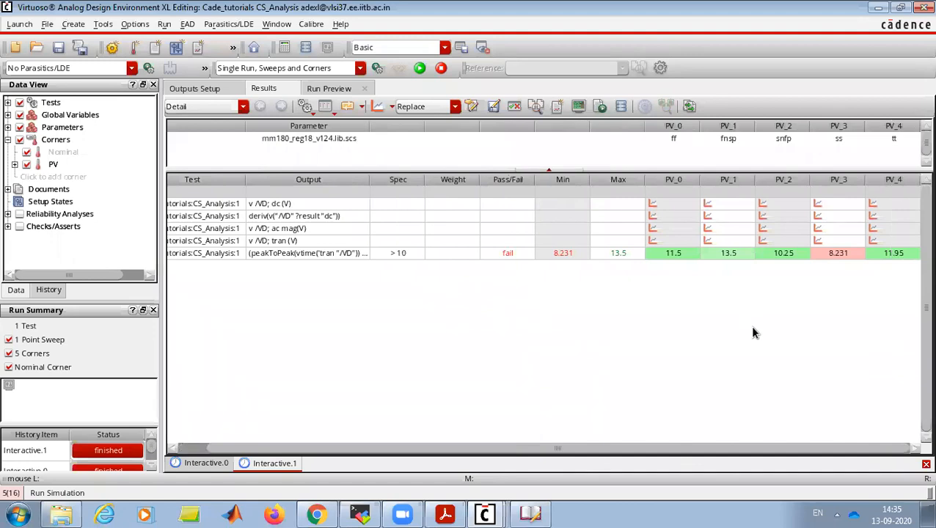
# Add a new corner beside PV in Corners Setup and name it VV
pyautogui.doubleClick(52, 165)
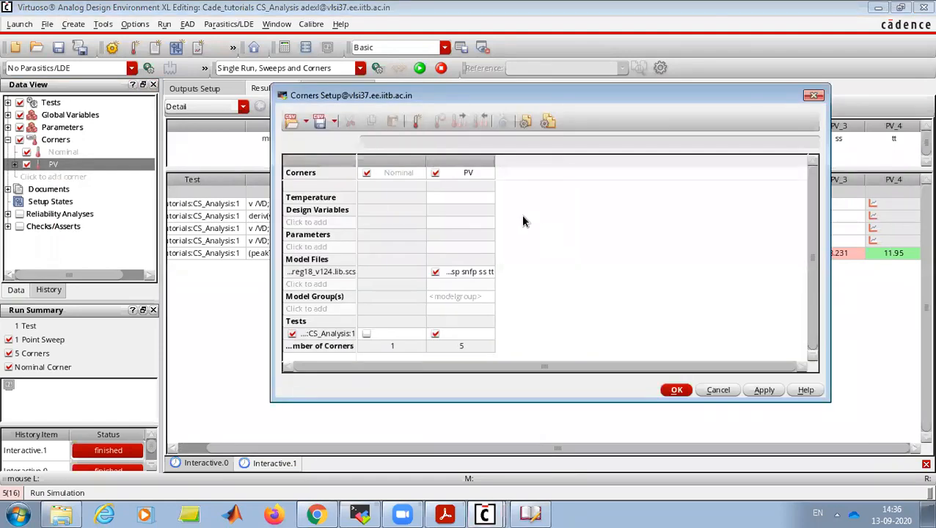
pyautogui.rightClick(480, 214)
pyautogui.click(491, 213)
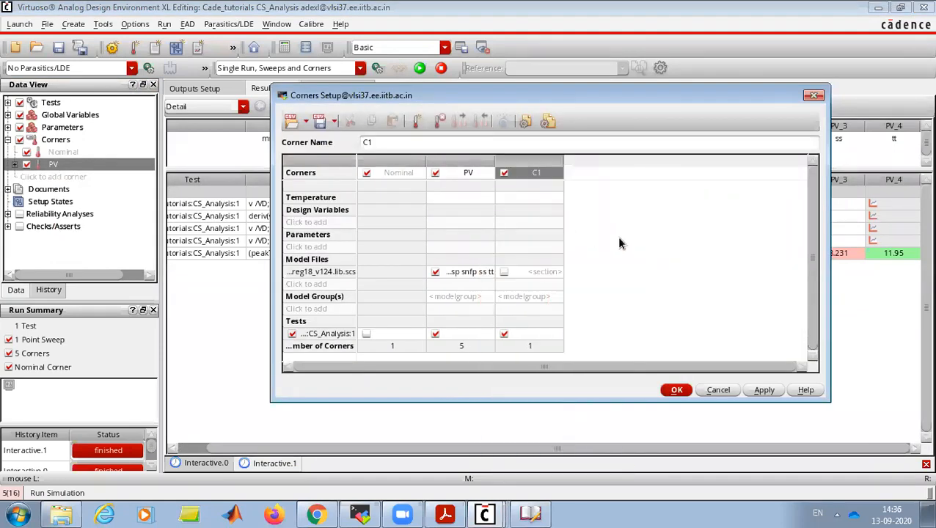
pyautogui.doubleClick(531, 173)
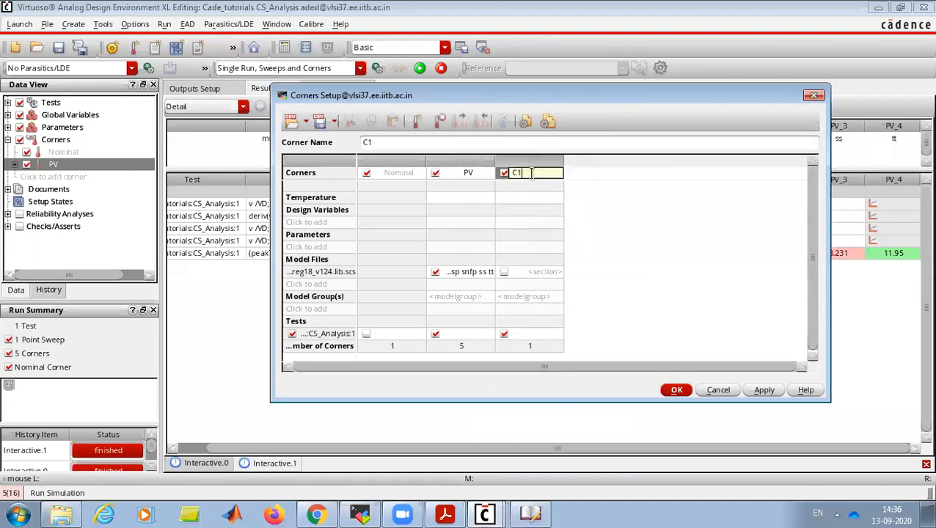
pyautogui.press('BackSpace')
pyautogui.press('BackSpace')
pyautogui.write('VV')
pyautogui.press('Return')
# Add VDD under Design Variables and give it the values 1.8, 1.98 and 1.62 for the VV corner
pyautogui.click(330, 223)
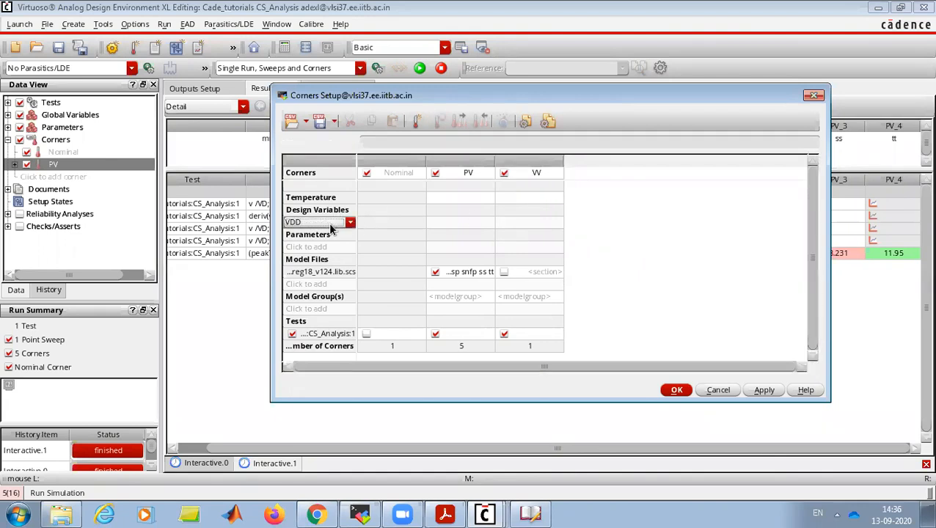
pyautogui.click(331, 224)
pyautogui.click(330, 233)
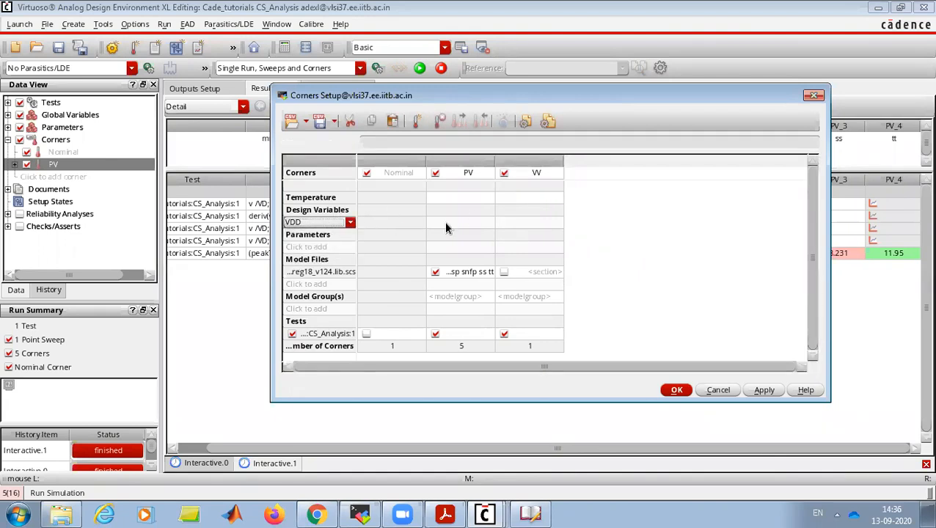
pyautogui.click(515, 226)
pyautogui.doubleClick(532, 222)
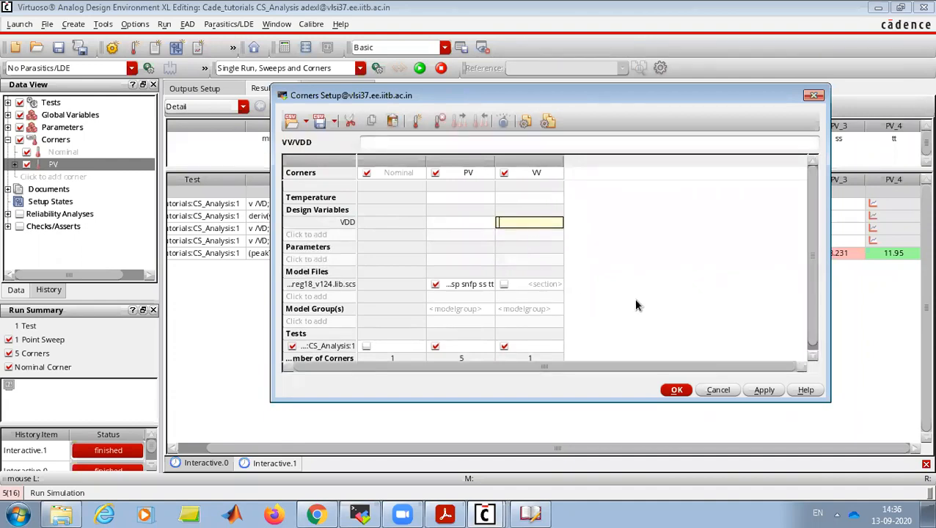
pyautogui.write('1.8 1.98 1.62')
pyautogui.press('Return')
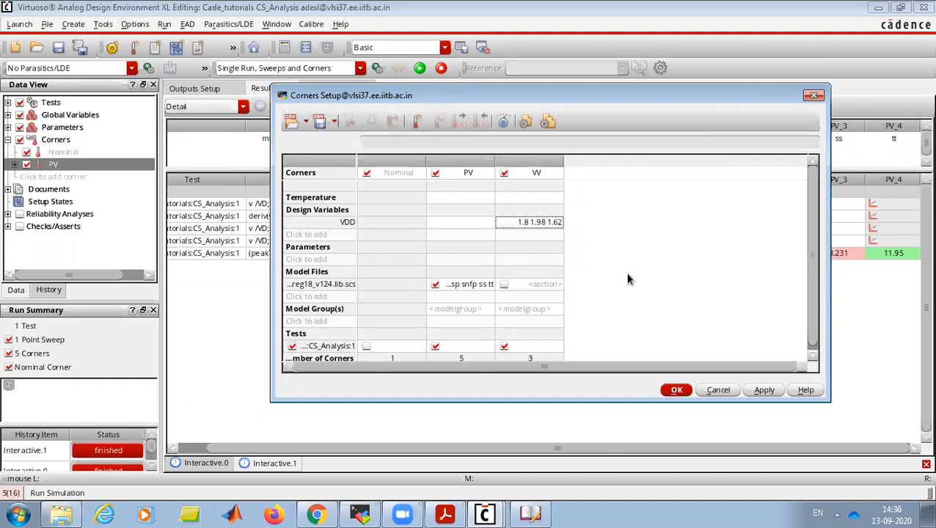
# Accept the corner setup and simulate only the VV corner, with Nominal and PV disabled
pyautogui.click(435, 343)
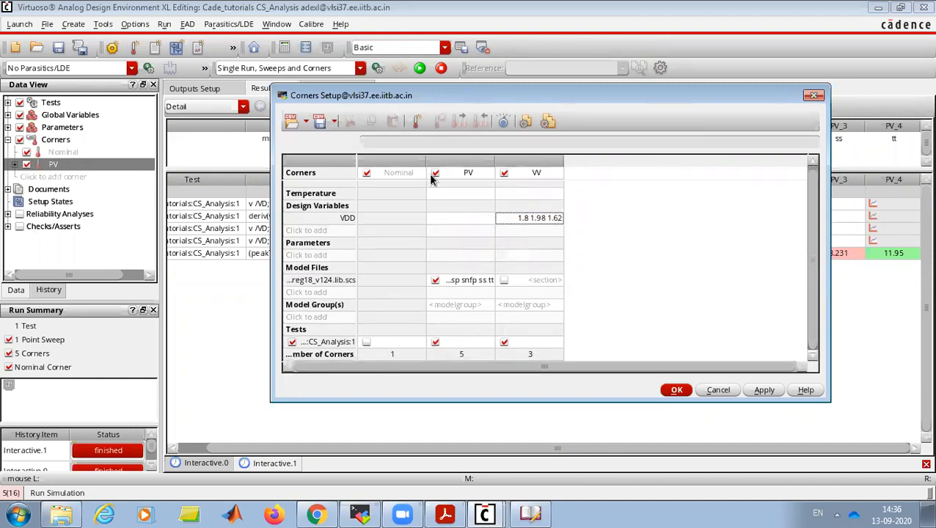
pyautogui.click(675, 391)
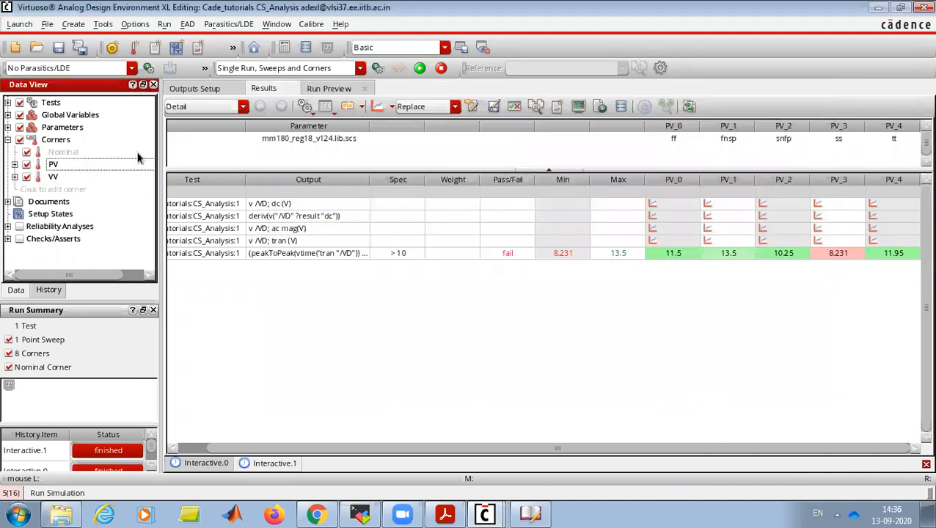
pyautogui.click(26, 152)
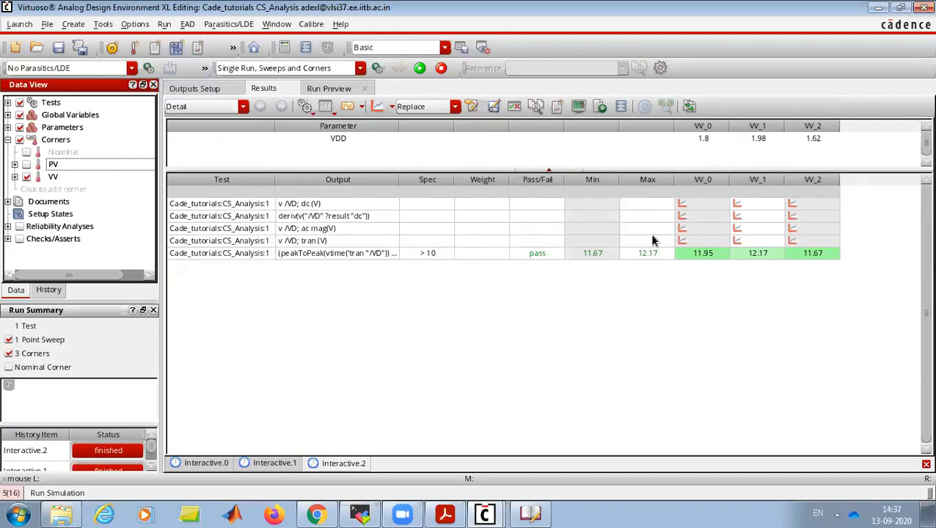
# Add a new corner beside VV in Corners Setup and name it TV
pyautogui.click(53, 189)
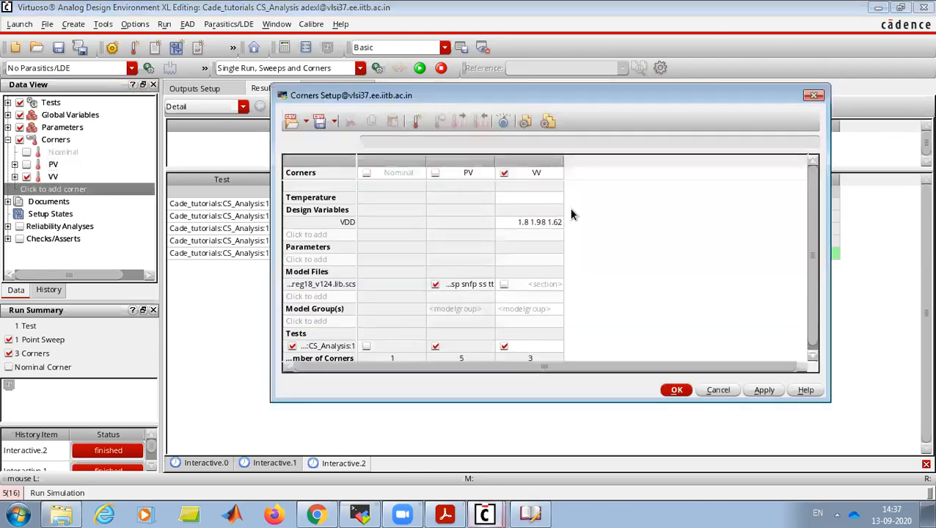
pyautogui.rightClick(554, 245)
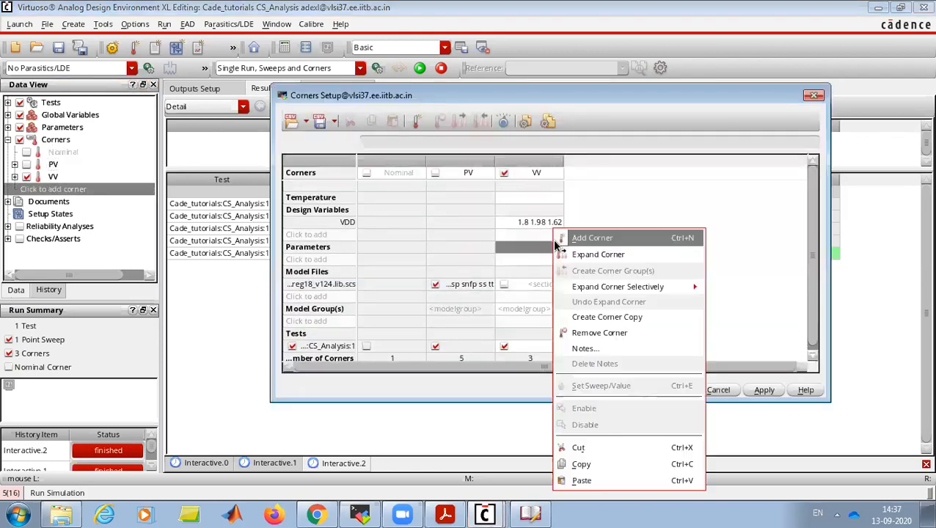
pyautogui.click(580, 237)
pyautogui.doubleClick(579, 174)
pyautogui.press('BackSpace')
pyautogui.press('BackSpace')
pyautogui.write('TV')
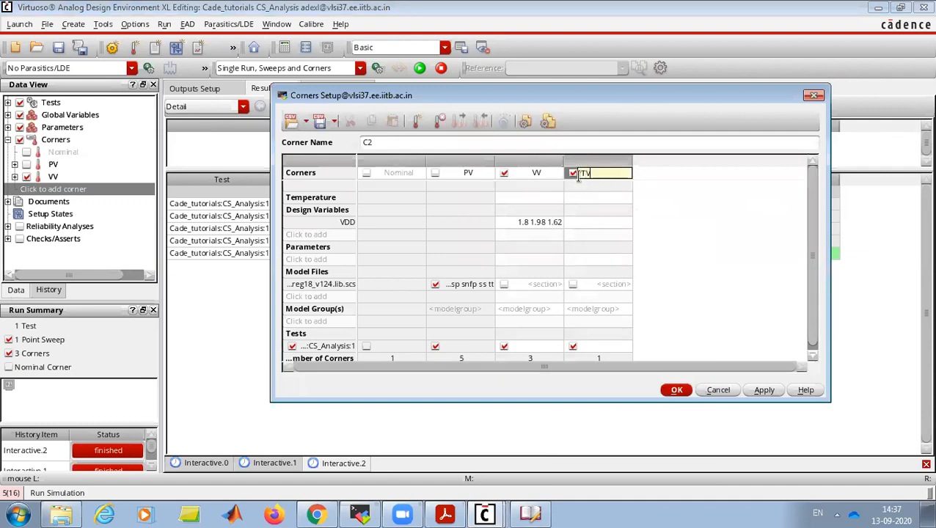
pyautogui.press('Return')
# Set the TV corner's temperatures to -40, 0, 27 and 125
pyautogui.doubleClick(602, 198)
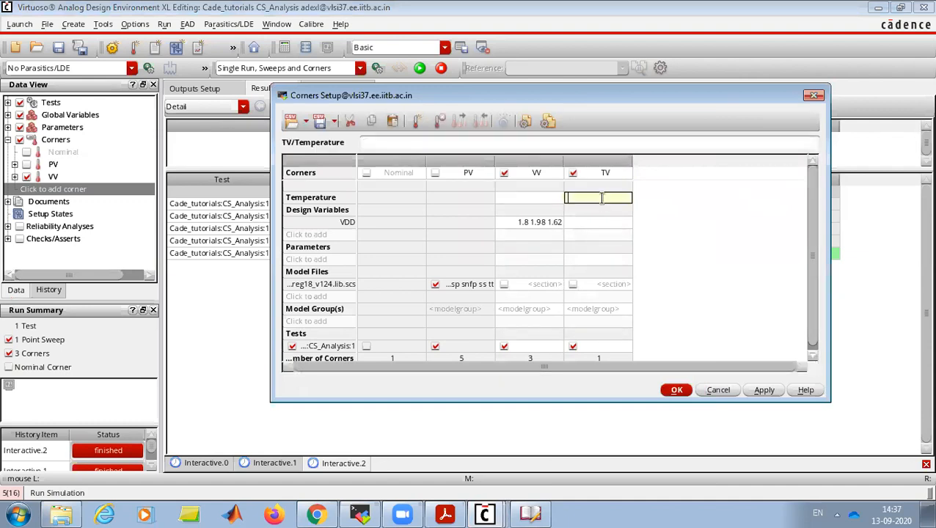
pyautogui.write('-40 0 27 125')
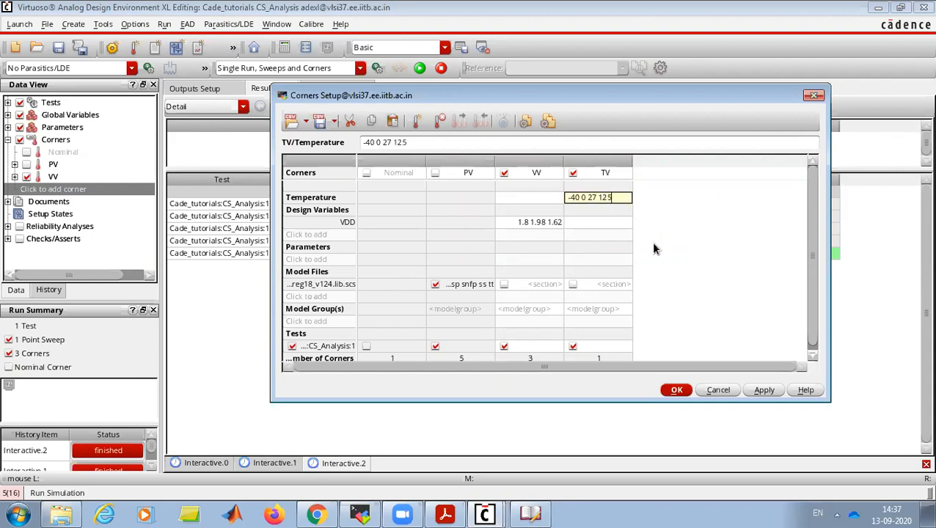
pyautogui.press('Return')
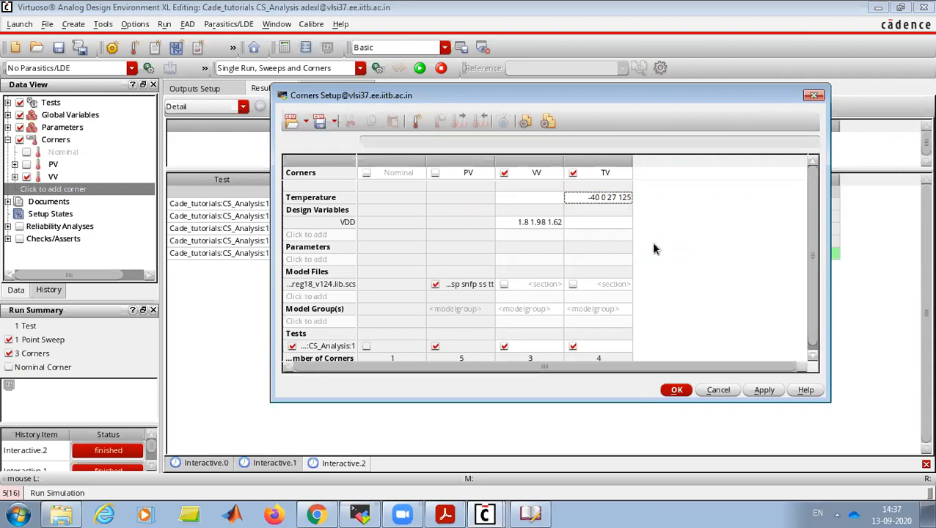
# Accept the corner setup, disable the VV corner and simulate only TV
pyautogui.click(677, 391)
pyautogui.click(26, 177)
pyautogui.click(420, 67)
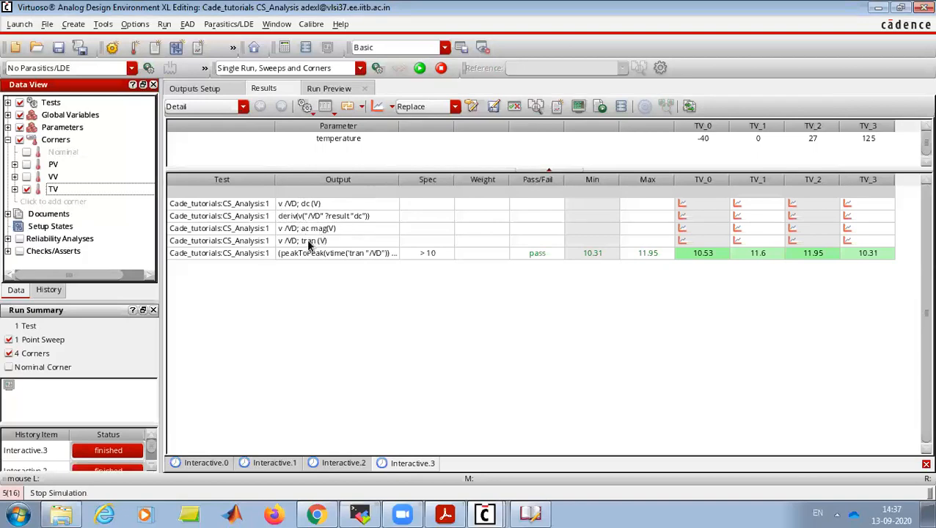
# Plot all outputs of the TV corner run, examine the curves in an enlarged waveform window, and return to the results table
pyautogui.click(379, 108)
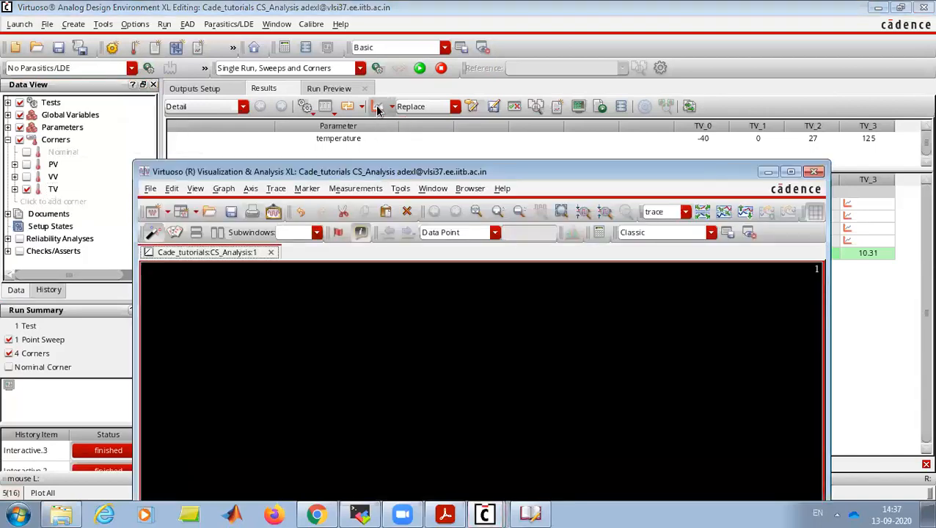
pyautogui.click(791, 171)
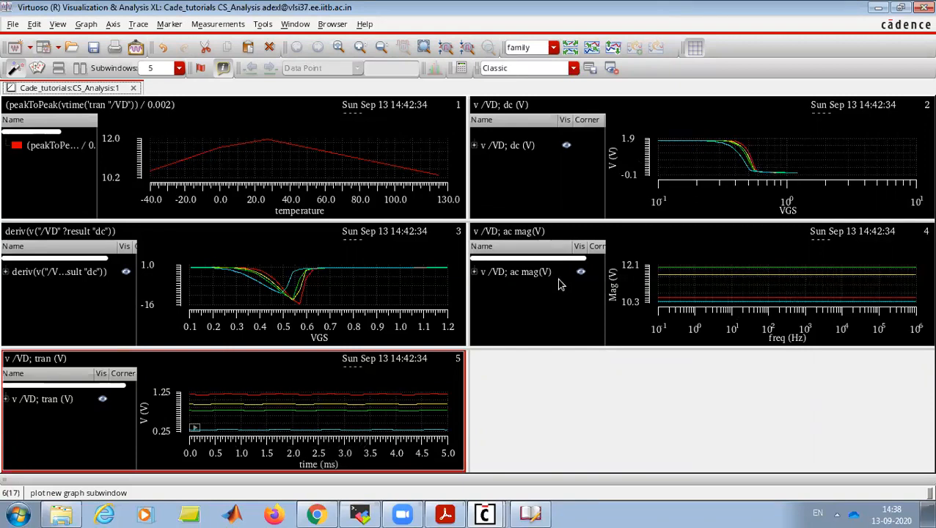
pyautogui.doubleClick(847, 12)
pyautogui.click(894, 57)
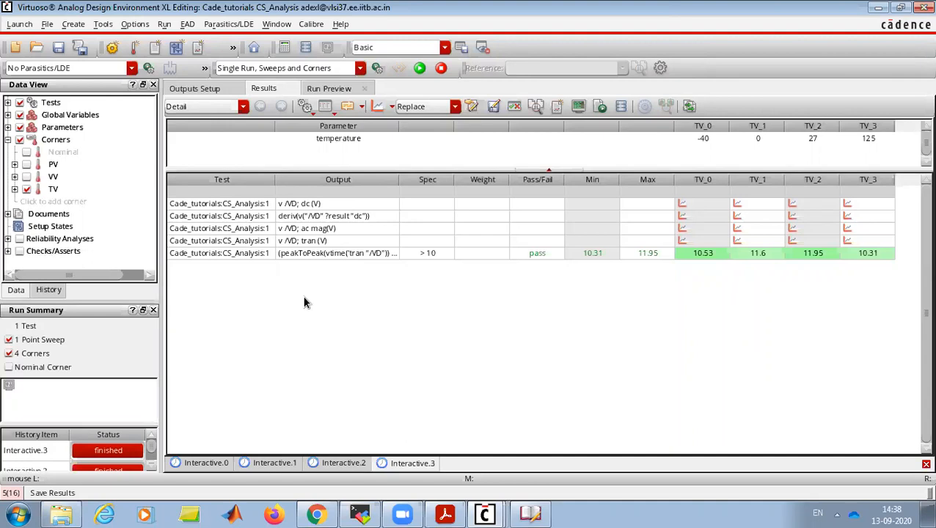
# Add another corner beside TV in Corners Setup and name it PVT
pyautogui.click(71, 205)
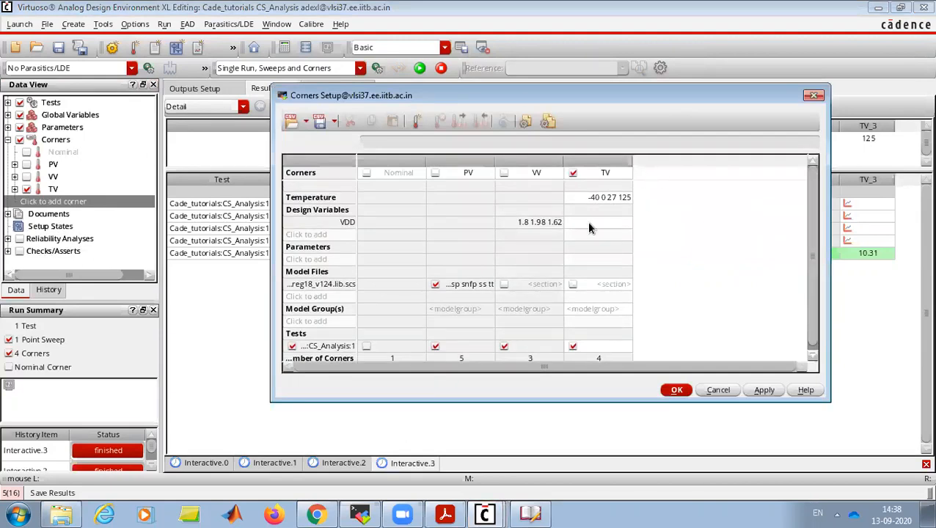
pyautogui.rightClick(617, 248)
pyautogui.click(620, 245)
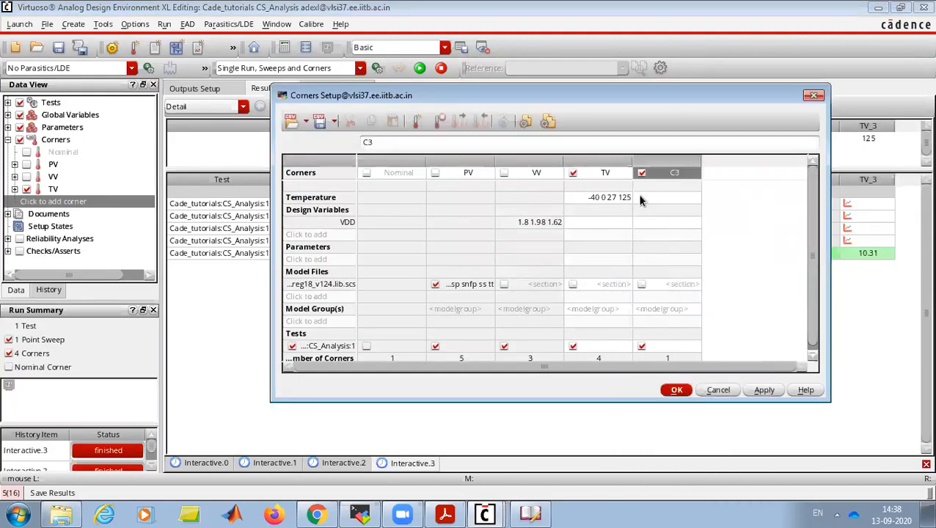
pyautogui.click(673, 174)
pyautogui.click(672, 173)
pyautogui.press('BackSpace')
pyautogui.press('BackSpace')
pyautogui.write('PVTV')
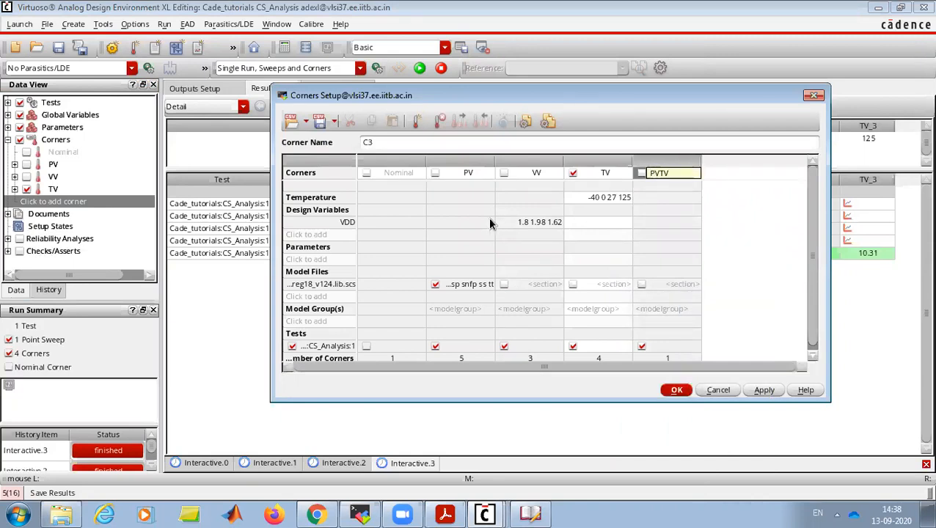
pyautogui.press('BackSpace')
pyautogui.press('Return')
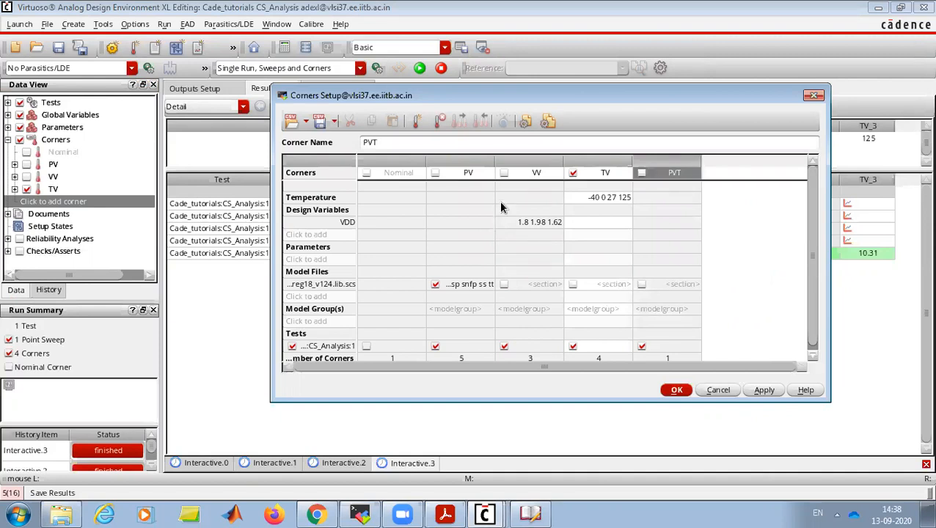
# Enable the PVT corner and copy the TV temperatures -40, 0, 27 and 125 into it
pyautogui.click(648, 196)
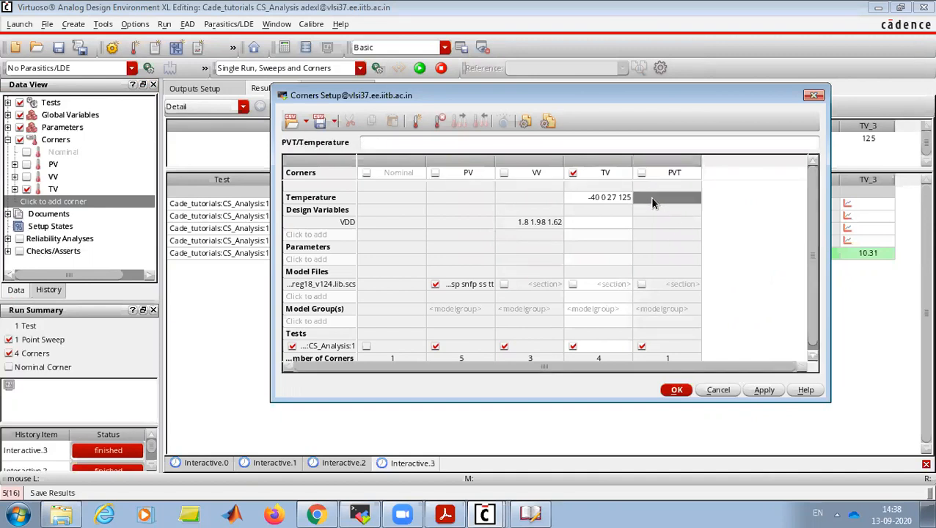
pyautogui.click(642, 172)
pyautogui.click(574, 174)
pyautogui.click(574, 174)
pyautogui.click(616, 197)
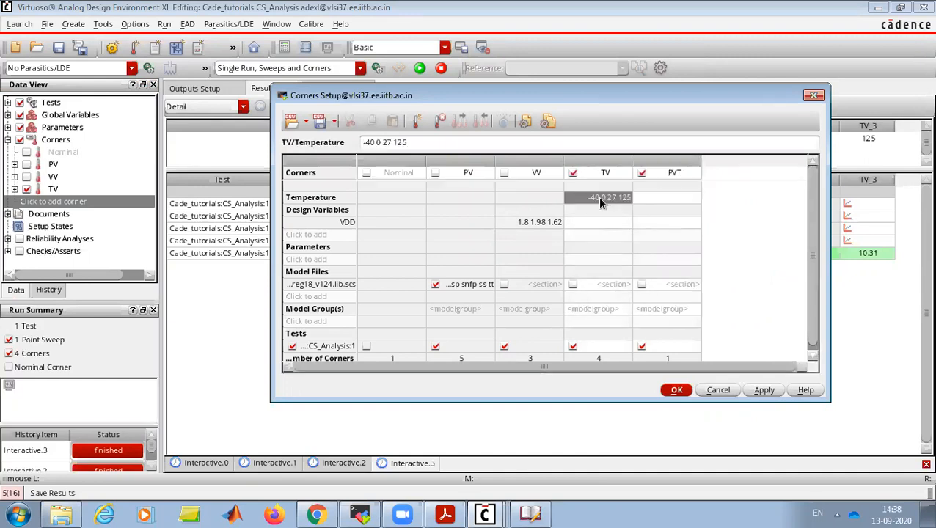
pyautogui.hotkey('ctrl', 'c')
pyautogui.click(651, 199)
pyautogui.hotkey('ctrl', 'v')
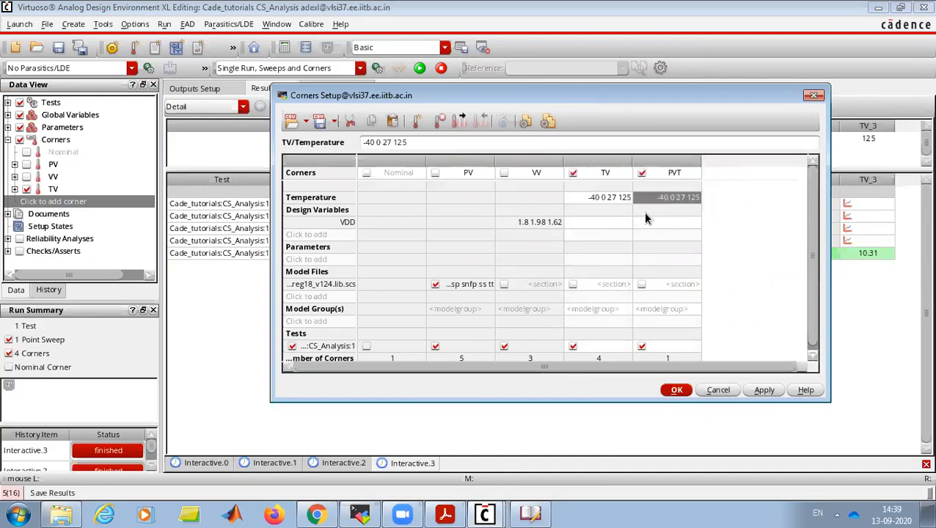
# Copy the VV corner's VDD values 1.8, 1.98 and 1.62 into the PVT corner
pyautogui.click(639, 220)
pyautogui.click(555, 222)
pyautogui.hotkey('ctrl', 'c')
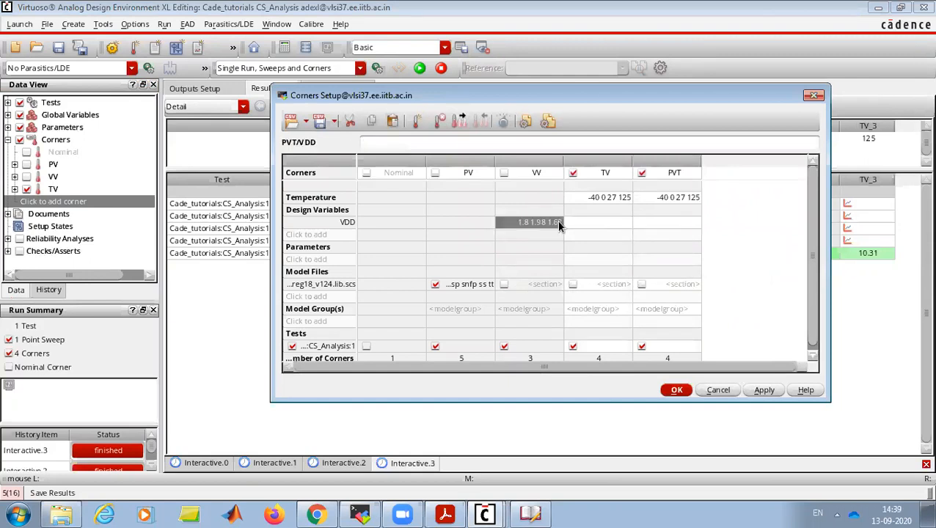
pyautogui.click(646, 222)
pyautogui.hotkey('ctrl', 'v')
# Copy the PV corner's model file sections ff, fnsp, snfp, ss and tt into the PVT corner
pyautogui.click(475, 285)
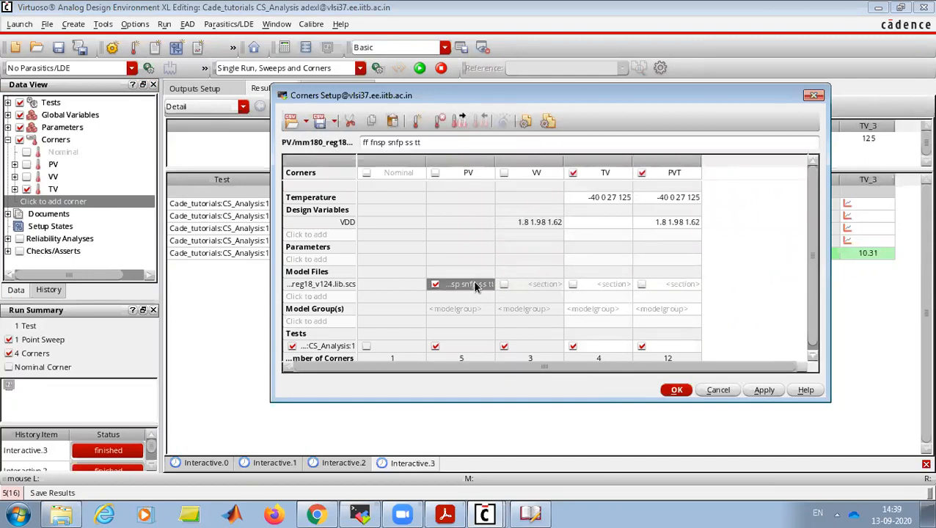
pyautogui.hotkey('ctrl', 'c')
pyautogui.click(656, 283)
pyautogui.hotkey('ctrl', 'v')
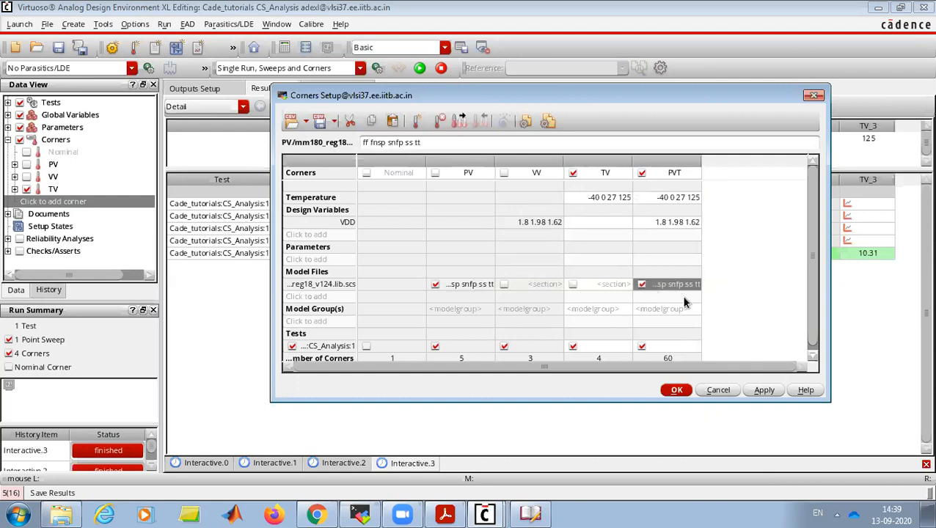
pyautogui.click(742, 295)
# Exclude the CS_Analysis test from PV, VV and TV, disable the TV corner, and simulate only the PVT corners
pyautogui.click(574, 343)
pyautogui.click(503, 343)
pyautogui.click(435, 343)
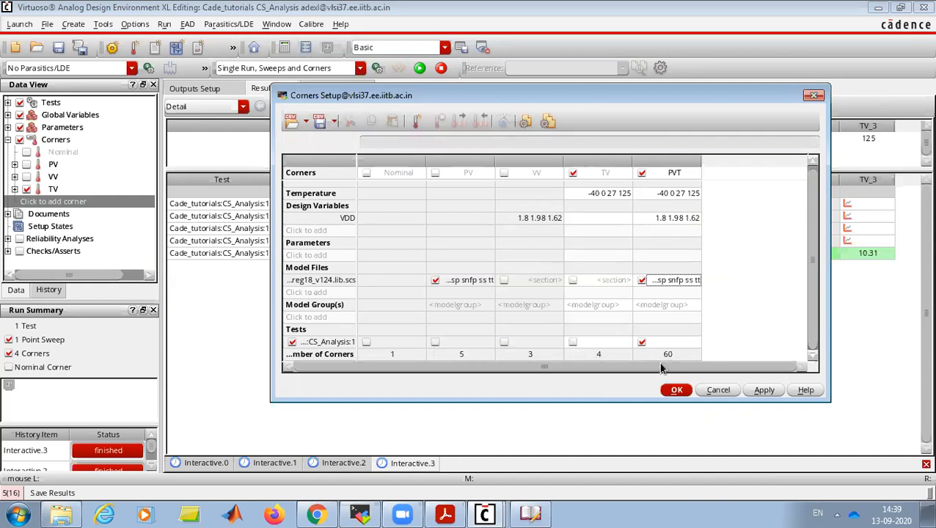
pyautogui.click(573, 174)
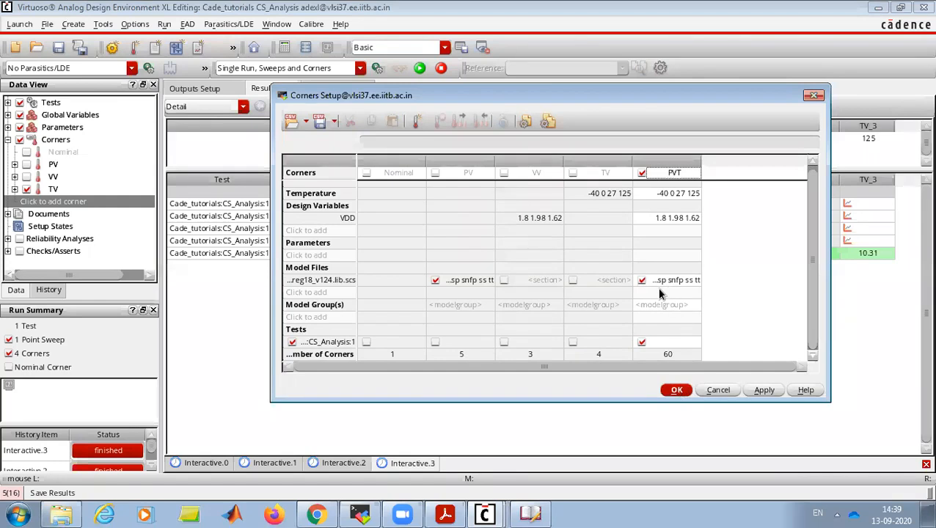
pyautogui.click(676, 391)
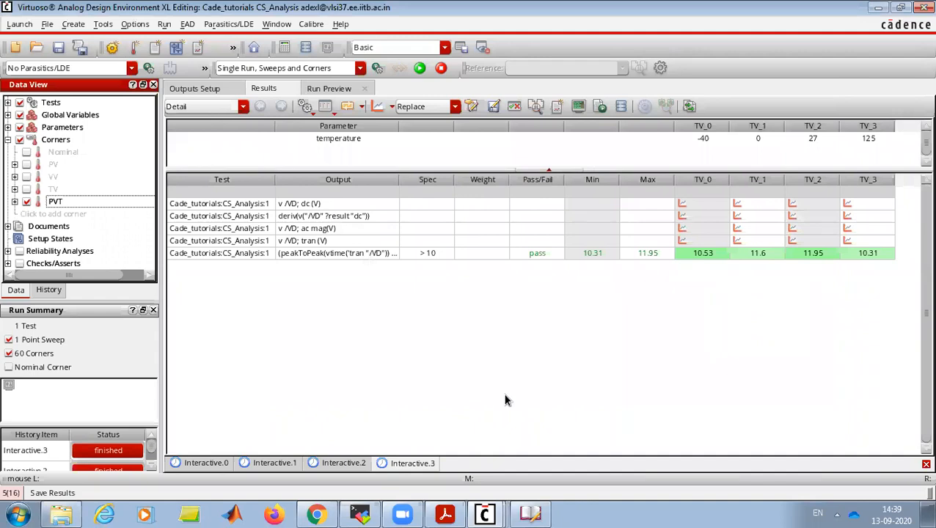
pyautogui.click(420, 68)
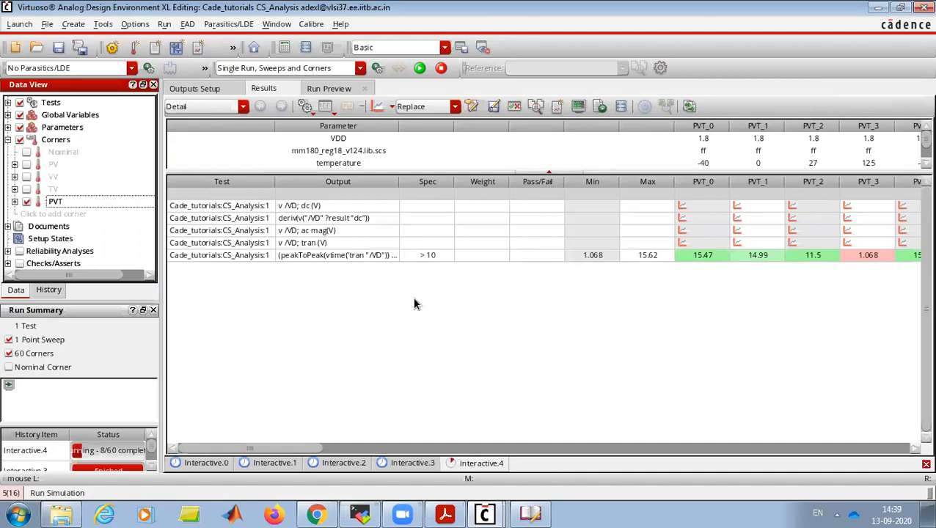
# Check the peak-to-peak results of the ff PVT corners and consult the Process Variations slide in Adobe Acrobat Reader
pyautogui.moveTo(310, 450); pyautogui.dragTo(381, 449)
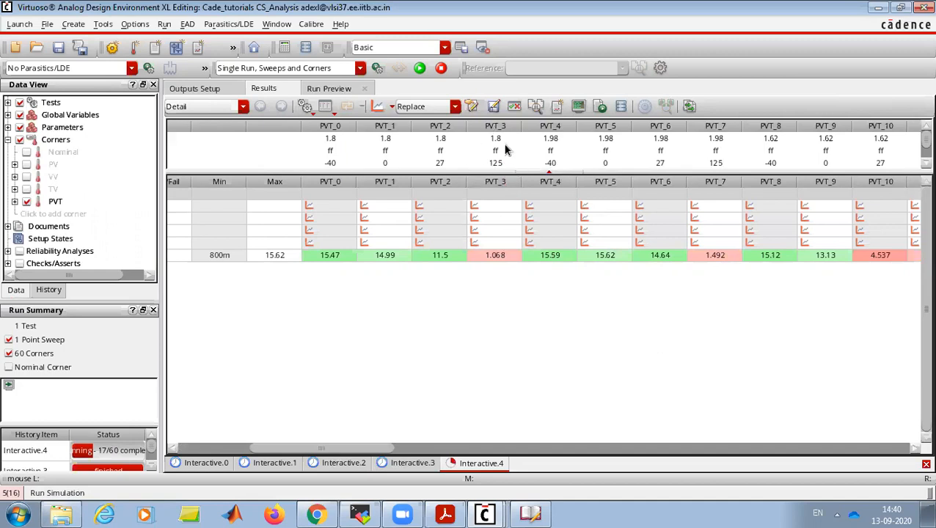
pyautogui.moveTo(496, 265)
pyautogui.click(447, 513)
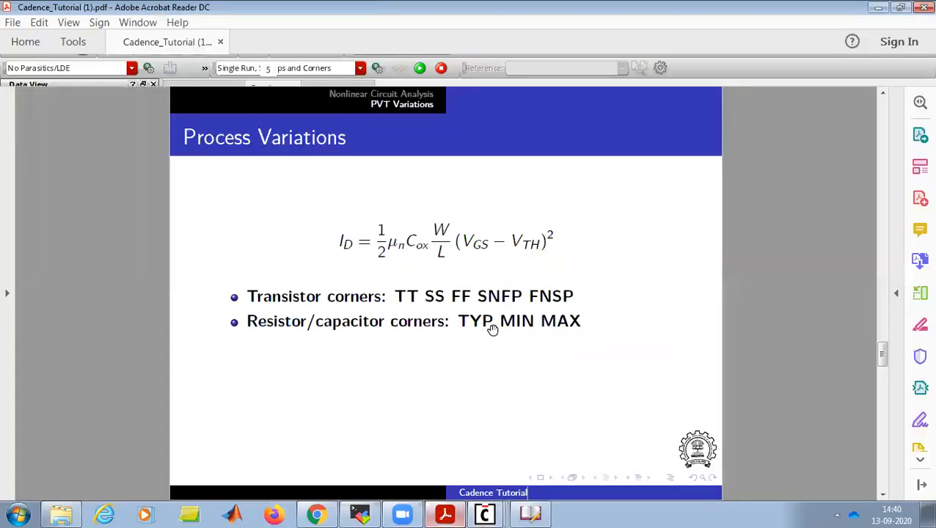
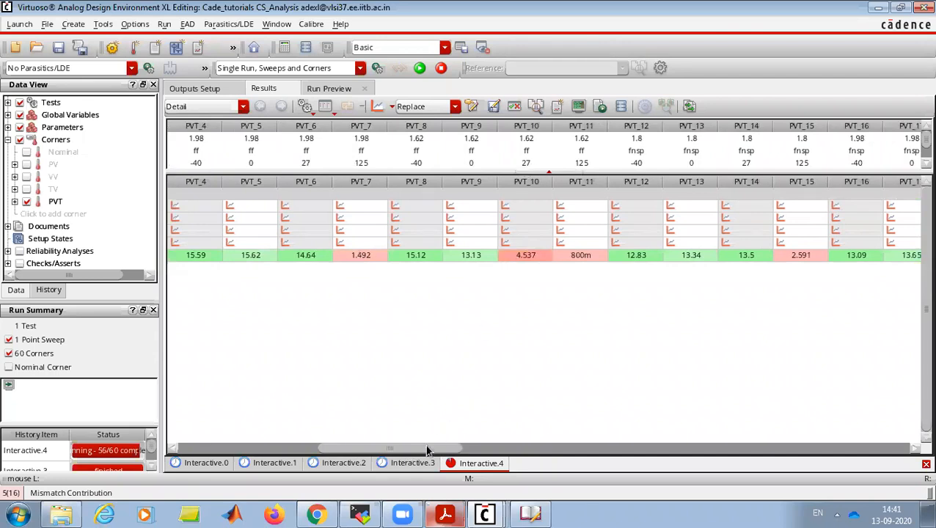
# Examine the peak-to-peak results and spec status across the fnsp and snfp PVT corners and the overall row
pyautogui.moveTo(438, 449); pyautogui.dragTo(468, 449)
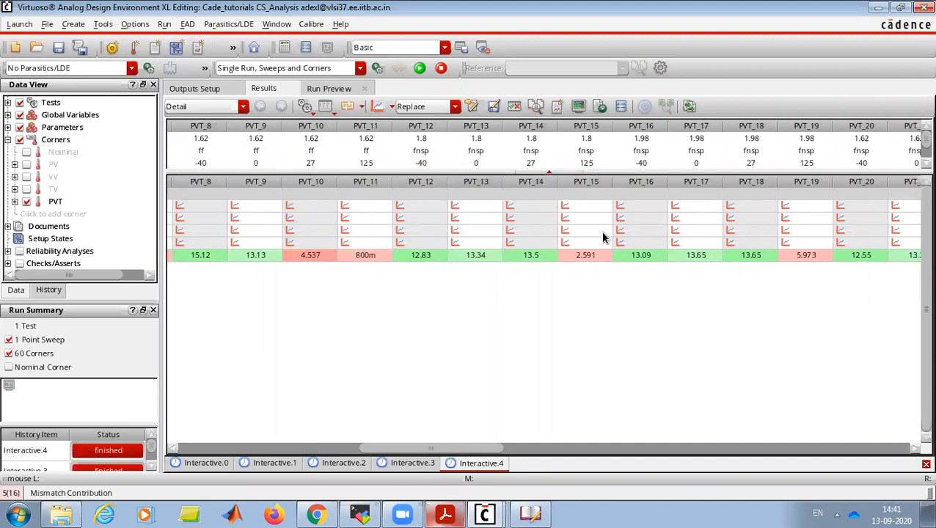
pyautogui.moveTo(489, 452); pyautogui.dragTo(528, 450)
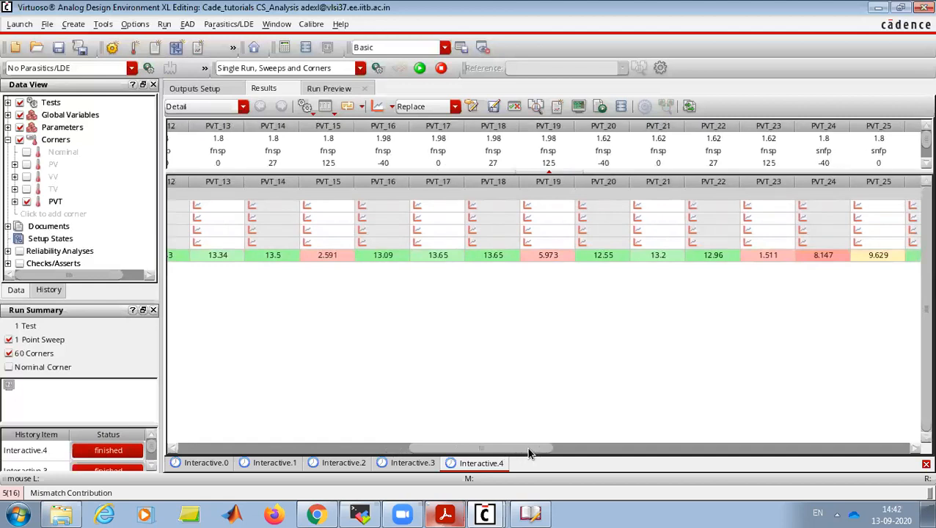
pyautogui.moveTo(528, 449); pyautogui.dragTo(563, 448)
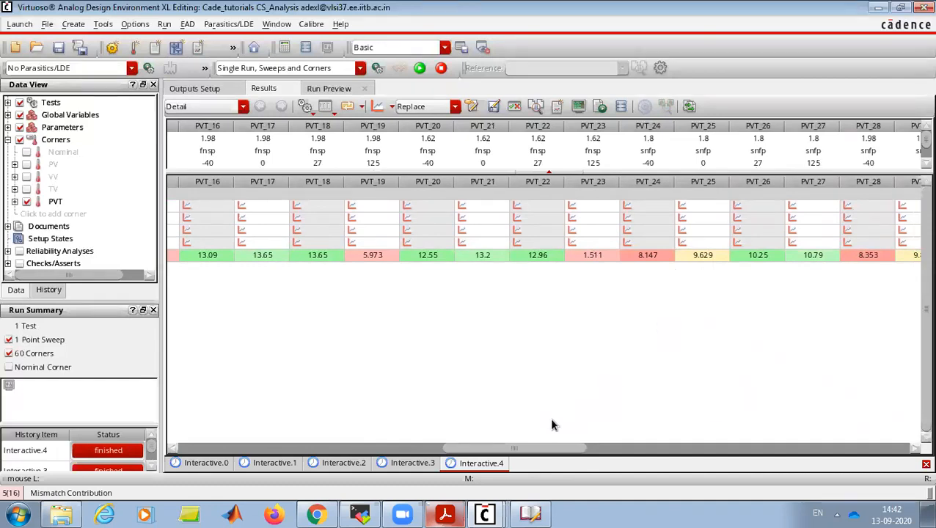
pyautogui.moveTo(546, 449); pyautogui.dragTo(614, 451)
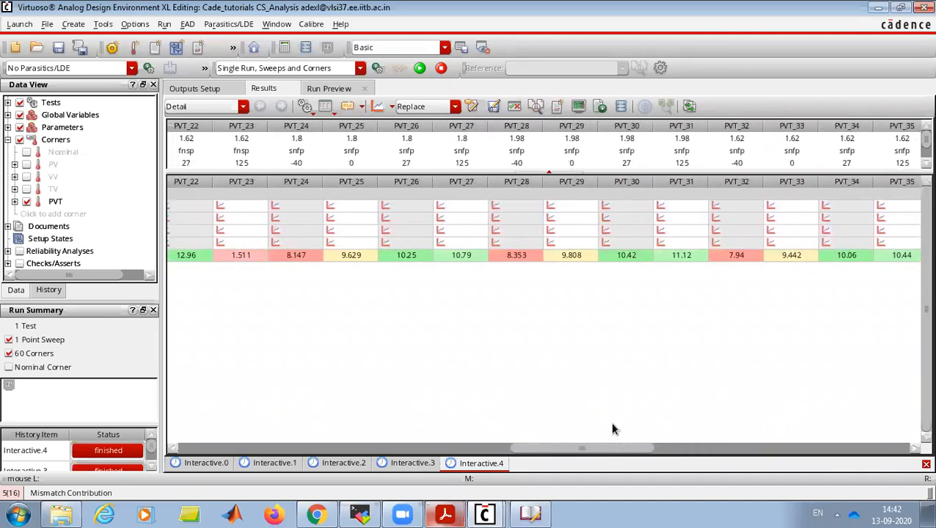
pyautogui.moveTo(607, 455); pyautogui.dragTo(252, 439)
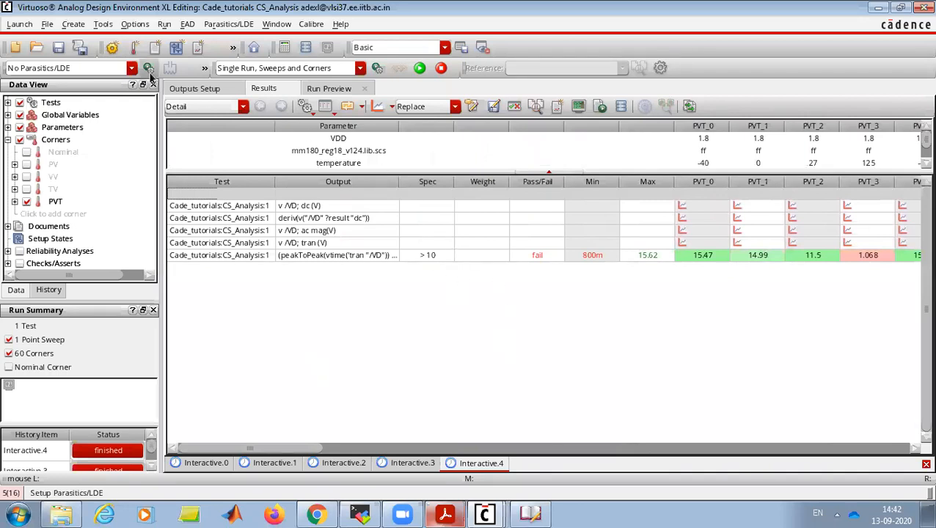
# Look through the spec types offered for the transient VD output in the outputs setup
pyautogui.click(202, 89)
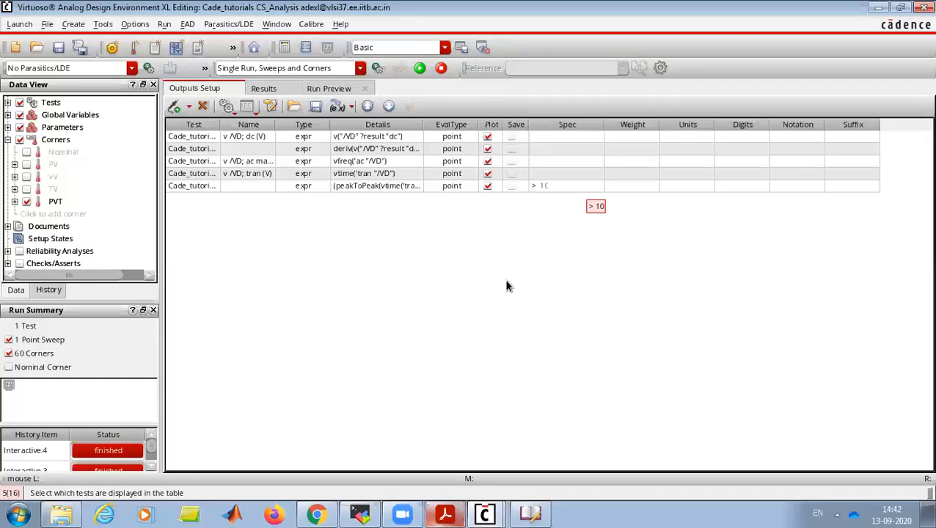
pyautogui.click(589, 174)
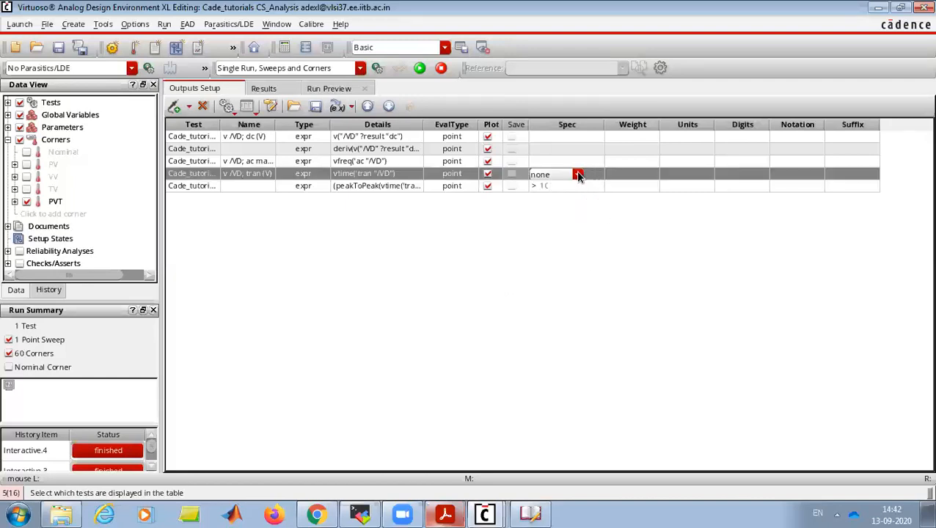
pyautogui.click(578, 174)
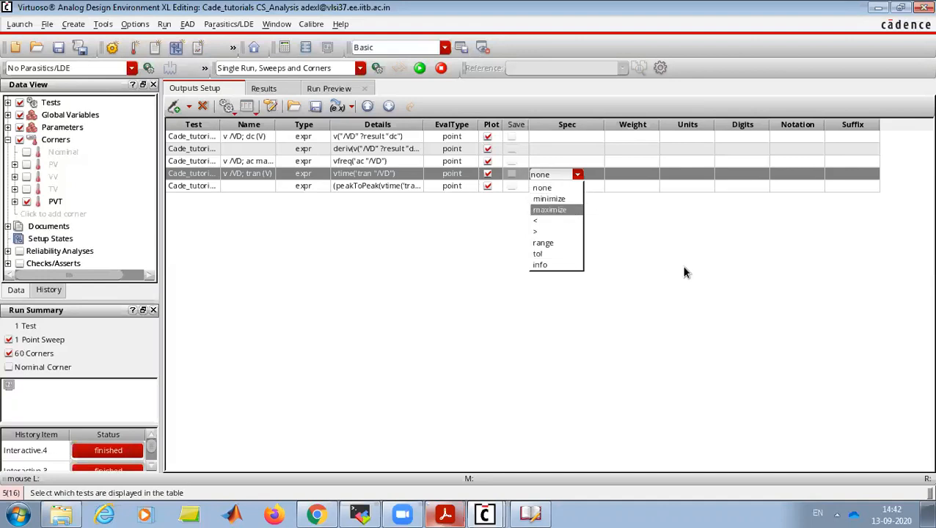
pyautogui.click(641, 255)
pyautogui.click(623, 246)
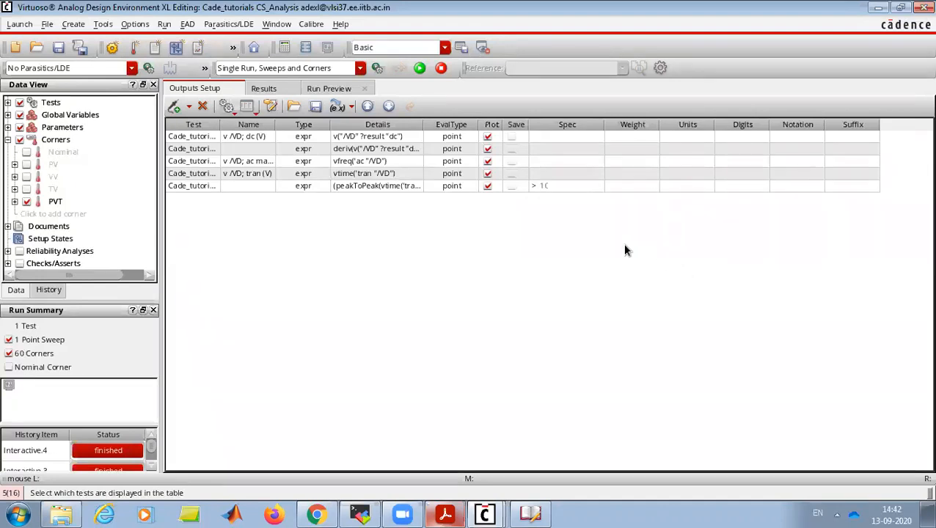
# Plot all outputs of the PVT corner run and maximize the waveform window
pyautogui.click(279, 88)
pyautogui.click(377, 107)
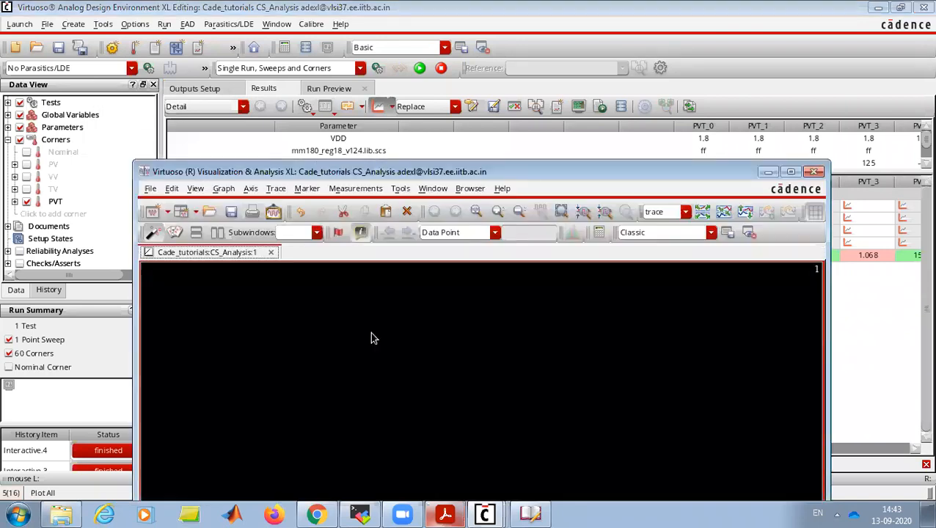
pyautogui.click(790, 172)
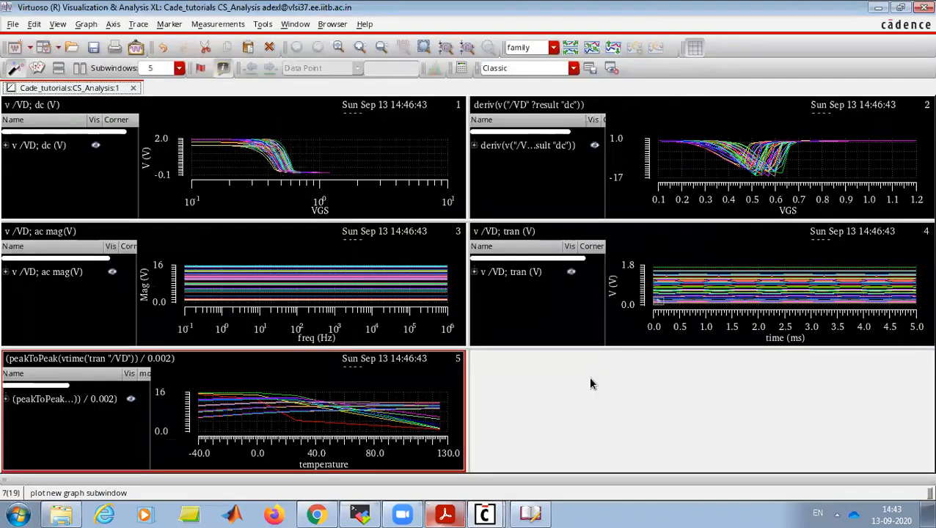
# Enlarge the DC derivative plot, place a vertical marker at about VGS 504 mV, and return to the view of all subwindows
pyautogui.moveTo(754, 175)
pyautogui.click(539, 177)
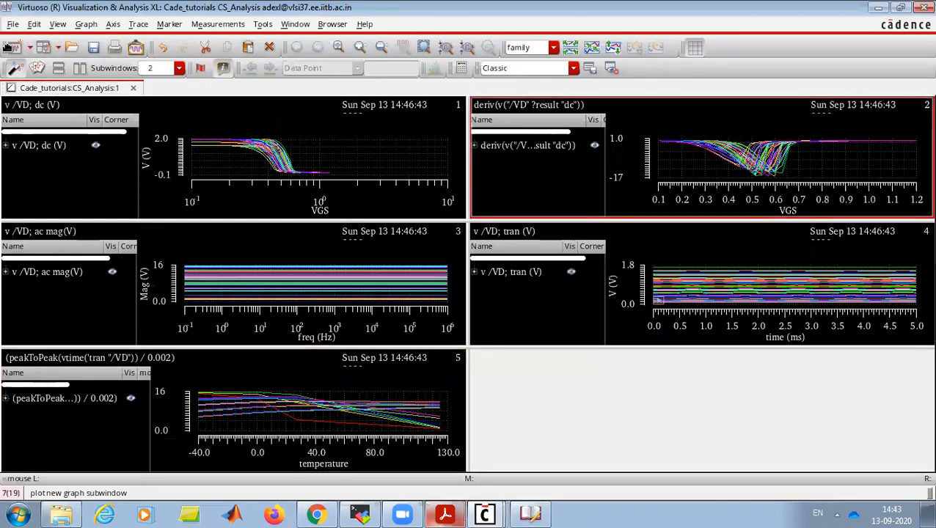
pyautogui.click(36, 68)
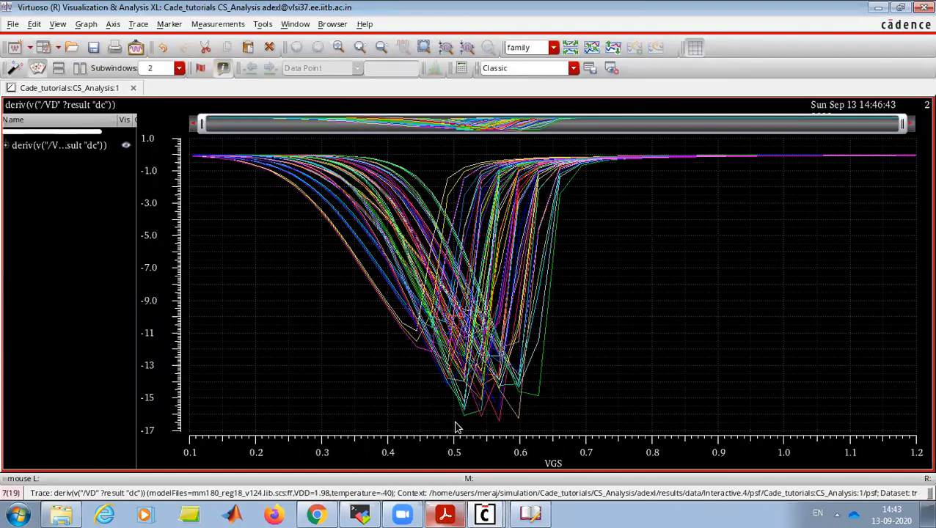
pyautogui.press('v')
pyautogui.moveTo(455, 421); pyautogui.dragTo(457, 420)
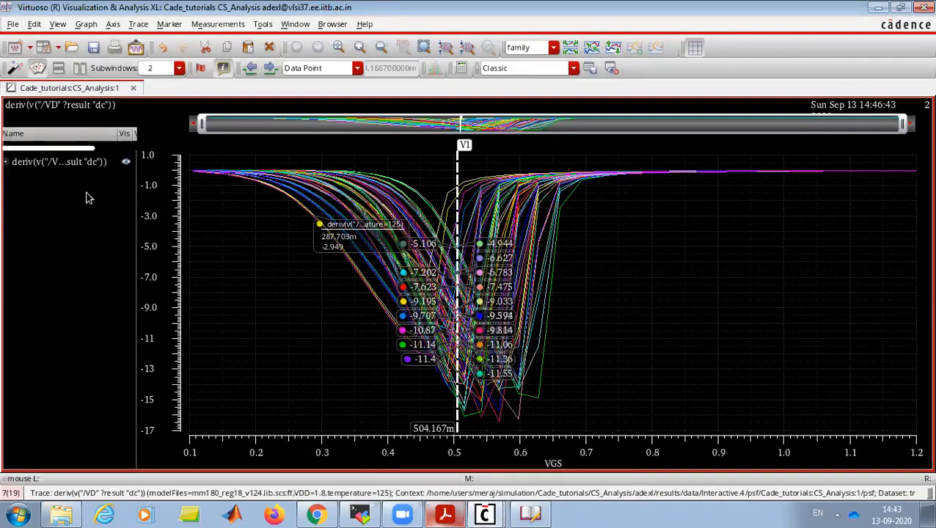
pyautogui.click(15, 68)
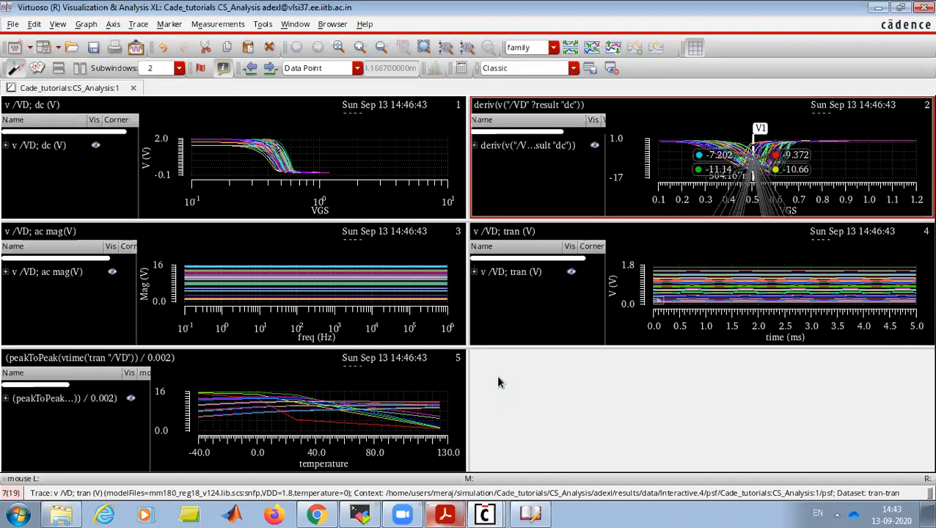
# Return to the ADE XL window and review the outputs setup, the Interactive.4 and Interactive.3 history items, and the PVT results
pyautogui.click(523, 511)
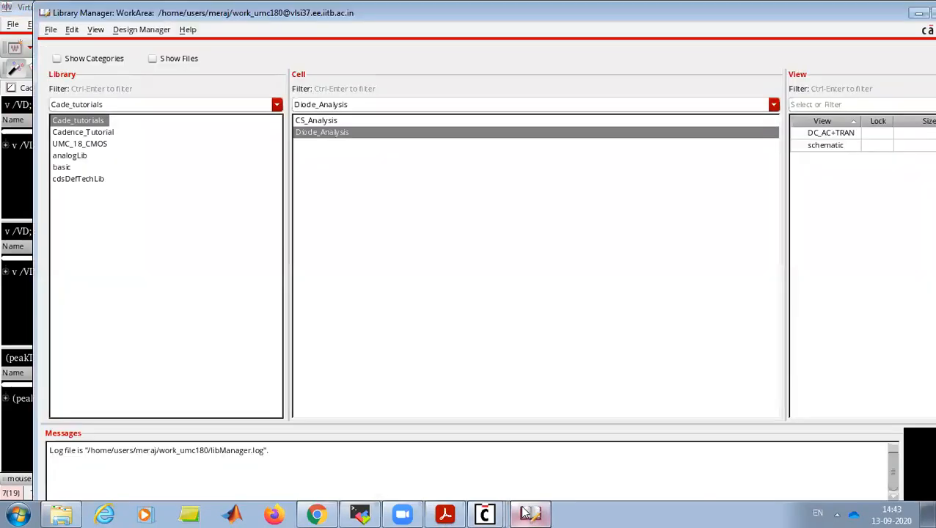
pyautogui.click(485, 514)
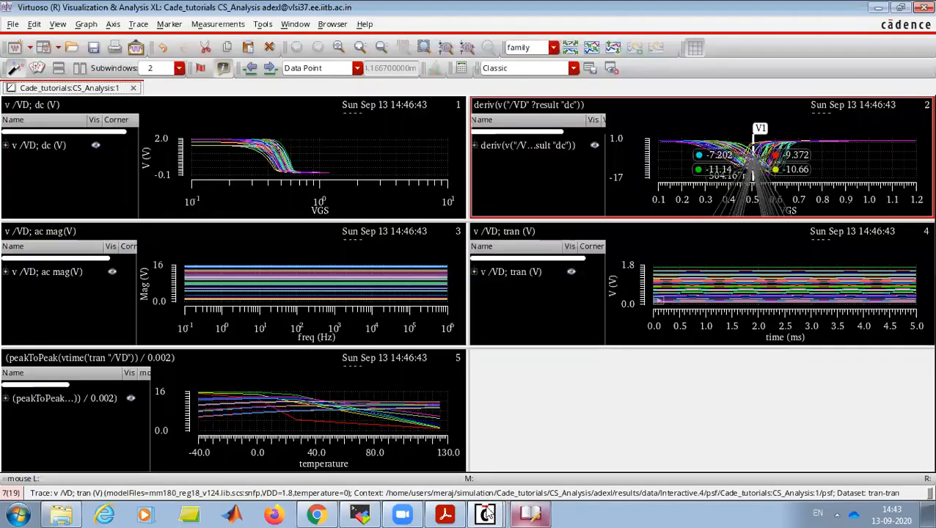
pyautogui.moveTo(485, 514)
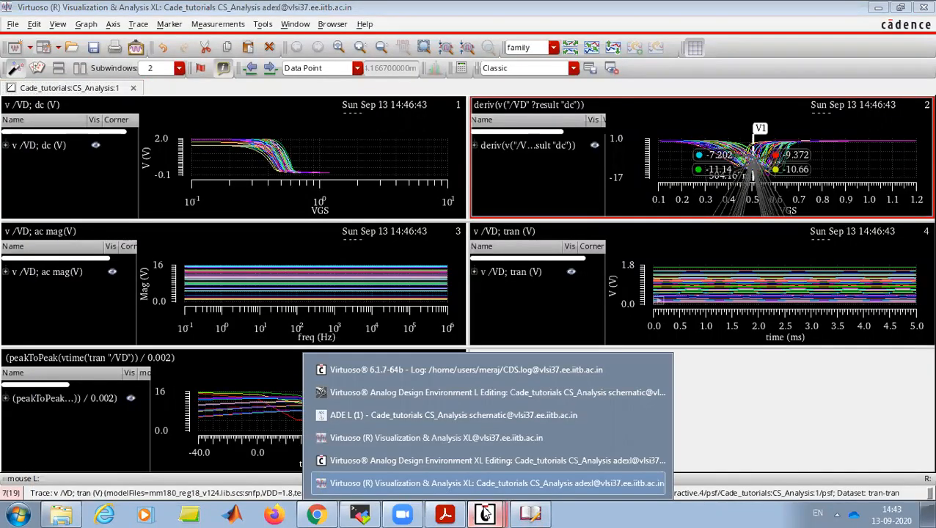
pyautogui.click(468, 462)
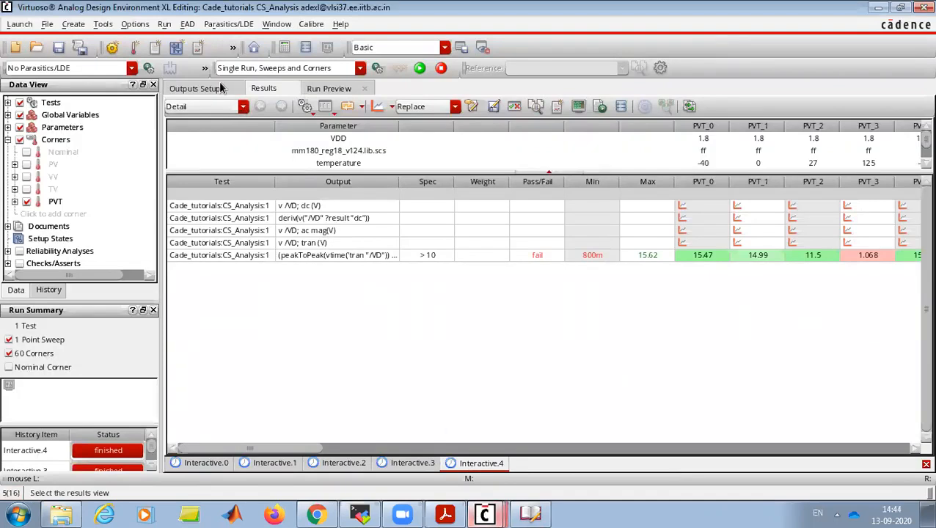
pyautogui.click(197, 88)
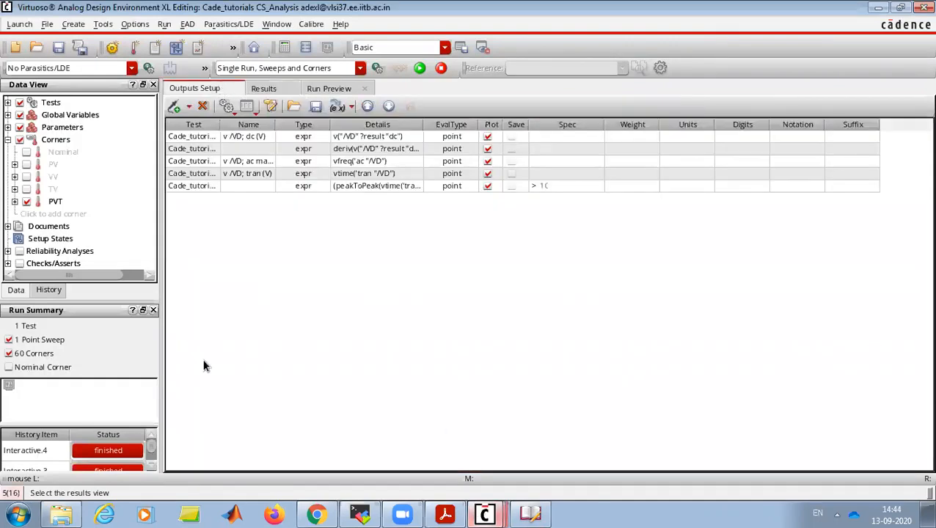
pyautogui.scroll(-2, 110, 444)
pyautogui.scroll(2, 41, 460)
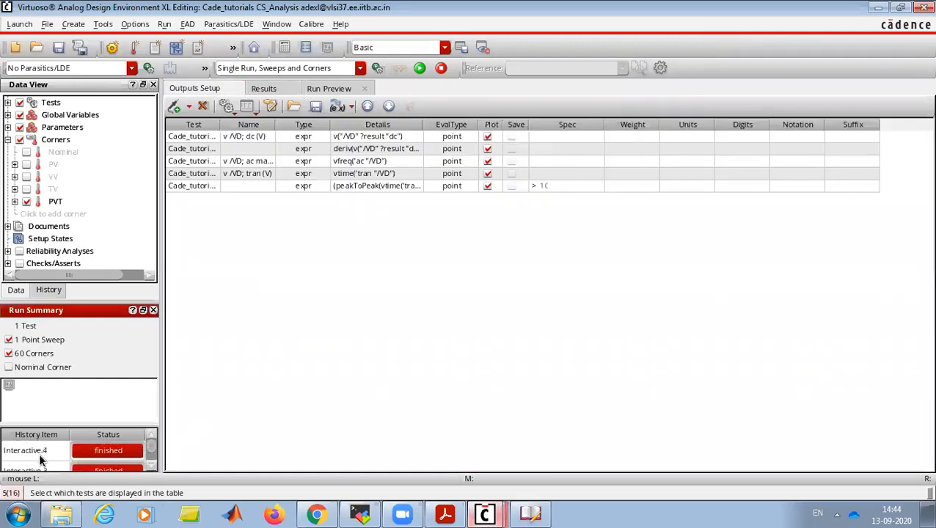
pyautogui.click(30, 450)
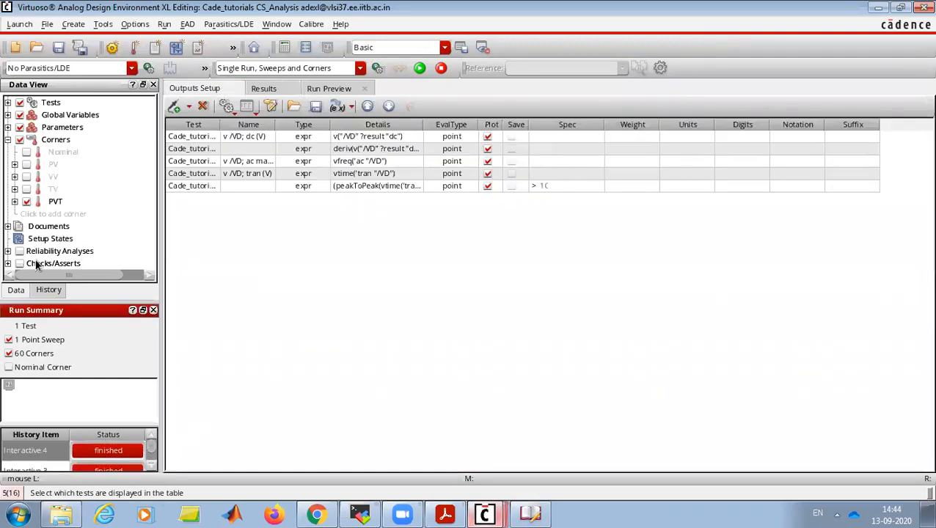
pyautogui.click(34, 469)
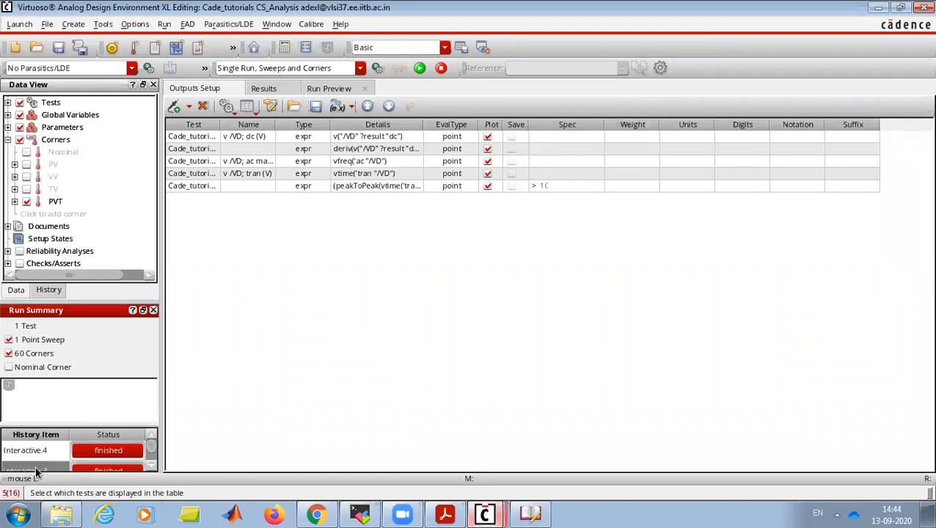
pyautogui.scroll(-1, 38, 462)
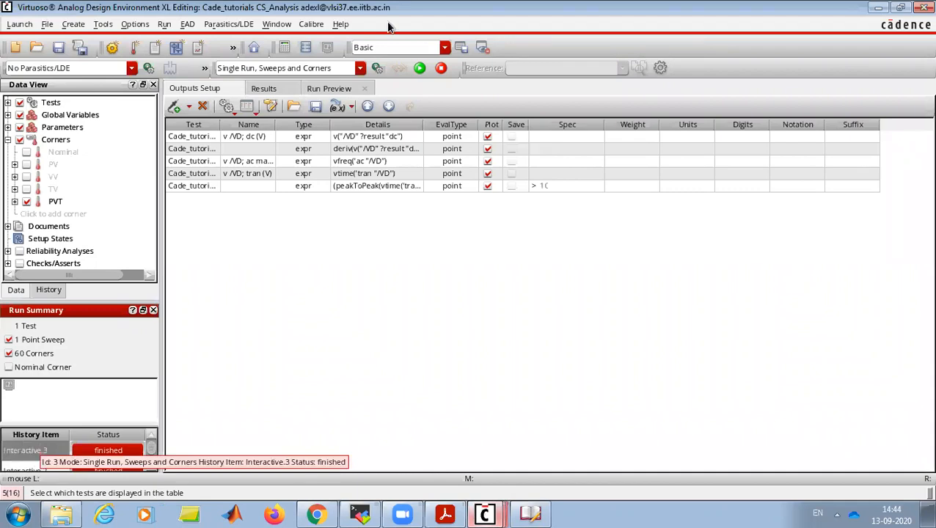
pyautogui.click(264, 88)
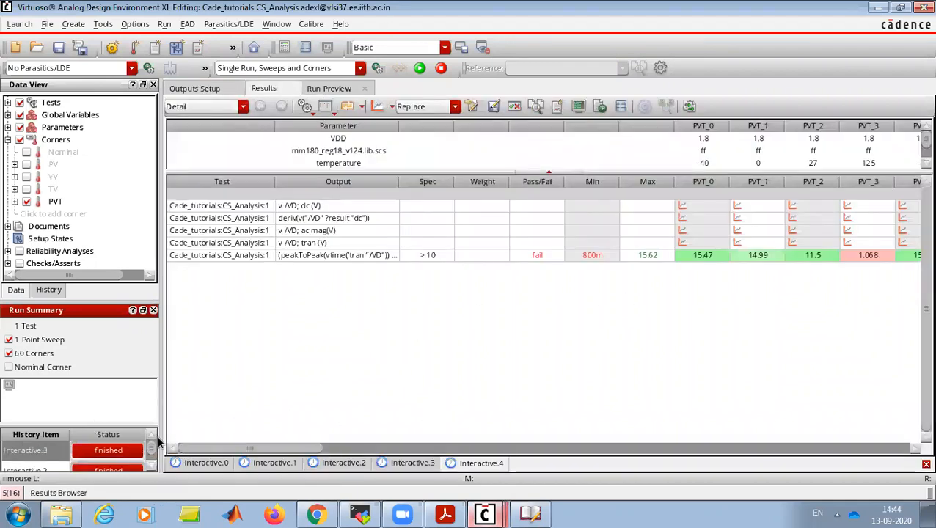
pyautogui.scroll(1, 50, 454)
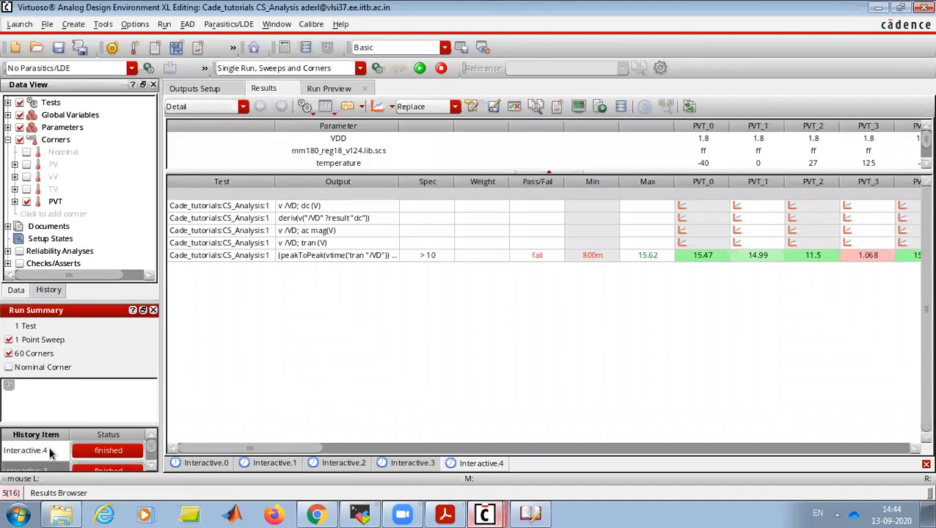
pyautogui.click(487, 515)
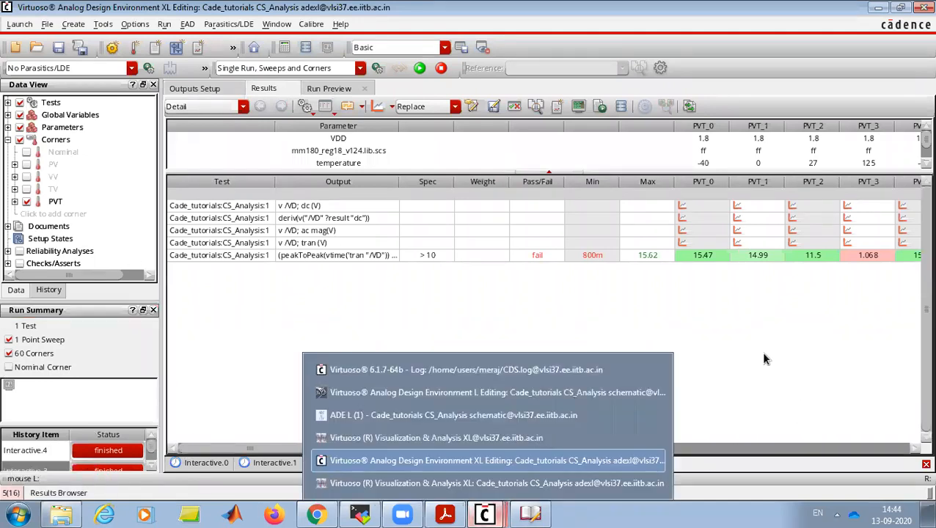
pyautogui.click(45, 24)
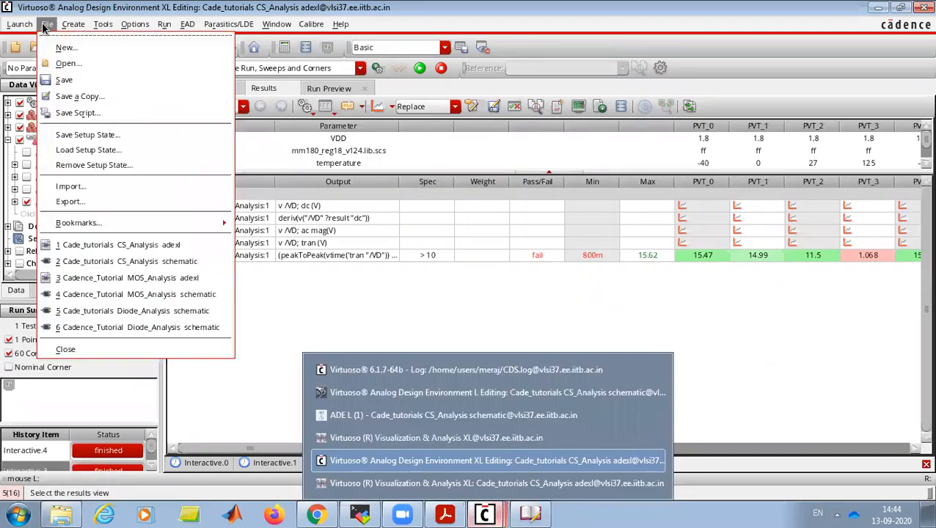
pyautogui.click(44, 24)
pyautogui.click(45, 24)
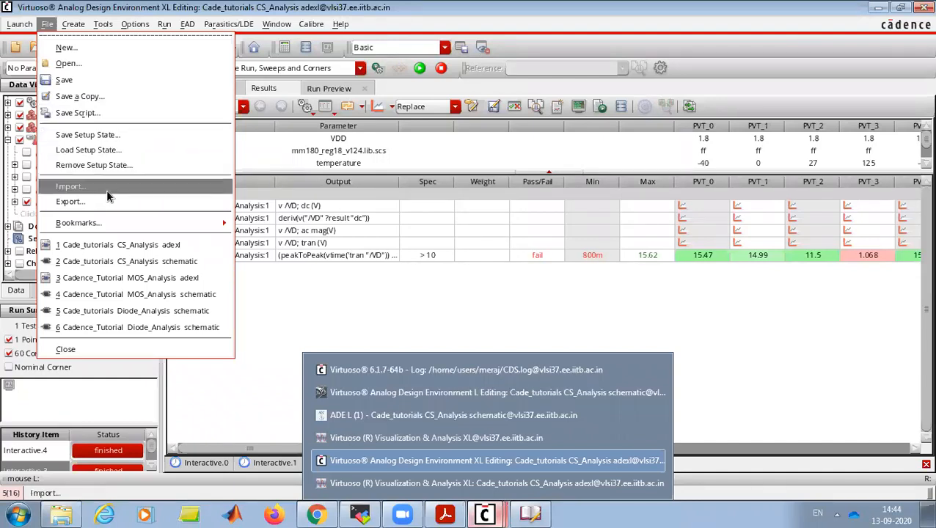
pyautogui.click(465, 346)
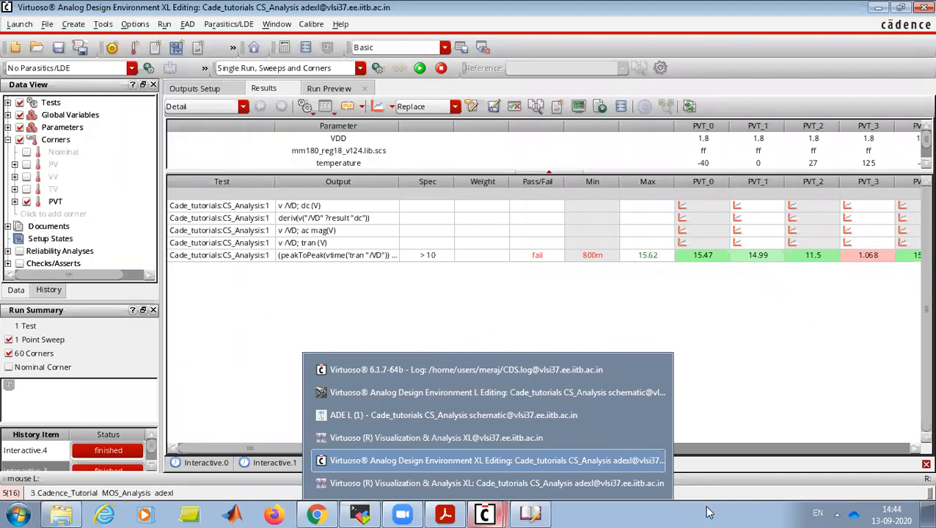
pyautogui.click(741, 447)
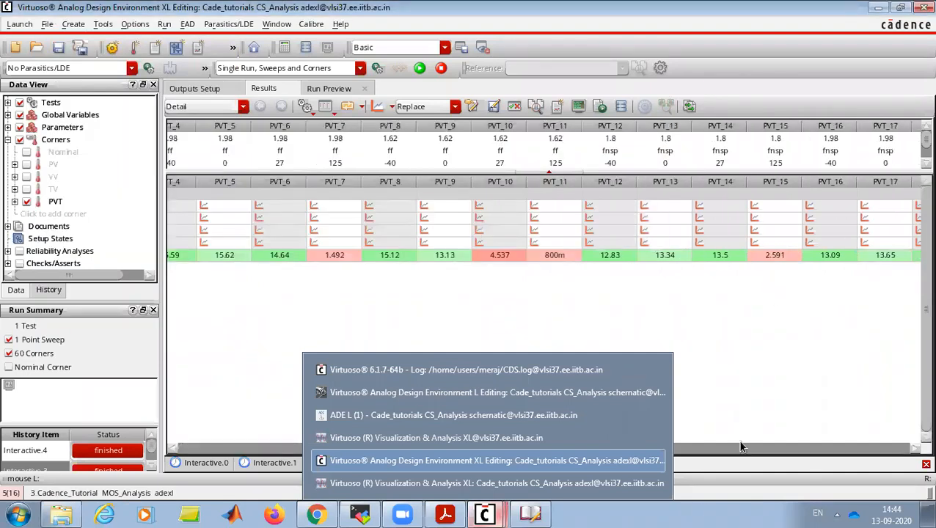
pyautogui.click(747, 342)
# Show the whole CS_Analysis circuit in the schematic window and switch to its ADE L window
pyautogui.moveTo(373, 512)
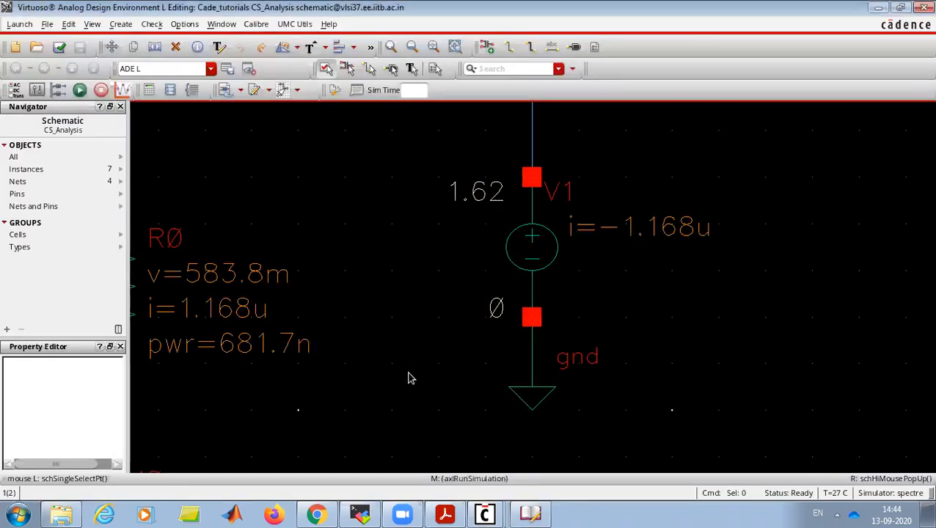
pyautogui.keyDown('ctrl'); pyautogui.scroll(-3, 410, 377); pyautogui.keyUp('ctrl')
pyautogui.keyDown('ctrl'); pyautogui.scroll(-2, 526, 351); pyautogui.keyUp('ctrl')
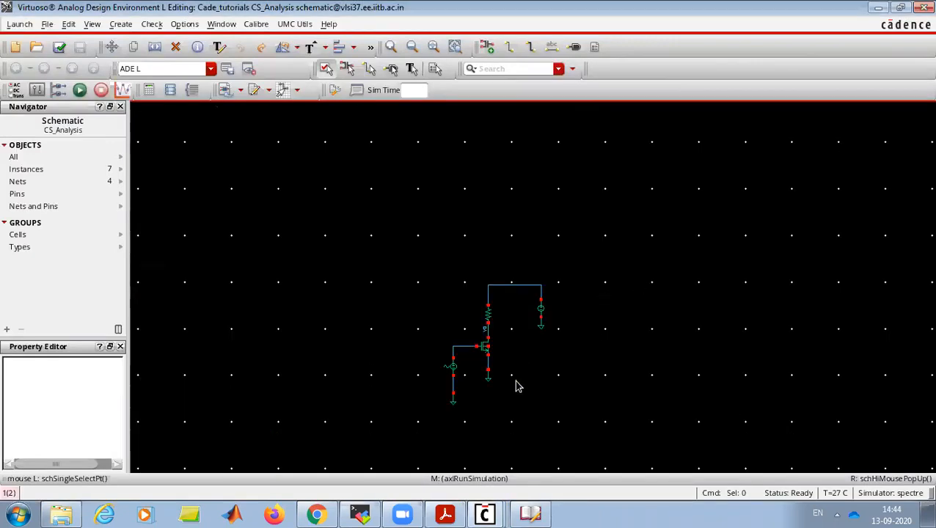
pyautogui.keyDown('ctrl'); pyautogui.scroll(2, 516, 386); pyautogui.keyUp('ctrl')
pyautogui.click(483, 514)
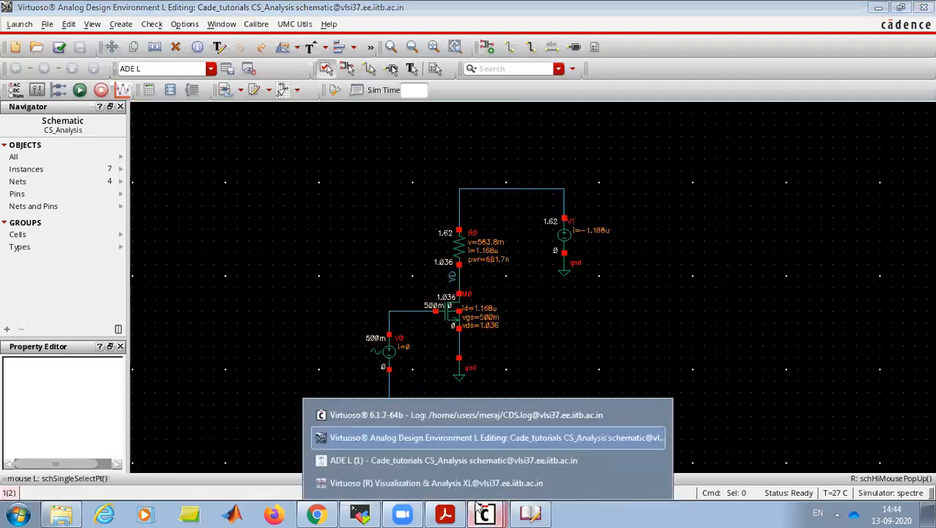
pyautogui.click(469, 462)
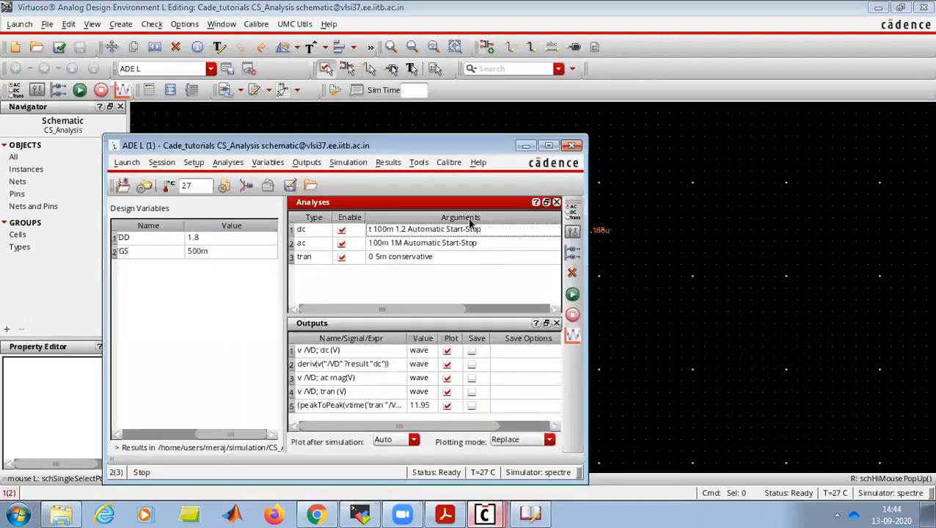
# Choose a noise analysis with a frequency sweep from 0.1 to 10M
pyautogui.click(573, 212)
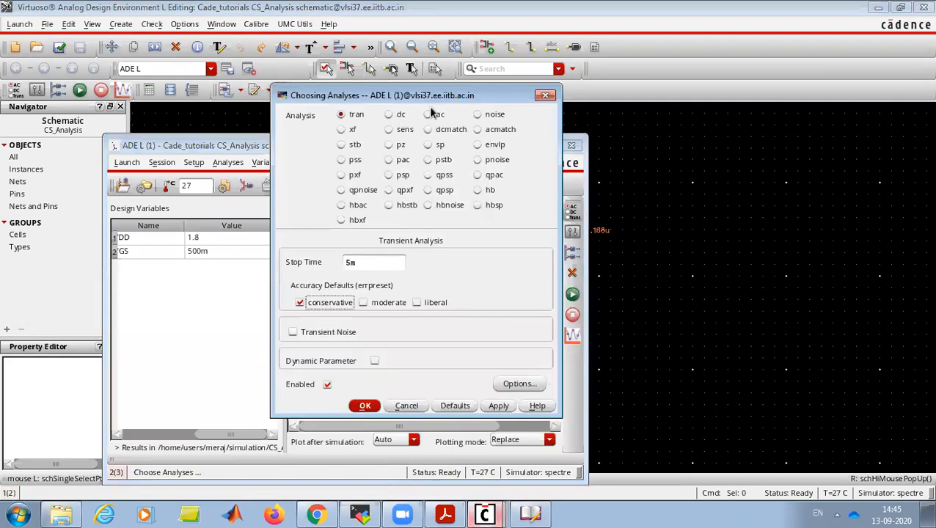
pyautogui.click(478, 115)
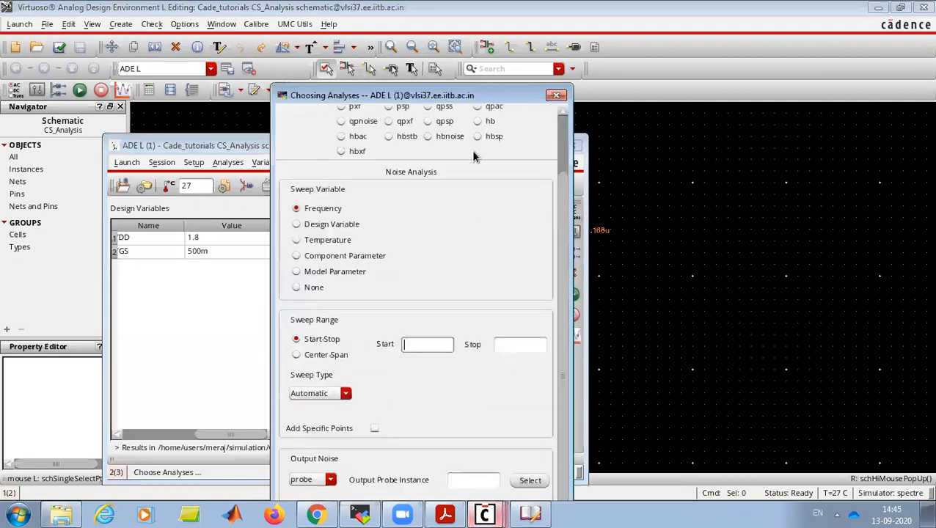
pyautogui.write('0.1')
pyautogui.press('Tab')
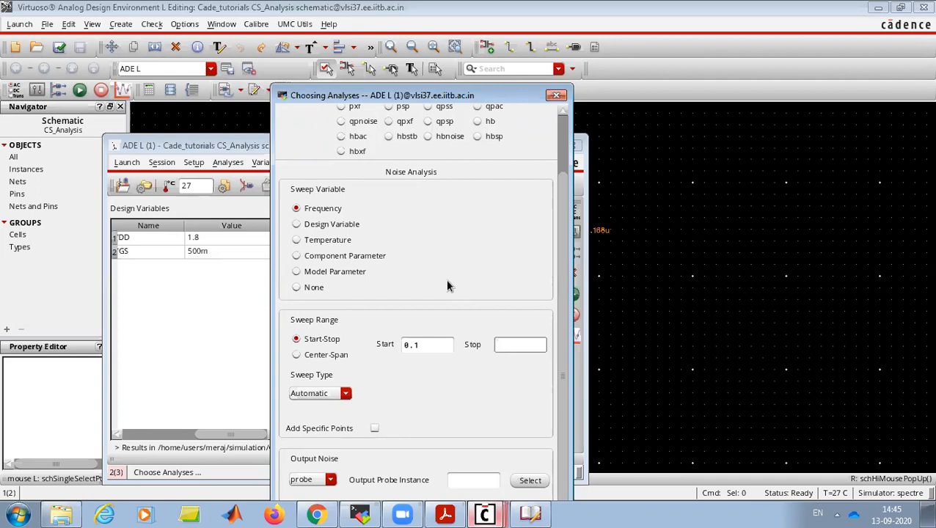
pyautogui.write('10M')
pyautogui.scroll(-1, 551, 184)
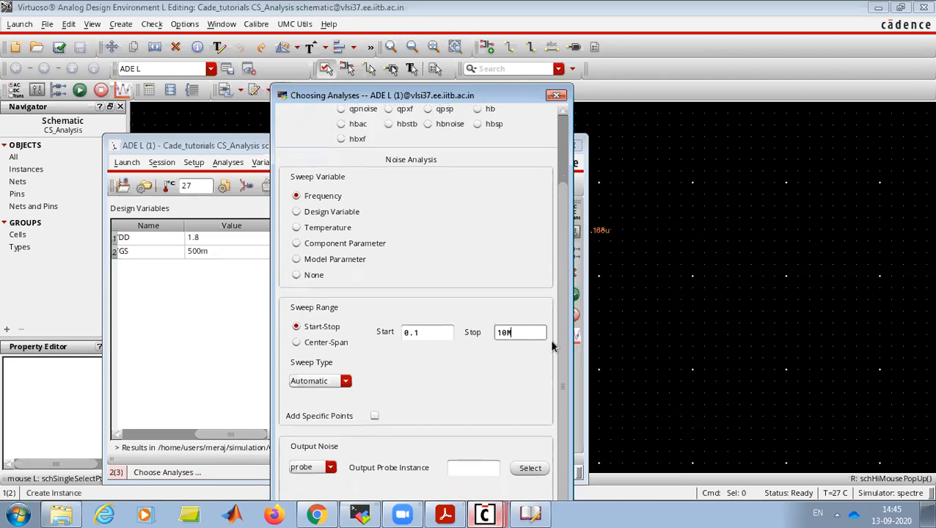
pyautogui.moveTo(442, 99); pyautogui.dragTo(438, 40)
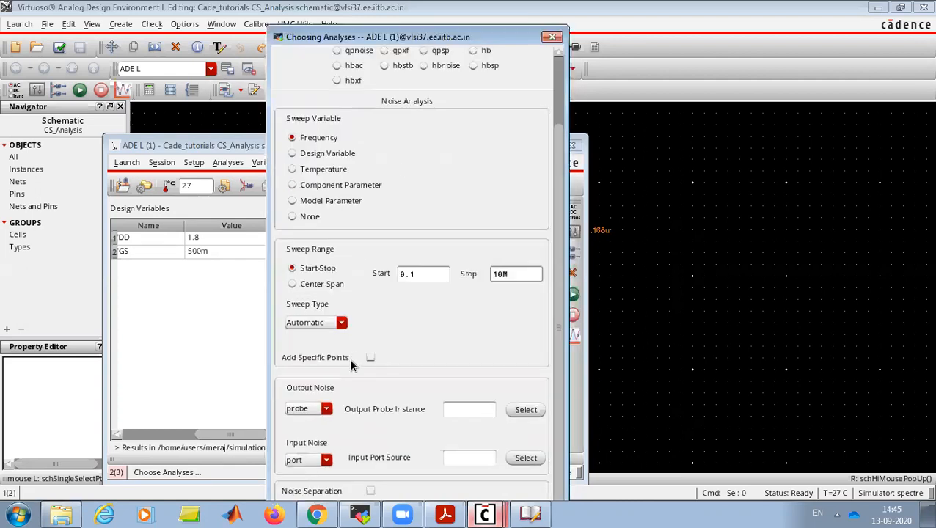
# Set the output noise to voltage, with net VD as the positive output node and gnd! as the negative output node
pyautogui.click(326, 411)
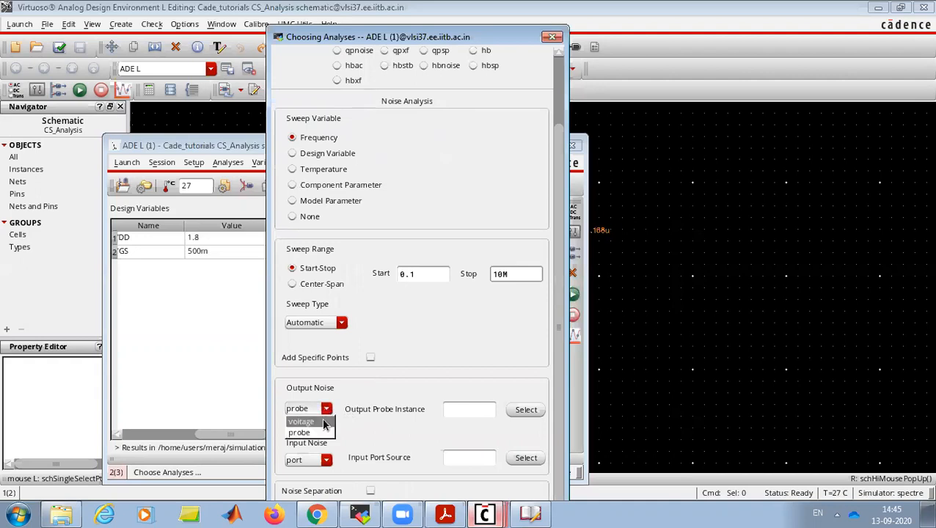
pyautogui.click(327, 422)
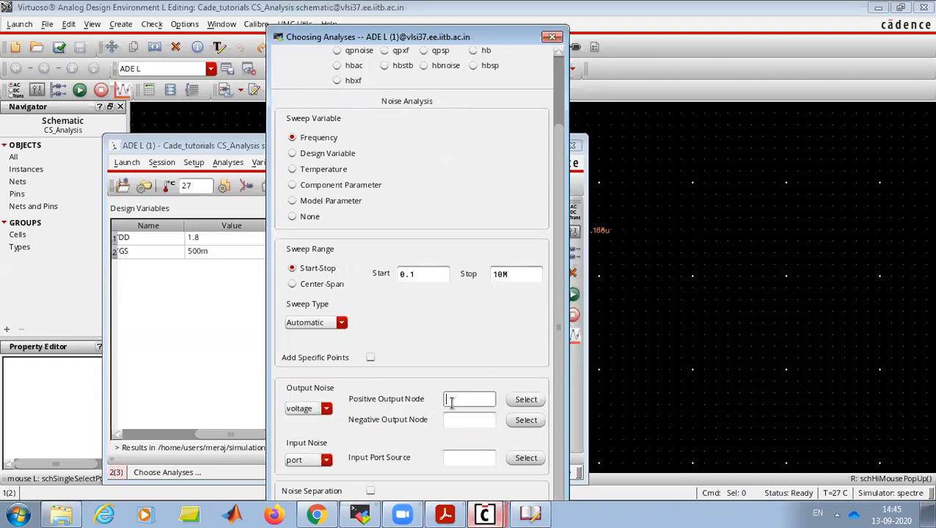
pyautogui.click(526, 399)
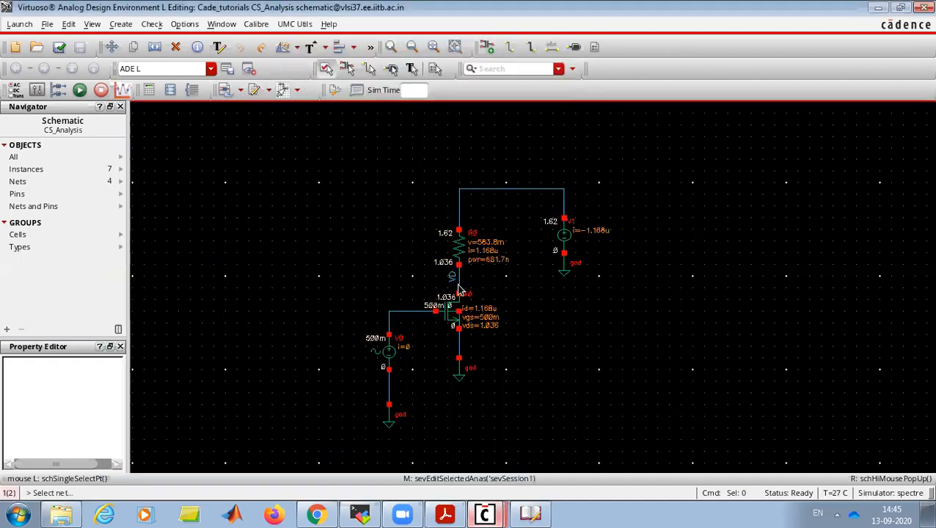
pyautogui.click(456, 288)
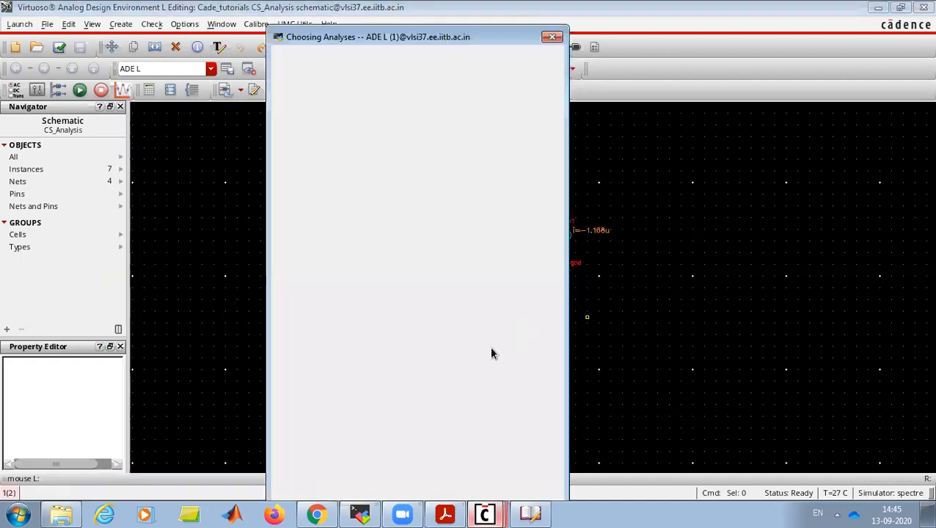
pyautogui.click(525, 420)
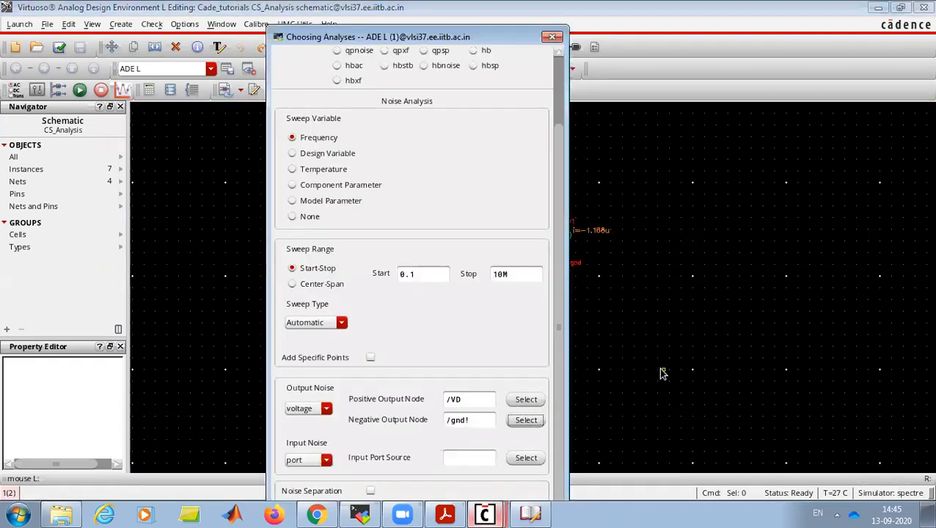
# Set the input noise to voltage with source V0 as the input voltage source, and accept the noise analysis
pyautogui.click(327, 460)
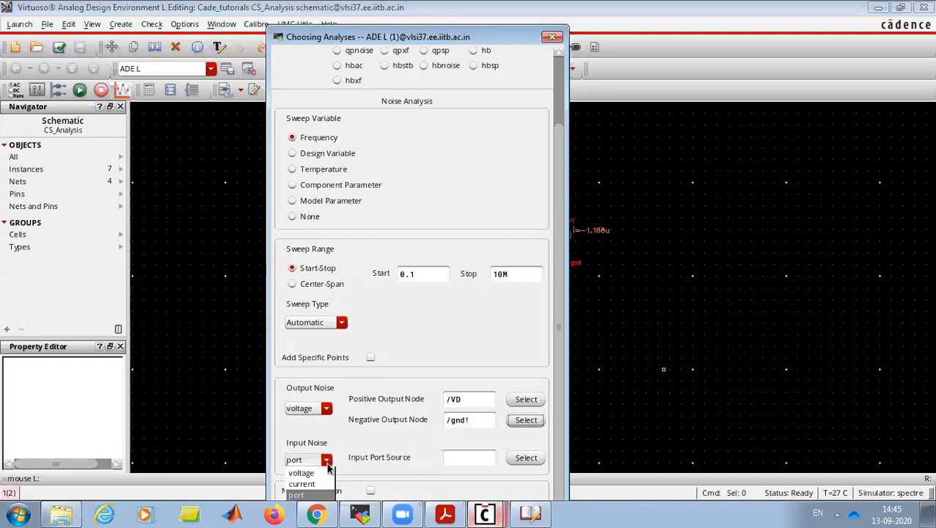
pyautogui.click(323, 473)
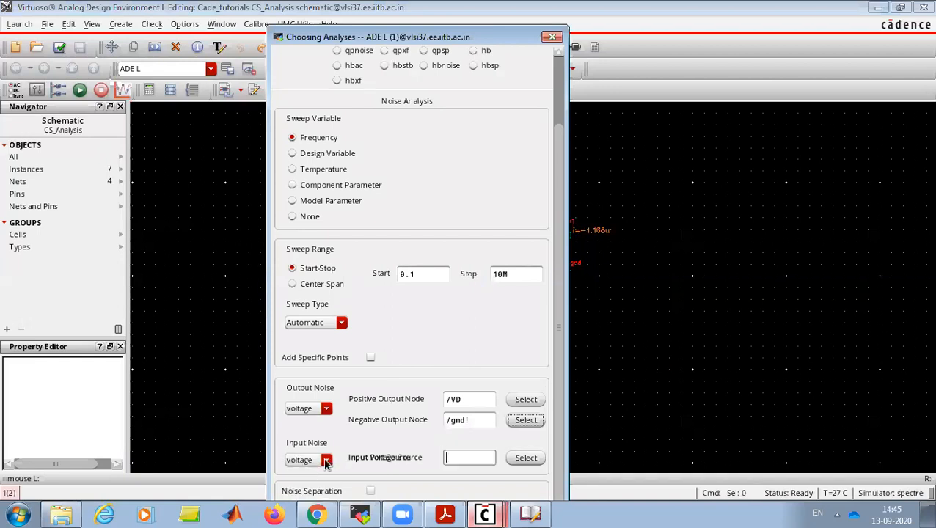
pyautogui.click(525, 458)
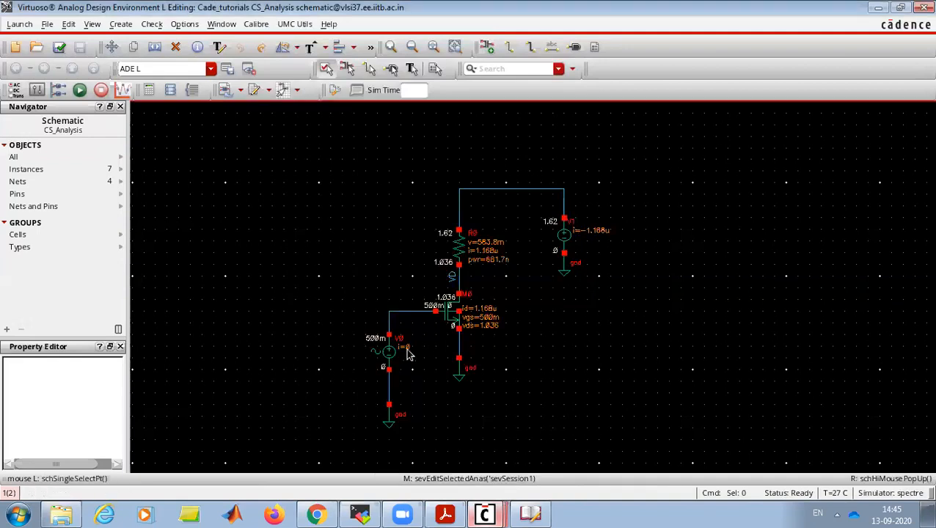
pyautogui.click(389, 358)
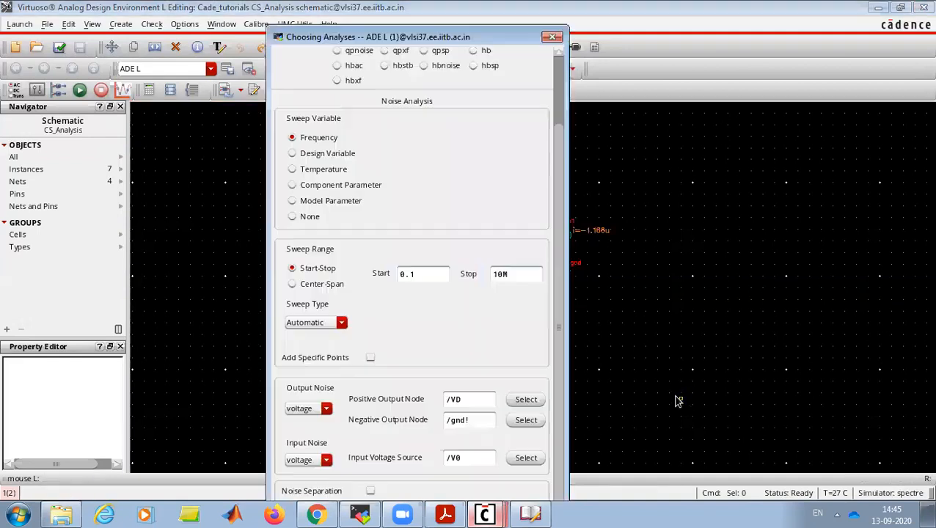
pyautogui.moveTo(489, 42); pyautogui.dragTo(518, 31)
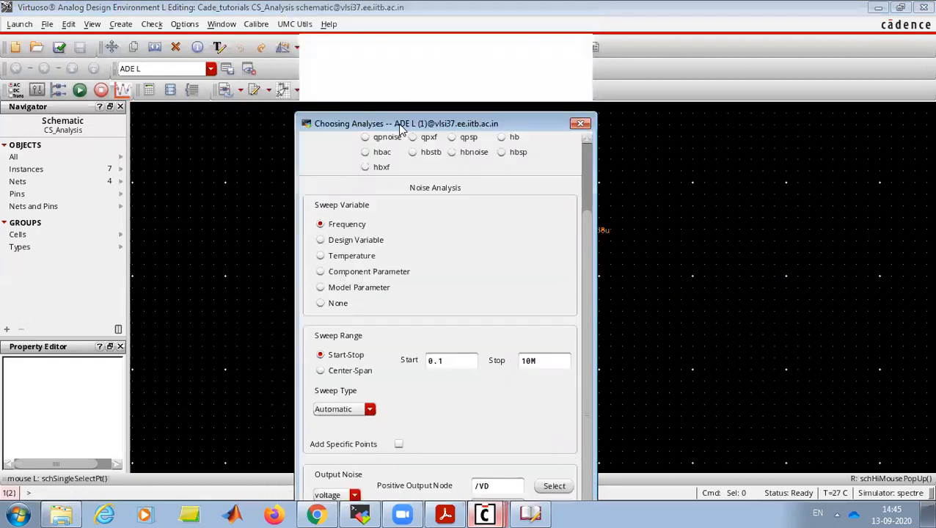
pyautogui.moveTo(586, 350); pyautogui.dragTo(596, 418)
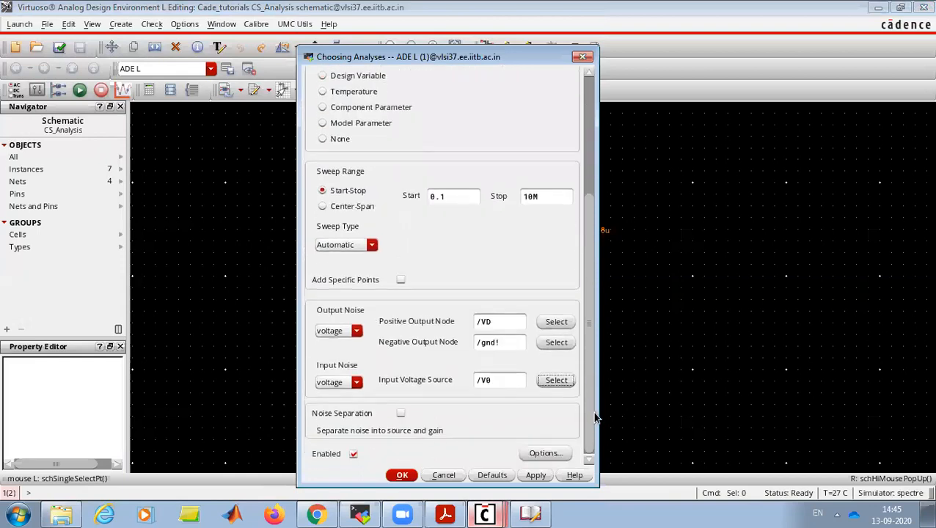
pyautogui.click(402, 475)
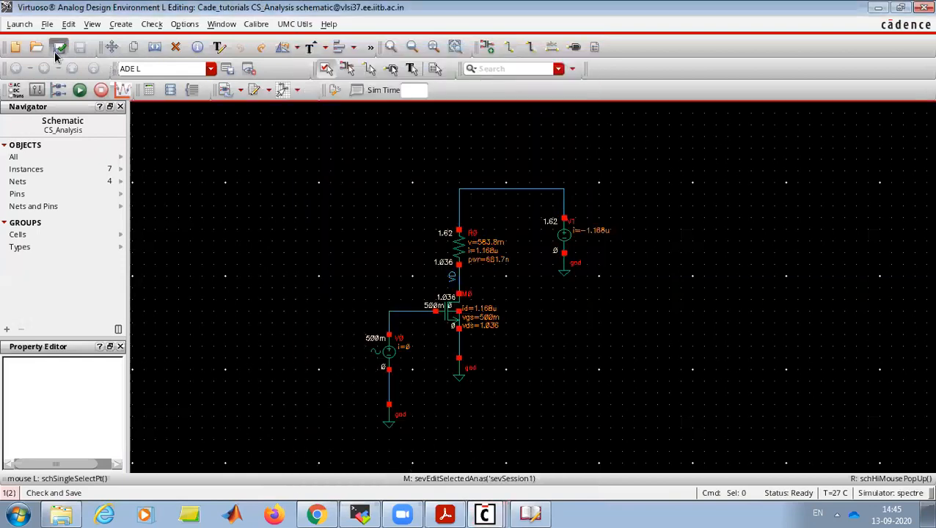
# Return to the ADE L window, netlist and run the simulation, and close the spectre output log
pyautogui.moveTo(484, 514)
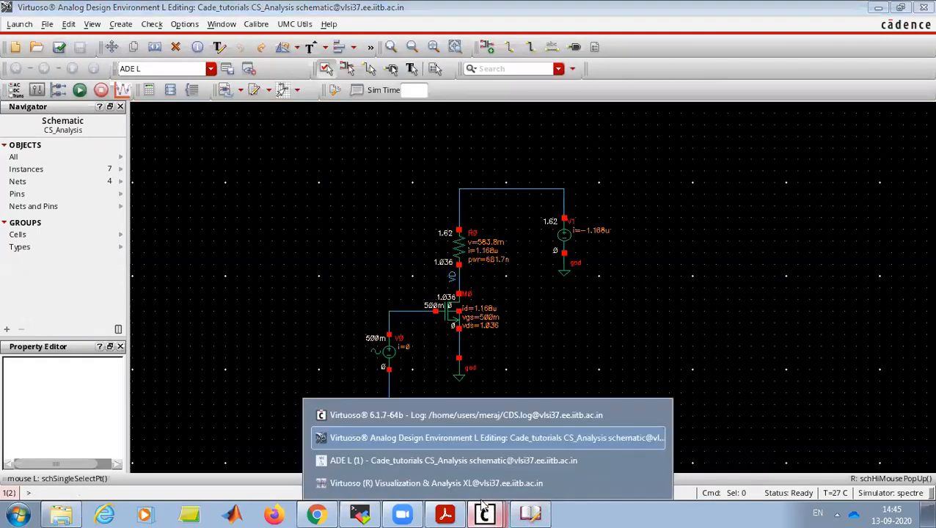
pyautogui.click(490, 461)
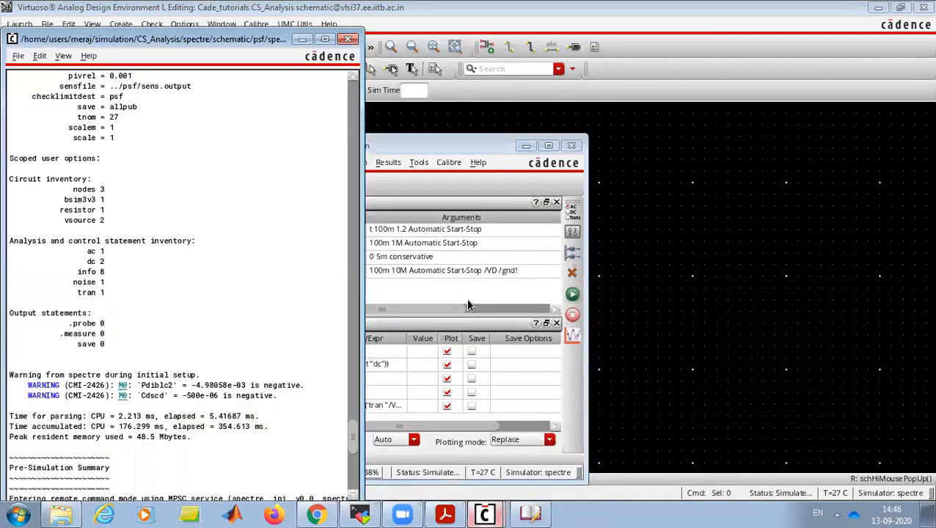
pyautogui.click(349, 38)
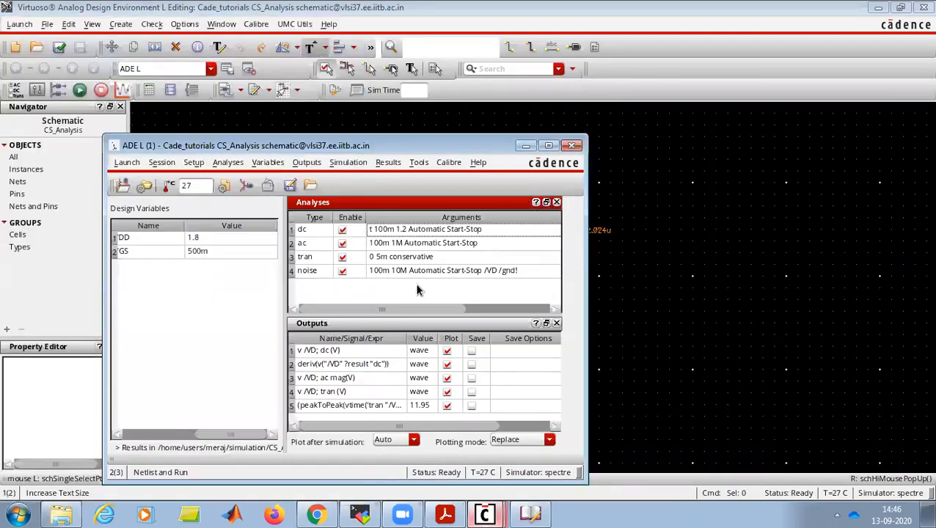
# Use the Direct Plot main form to plot the output noise magnitude in V/sqrt(Hz), and switch to the waveform window
pyautogui.click(419, 163)
pyautogui.click(388, 162)
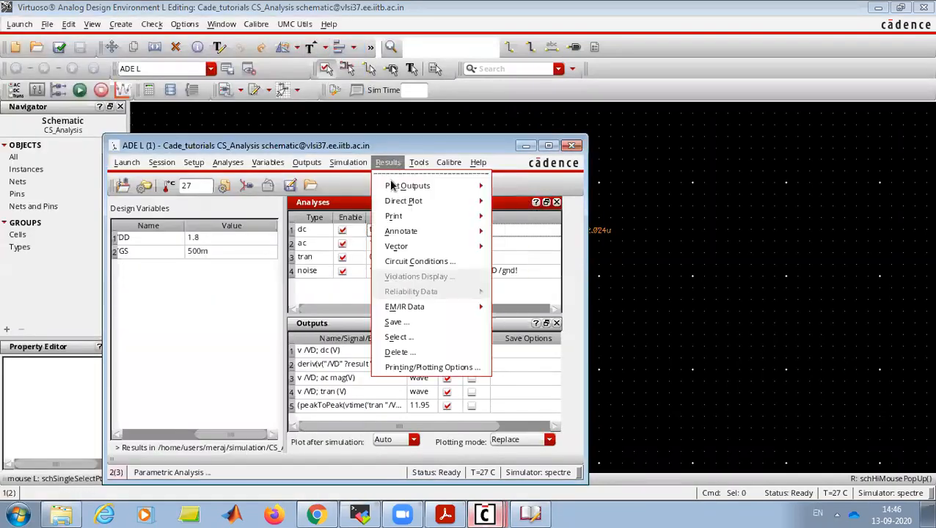
pyautogui.moveTo(403, 201)
pyautogui.click(512, 211)
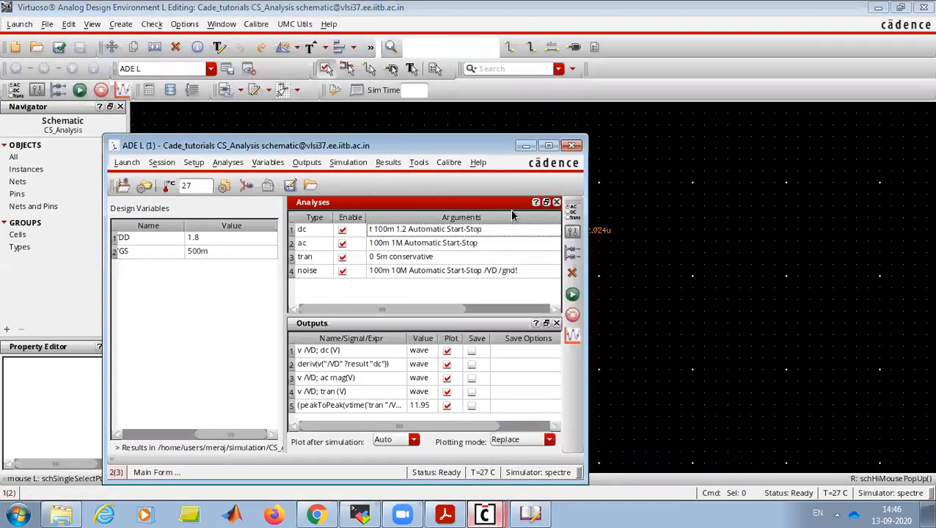
pyautogui.click(375, 149)
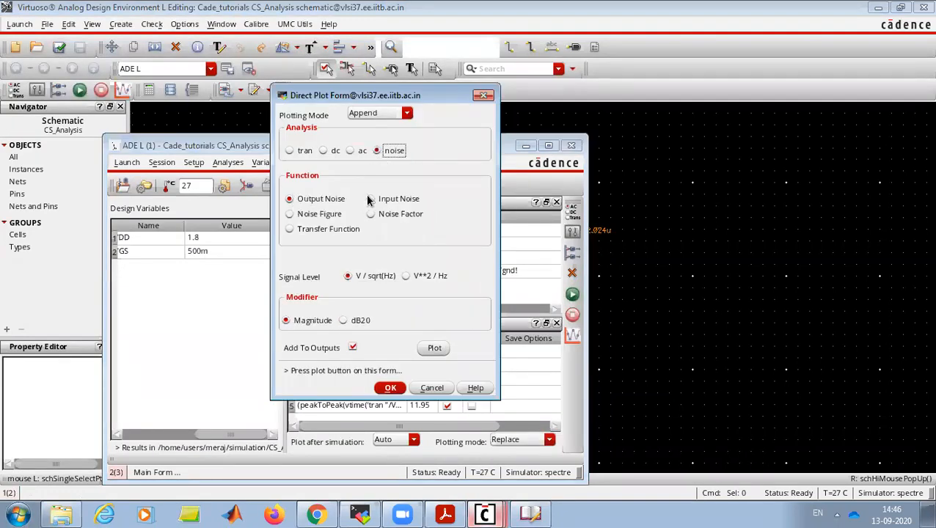
pyautogui.click(434, 349)
pyautogui.click(484, 513)
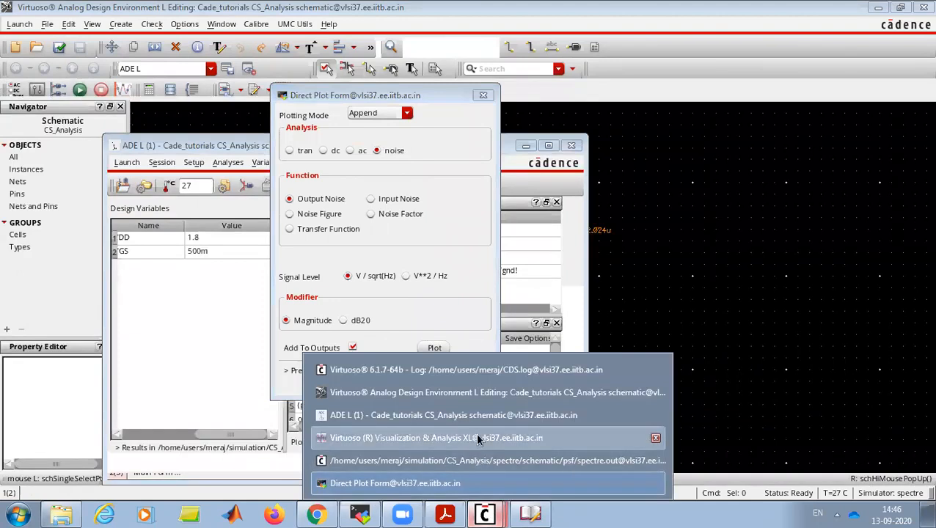
pyautogui.click(476, 438)
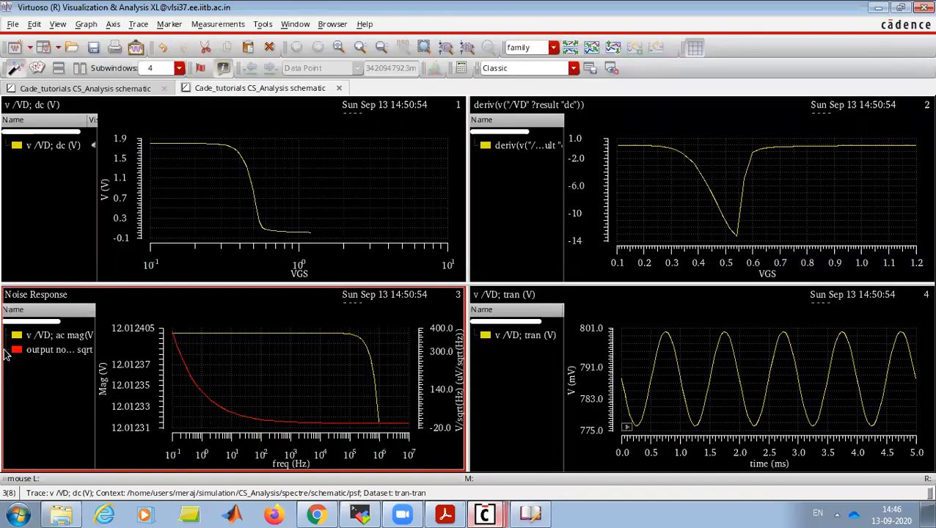
# Move the output noise trace from the AC plot to a new window and examine its curve from low to high frequency
pyautogui.click(64, 353)
pyautogui.rightClick(64, 353)
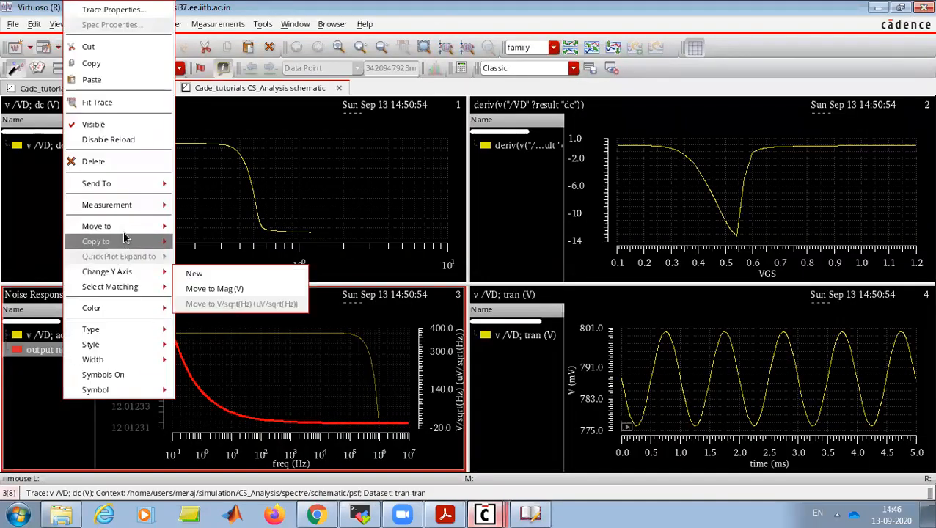
pyautogui.moveTo(119, 224)
pyautogui.click(210, 229)
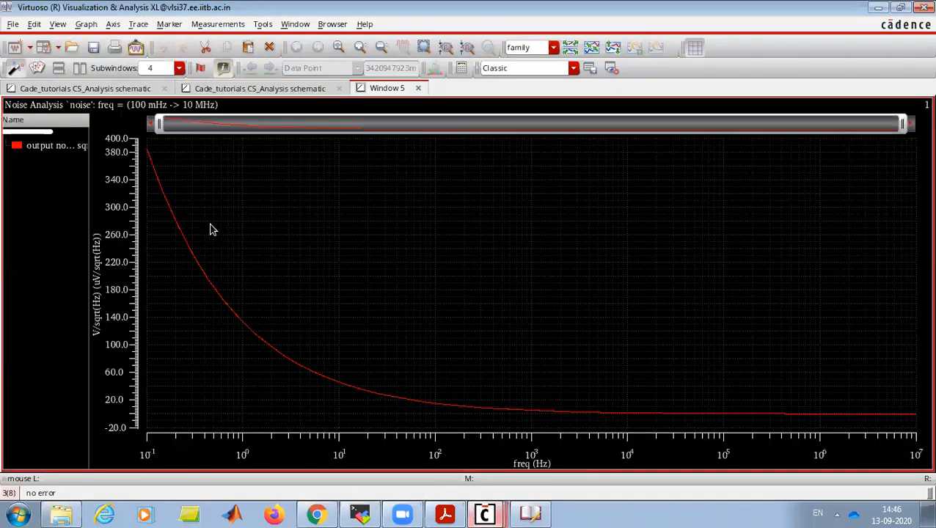
pyautogui.moveTo(147, 154)
pyautogui.moveTo(342, 390)
pyautogui.moveTo(912, 416)
# Switch to the CS_Analysis schematic and examine transistor M0 as a noise contributor
pyautogui.moveTo(484, 514)
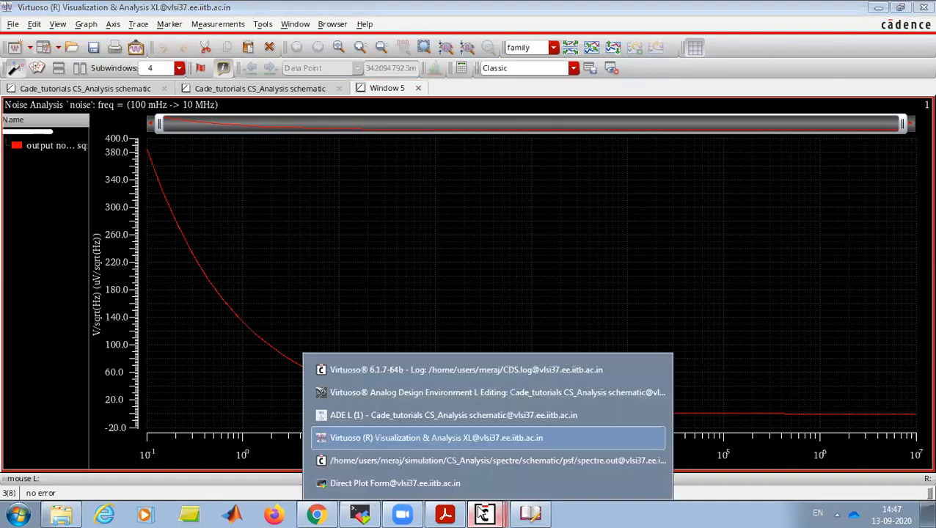
pyautogui.click(462, 416)
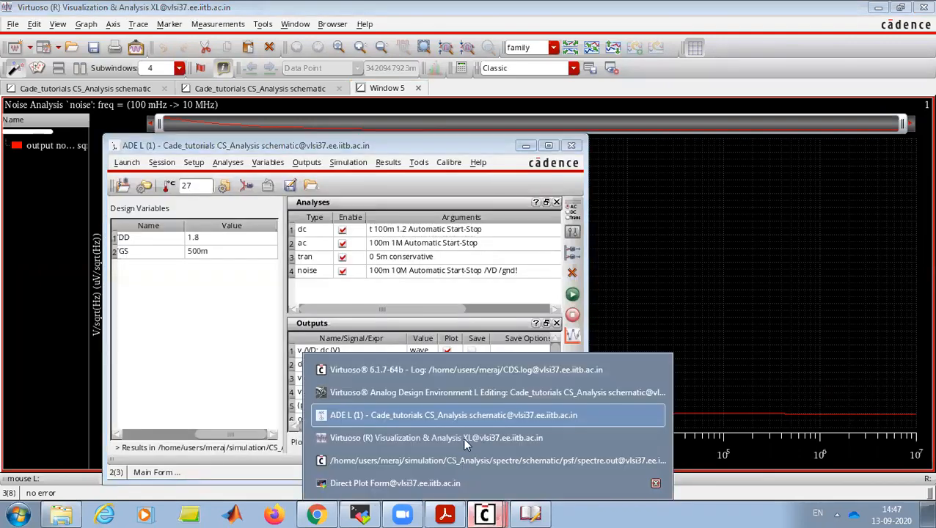
pyautogui.click(470, 394)
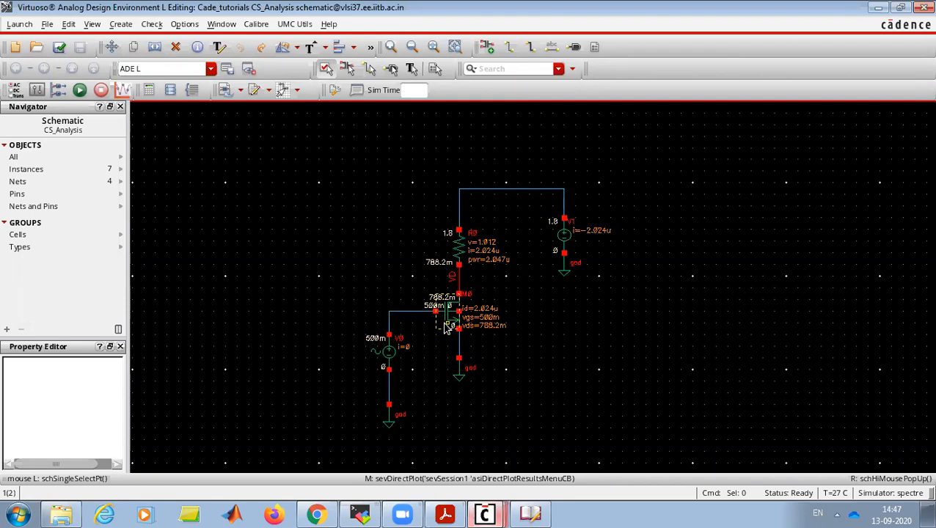
pyautogui.click(484, 514)
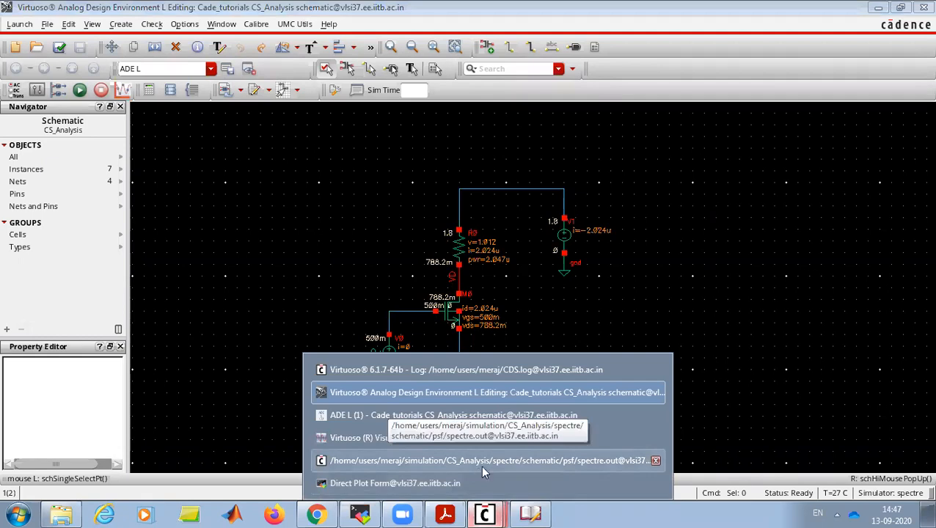
pyautogui.click(757, 359)
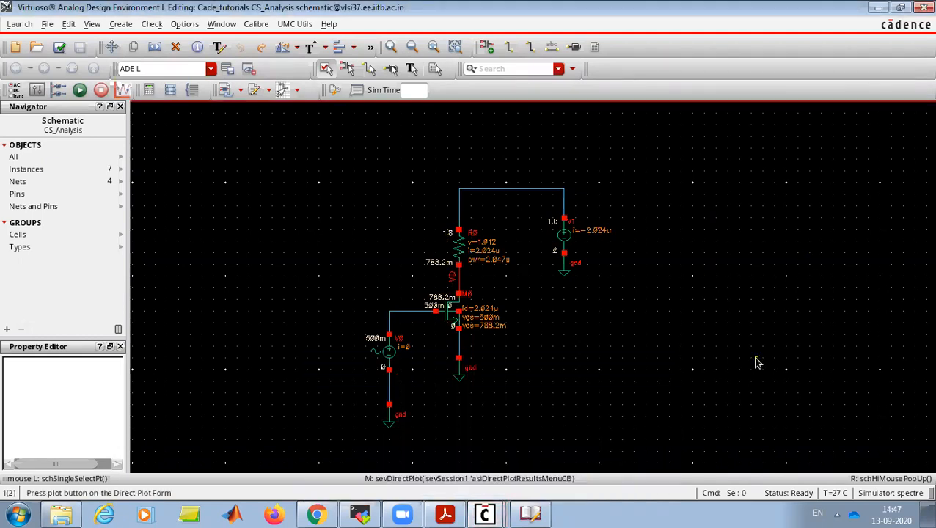
# Return to the ADE L window, look over the available result printing options, and close the Direct Plot form
pyautogui.click(487, 514)
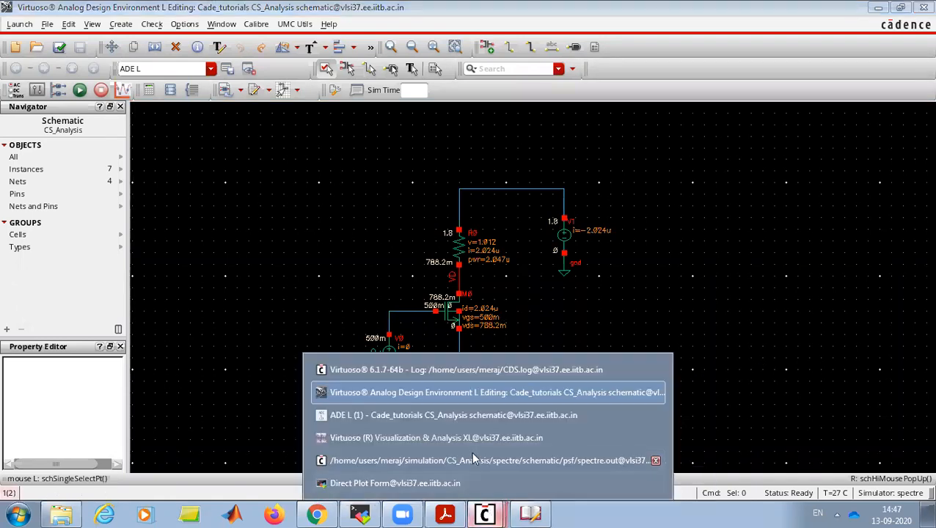
pyautogui.click(473, 417)
pyautogui.click(390, 163)
pyautogui.moveTo(476, 215)
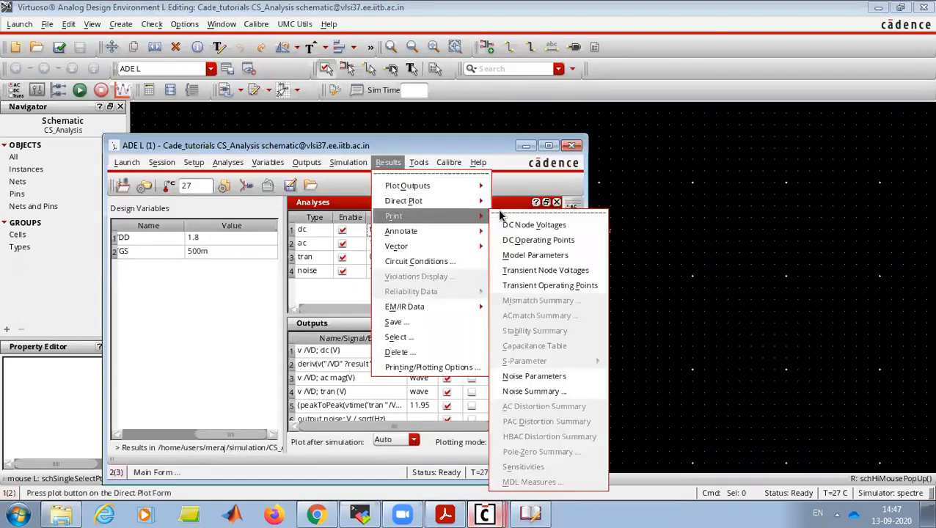
pyautogui.click(503, 214)
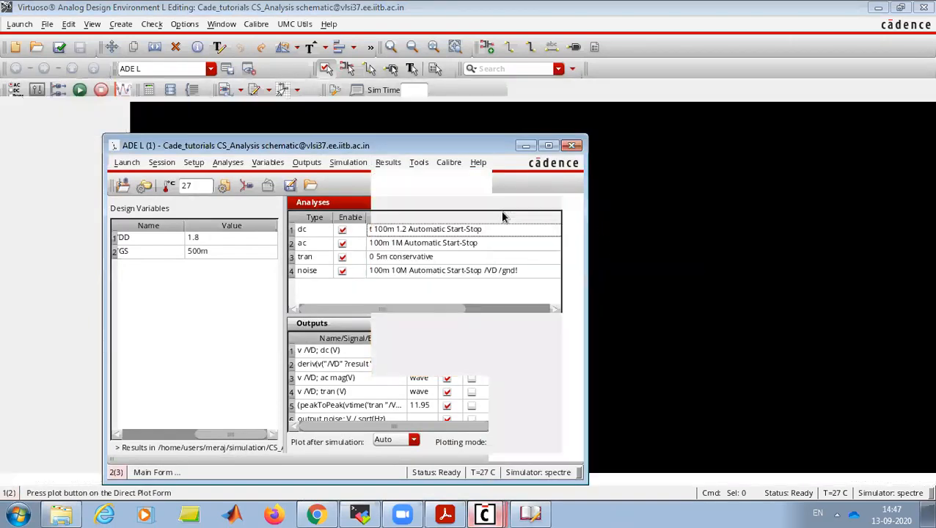
pyautogui.click(432, 388)
# Open the Results Browser in the waveform window and list the signals of the noise results
pyautogui.click(417, 163)
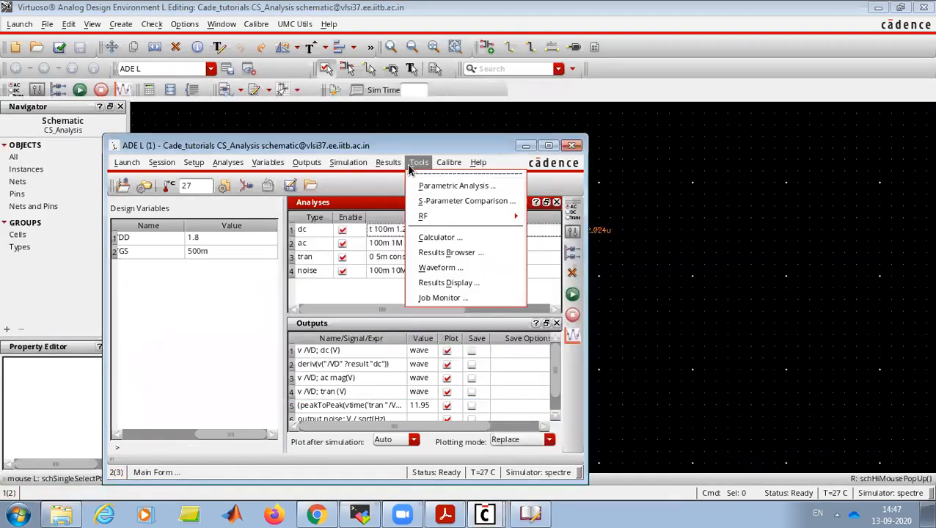
pyautogui.click(431, 251)
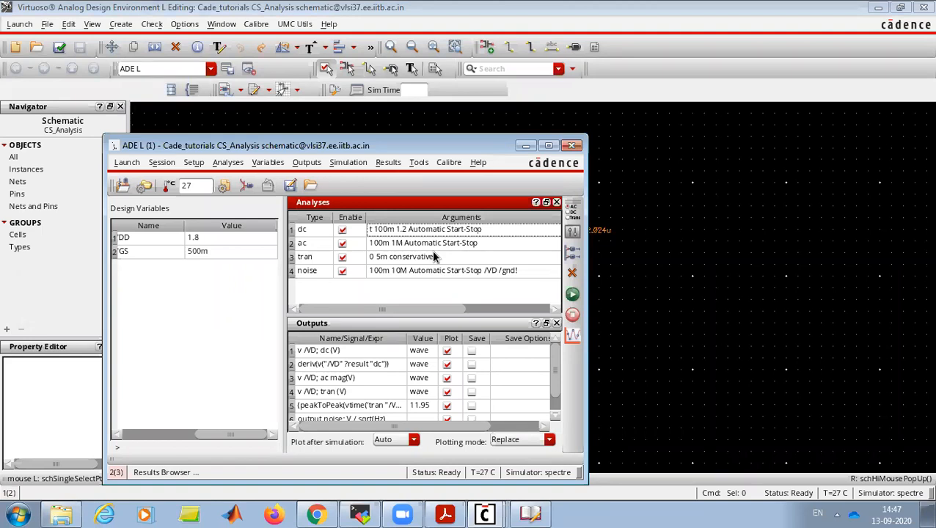
pyautogui.click(484, 514)
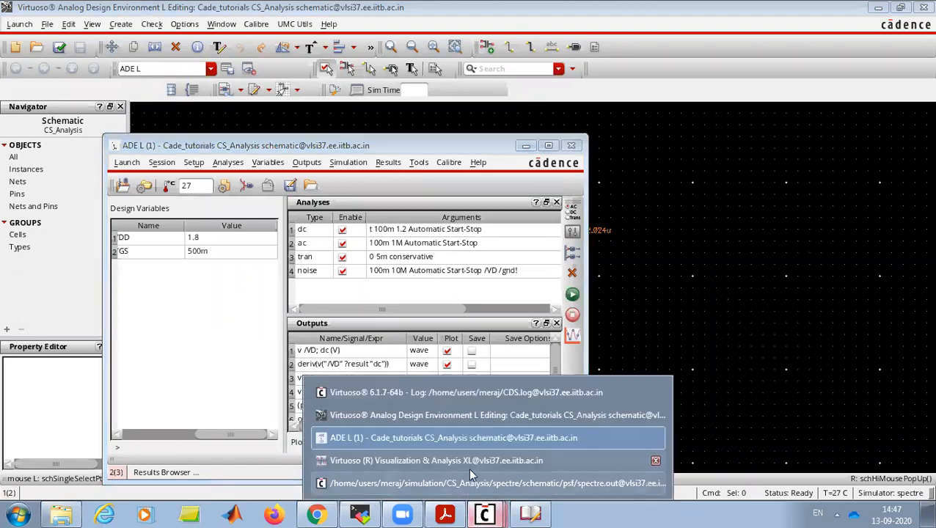
pyautogui.click(467, 466)
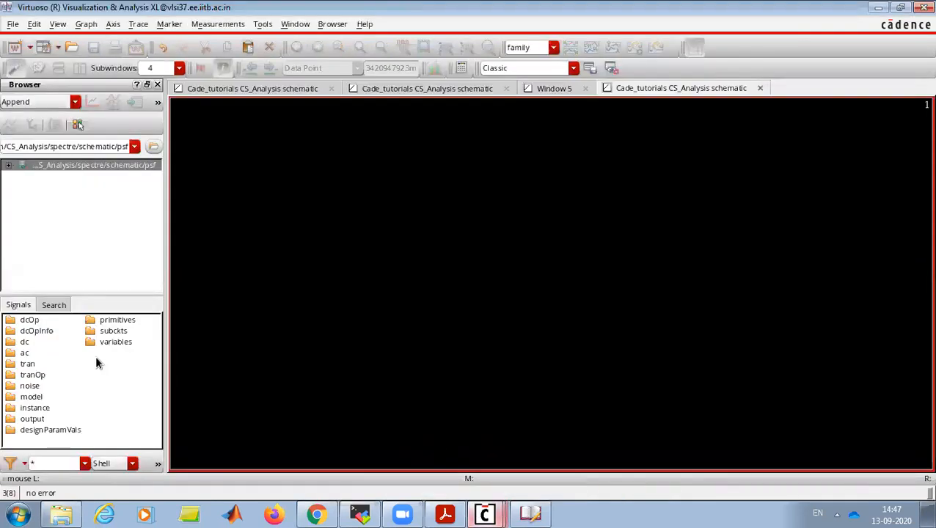
pyautogui.doubleClick(31, 386)
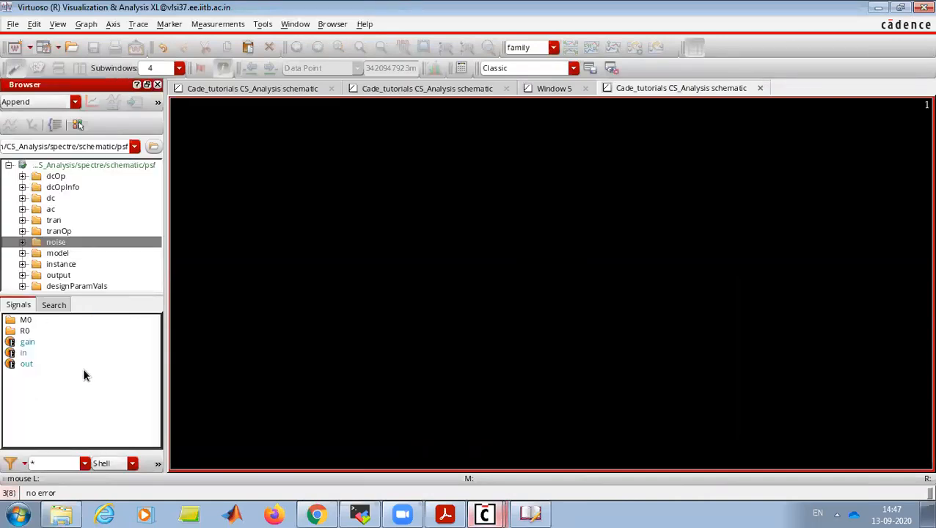
# Plot the fn and id noise contributions of transistor M0 from the noise results
pyautogui.doubleClick(31, 320)
pyautogui.doubleClick(27, 323)
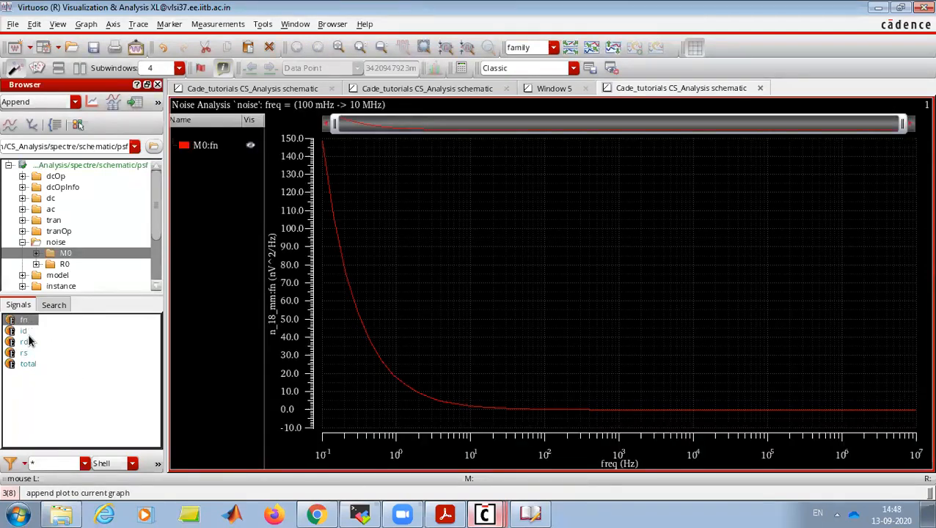
pyautogui.doubleClick(26, 332)
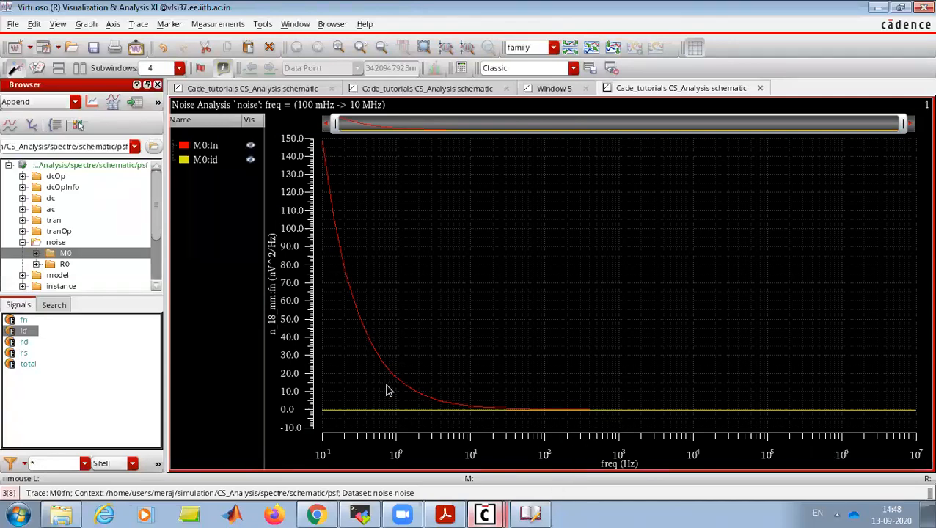
# Set the noise plot's vertical axis to a logarithmic scale
pyautogui.doubleClick(295, 330)
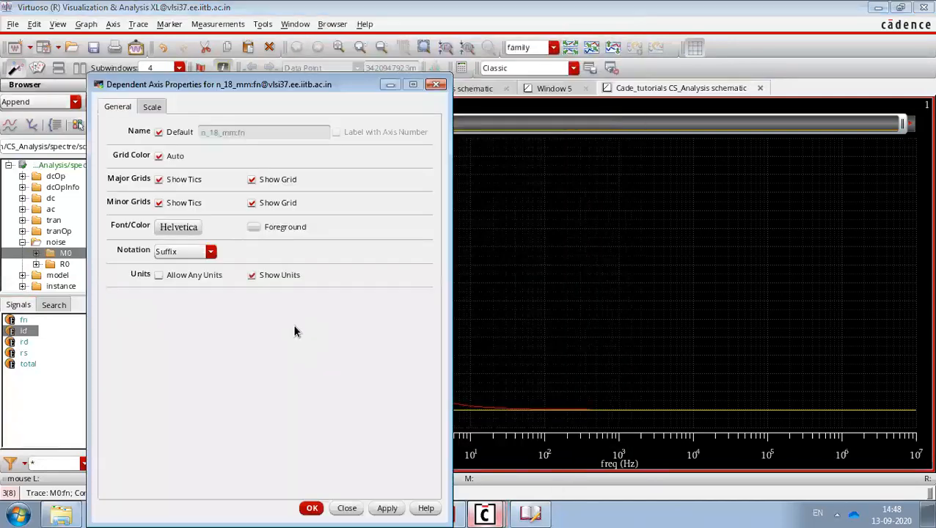
pyautogui.click(154, 108)
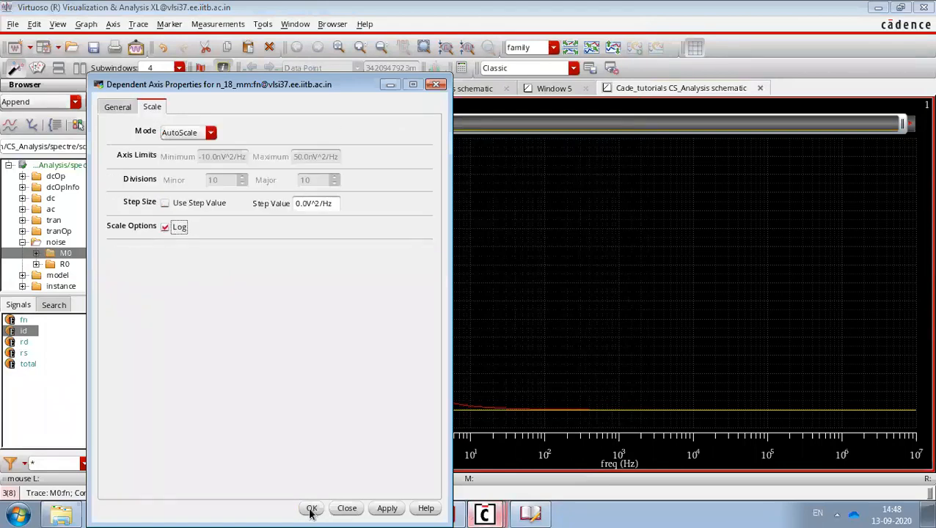
pyautogui.click(312, 509)
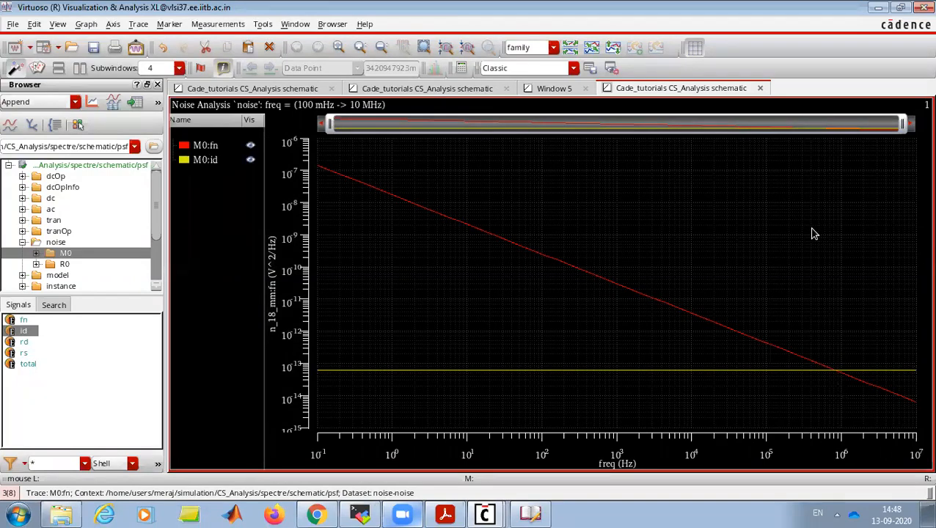
# Add resistor R0's rn noise to the same graph and compare it with M0's fn and id traces
pyautogui.click(51, 265)
pyautogui.moveTo(32, 321)
pyautogui.mouseDown()
pyautogui.moveTo(104, 351)
pyautogui.moveTo(660, 416)
pyautogui.mouseUp()
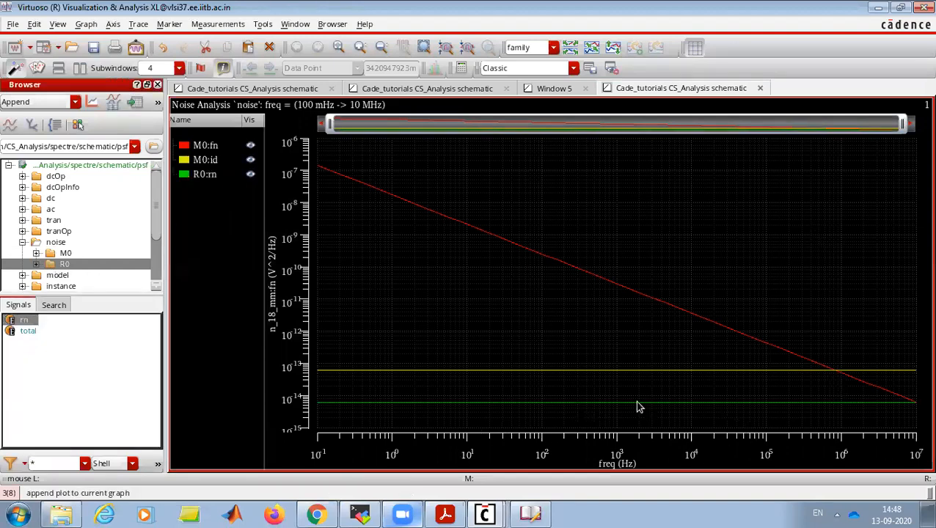
pyautogui.moveTo(638, 408)
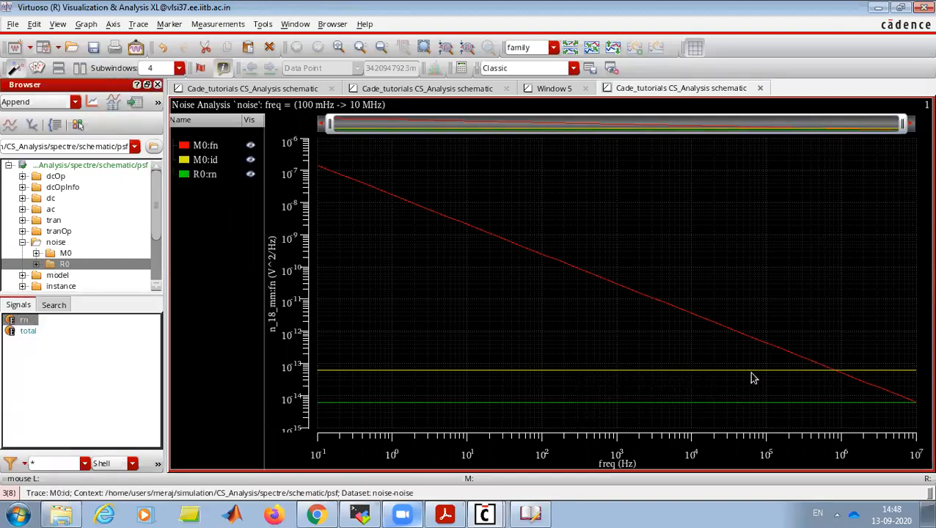
pyautogui.moveTo(764, 344)
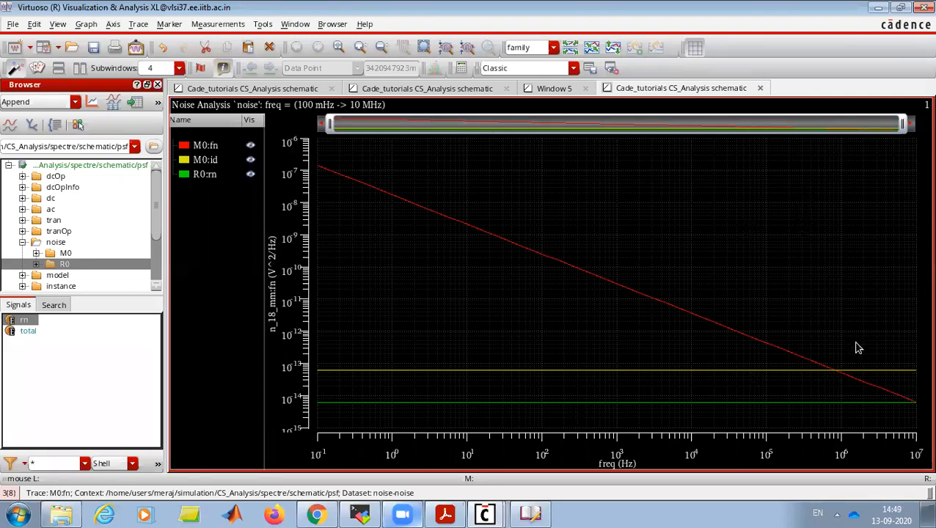
pyautogui.moveTo(761, 363)
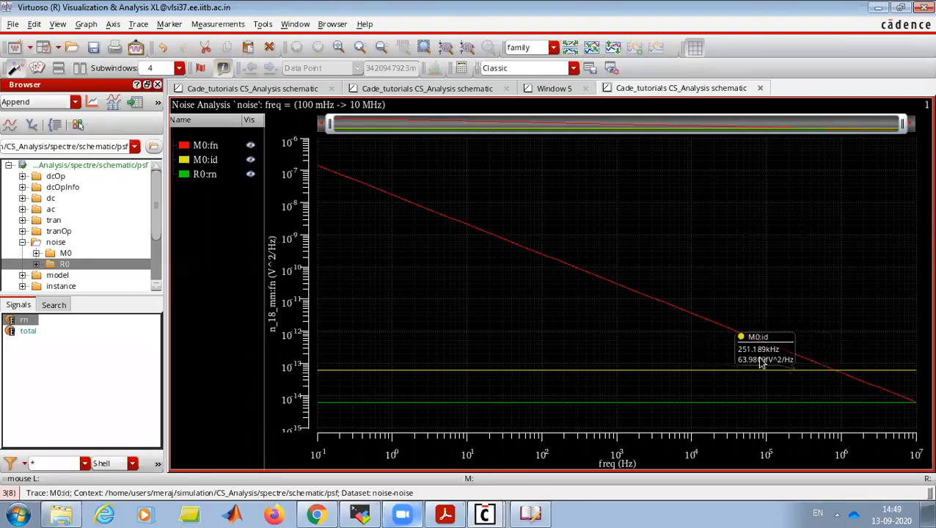
pyautogui.moveTo(686, 374)
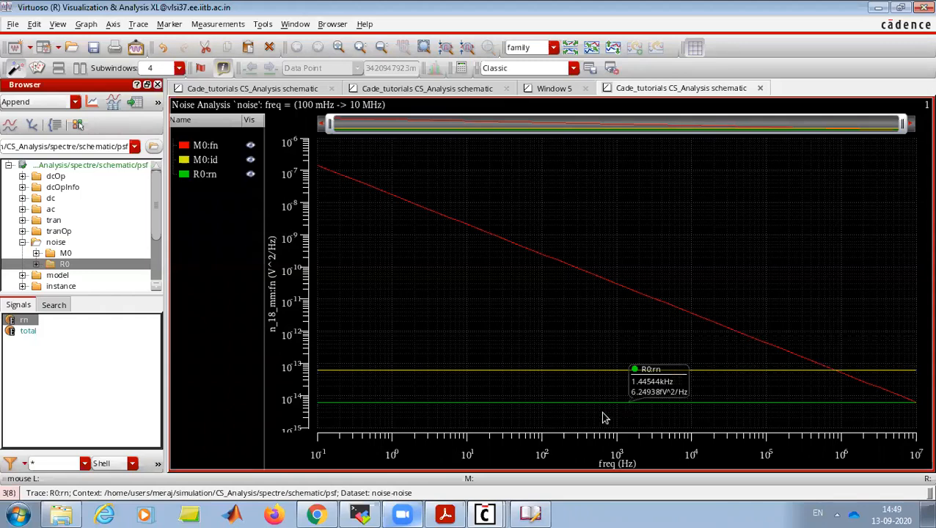
# Return to the ADE L window and open the Noise Summary form for printing results
pyautogui.click(484, 513)
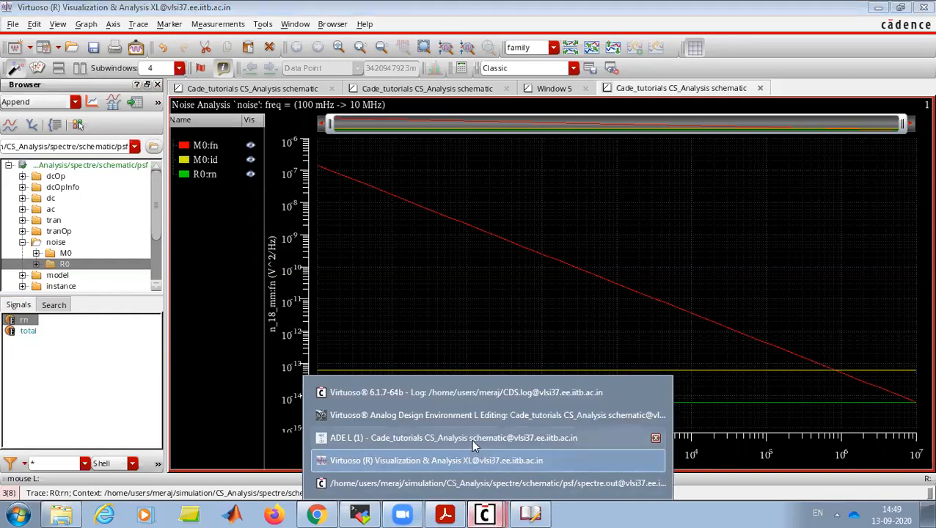
pyautogui.click(471, 438)
pyautogui.click(389, 163)
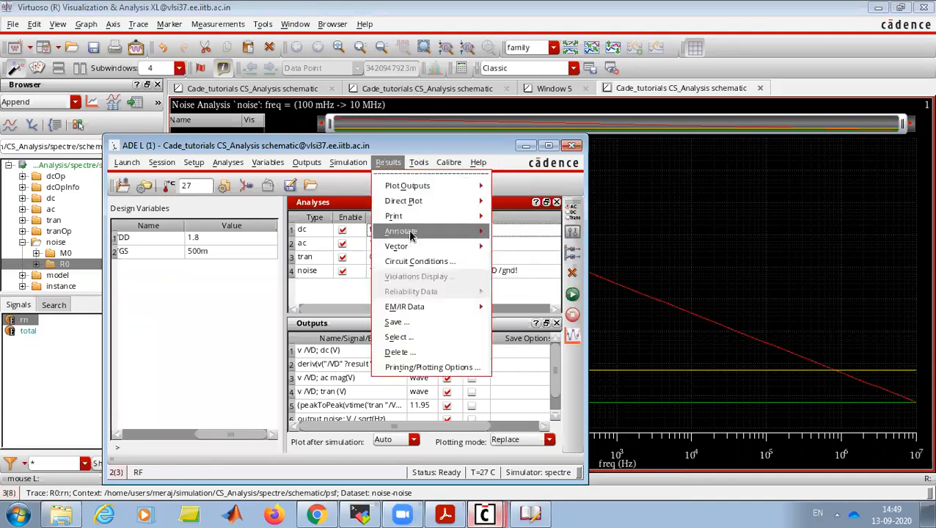
pyautogui.moveTo(400, 215)
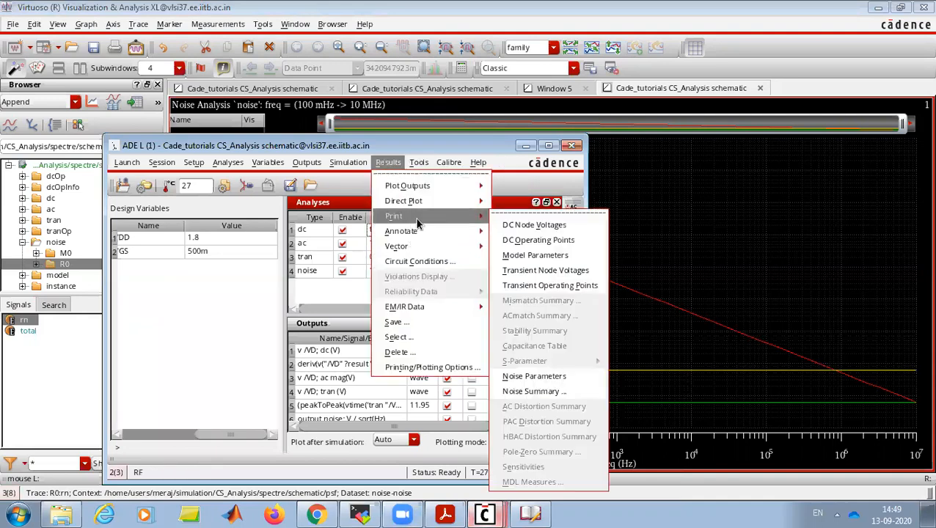
pyautogui.click(545, 395)
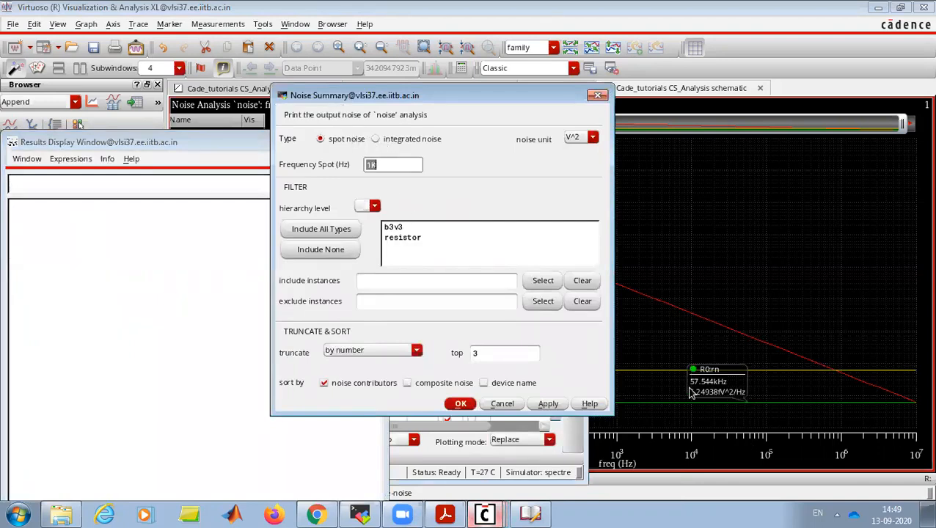
# Set the noise summary to integrated noise from 0.1 Hz to 10K Hz
pyautogui.click(387, 143)
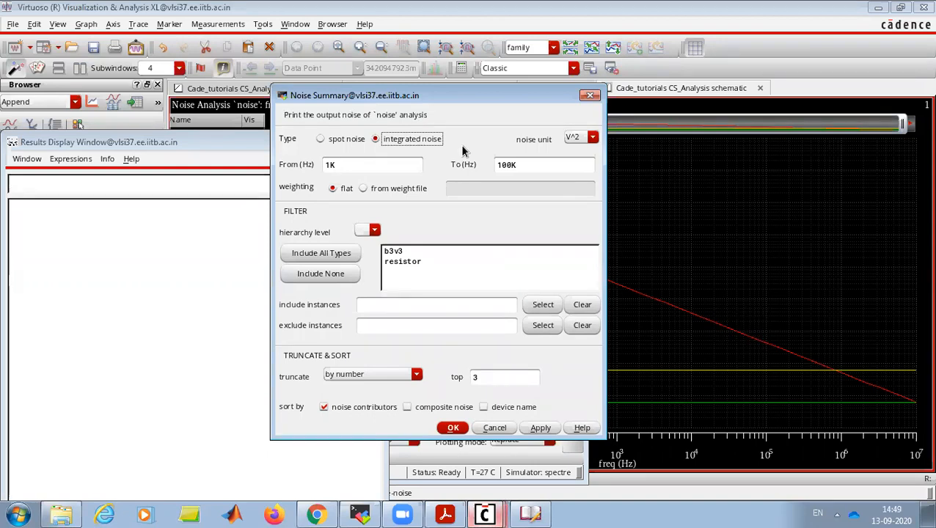
pyautogui.click(351, 165)
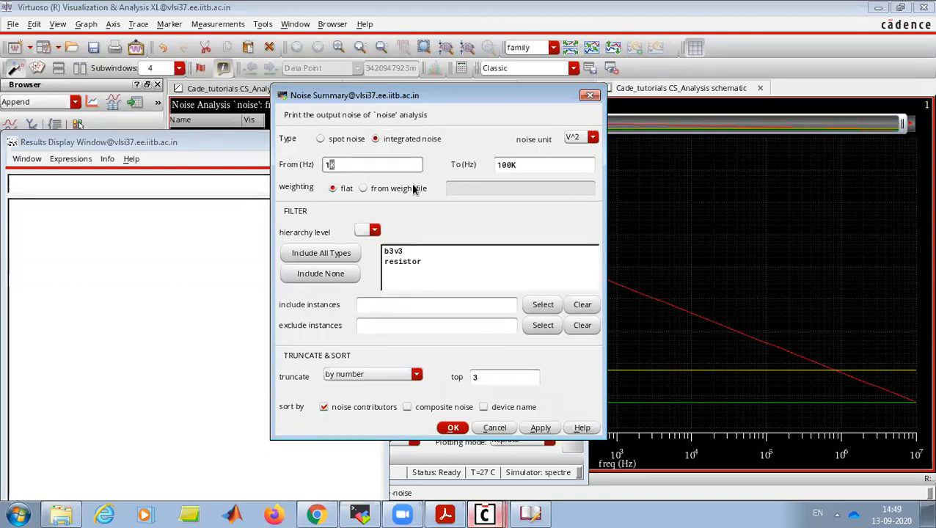
pyautogui.press('BackSpace')
pyautogui.press('BackSpace')
pyautogui.write('0.1')
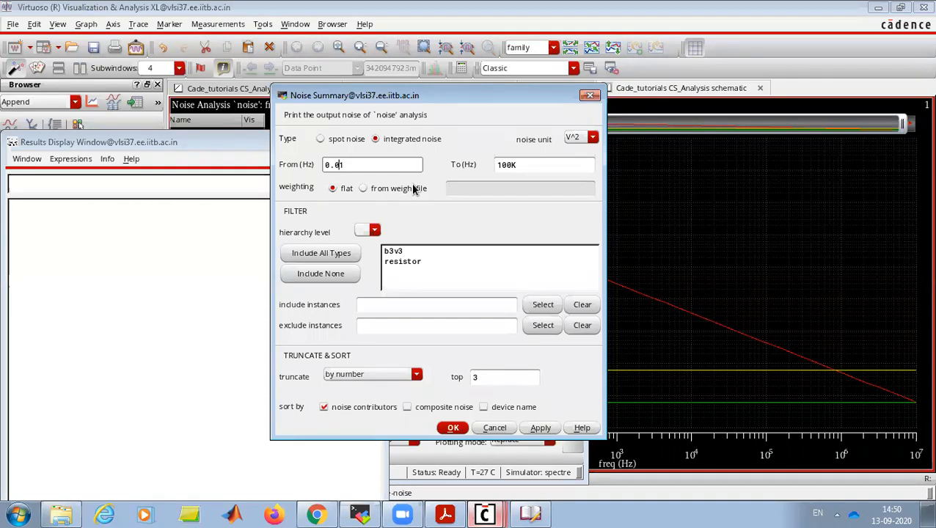
pyautogui.click(509, 165)
pyautogui.press('BackSpace')
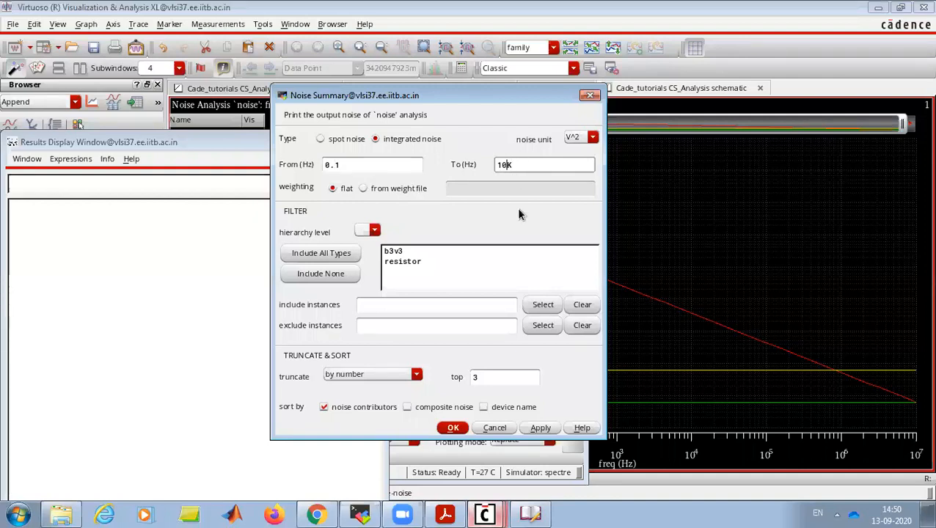
# Include all device types, limit the summary to the top 10 contributors, and print it in the Results Display Window
pyautogui.click(326, 252)
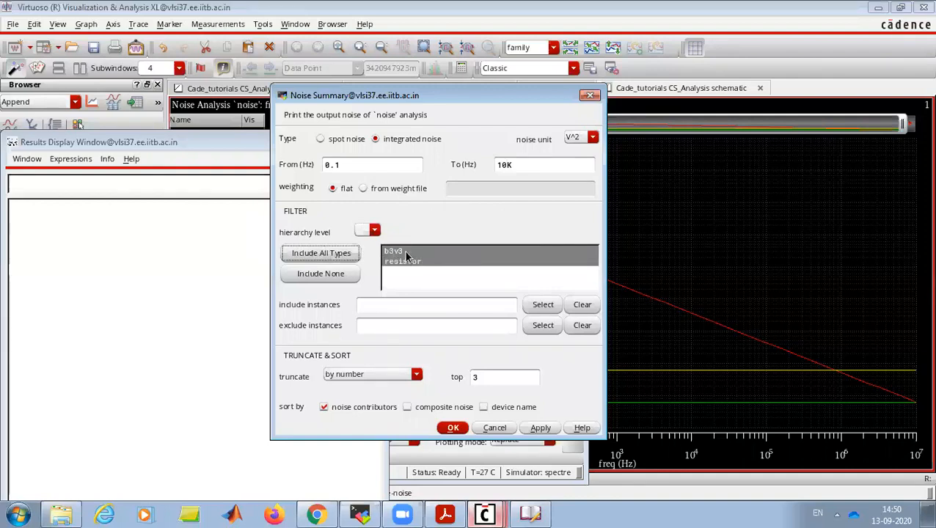
pyautogui.click(490, 376)
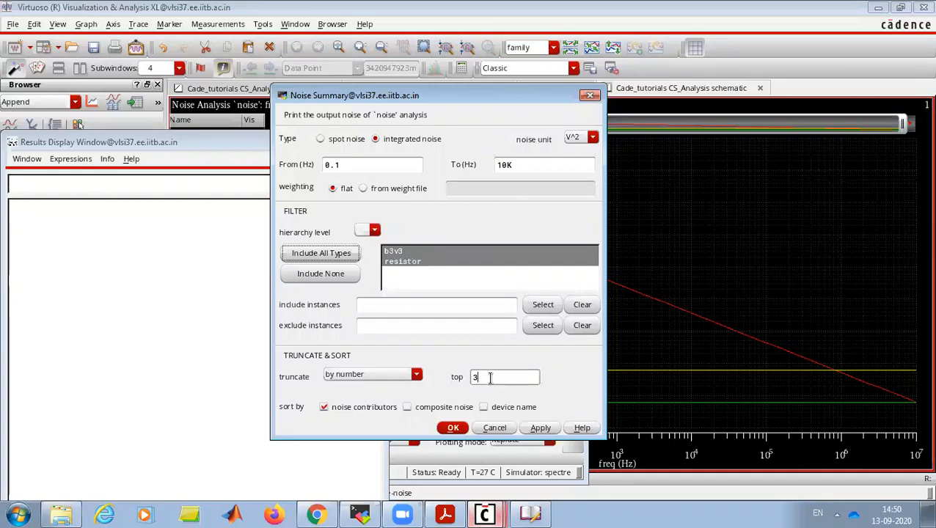
pyautogui.write('10')
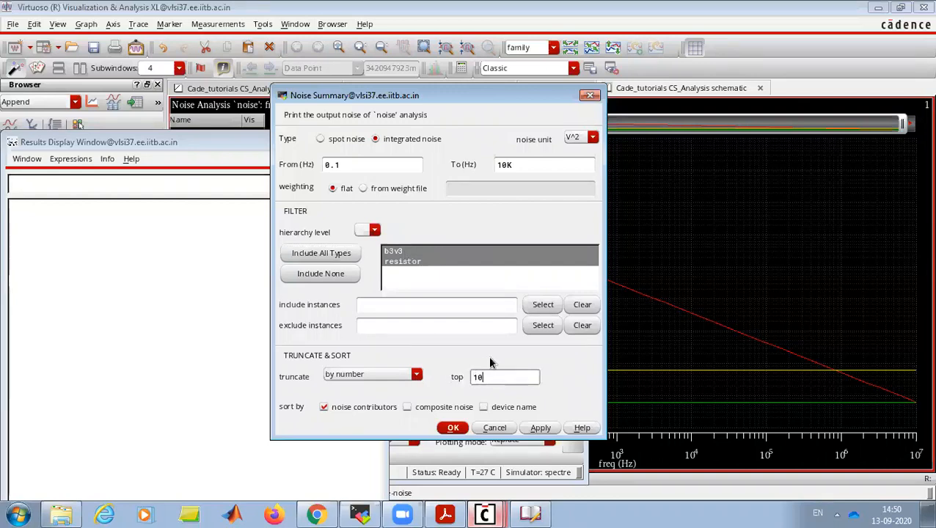
pyautogui.click(539, 429)
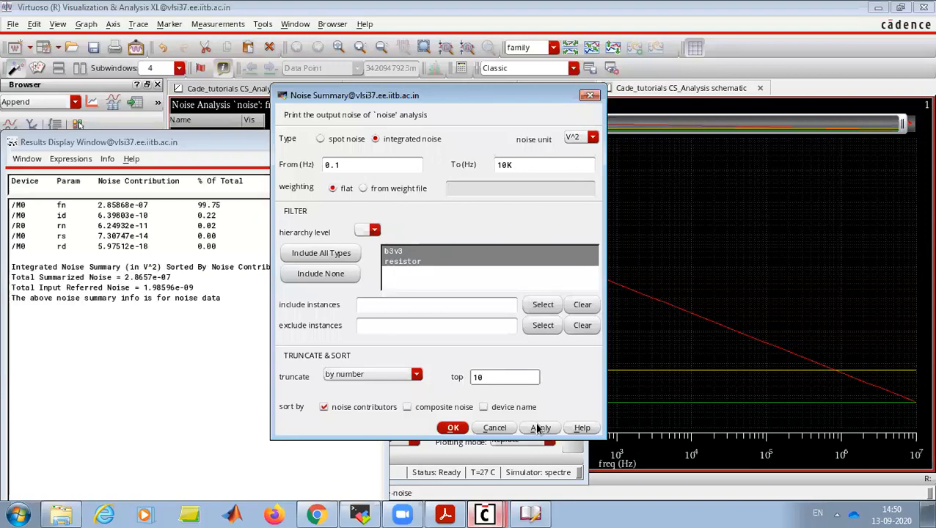
pyautogui.click(202, 143)
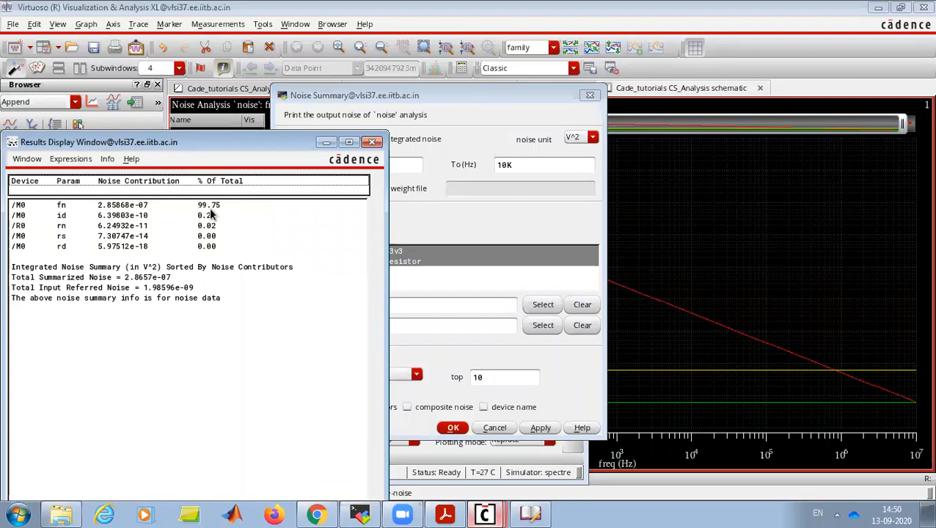
# Print two more integrated noise summaries up to 10K Hz, one starting from 1 Hz and one from 1000 Hz
pyautogui.click(448, 96)
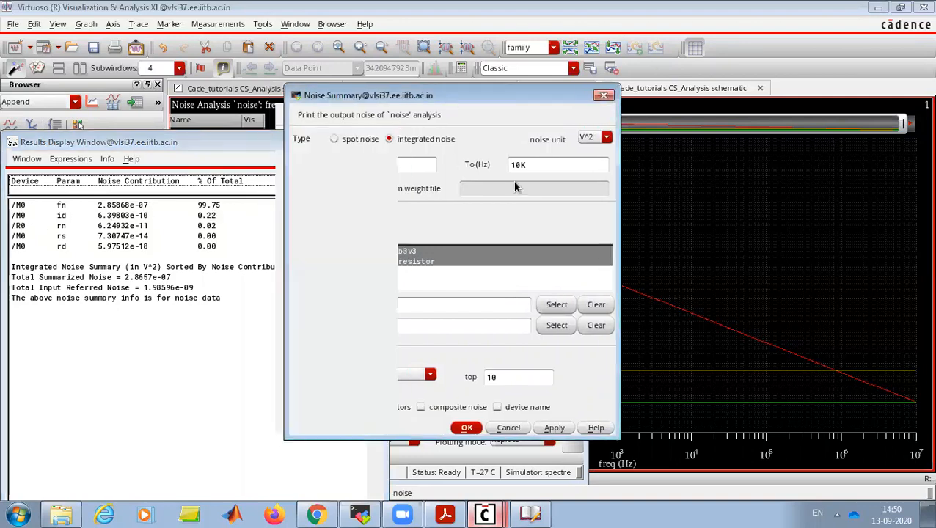
pyautogui.moveTo(447, 96); pyautogui.dragTo(572, 114)
pyautogui.moveTo(462, 187); pyautogui.dragTo(449, 184)
pyautogui.write('1')
pyautogui.click(665, 445)
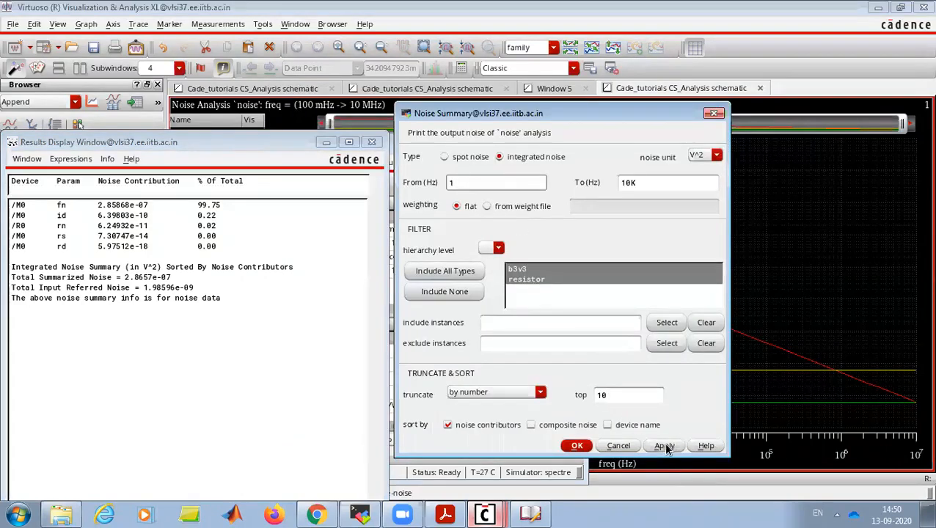
pyautogui.write('000')
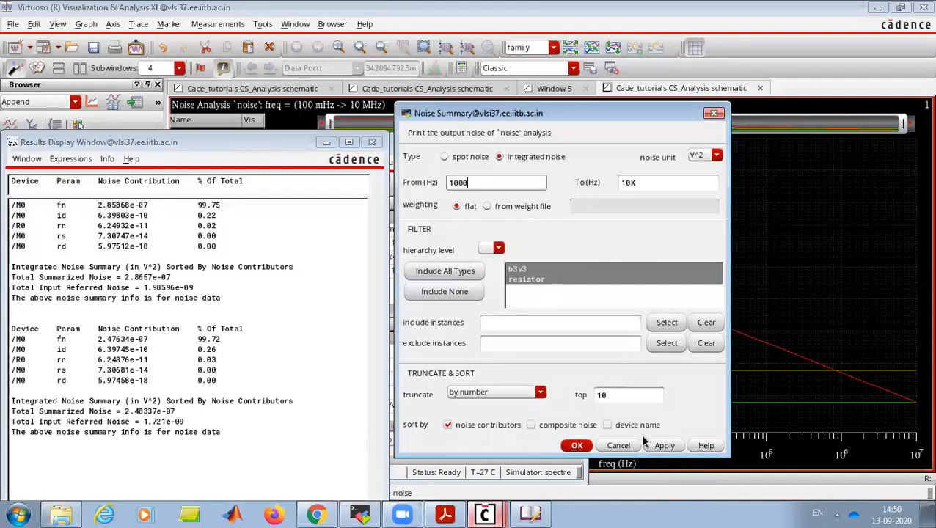
pyautogui.click(656, 446)
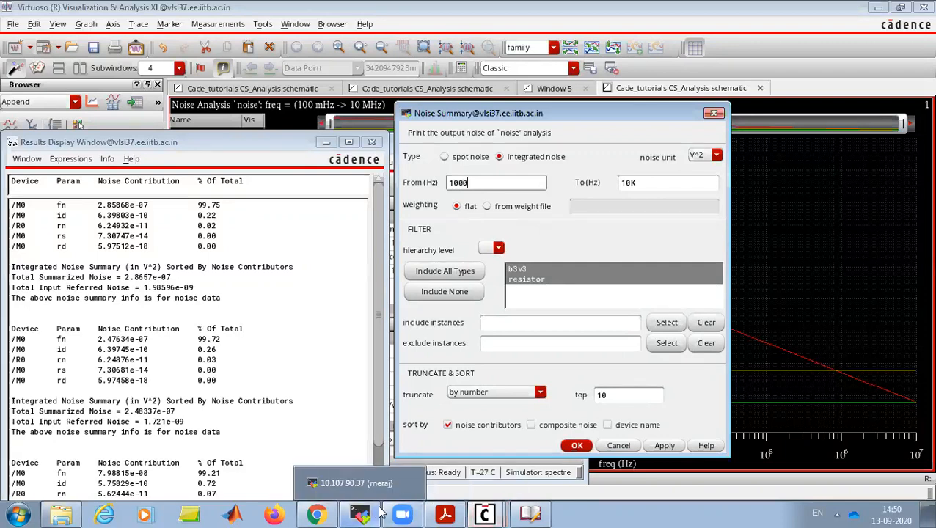
# In the CS_Analysis schematic, set transistor M0's length and finger width to 5u M, then check and save the design
pyautogui.moveTo(488, 514)
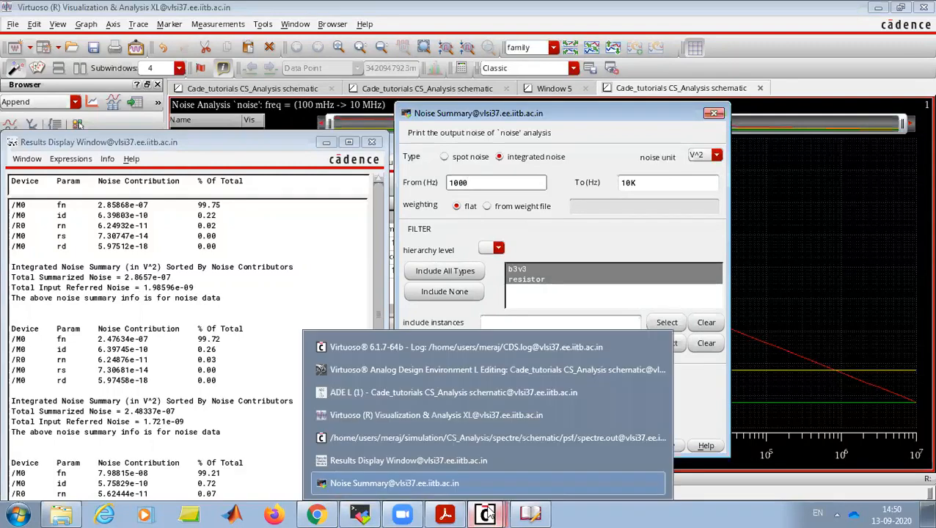
pyautogui.click(466, 371)
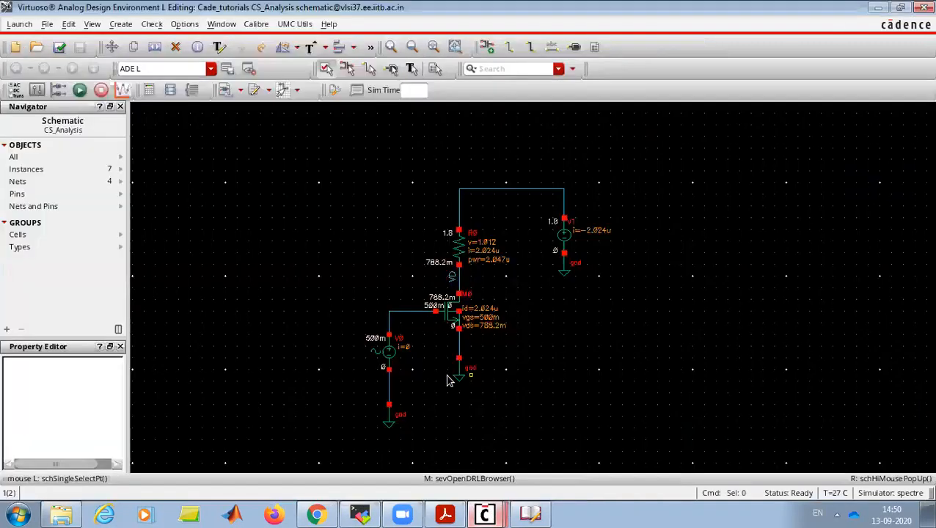
pyautogui.click(449, 329)
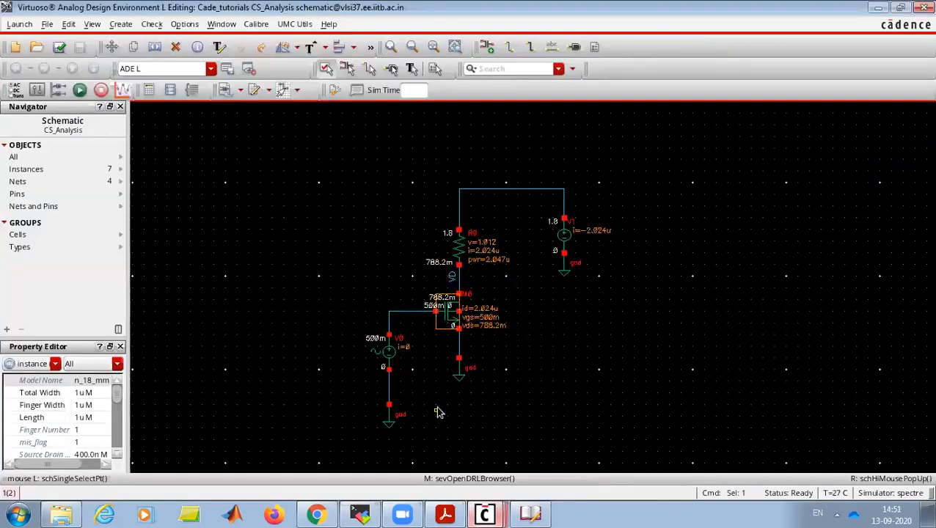
pyautogui.press('q')
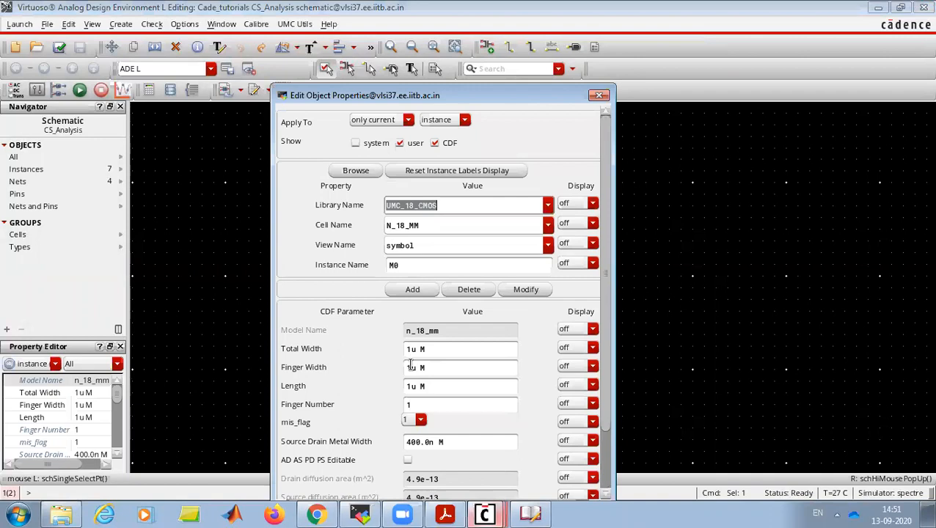
pyautogui.click(411, 388)
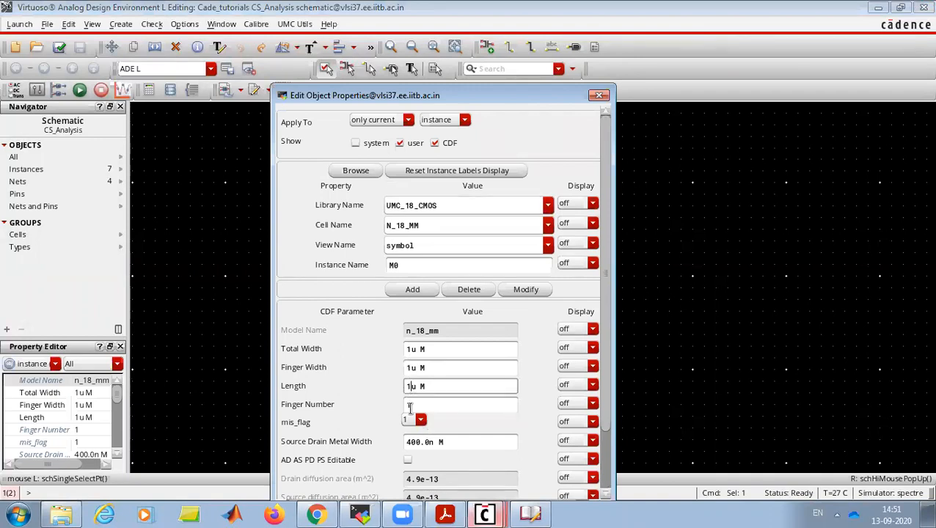
pyautogui.press('Delete')
pyautogui.write('5')
pyautogui.click(406, 368)
pyautogui.press('Delete')
pyautogui.write('5')
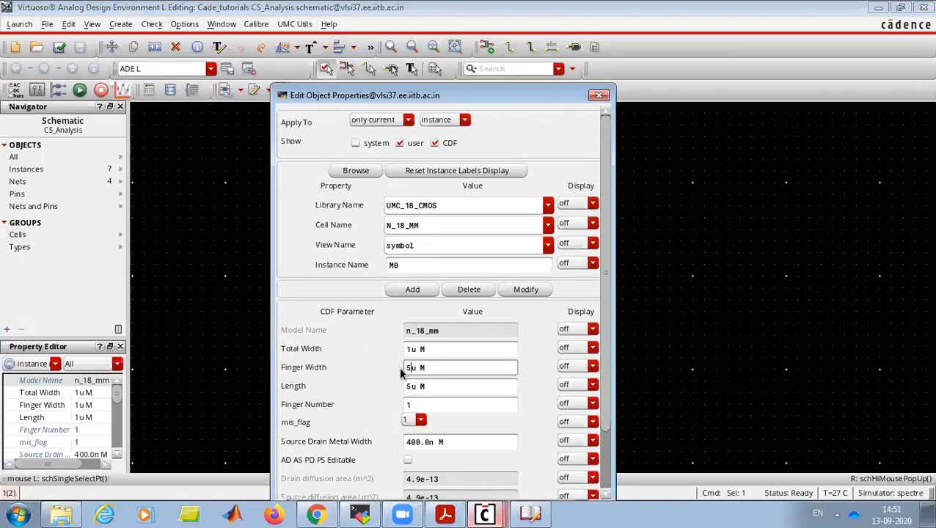
pyautogui.press('Return')
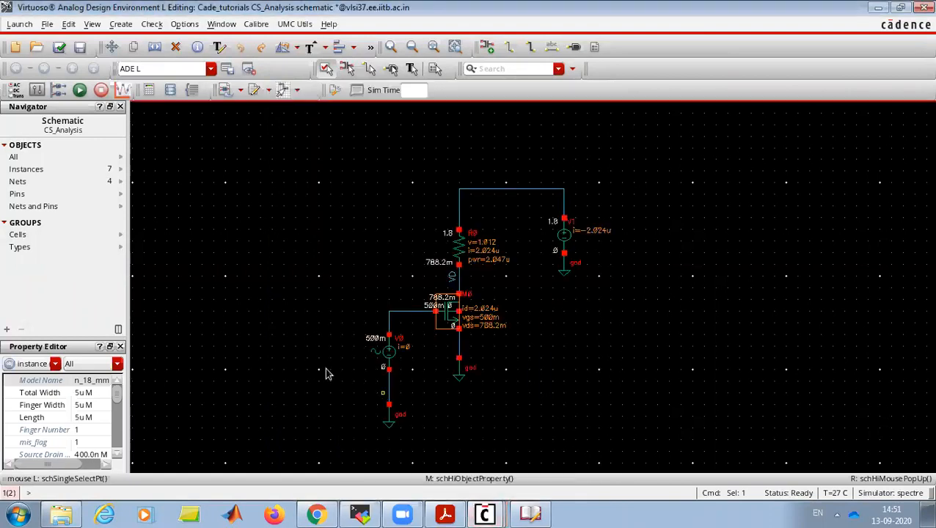
pyautogui.click(248, 221)
pyautogui.click(59, 47)
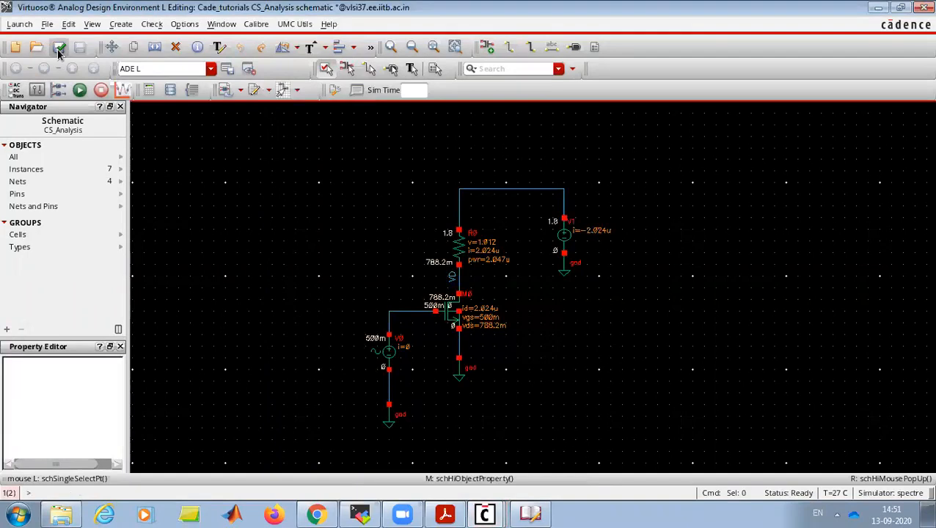
pyautogui.moveTo(445, 514)
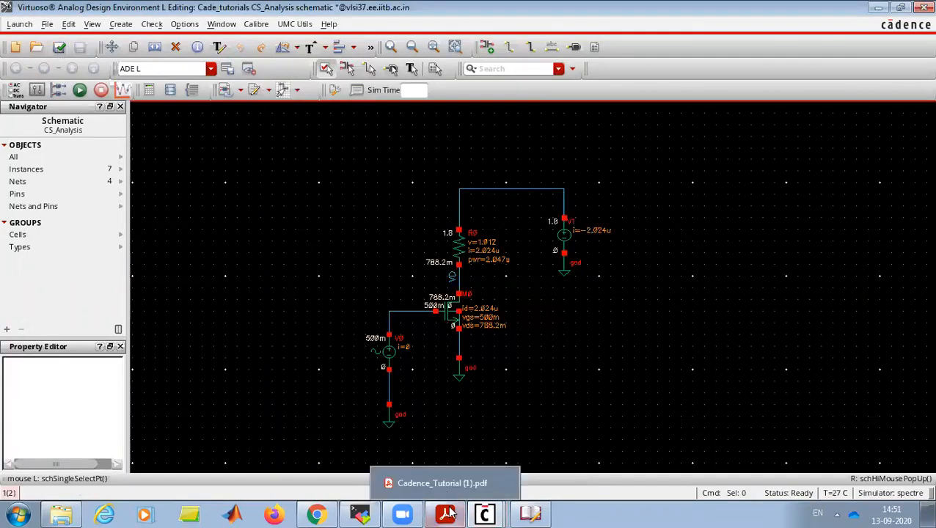
pyautogui.click(432, 470)
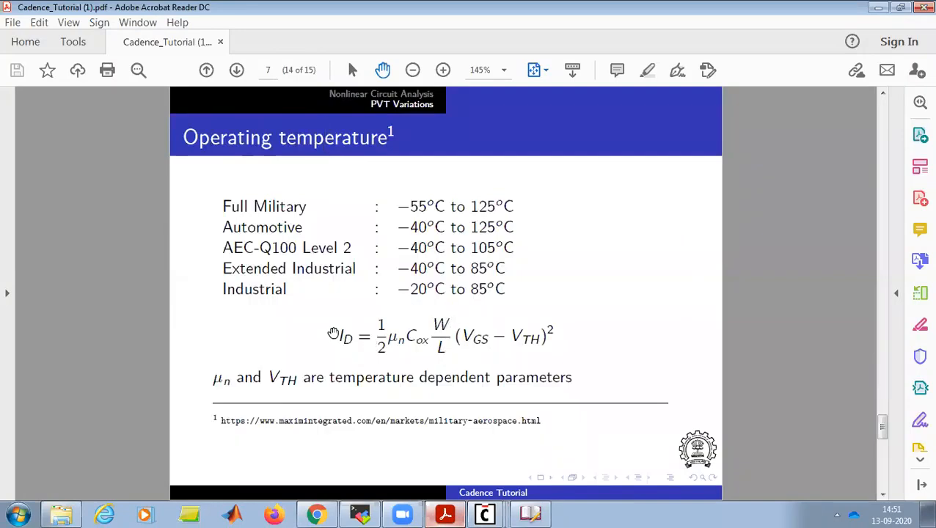
pyautogui.click(877, 8)
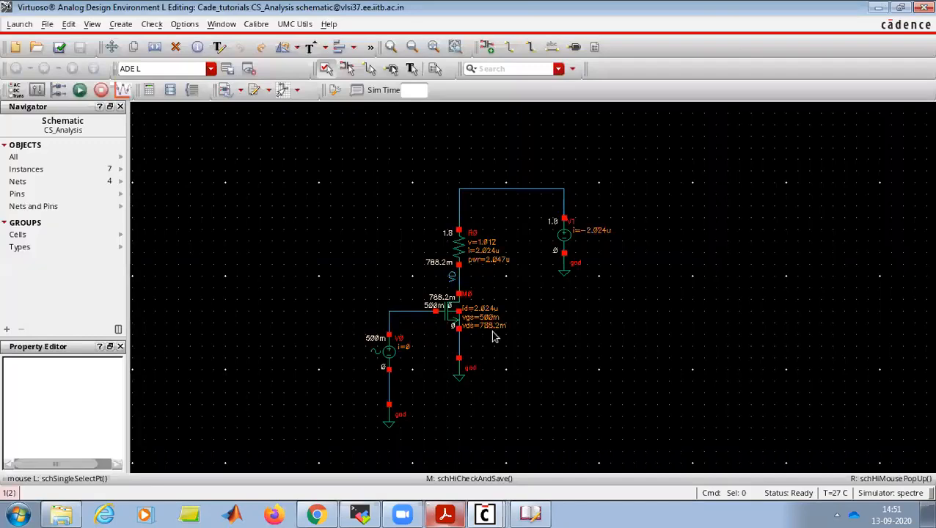
# Netlist and run the ADE L simulation again with the resized transistor M0
pyautogui.click(484, 514)
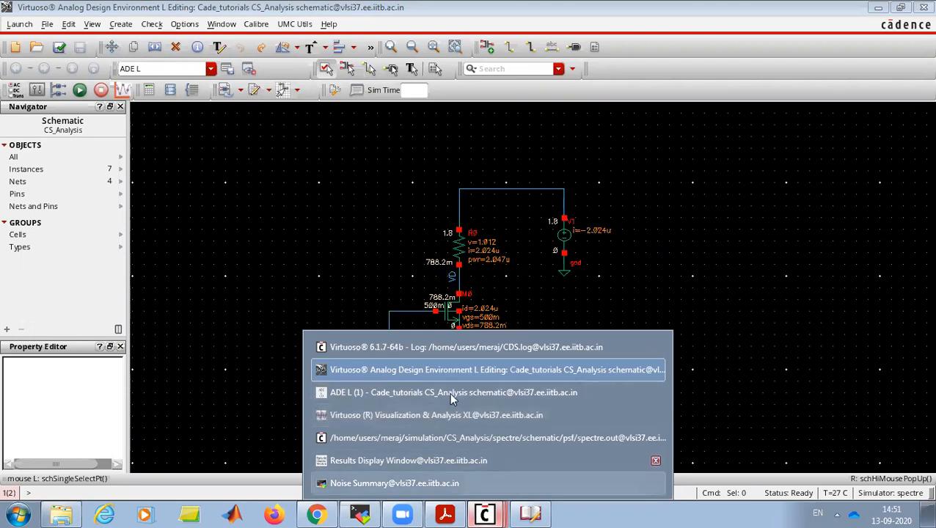
pyautogui.click(453, 393)
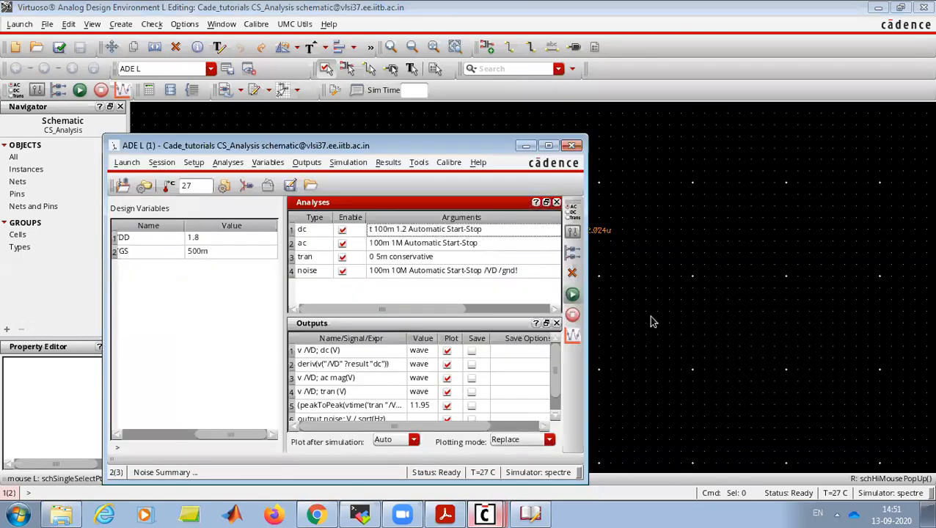
pyautogui.press('F8')
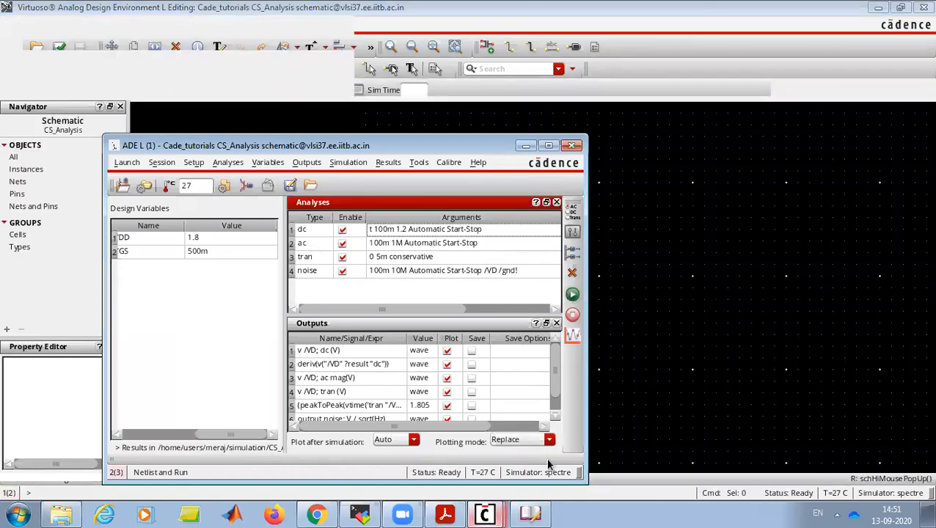
# Print the integrated noise summary from 0.1 Hz to 10K Hz for the new simulation results
pyautogui.moveTo(479, 508)
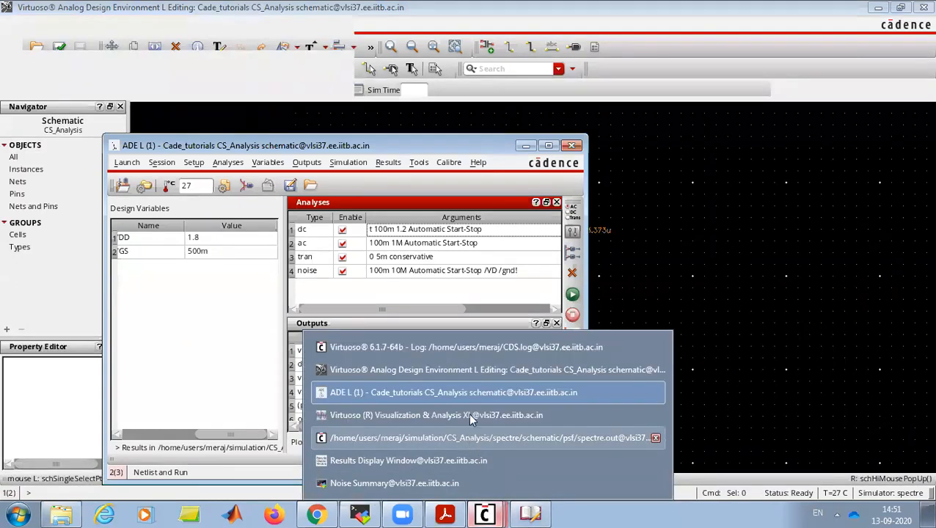
pyautogui.click(473, 391)
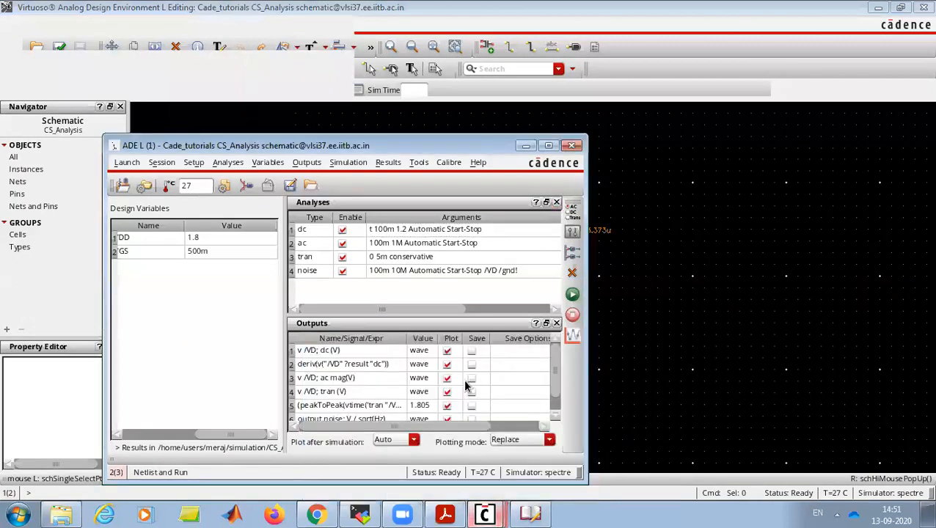
pyautogui.click(396, 162)
pyautogui.moveTo(423, 216)
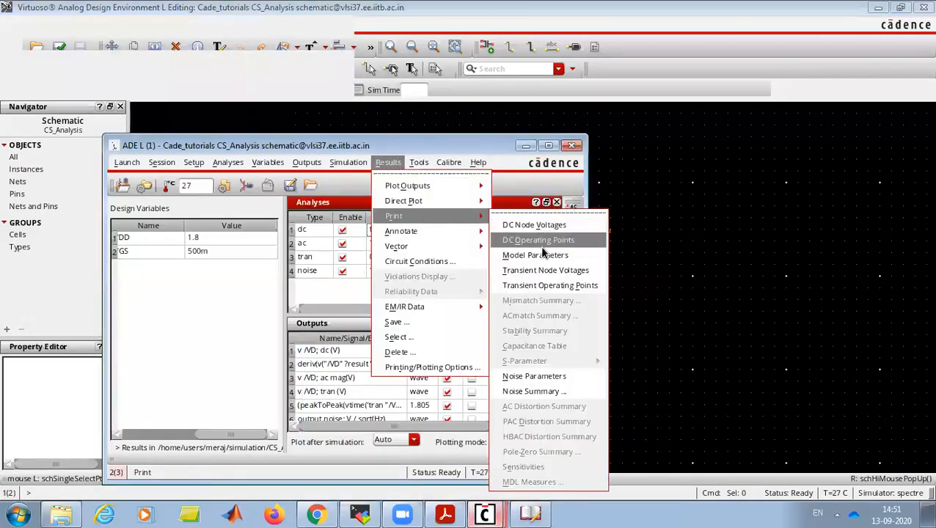
pyautogui.click(554, 389)
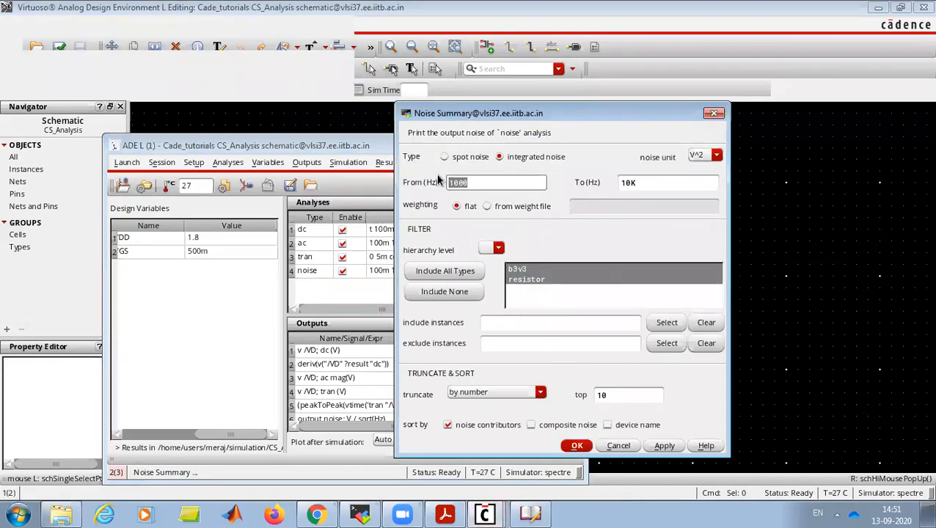
pyautogui.write('0.1')
pyautogui.click(657, 449)
# Compare the newest noise summary with the earlier ones in the Results Display Window
pyautogui.click(484, 513)
pyautogui.click(477, 454)
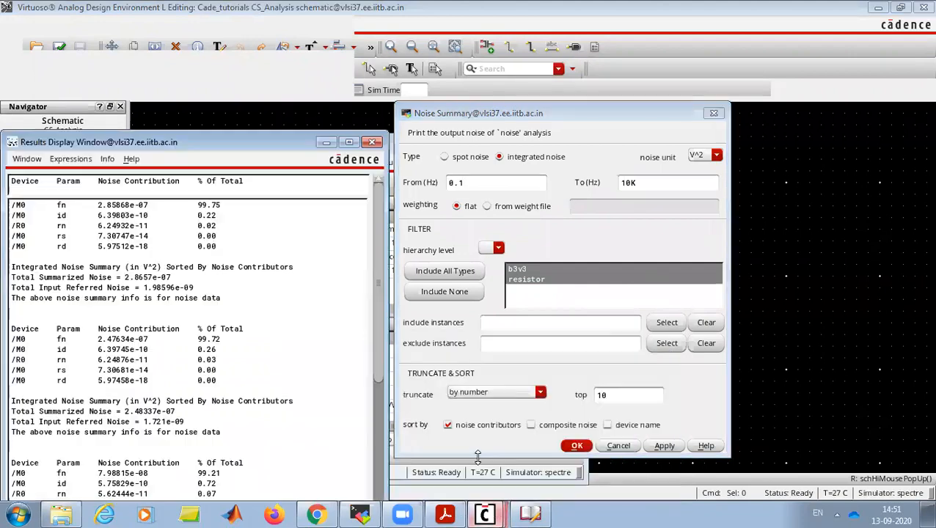
pyautogui.scroll(-8, 312, 378)
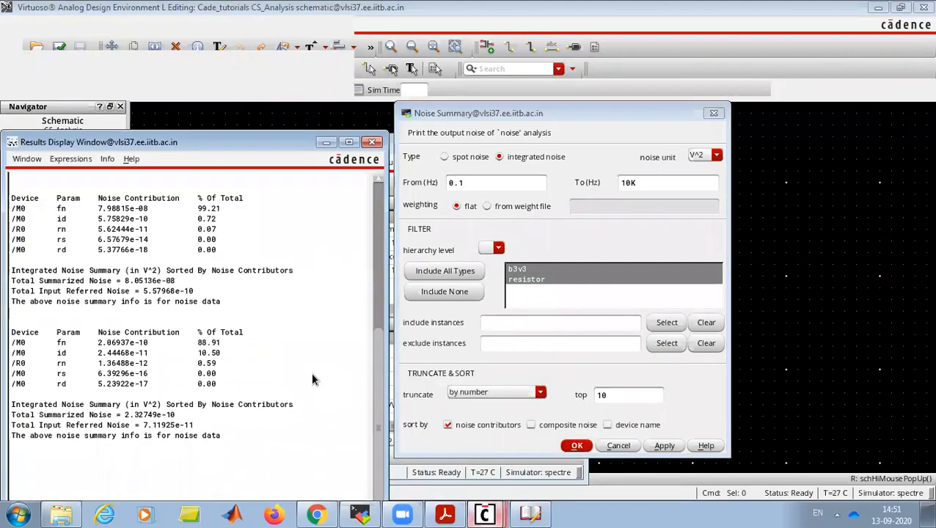
pyautogui.scroll(8, 270, 279)
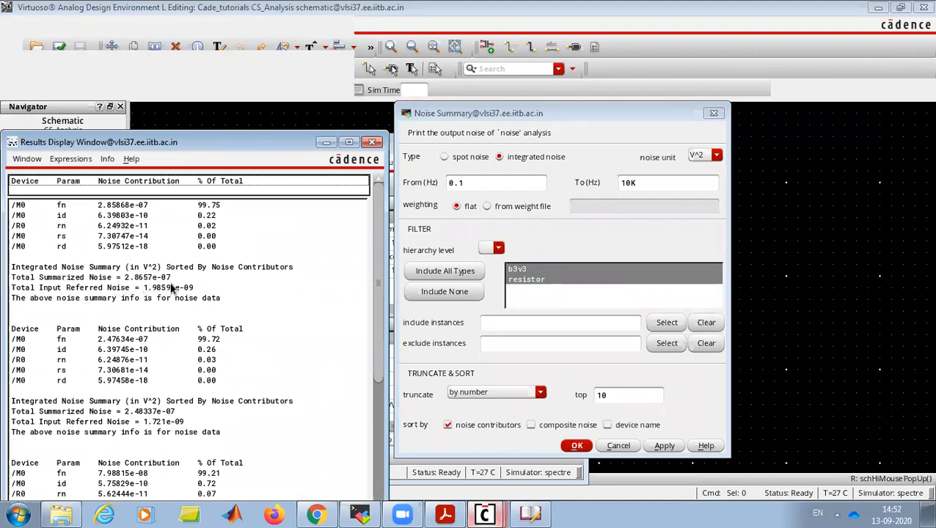
pyautogui.scroll(-8, 284, 323)
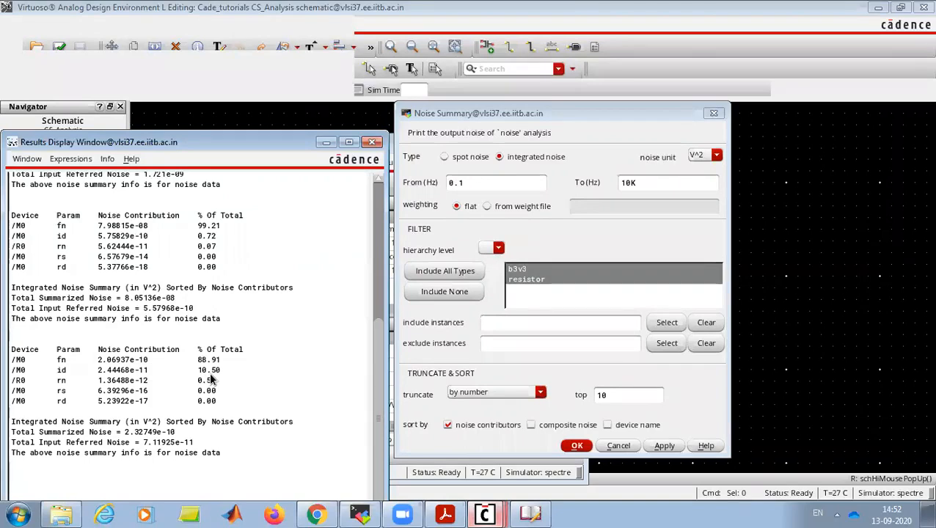
# Change the noise unit to V, print the summary again and show it in the Results Display Window
pyautogui.click(717, 157)
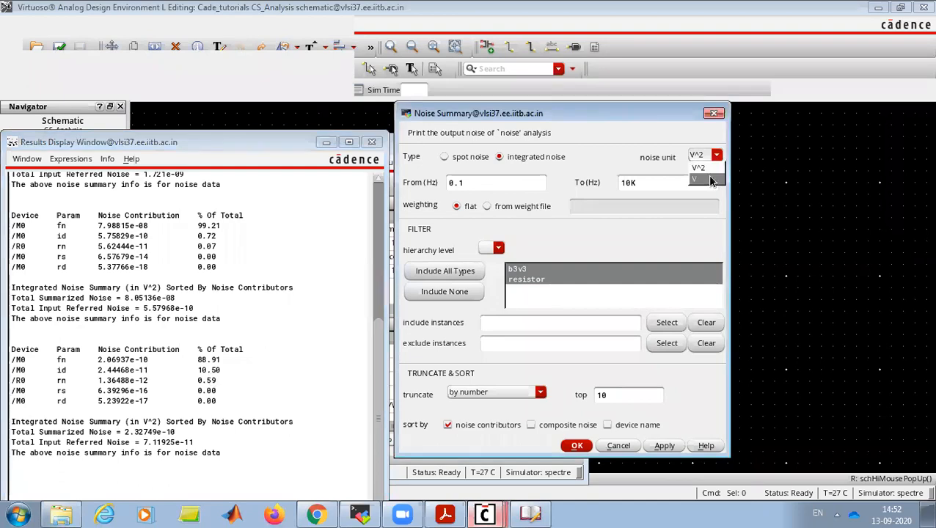
pyautogui.click(708, 178)
pyautogui.click(665, 446)
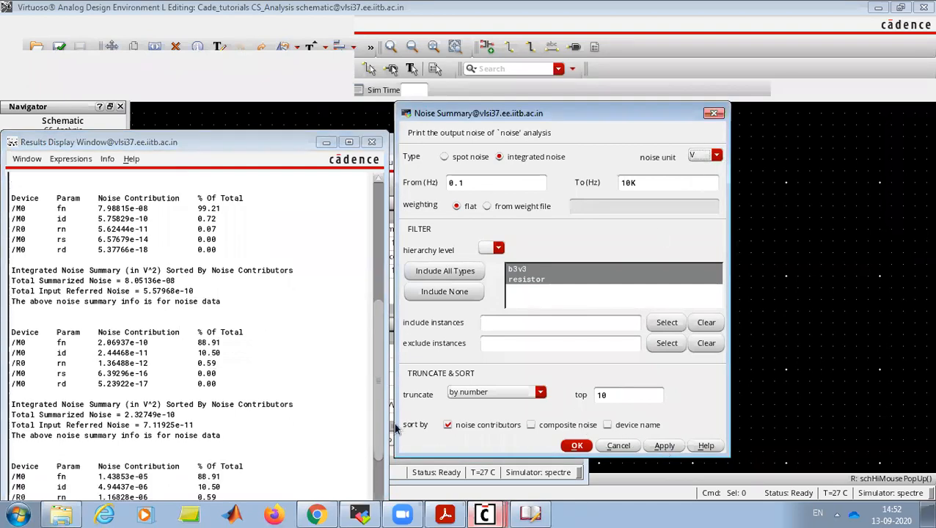
pyautogui.moveTo(375, 370); pyautogui.dragTo(375, 445)
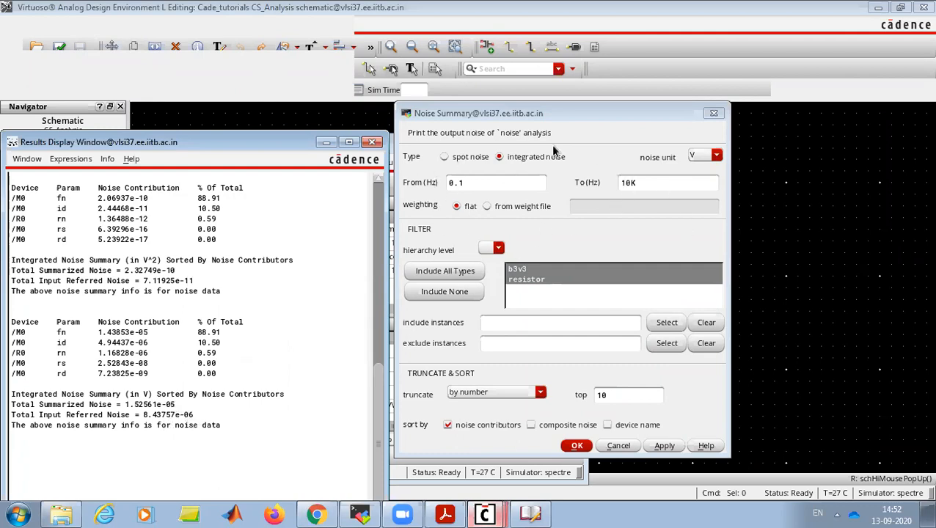
# Set the integration range from 20 Hz to 20K Hz, print the noise summary and show it in the results
pyautogui.click(625, 182)
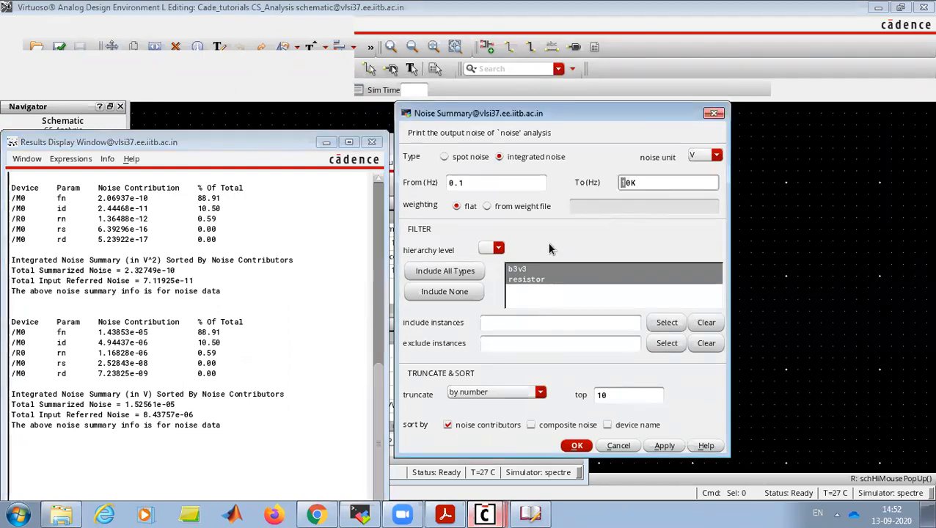
pyautogui.press('Delete')
pyautogui.write('2')
pyautogui.moveTo(480, 183); pyautogui.dragTo(430, 186)
pyautogui.write('2')
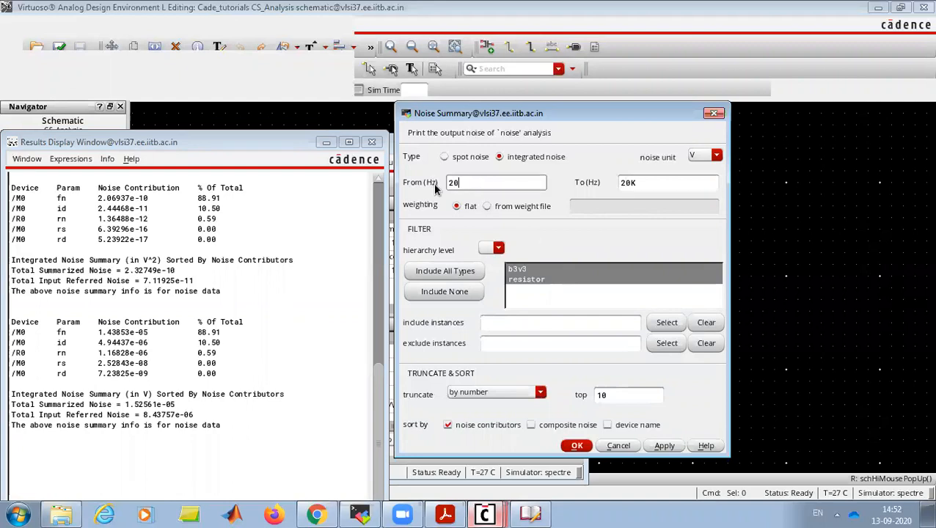
pyautogui.click(631, 182)
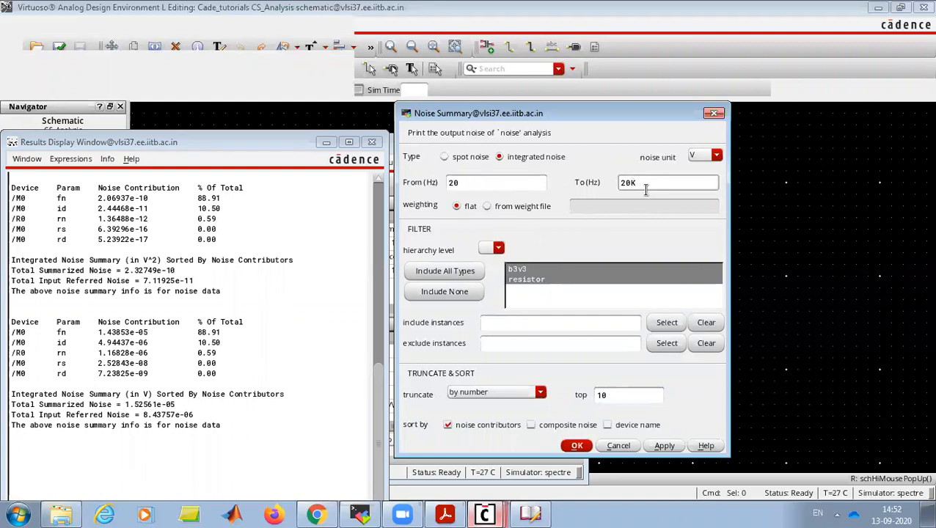
pyautogui.click(663, 446)
pyautogui.click(319, 368)
pyautogui.scroll(-5, 319, 366)
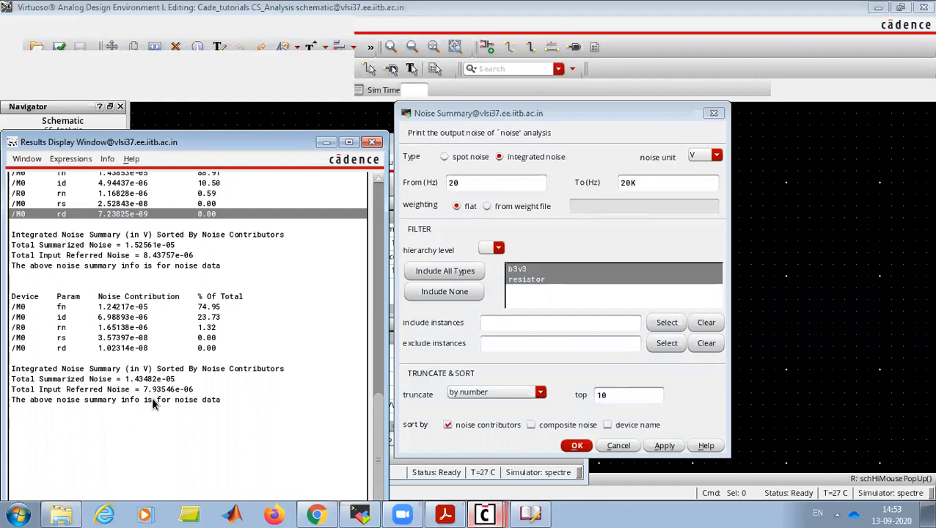
# Review the printed noise summaries in the Results Display Window again, then return to the CS_Analysis schematic
pyautogui.click(814, 358)
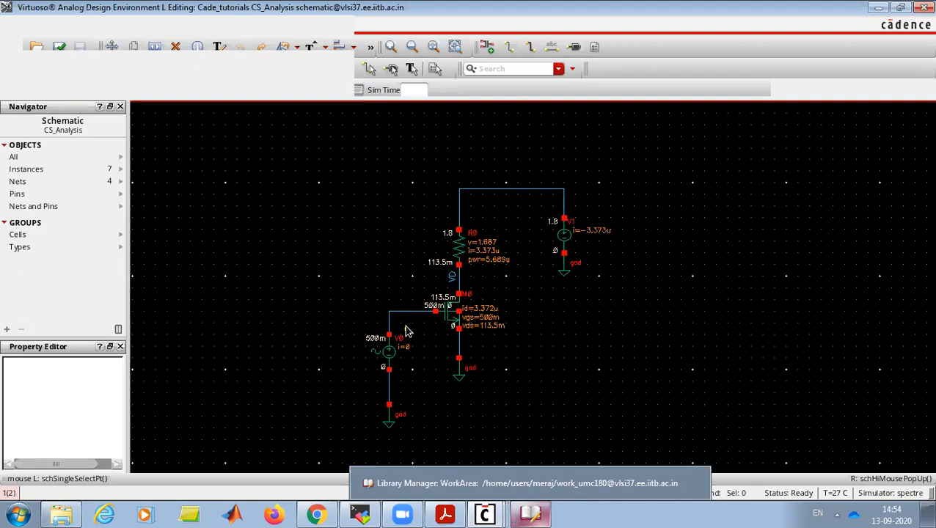
pyautogui.click(473, 512)
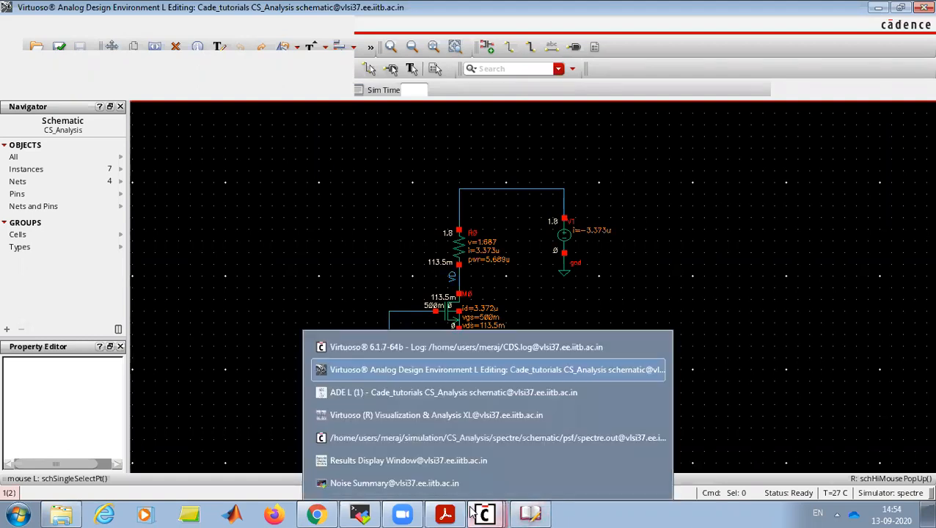
pyautogui.click(471, 459)
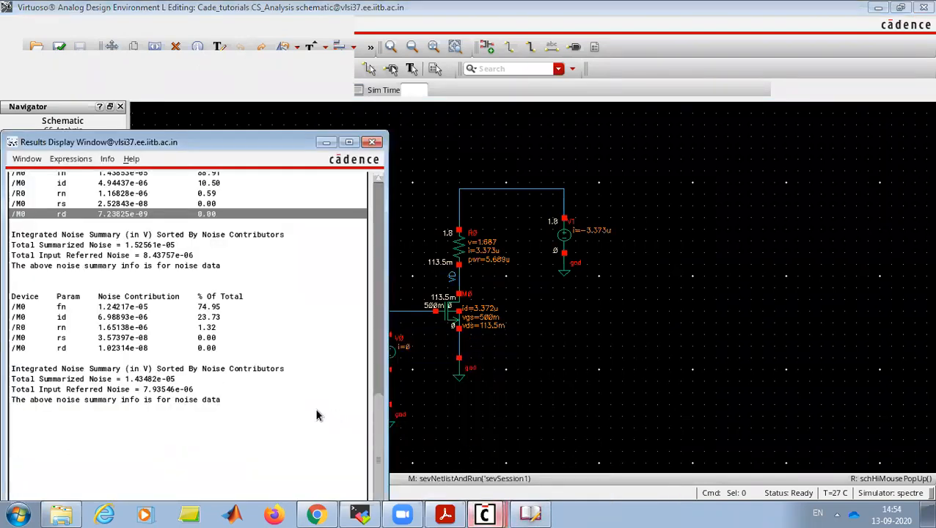
pyautogui.click(659, 372)
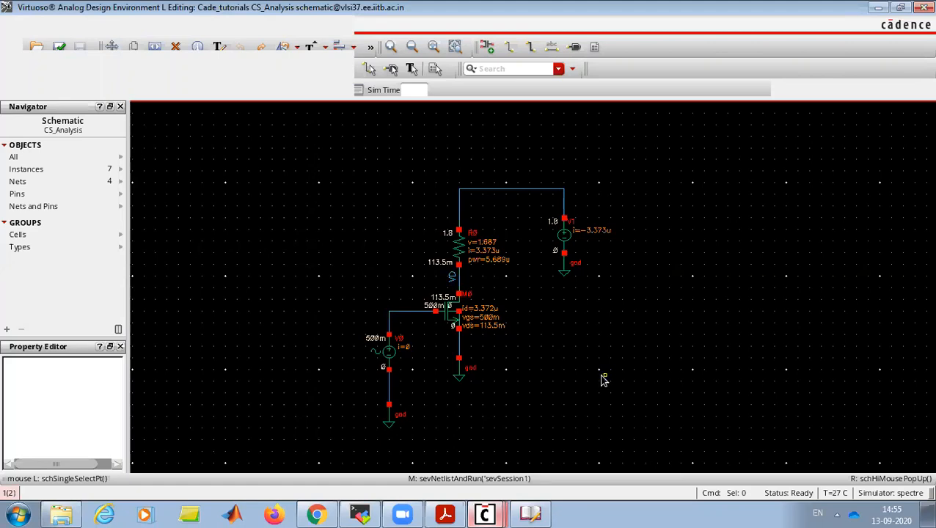
pyautogui.click(489, 508)
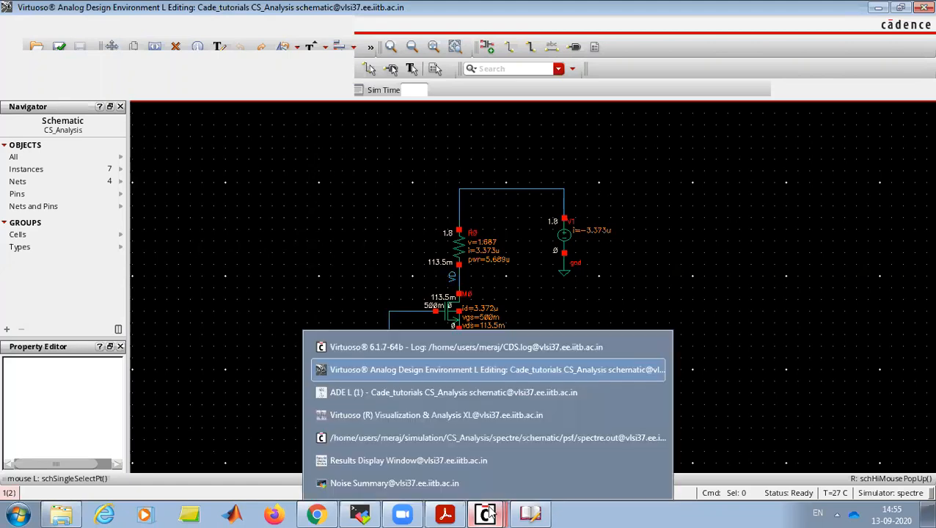
pyautogui.click(266, 120)
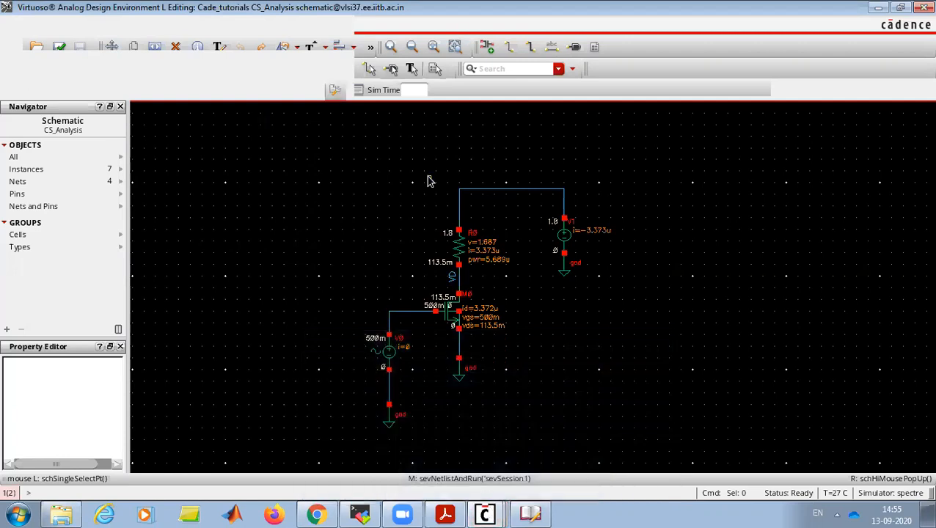